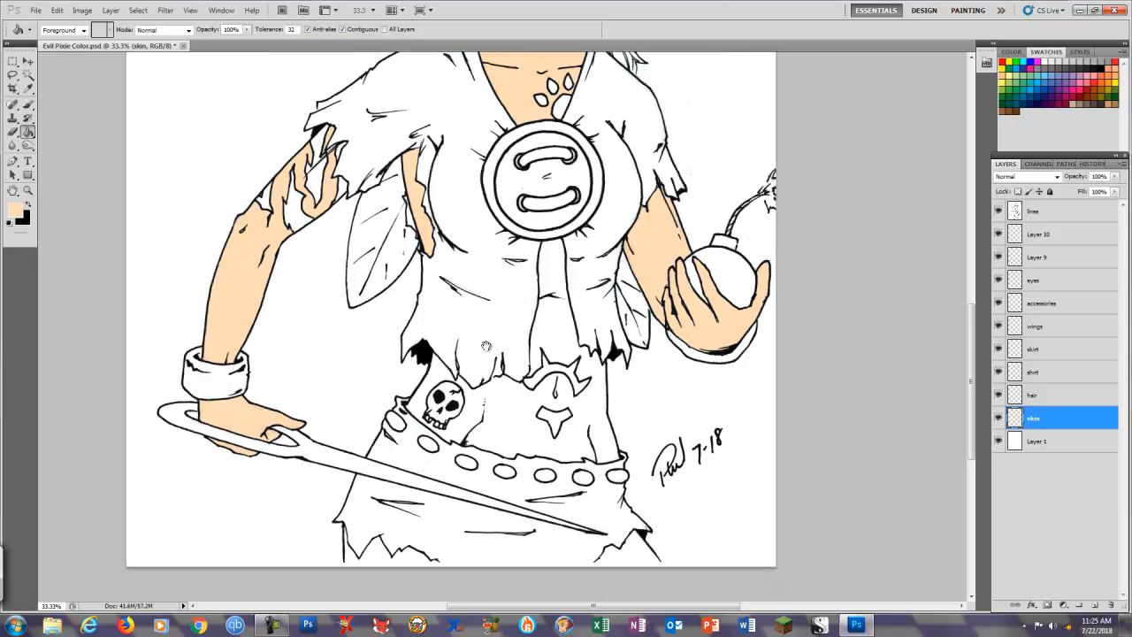
# Select the bare midriff and the strip between the shirt halves, and fill them with the peach skin colour
pyautogui.press('b')
pyautogui.press('w')
pyautogui.click(497, 400)
pyautogui.press('g')
pyautogui.click(497, 402)
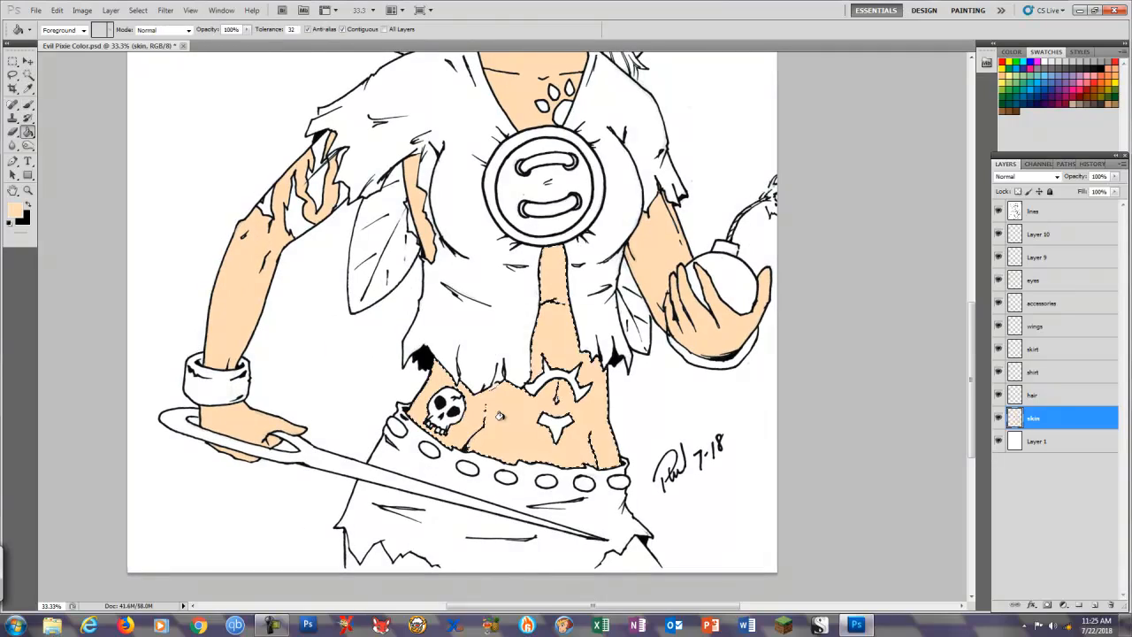
pyautogui.hotkey('ctrl', 'd')
# Brush the peach skin colour onto both thighs below the ragged hem of the skirt
pyautogui.press('b')
pyautogui.scroll(5, 498, 271)
pyautogui.scroll(-6, 494, 340)
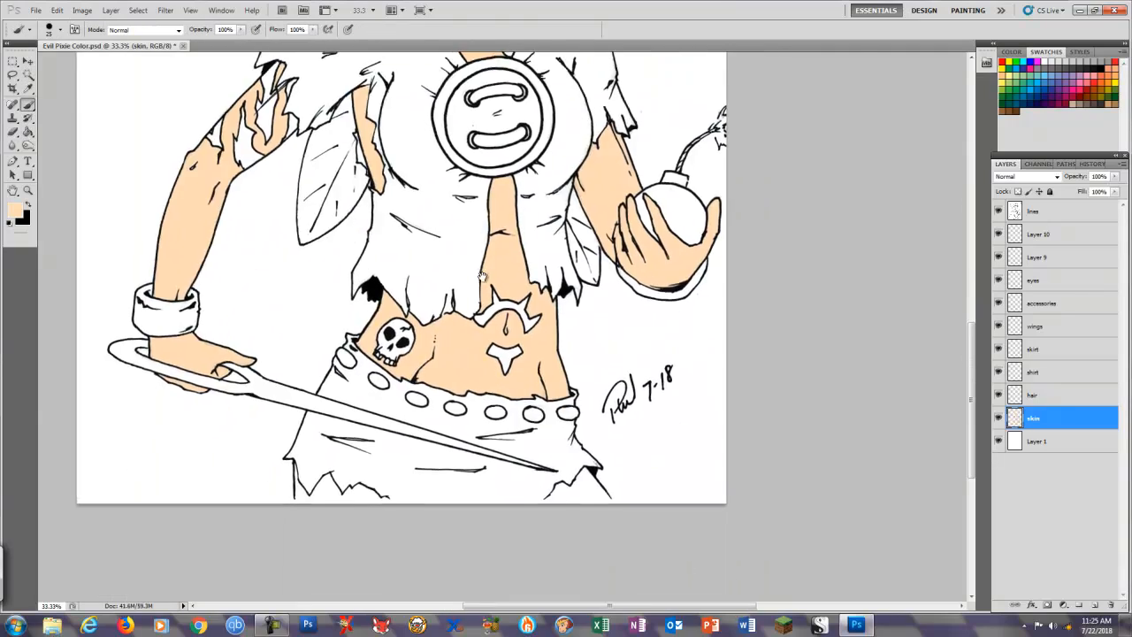
pyautogui.scroll(2, 565, 284)
pyautogui.moveTo(666, 239)
pyautogui.mouseDown()
pyautogui.moveTo(608, 276)
pyautogui.moveTo(657, 247)
pyautogui.moveTo(677, 252)
pyautogui.moveTo(693, 280)
pyautogui.mouseUp()
pyautogui.moveTo(87, 218)
pyautogui.mouseDown()
pyautogui.moveTo(109, 286)
pyautogui.moveTo(157, 260)
pyautogui.moveTo(136, 273)
pyautogui.moveTo(200, 274)
pyautogui.mouseUp()
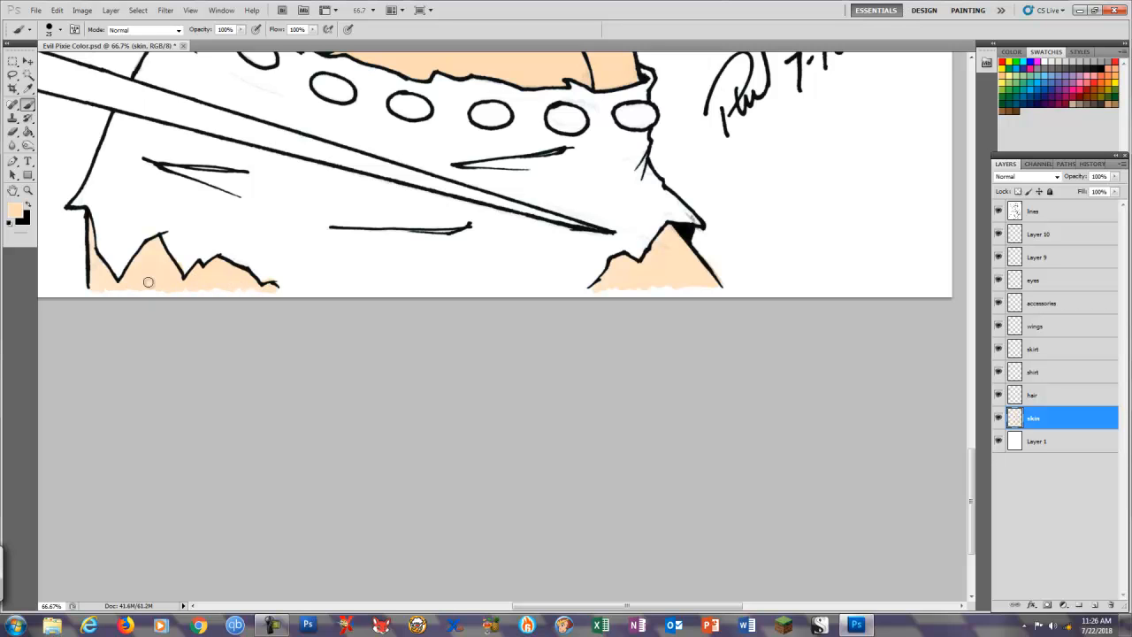
pyautogui.scroll(-2, 211, 297)
pyautogui.scroll(1, 263, 264)
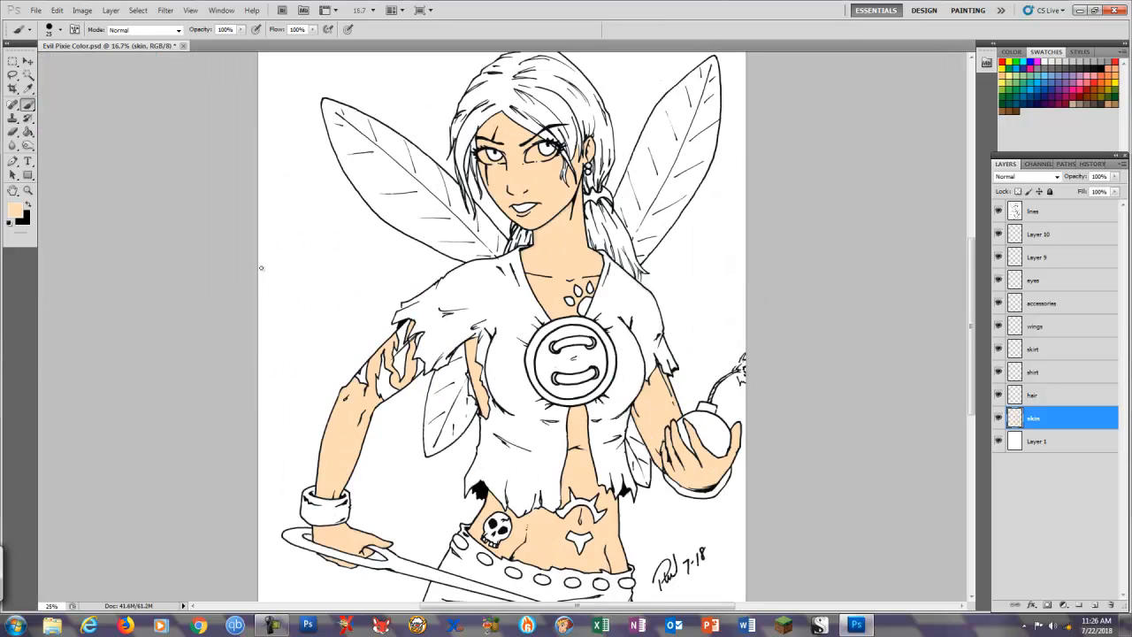
# On the hair layer, select the sections of hair around the head and behind the neck with the Magic Wand
pyautogui.click(1035, 258)
pyautogui.click(1042, 295)
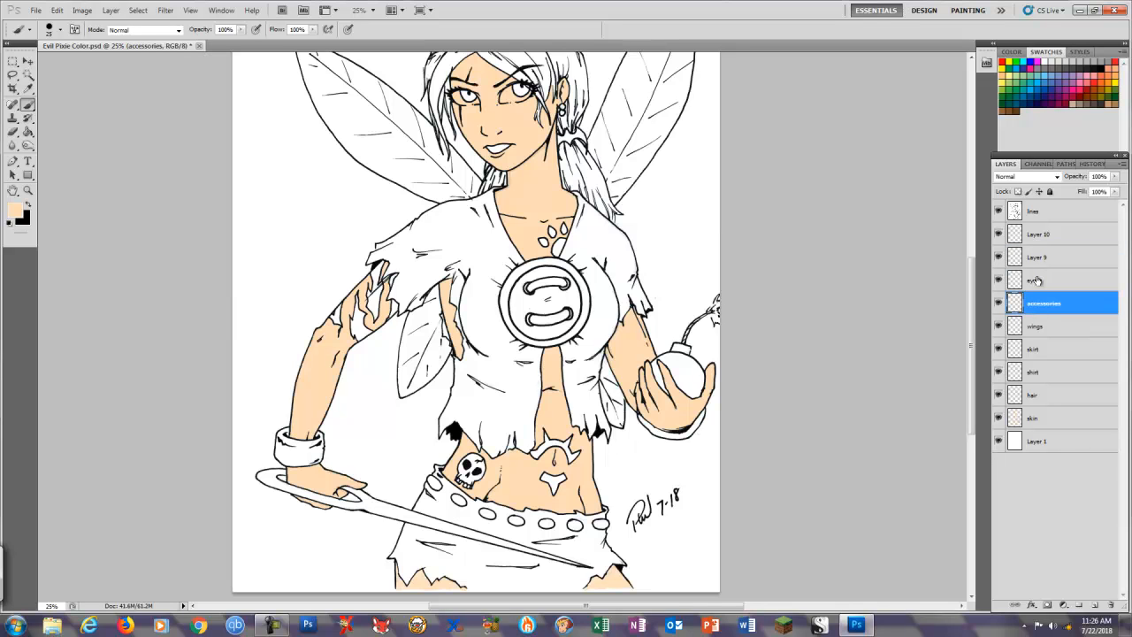
pyautogui.moveTo(646, 101); pyautogui.dragTo(657, 198)
pyautogui.click(1019, 329)
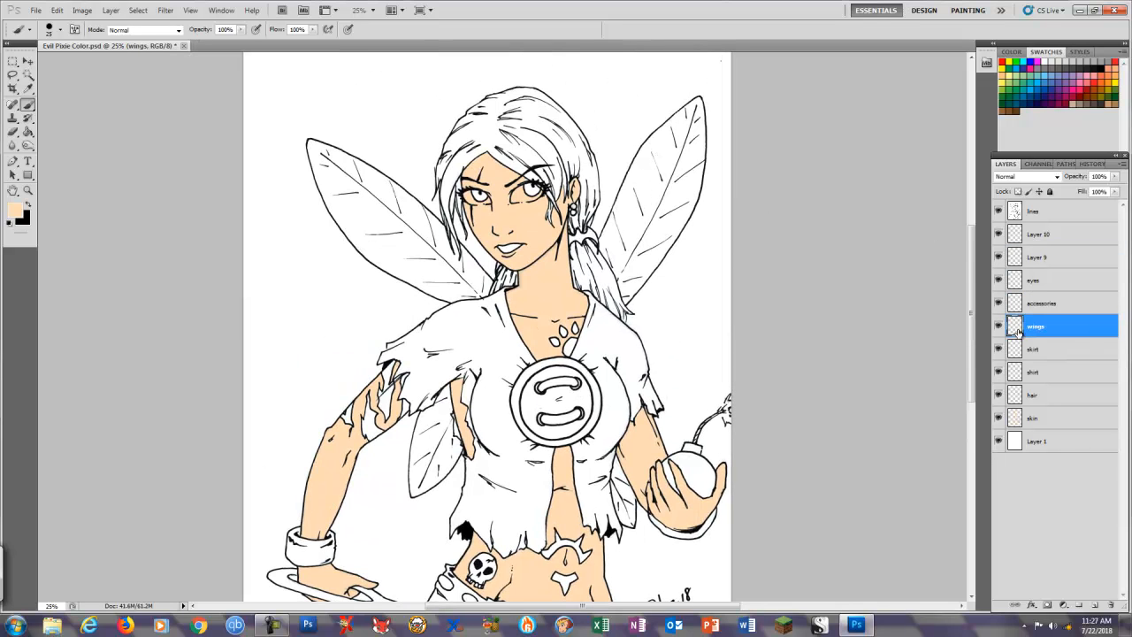
pyautogui.click(1033, 396)
pyautogui.press('w')
pyautogui.click(467, 133)
pyautogui.click(562, 133)
pyautogui.click(529, 148)
pyautogui.hotkey('ctrl', '+')
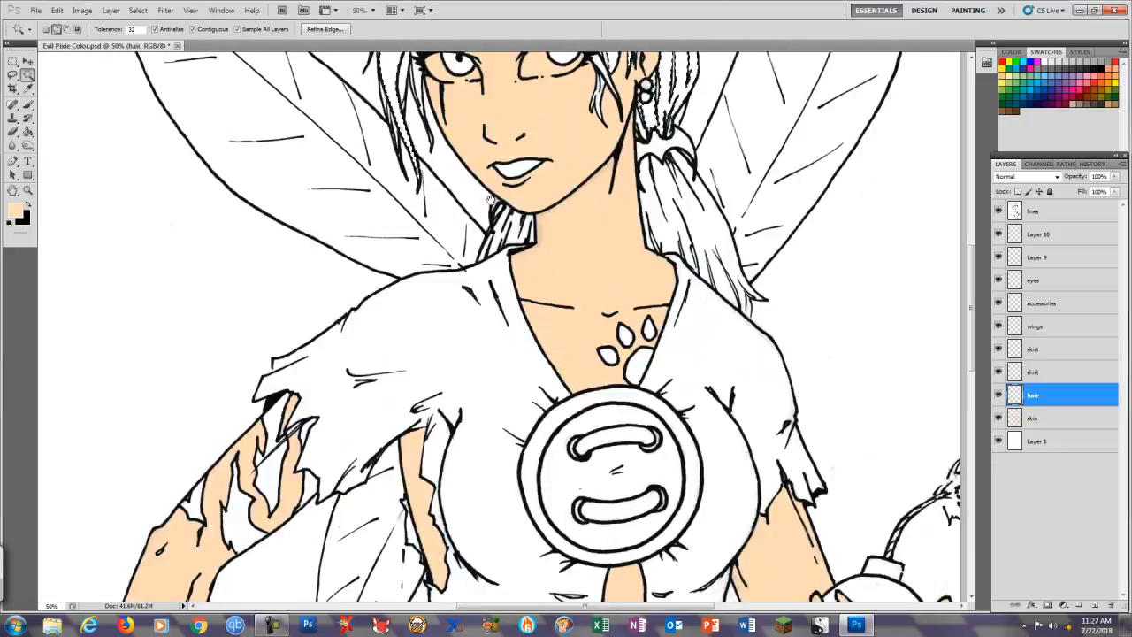
pyautogui.moveTo(509, 222); pyautogui.dragTo(518, 320)
pyautogui.click(522, 335)
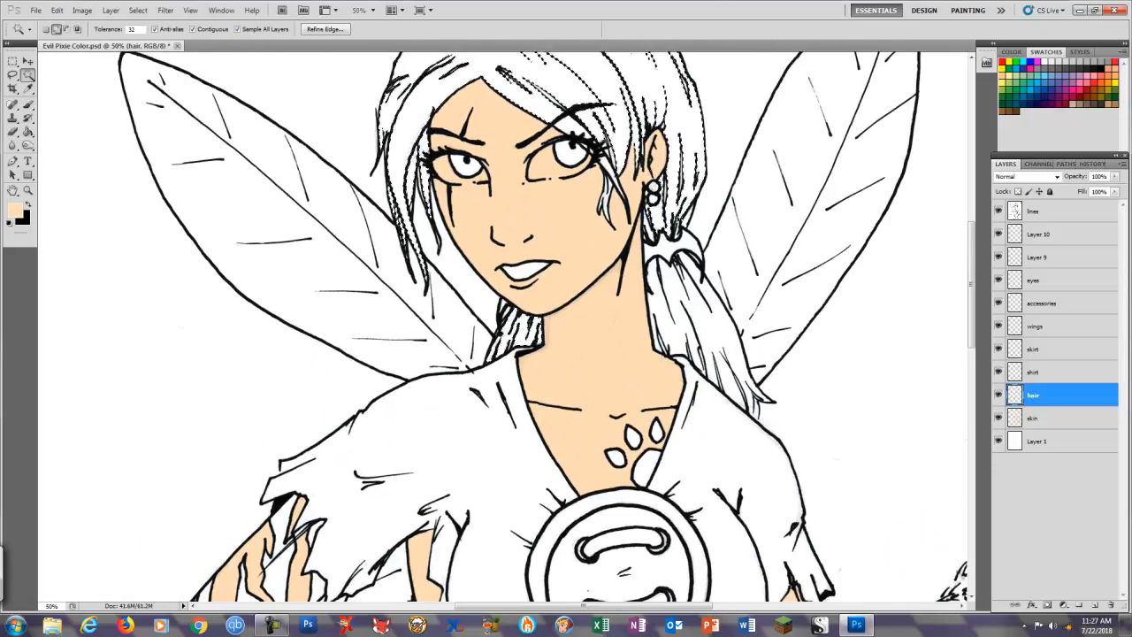
pyautogui.moveTo(699, 306); pyautogui.dragTo(764, 418)
# Choose a light blue foreground colour, fill the selected hair with it, and deselect
pyautogui.click(1034, 89)
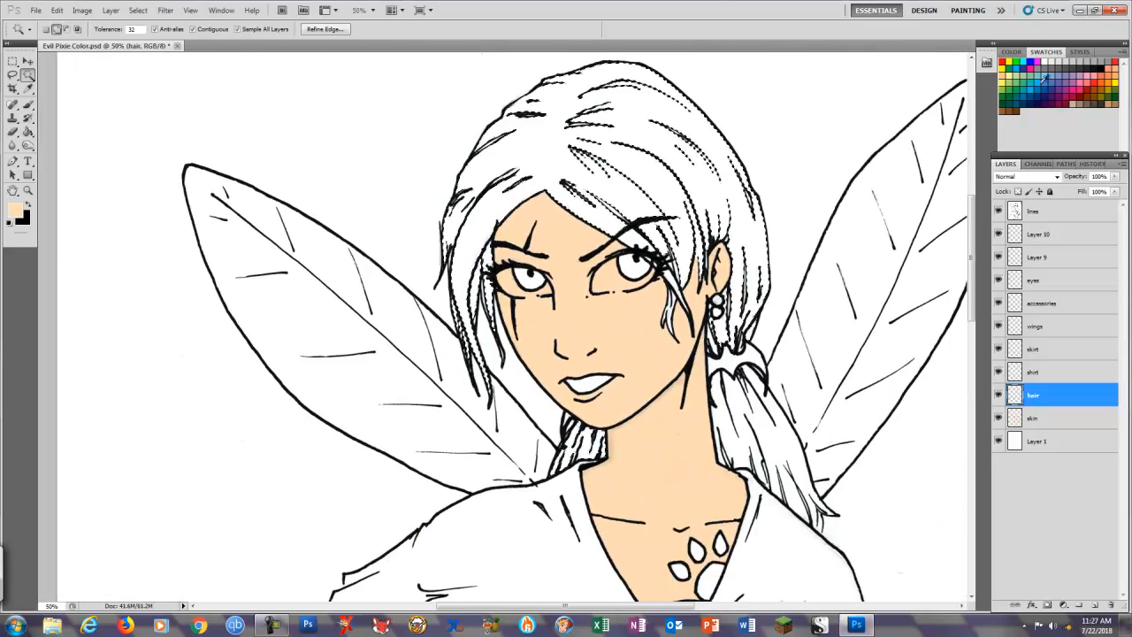
pyautogui.click(15, 209)
pyautogui.moveTo(536, 240); pyautogui.dragTo(491, 252)
pyautogui.click(697, 225)
pyautogui.press('g')
pyautogui.click(674, 211)
pyautogui.hotkey('ctrl', 'd')
# Set up a 10 px pressure-sensitive brush and paint the unfilled hair strands beside the face light blue
pyautogui.press('b')
pyautogui.hotkey('ctrl', '+')
pyautogui.hotkey('ctrl', '+')
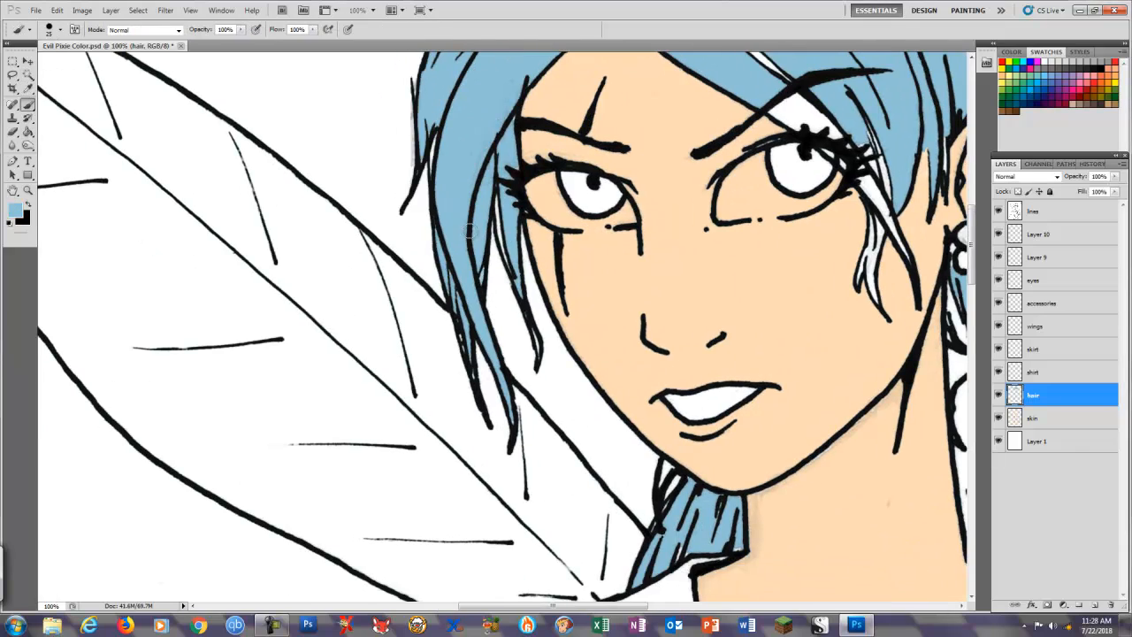
pyautogui.click(59, 29)
pyautogui.click(59, 29)
pyautogui.moveTo(506, 205)
pyautogui.mouseDown()
pyautogui.moveTo(455, 315)
pyautogui.moveTo(472, 378)
pyautogui.mouseUp()
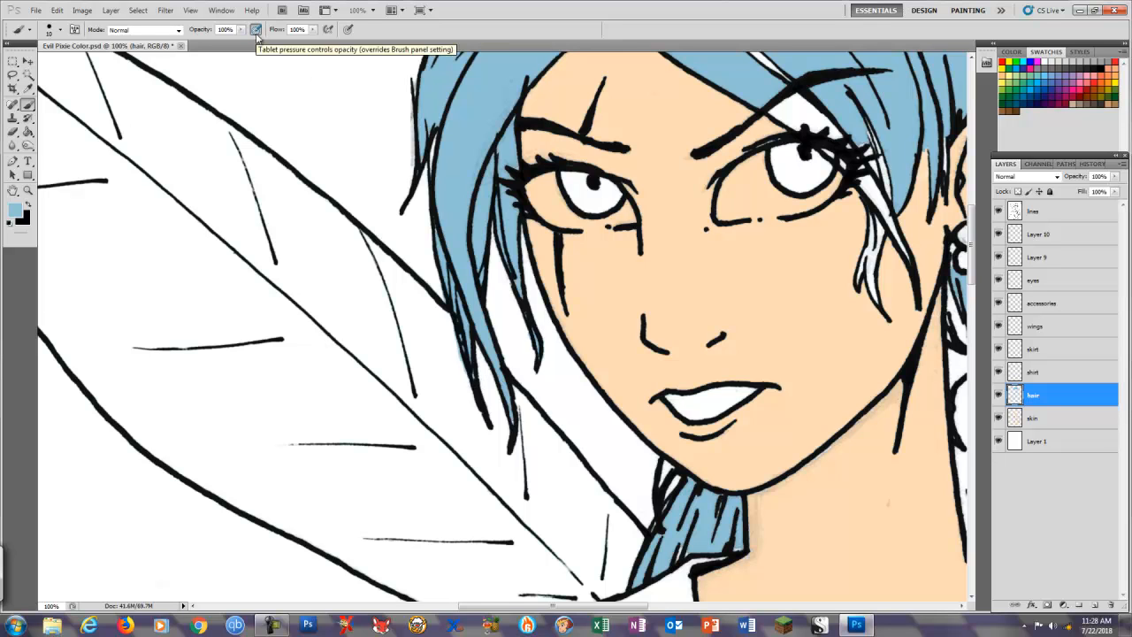
pyautogui.click(348, 29)
pyautogui.moveTo(554, 206); pyautogui.dragTo(460, 501)
pyautogui.moveTo(576, 170); pyautogui.dragTo(564, 219)
# Adjust the brush size and paint the remaining white gaps in the fringe and around the ear light blue
pyautogui.press(']')
pyautogui.press(']')
pyautogui.press(']')
pyautogui.moveTo(923, 367); pyautogui.dragTo(931, 393)
pyautogui.moveTo(719, 431); pyautogui.dragTo(639, 299)
pyautogui.moveTo(588, 202)
pyautogui.mouseDown()
pyautogui.moveTo(638, 298)
pyautogui.moveTo(597, 320)
pyautogui.moveTo(631, 350)
pyautogui.moveTo(664, 357)
pyautogui.moveTo(624, 348)
pyautogui.moveTo(709, 432)
pyautogui.mouseUp()
pyautogui.hotkey('ctrl', 'z')
pyautogui.press('[')
pyautogui.moveTo(689, 349)
pyautogui.mouseDown()
pyautogui.moveTo(666, 384)
pyautogui.moveTo(691, 424)
pyautogui.mouseUp()
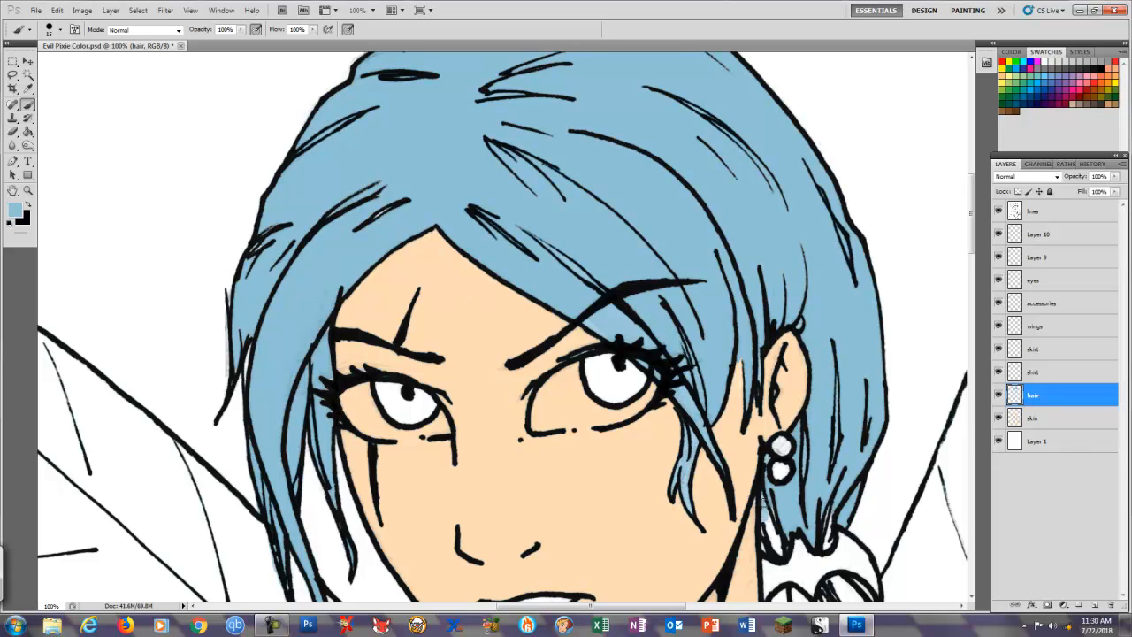
# Select the ponytail below the hair tie and fill it with the same light blue
pyautogui.scroll(-5, 843, 434)
pyautogui.hscroll(1, 906, 524)
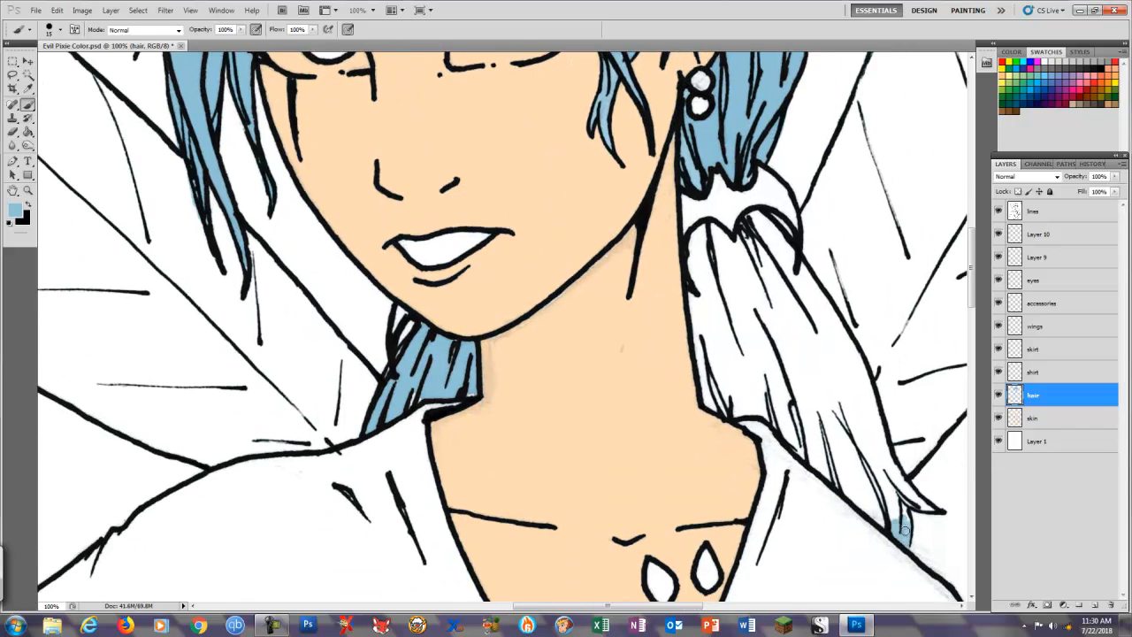
pyautogui.press('w')
pyautogui.click(801, 349)
pyautogui.press('g')
pyautogui.click(802, 349)
pyautogui.hotkey('ctrl', 'd')
# Enlarge the brush to 25 px and paint over the white slivers left in the ponytail
pyautogui.press('b')
pyautogui.press(']')
pyautogui.press(']')
pyautogui.moveTo(715, 382); pyautogui.dragTo(713, 398)
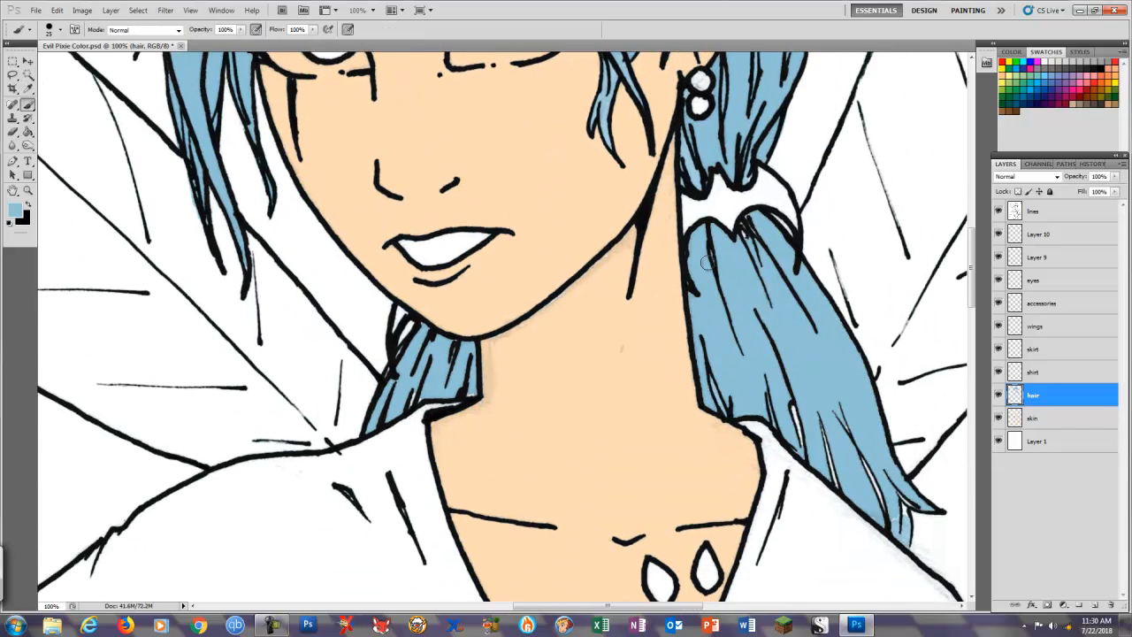
pyautogui.moveTo(787, 386)
pyautogui.mouseDown()
pyautogui.moveTo(835, 457)
pyautogui.moveTo(889, 494)
pyautogui.mouseUp()
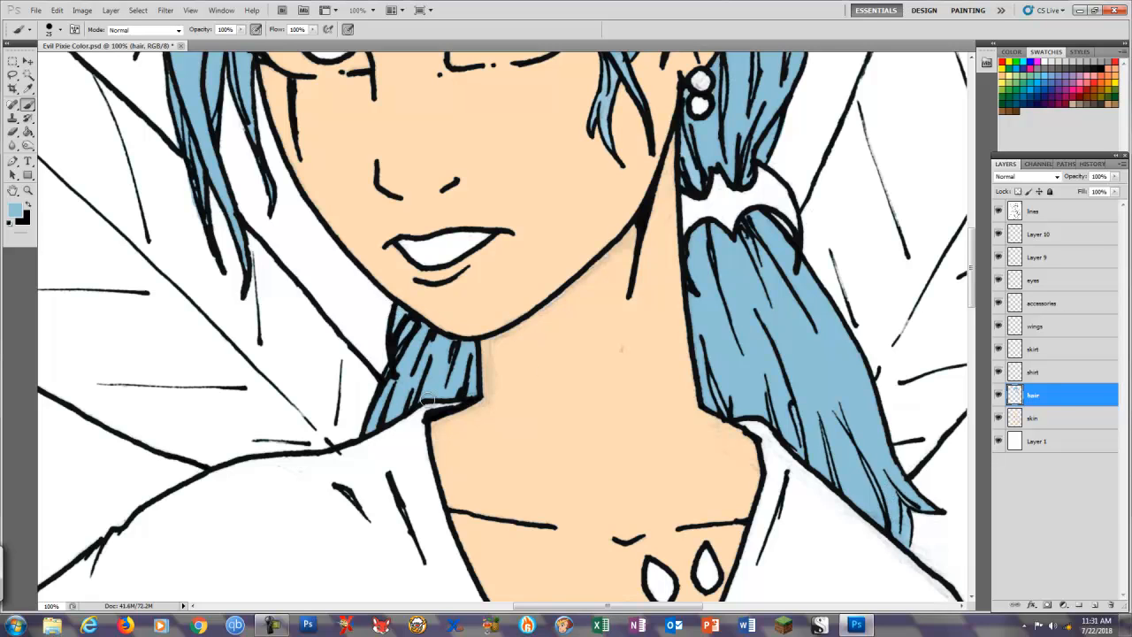
# Select the shirt half on the bomb side with the Magic Wand and choose a light brown fill colour
pyautogui.hotkey('ctrl', '-')
pyautogui.hotkey('ctrl', '-')
pyautogui.hotkey('ctrl', '-')
pyautogui.hotkey('ctrl', '-')
pyautogui.press('w')
pyautogui.click(1033, 373)
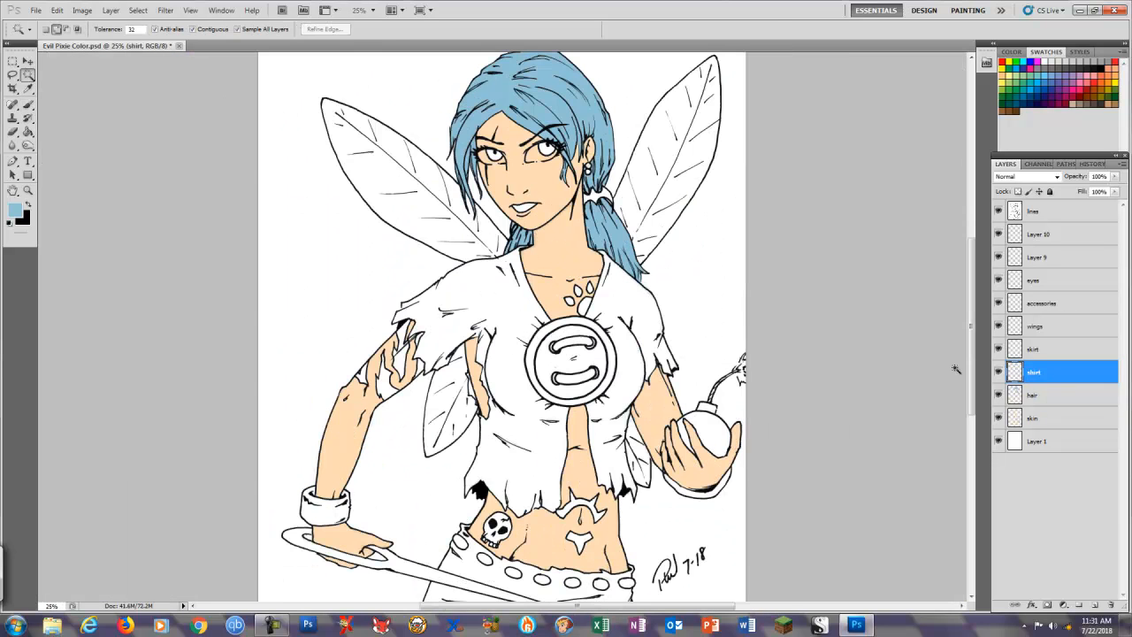
pyautogui.click(1033, 396)
pyautogui.moveTo(946, 188)
pyautogui.mouseDown()
pyautogui.moveTo(935, 212)
pyautogui.moveTo(984, 115)
pyautogui.mouseUp()
pyautogui.click(652, 244)
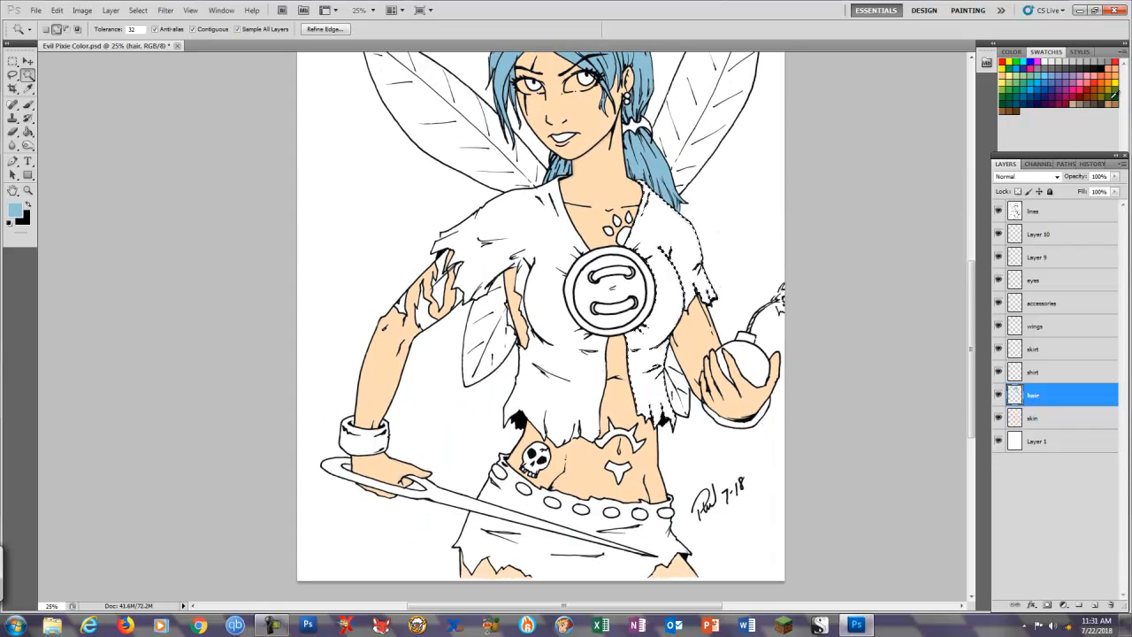
# Fill both halves of the shirt with light brown while the hair layer is active
pyautogui.press('g')
pyautogui.click(651, 244)
pyautogui.hotkey('ctrl', 'd')
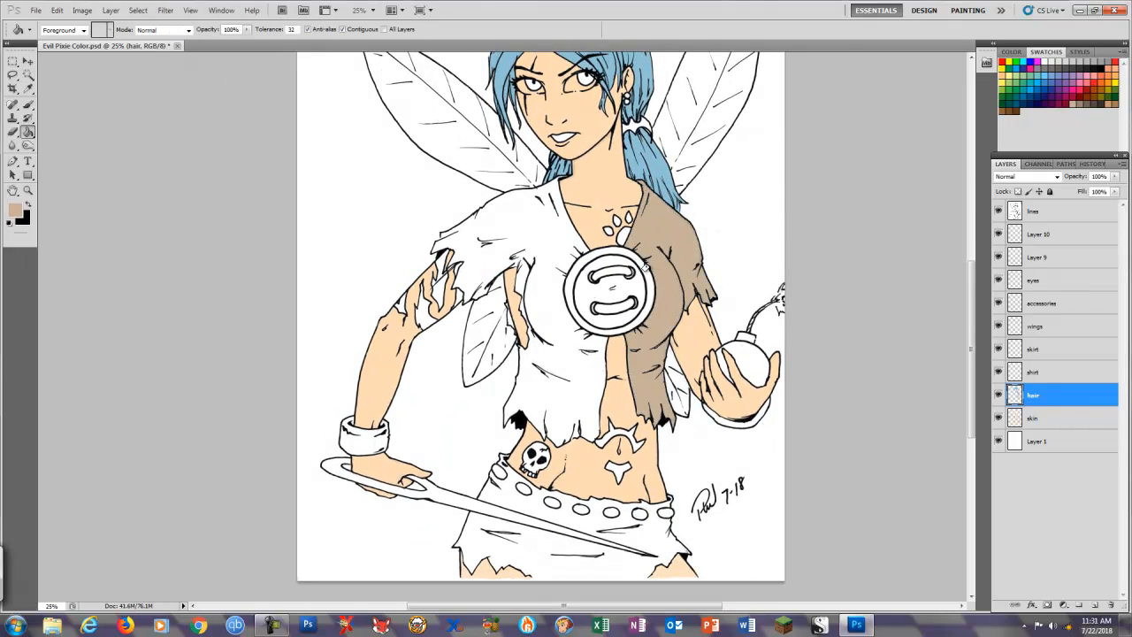
pyautogui.scroll(2, 528, 169)
pyautogui.press('w')
pyautogui.click(607, 390)
pyautogui.press('g')
pyautogui.click(607, 390)
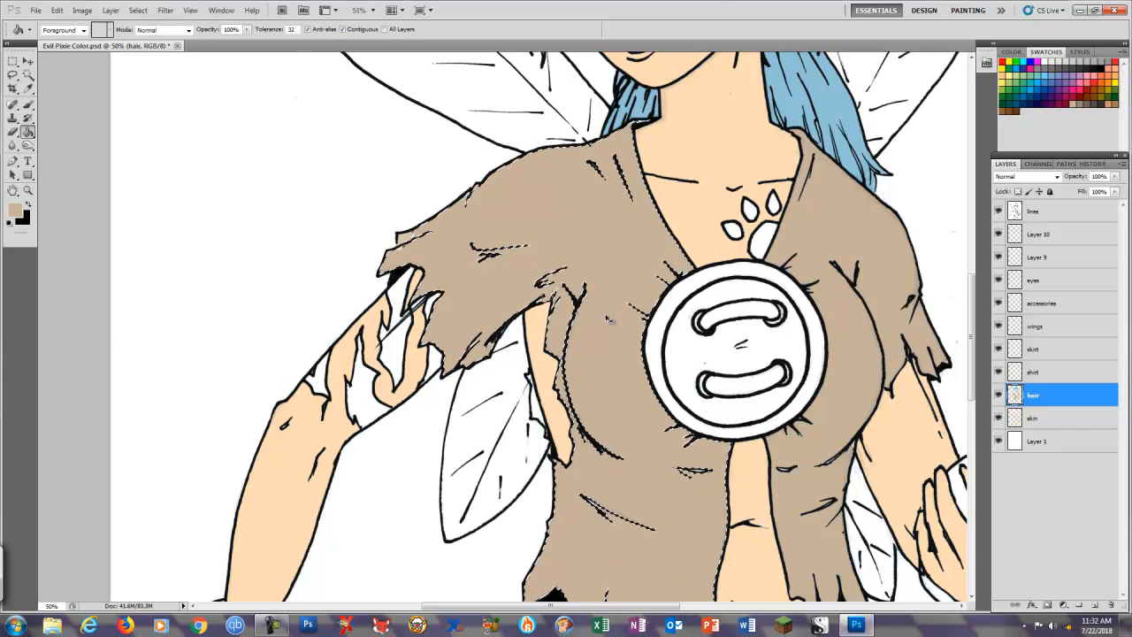
# Deselect and brush light brown over the unfilled gaps in the shirt on the hair layer
pyautogui.hotkey('ctrl', 'd')
pyautogui.press('b')
pyautogui.moveTo(630, 414); pyautogui.dragTo(623, 322)
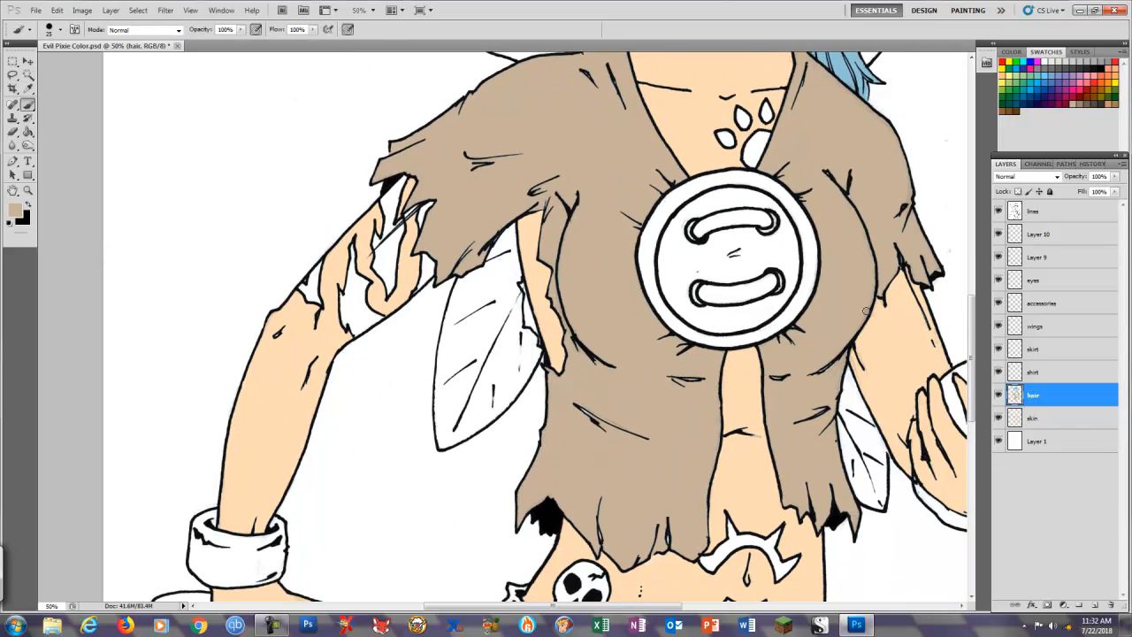
pyautogui.scroll(-2, 606, 420)
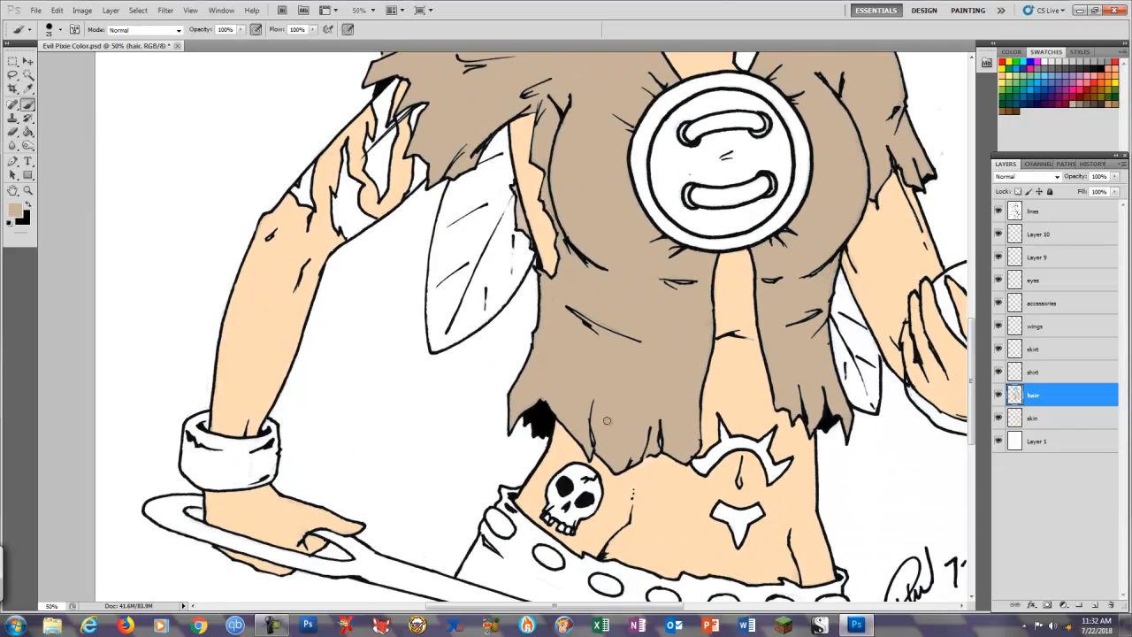
# Undo the light brown shirt colouring made on the hair layer, back to the selected shirt half
pyautogui.hotkey('ctrl', '-')
pyautogui.hotkey('ctrl', '-')
pyautogui.press('w')
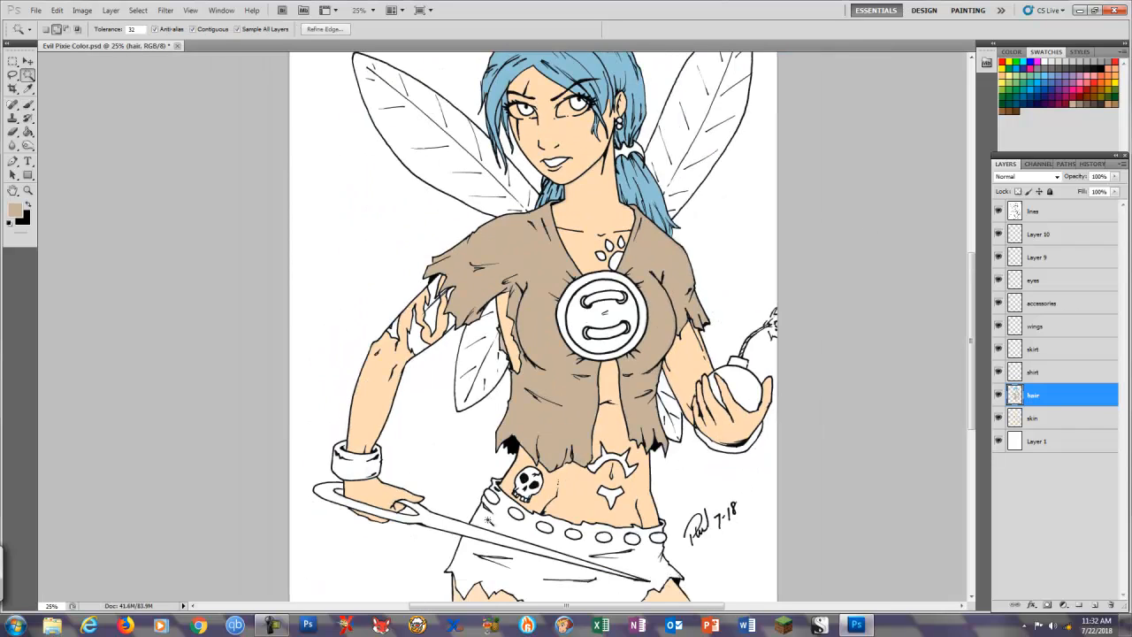
pyautogui.click(1045, 375)
pyautogui.click(1039, 397)
pyautogui.hotkey('ctrl', 'alt', 'z')
pyautogui.hotkey('ctrl', 'alt', 'z')
pyautogui.hotkey('ctrl', 'alt', 'z')
# Fill the selected shirt half with light brown on the shirt layer
pyautogui.click(1048, 373)
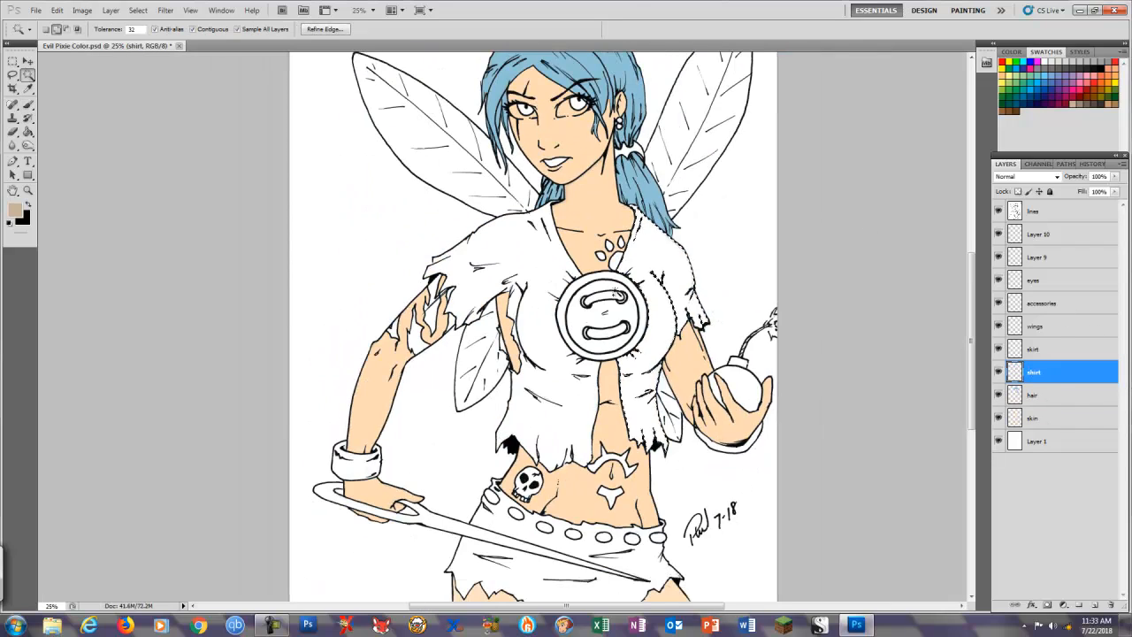
pyautogui.press('g')
pyautogui.click(659, 332)
pyautogui.hotkey('ctrl', '+')
# Brush over the gap at the torn sleeve and fill the other shirt half with light brown
pyautogui.press('b')
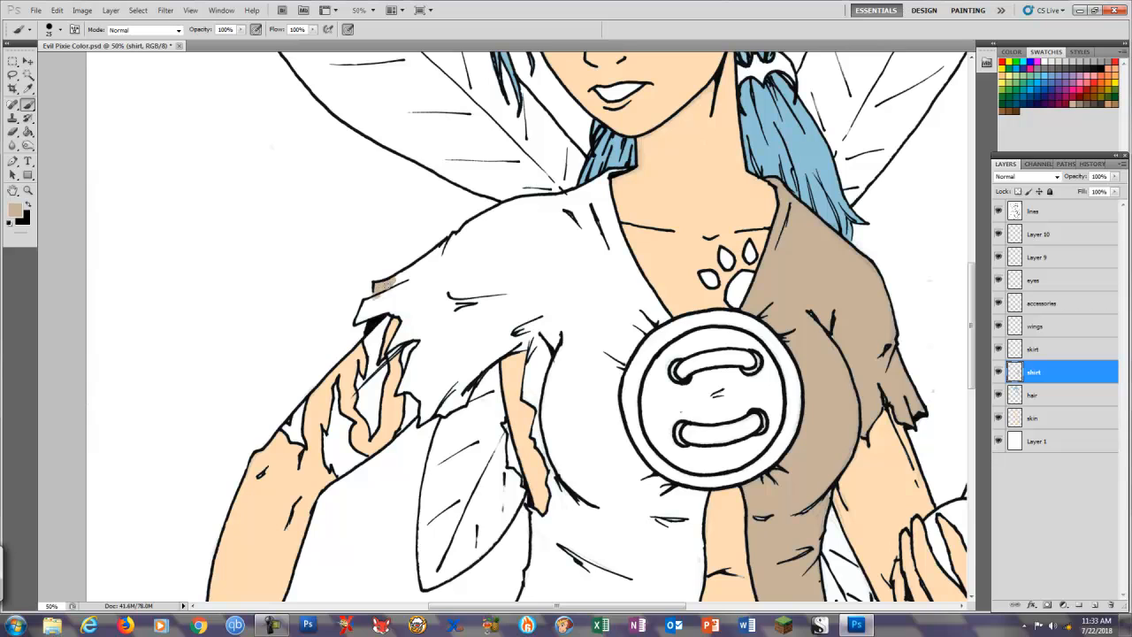
pyautogui.press('g')
pyautogui.click(372, 299)
pyautogui.press('b')
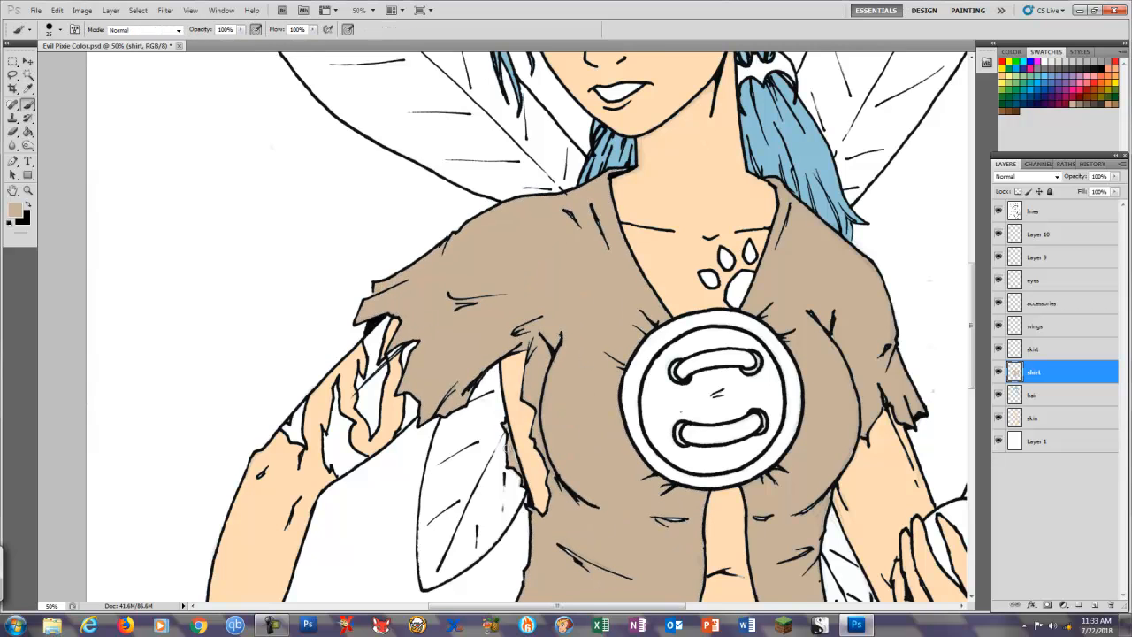
pyautogui.scroll(-3, 662, 408)
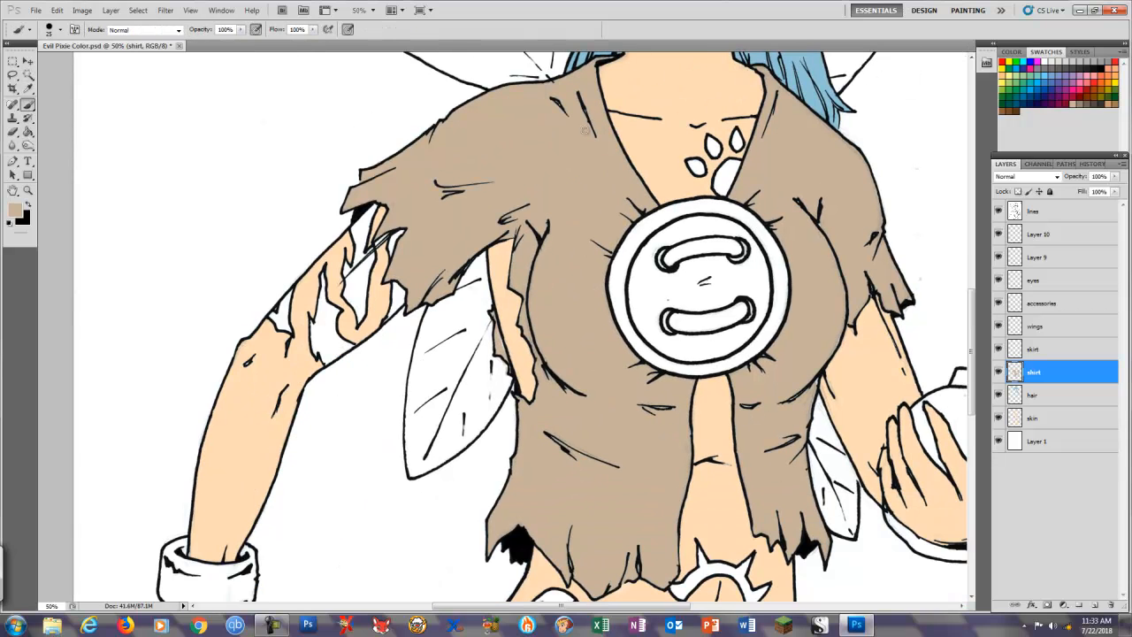
# On the skirt layer, choose a medium brown and brush it along the skirt's open lower edge
pyautogui.press('w')
pyautogui.scroll(-8, 586, 131)
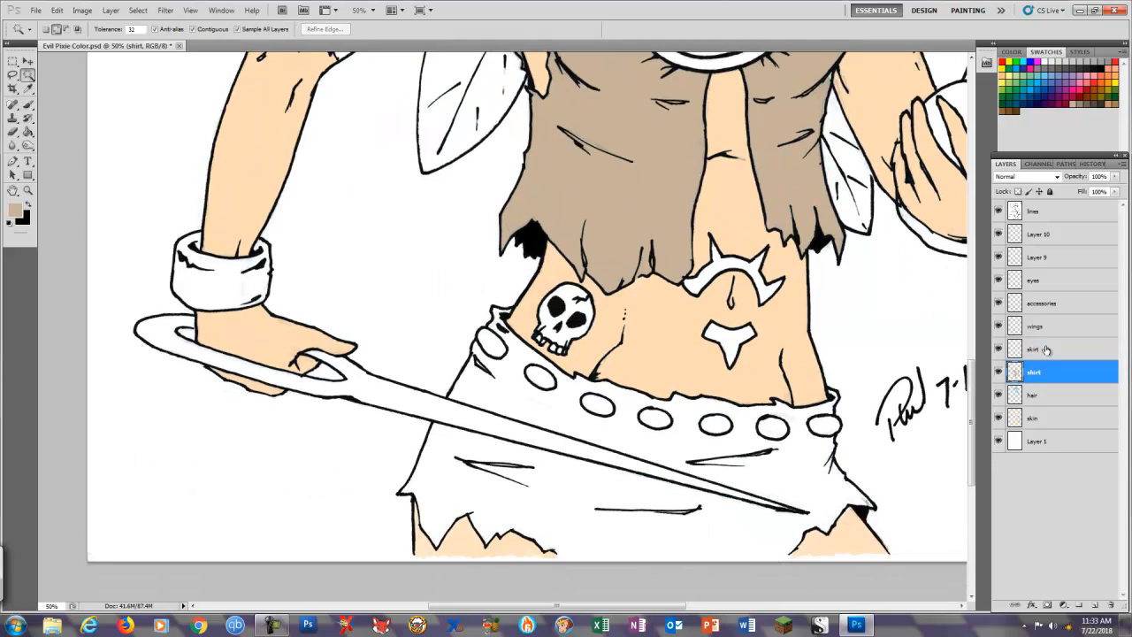
pyautogui.click(1047, 350)
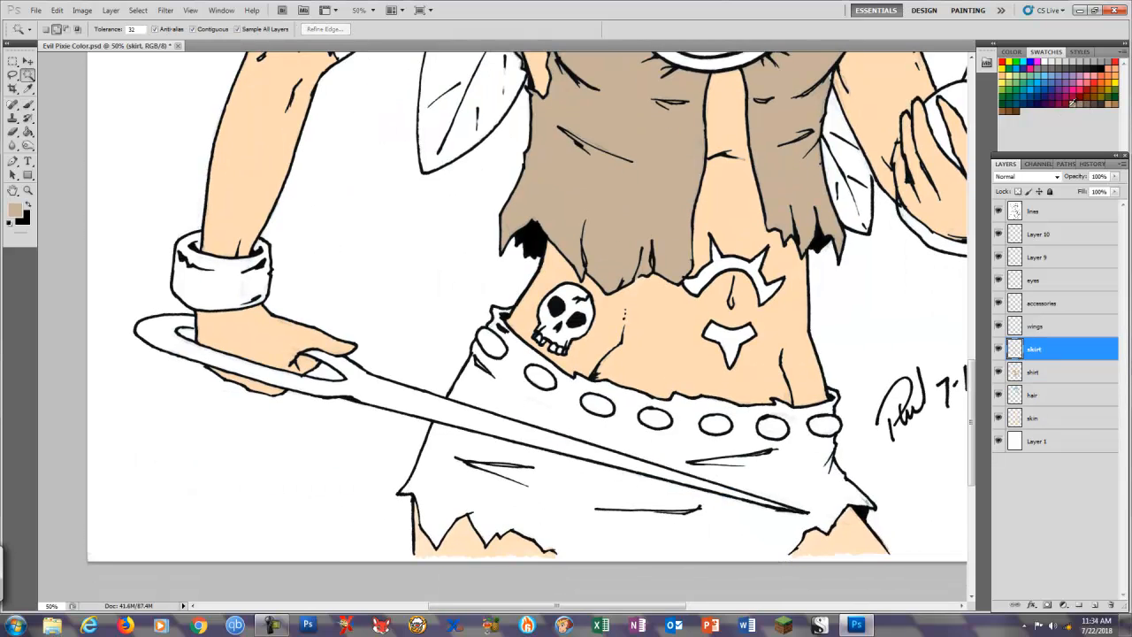
pyautogui.click(14, 210)
pyautogui.click(498, 268)
pyautogui.click(513, 268)
pyautogui.click(713, 220)
pyautogui.press('b')
pyautogui.moveTo(566, 555); pyautogui.dragTo(780, 554)
# Fill the skirt with medium brown and paint over the leftover strip at its lower edge using a larger brush
pyautogui.press('w')
pyautogui.click(559, 502)
pyautogui.press('g')
pyautogui.click(553, 499)
pyautogui.hotkey('ctrl', 'd')
pyautogui.press('b')
pyautogui.press(']')
pyautogui.press(']')
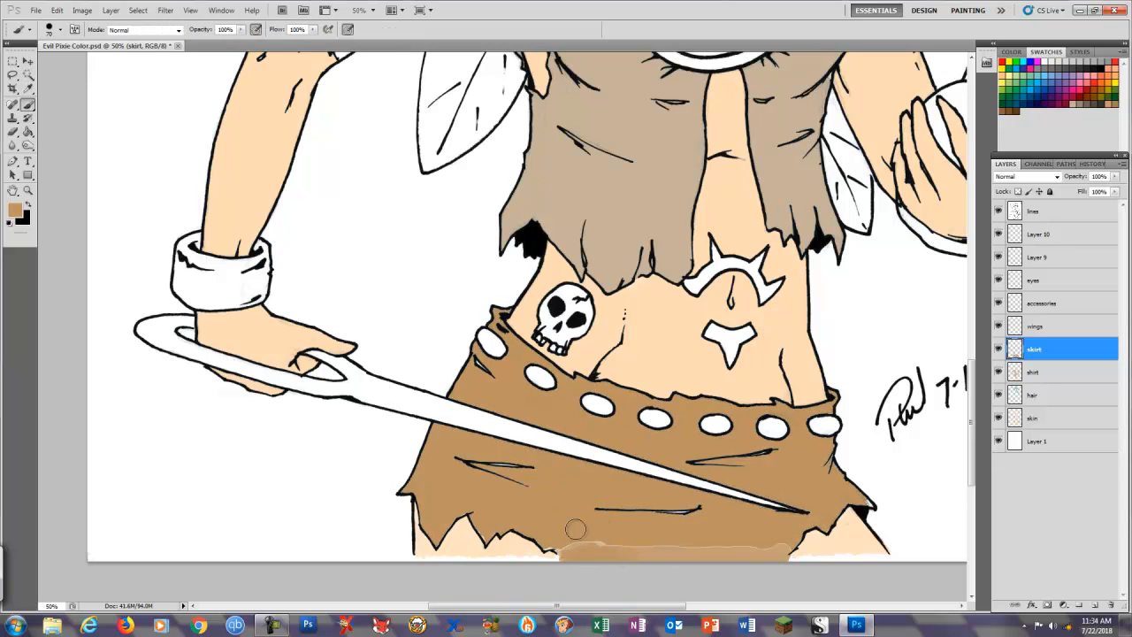
pyautogui.moveTo(575, 529)
pyautogui.mouseDown()
pyautogui.moveTo(660, 553)
pyautogui.moveTo(782, 539)
pyautogui.mouseUp()
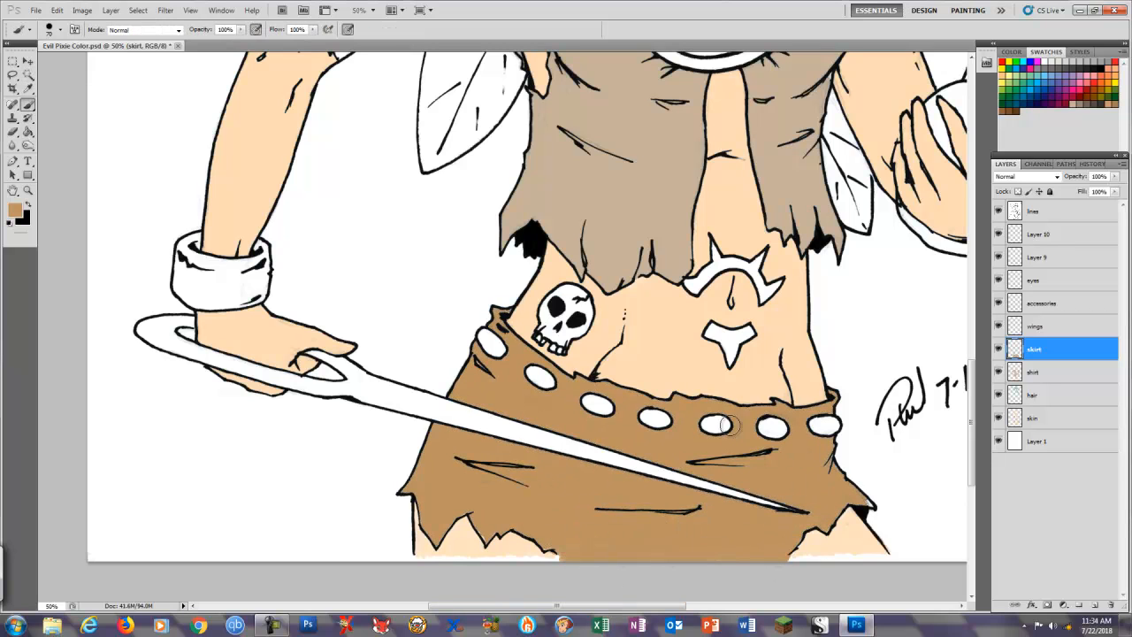
# Select the seven ovals along the skirt's waistband and fill them with dark greyish brown
pyautogui.press('x')
pyautogui.press('w')
pyautogui.click(491, 343)
pyautogui.keyDown('shift'); pyautogui.click(540, 378); pyautogui.keyUp('shift')
pyautogui.keyDown('shift'); pyautogui.click(598, 405); pyautogui.keyUp('shift')
pyautogui.keyDown('shift'); pyautogui.click(656, 418); pyautogui.keyUp('shift')
pyautogui.keyDown('shift'); pyautogui.click(716, 424); pyautogui.keyUp('shift')
pyautogui.keyDown('shift'); pyautogui.click(773, 428); pyautogui.keyUp('shift')
pyautogui.keyDown('shift'); pyautogui.click(824, 425); pyautogui.keyUp('shift')
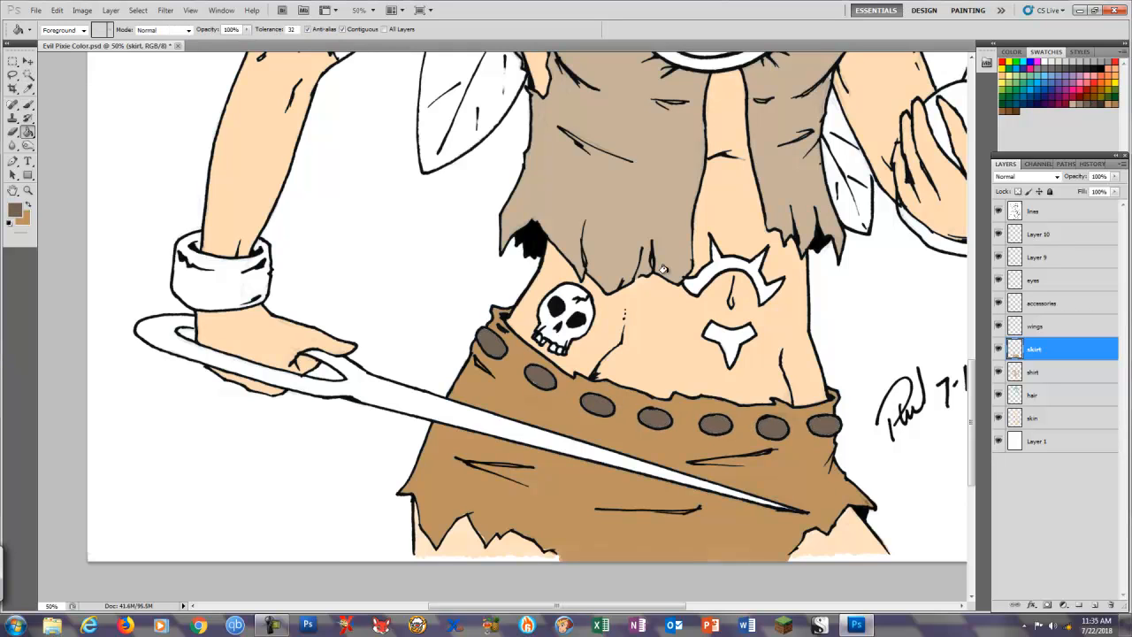
# On the eyes layer, fill both eyes with white
pyautogui.hotkey('ctrl', '0')
pyautogui.click(1050, 286)
pyautogui.scroll(5, 522, 182)
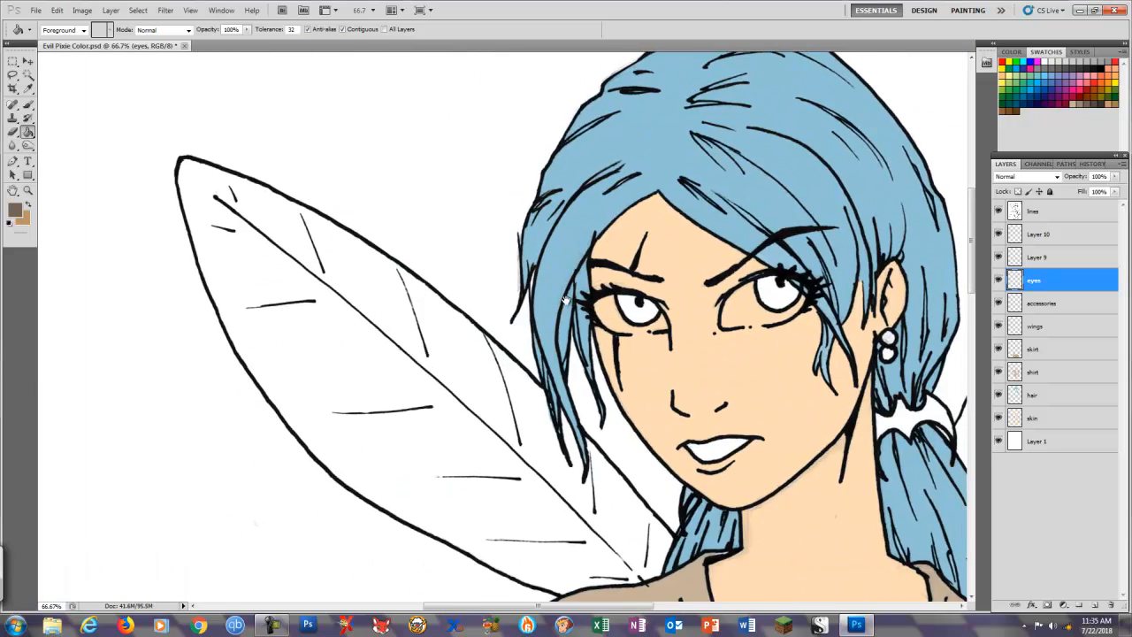
pyautogui.press('b')
pyautogui.hotkey('ctrl', 'z')
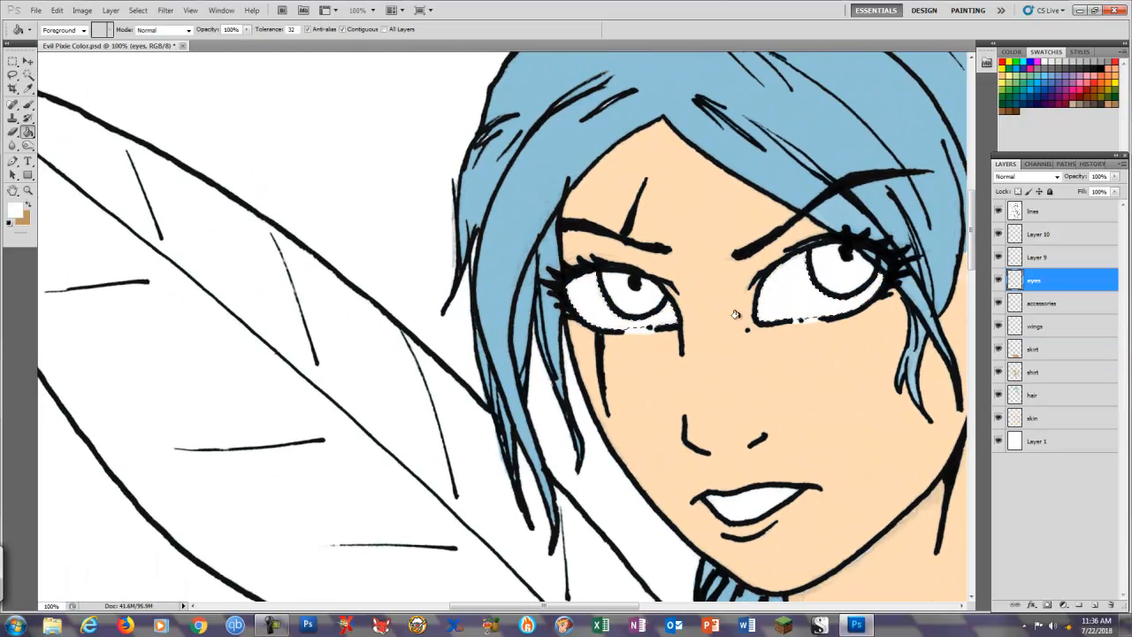
# Touch up the white of both eyes and erase the white spilling past the lower eyelid
pyautogui.scroll(3, 566, 286)
pyautogui.moveTo(485, 305); pyautogui.dragTo(484, 302)
pyautogui.moveTo(749, 260)
pyautogui.mouseDown()
pyautogui.moveTo(813, 259)
pyautogui.moveTo(738, 276)
pyautogui.mouseUp()
pyautogui.press('e')
pyautogui.moveTo(351, 306); pyautogui.dragTo(222, 310)
pyautogui.hotkey('ctrl', '-')
# Select the irises of both eyes and fill them with pinkish red on the eyes layer
pyautogui.press('w')
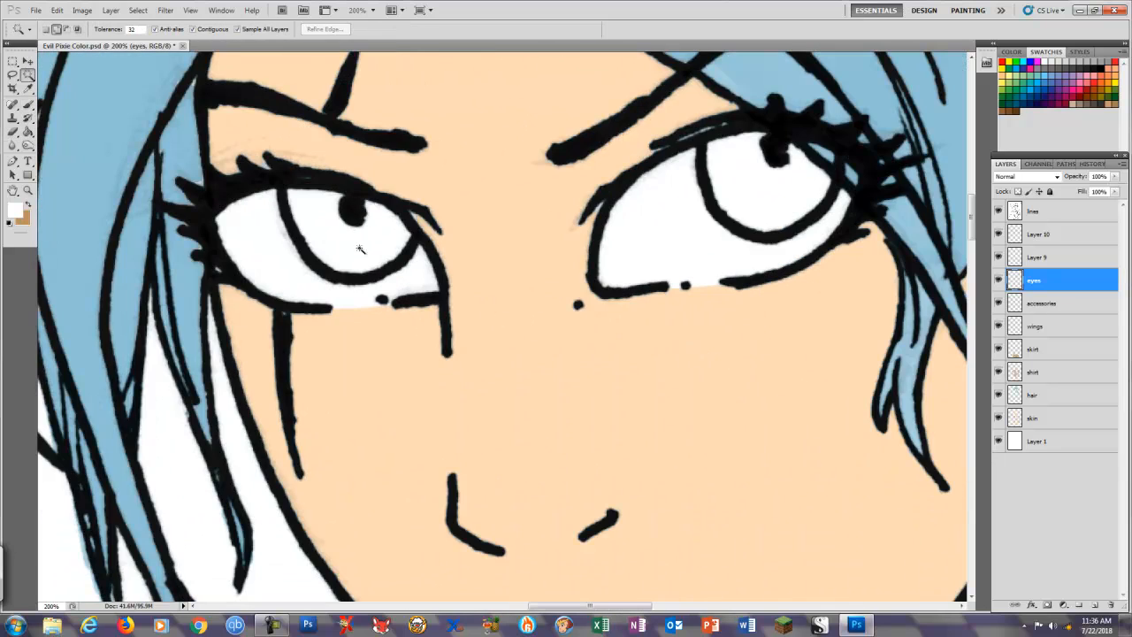
pyautogui.click(361, 247)
pyautogui.keyDown('shift'); pyautogui.click(770, 196); pyautogui.keyUp('shift')
pyautogui.click(1073, 97)
pyautogui.click(15, 210)
pyautogui.click(537, 276)
pyautogui.click(712, 220)
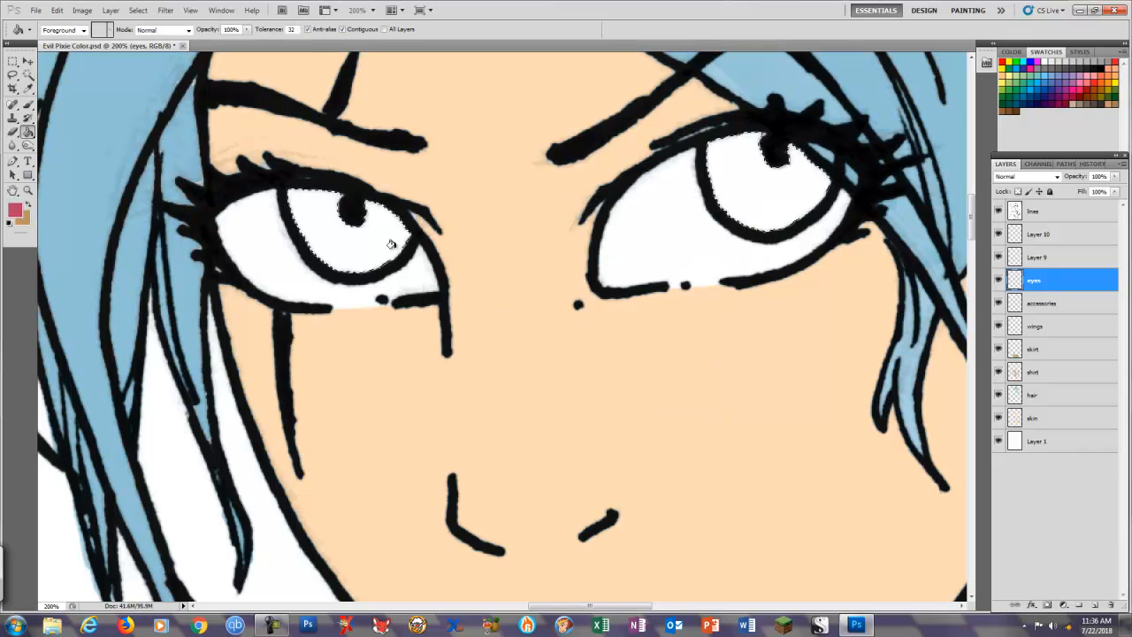
pyautogui.hotkey('alt', 'BackSpace')
pyautogui.hotkey('ctrl', 'd')
pyautogui.press('b')
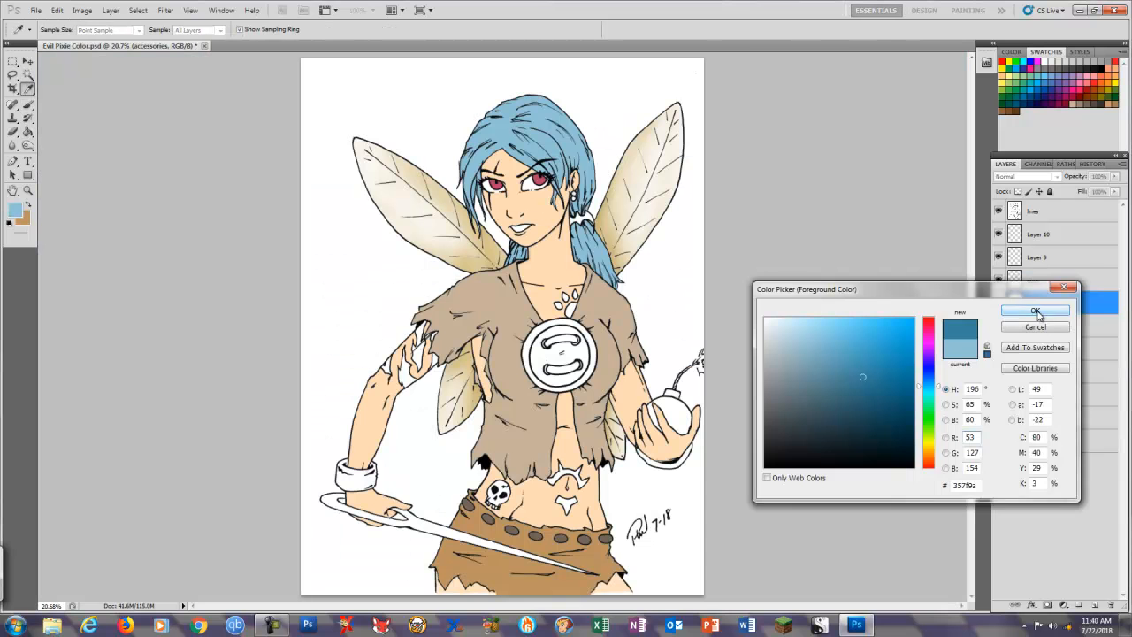
# Fill the large button on the shirt with deep blue #357f9a on the accessories layer
pyautogui.click(1043, 303)
pyautogui.click(531, 383)
pyautogui.hotkey('ctrl', 'd')
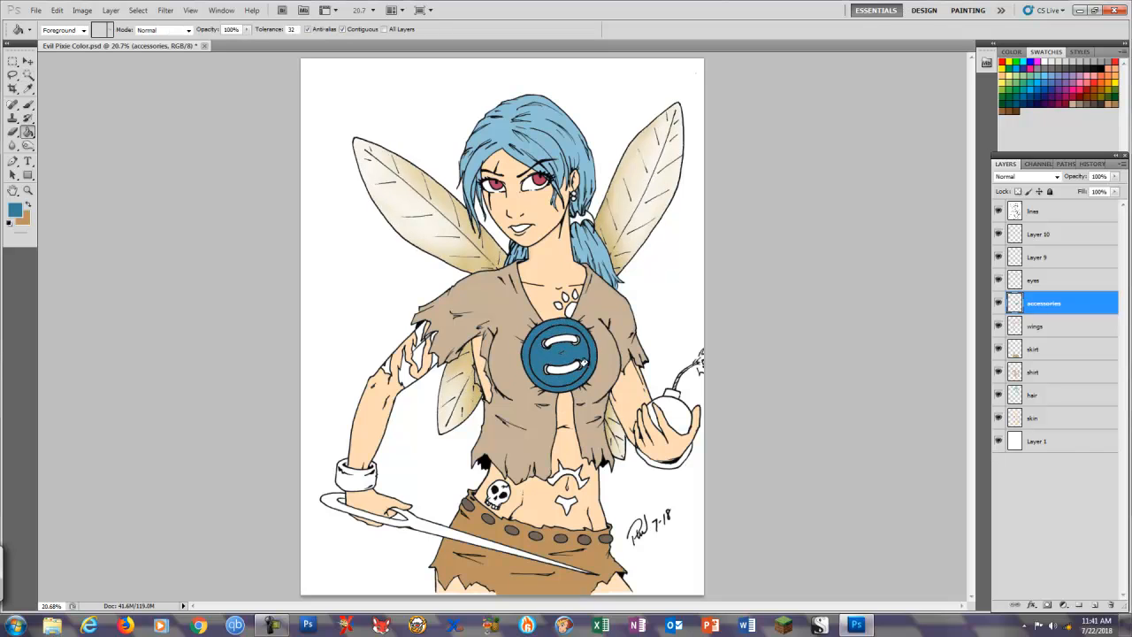
# Select the two thread loops on the large button and fill them with the light brown background colour
pyautogui.press('w')
pyautogui.click(562, 341)
pyautogui.keyDown('shift'); pyautogui.click(567, 368); pyautogui.keyUp('shift')
pyautogui.click(28, 204)
pyautogui.press('g')
pyautogui.click(556, 342)
pyautogui.click(555, 368)
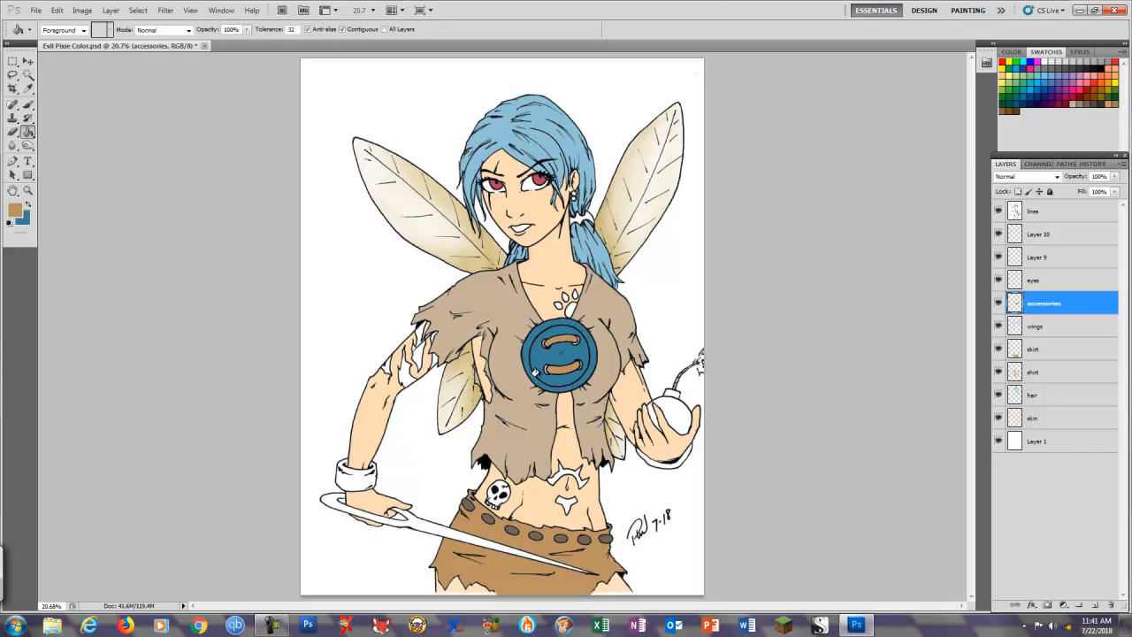
# Set up a much smaller brush in the button's blue, with opacity and flow at 100%
pyautogui.hotkey('ctrl', '+')
pyautogui.hotkey('ctrl', '+')
pyautogui.moveTo(577, 477); pyautogui.dragTo(563, 288)
pyautogui.press('b')
pyautogui.press('x')
pyautogui.press('[')
pyautogui.press('[')
pyautogui.press('[')
pyautogui.press('[')
pyautogui.press('[')
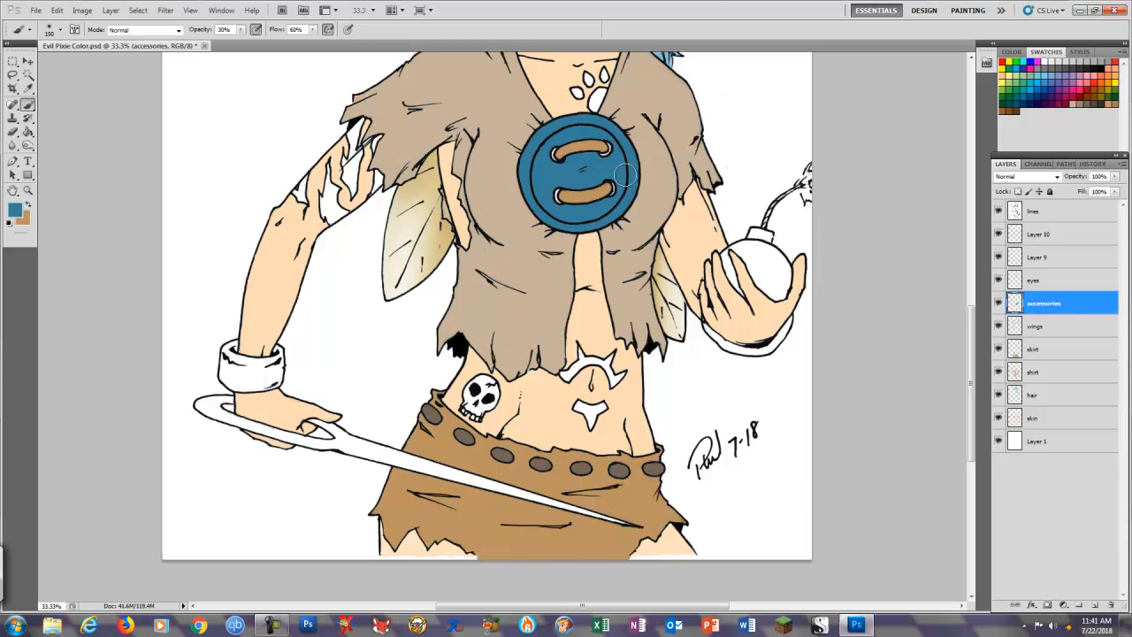
pyautogui.press('0')
pyautogui.hotkey('shift', '0')
# Select the two tattoo shapes around the navel and fill them with bright blue
pyautogui.scroll(1, 633, 167)
pyautogui.moveTo(505, 209); pyautogui.dragTo(495, 95)
pyautogui.click(15, 210)
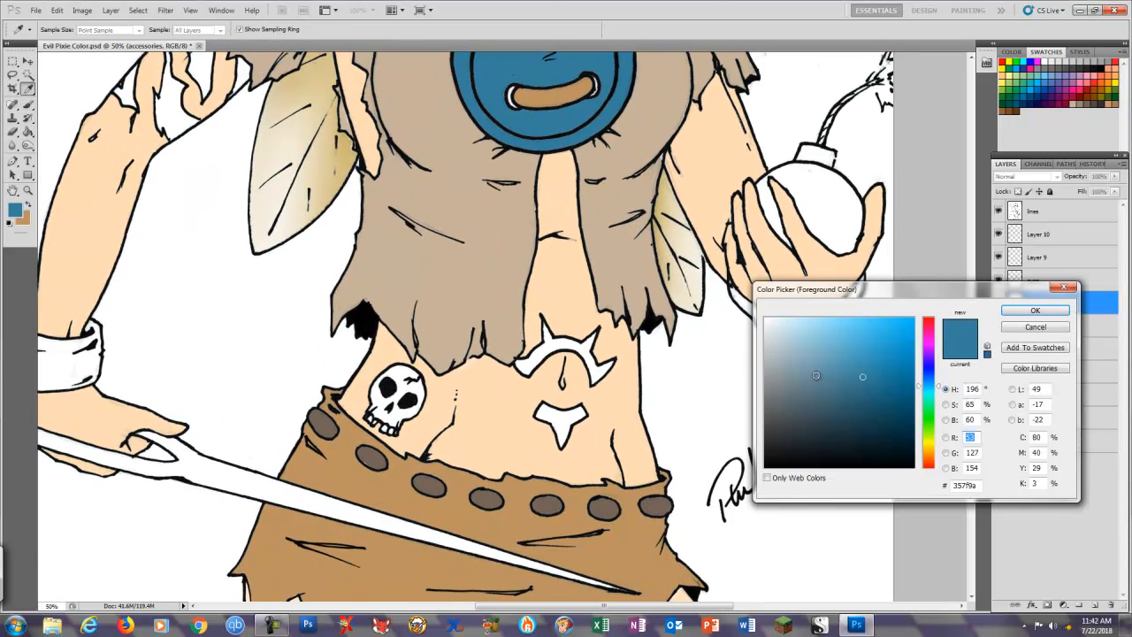
pyautogui.click(917, 339)
pyautogui.click(1034, 309)
pyautogui.press('w')
pyautogui.click(536, 360)
pyautogui.click(556, 424)
pyautogui.press('g')
pyautogui.click(556, 424)
pyautogui.scroll(-3, 555, 424)
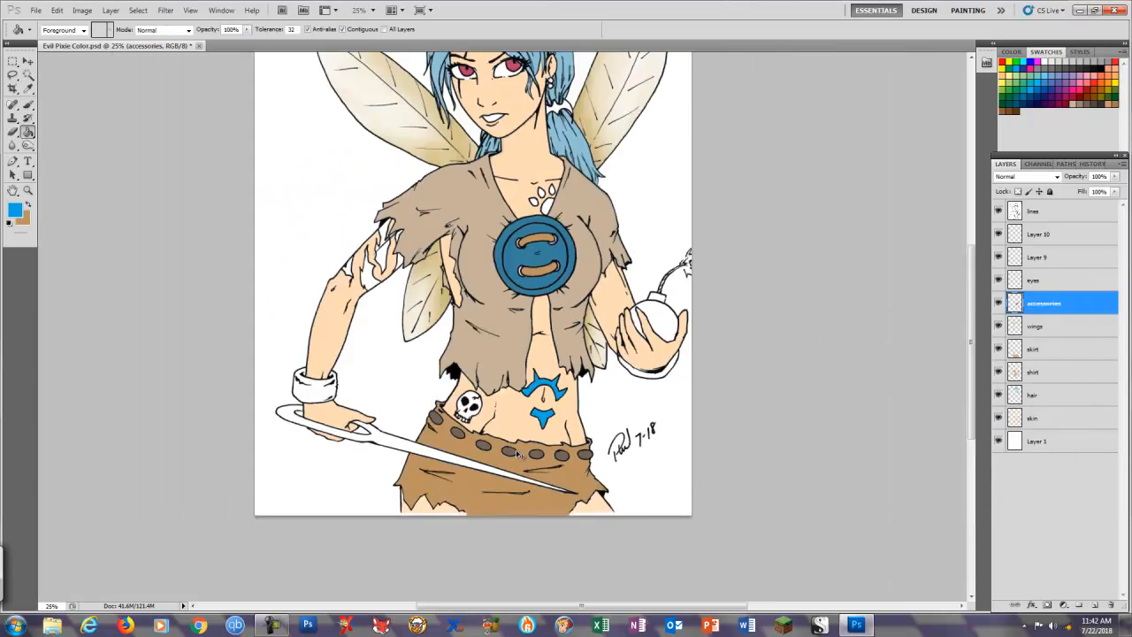
pyautogui.hotkey('ctrl', 'd')
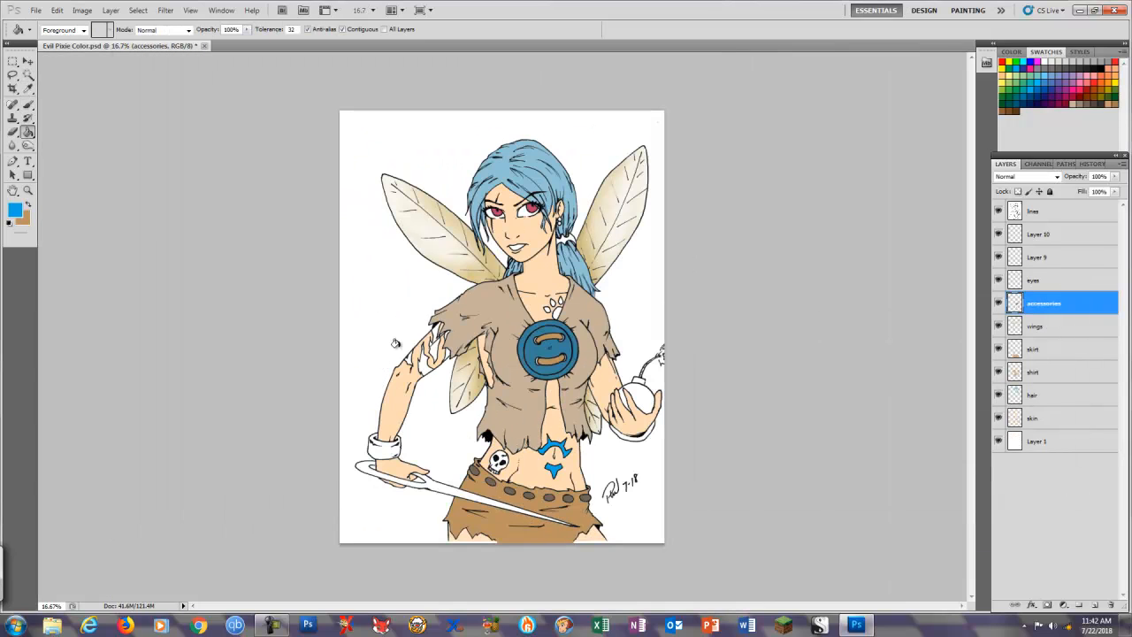
# Fill the flame tattoo on the upper arm with a darker shade of the bright blue
pyautogui.scroll(3, 396, 343)
pyautogui.press('i')
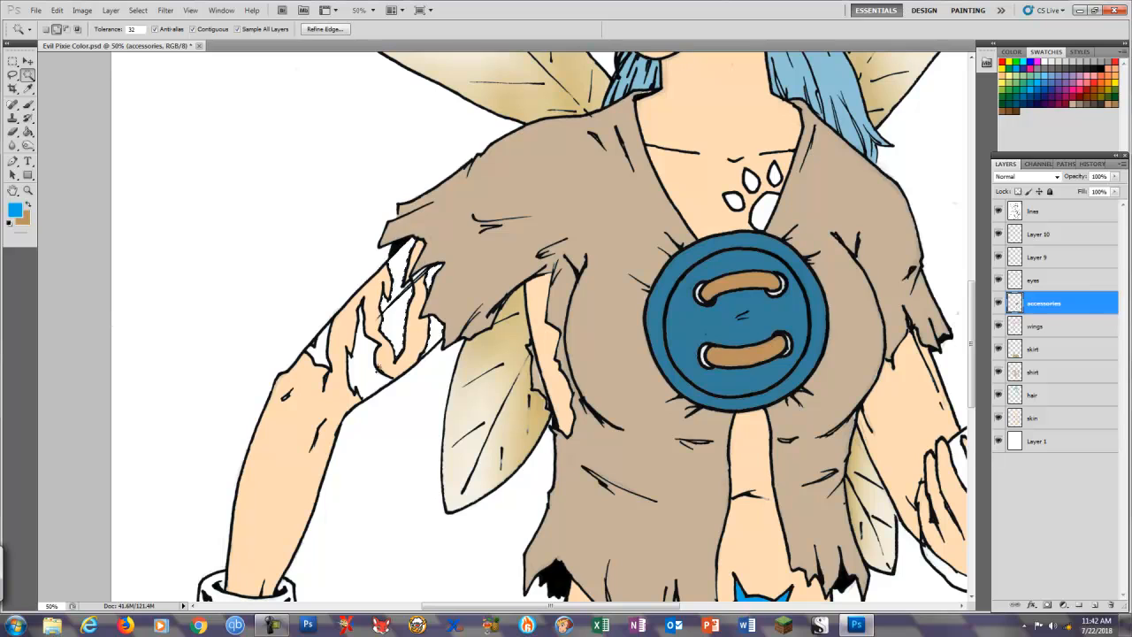
pyautogui.click(19, 212)
pyautogui.click(1035, 310)
pyautogui.press('g')
pyautogui.click(397, 323)
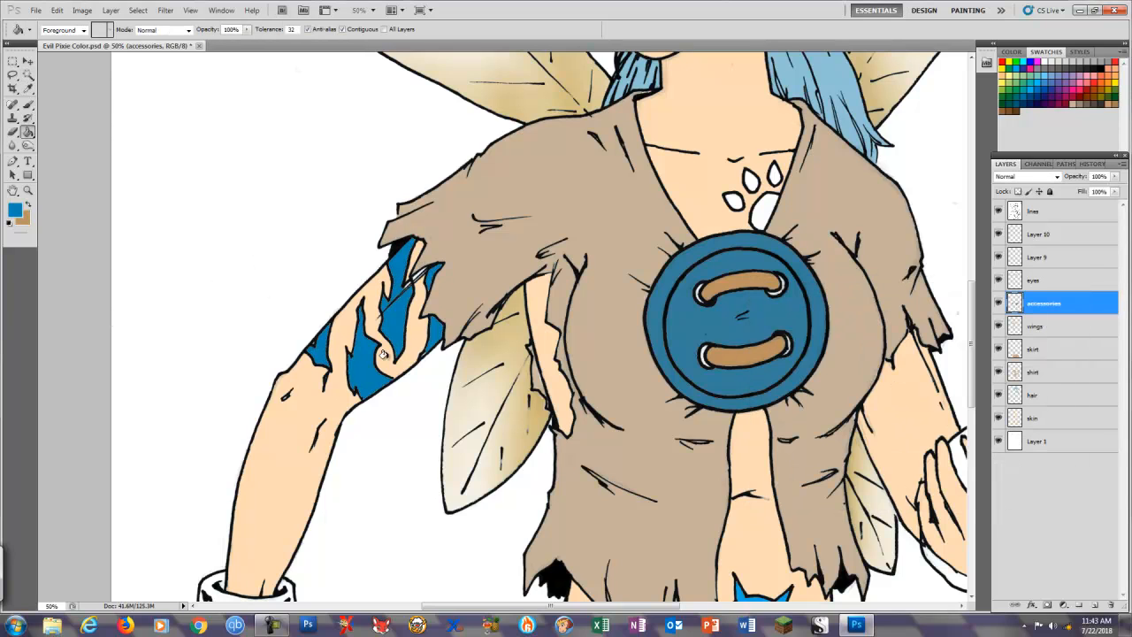
# Sample the arm's skin tone and paint over the uncovered gaps between the tattoo flames on the skin layer
pyautogui.press('i')
pyautogui.click(371, 305)
pyautogui.click(1035, 418)
pyautogui.press('b')
pyautogui.moveTo(393, 306); pyautogui.dragTo(418, 286)
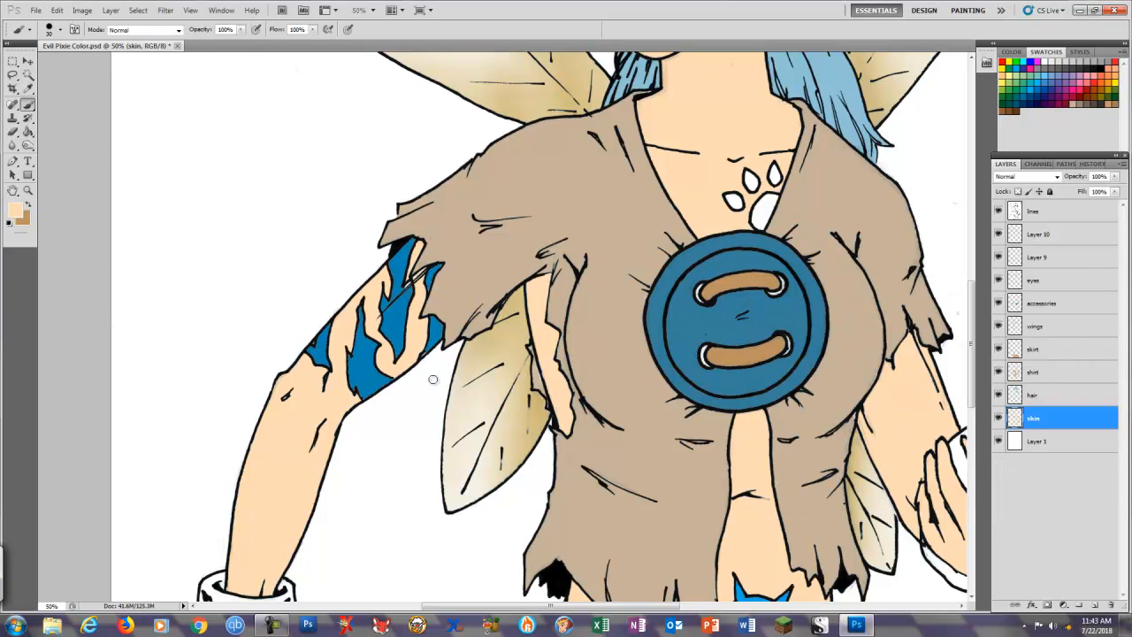
# Select the giant needle in her hand and fill it with medium grey on the accessories layer
pyautogui.hotkey('ctrl', '0')
pyautogui.click(1042, 303)
pyautogui.press('w')
pyautogui.click(329, 501)
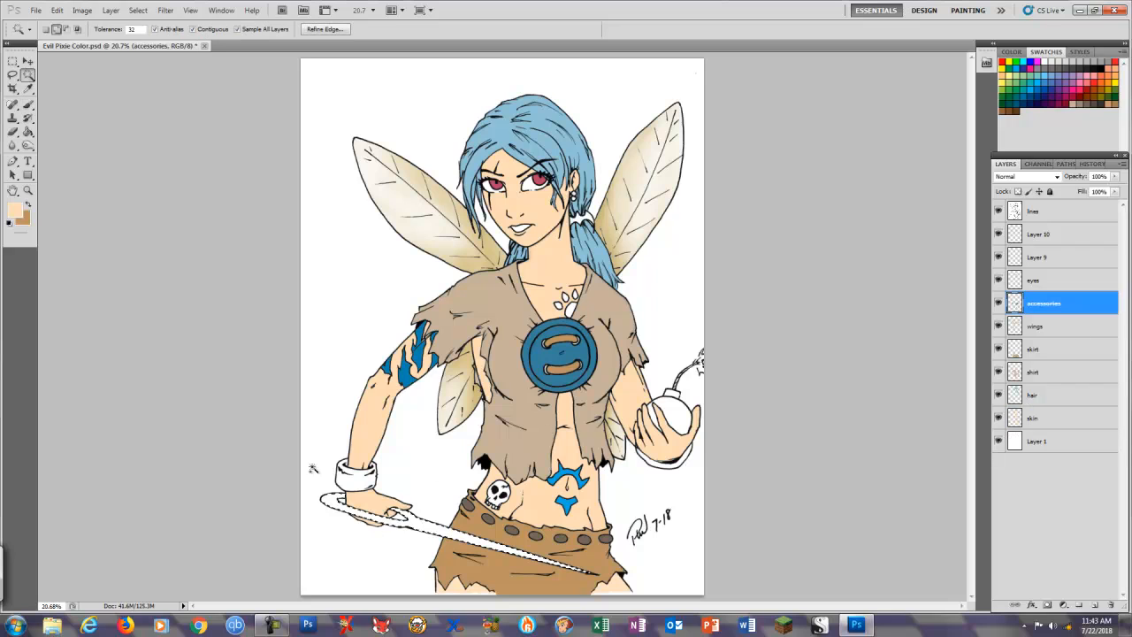
pyautogui.click(1087, 63)
pyautogui.press('g')
pyautogui.click(390, 509)
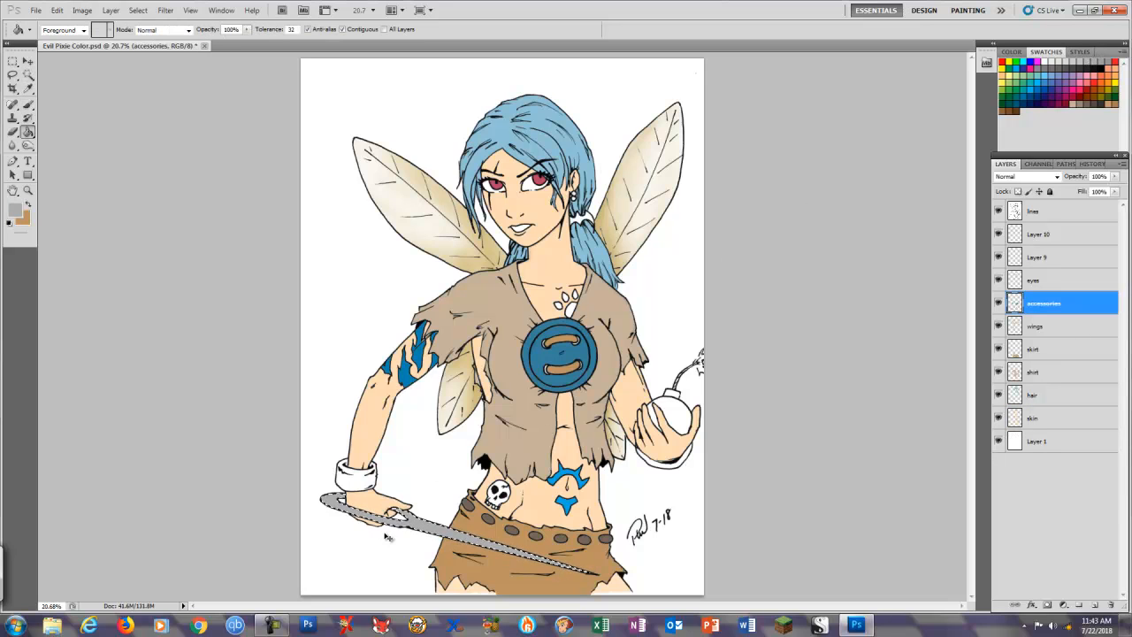
pyautogui.hotkey('ctrl', 'd')
# Select both wristbands and fill them with a darker crimson based on the colour sampled from the iris
pyautogui.press('w')
pyautogui.click(358, 479)
pyautogui.keyDown('shift'); pyautogui.click(666, 463); pyautogui.keyUp('shift')
pyautogui.click(15, 209)
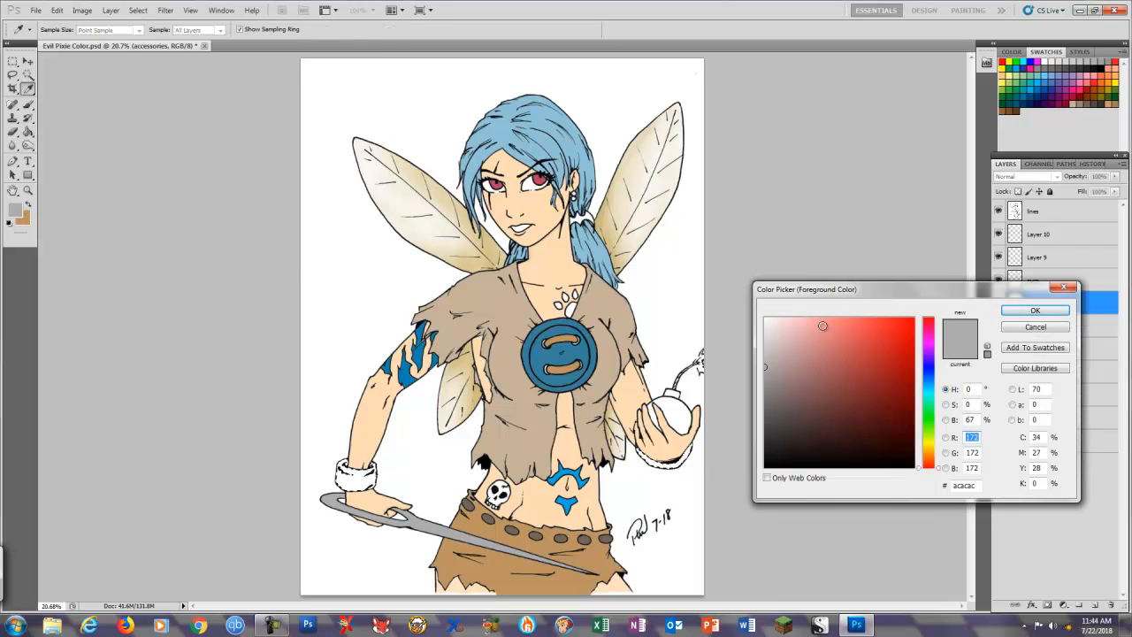
pyautogui.click(1039, 329)
pyautogui.press('i')
pyautogui.click(540, 180)
pyautogui.click(15, 210)
pyautogui.click(890, 367)
pyautogui.click(1035, 310)
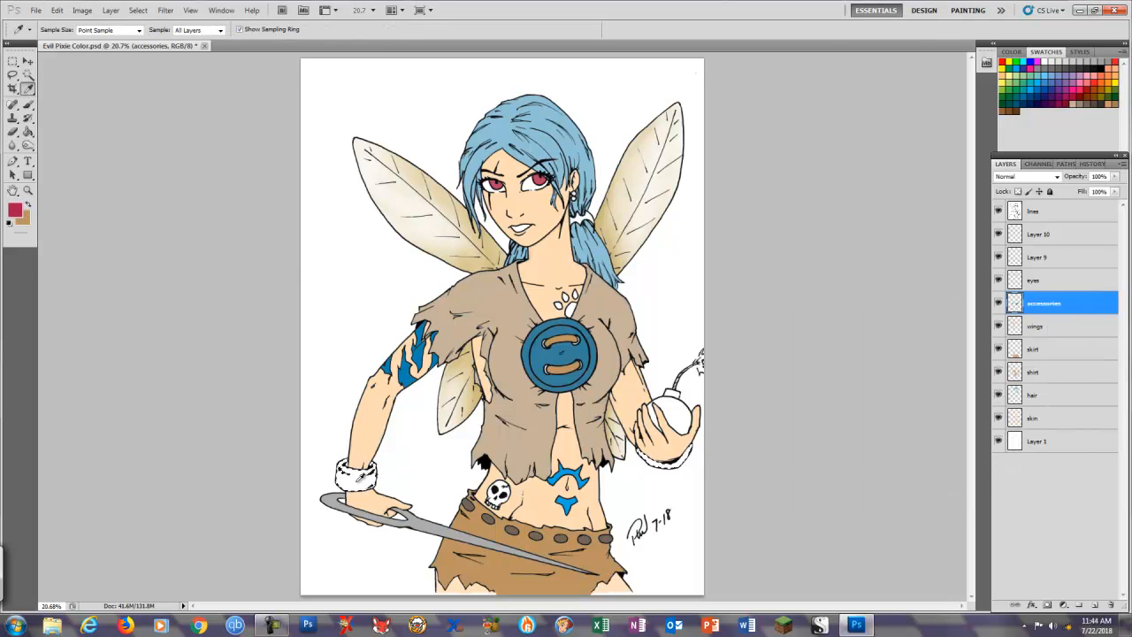
pyautogui.press('g')
pyautogui.click(358, 479)
# Fill the four parts of the paw-print tattoo on the chest with golden tan
pyautogui.scroll(4, 566, 275)
pyautogui.press('x')
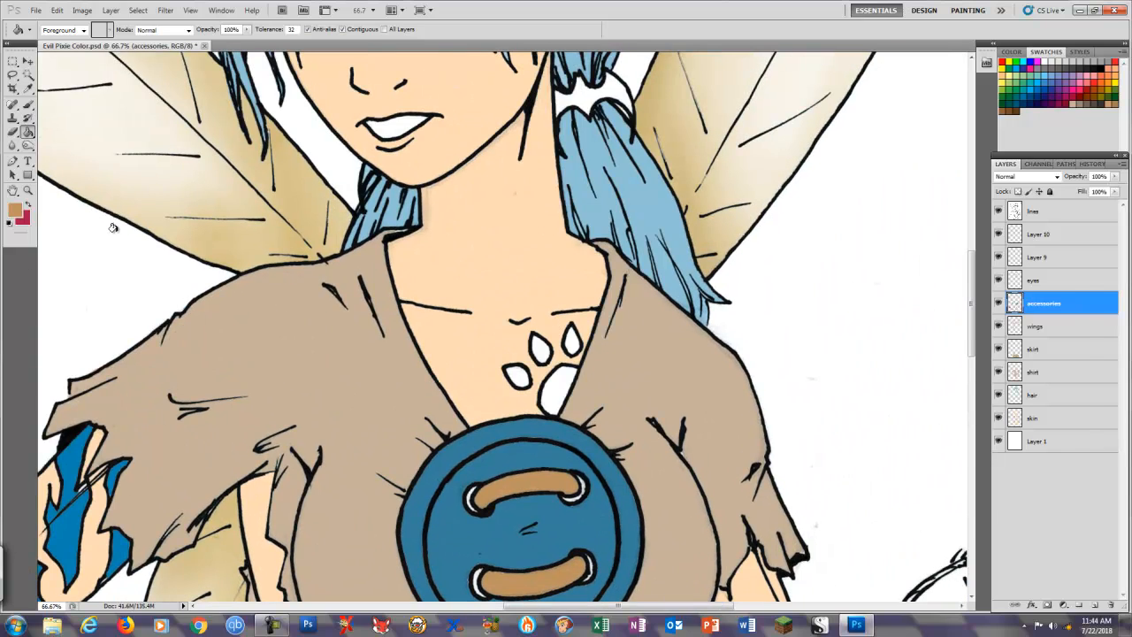
pyautogui.click(15, 209)
pyautogui.moveTo(940, 455); pyautogui.dragTo(940, 449)
pyautogui.click(1035, 311)
pyautogui.press('g')
pyautogui.click(556, 389)
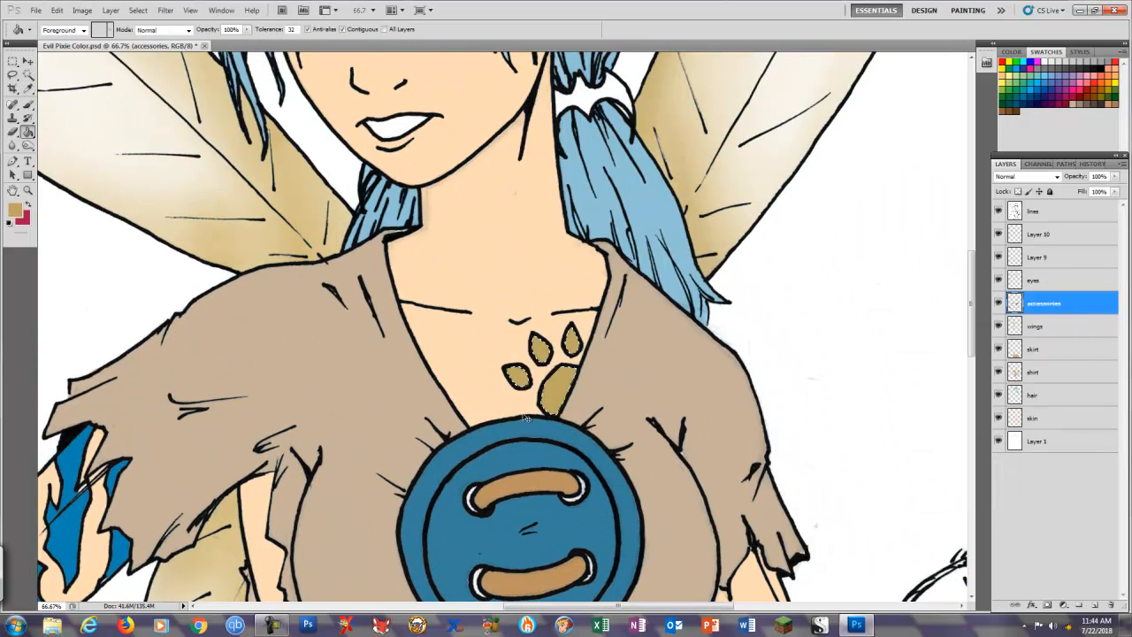
pyautogui.scroll(-4, 579, 268)
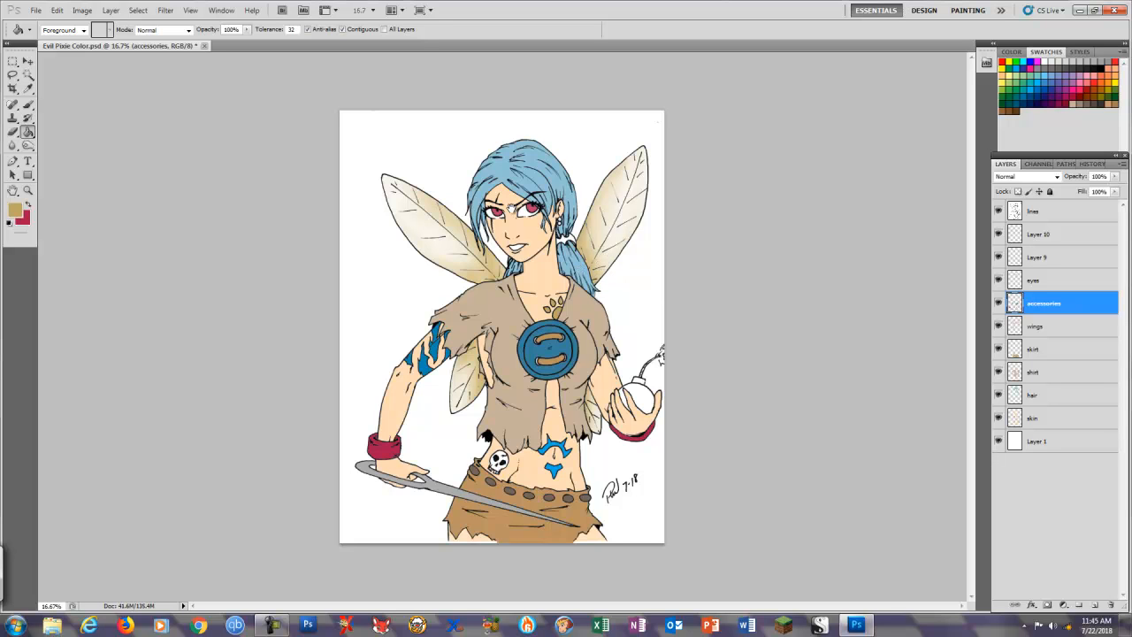
# Select the bat-shaped hair tie, fill it with dark greyish brown and touch up its edges with the brush
pyautogui.press('w')
pyautogui.scroll(3, 531, 247)
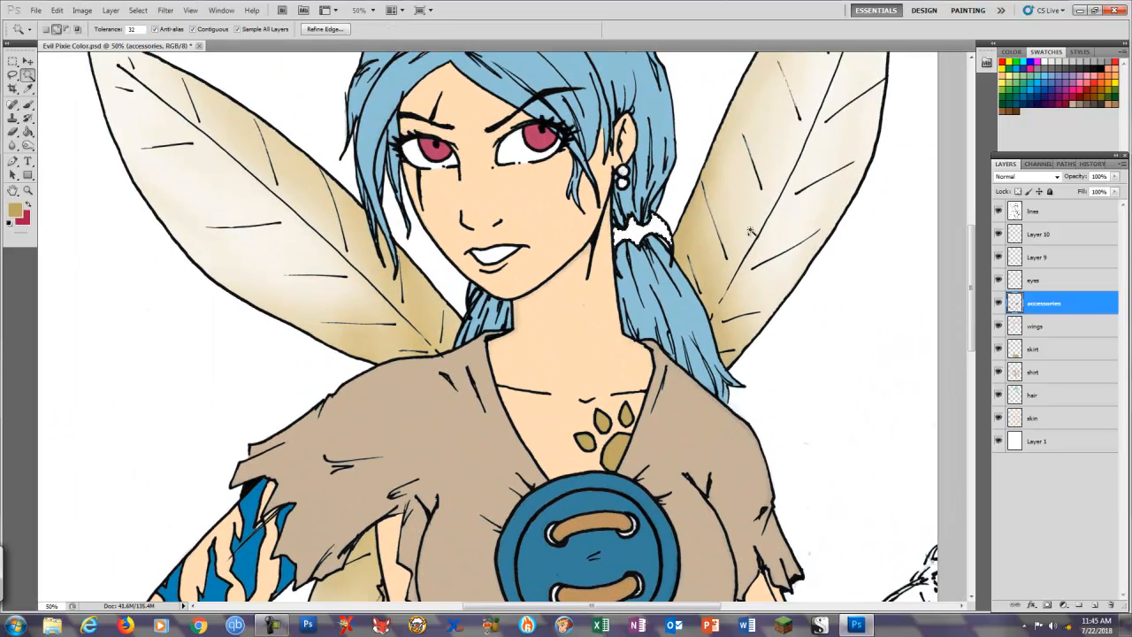
pyautogui.moveTo(708, 337); pyautogui.dragTo(670, 331)
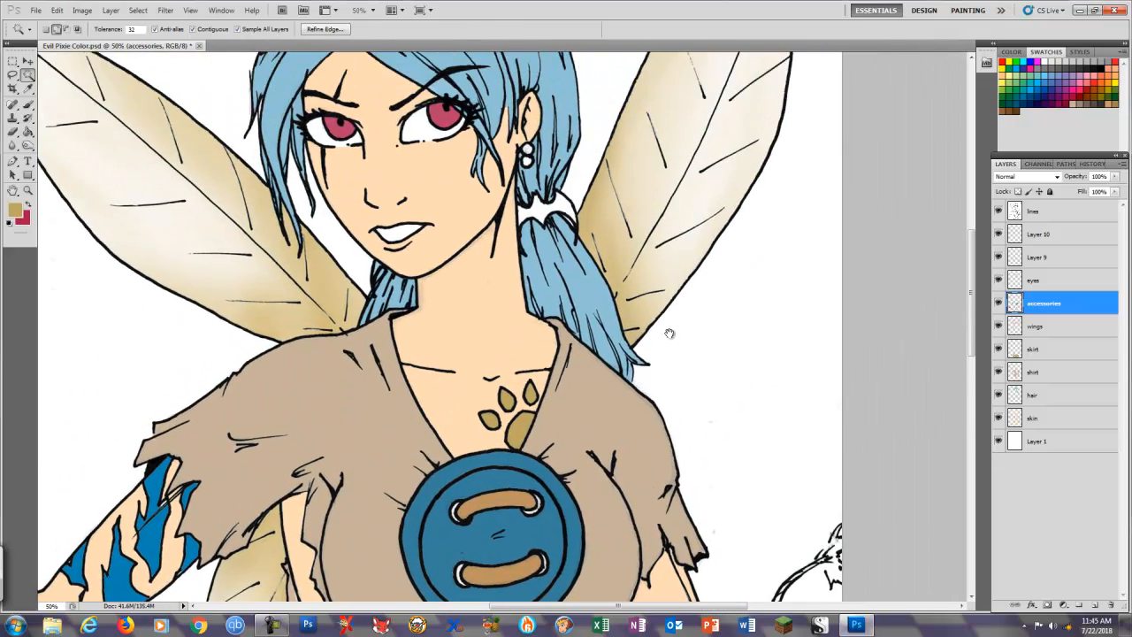
pyautogui.click(1101, 104)
pyautogui.hotkey('alt', 'BackSpace')
pyautogui.press('b')
pyautogui.scroll(2, 566, 199)
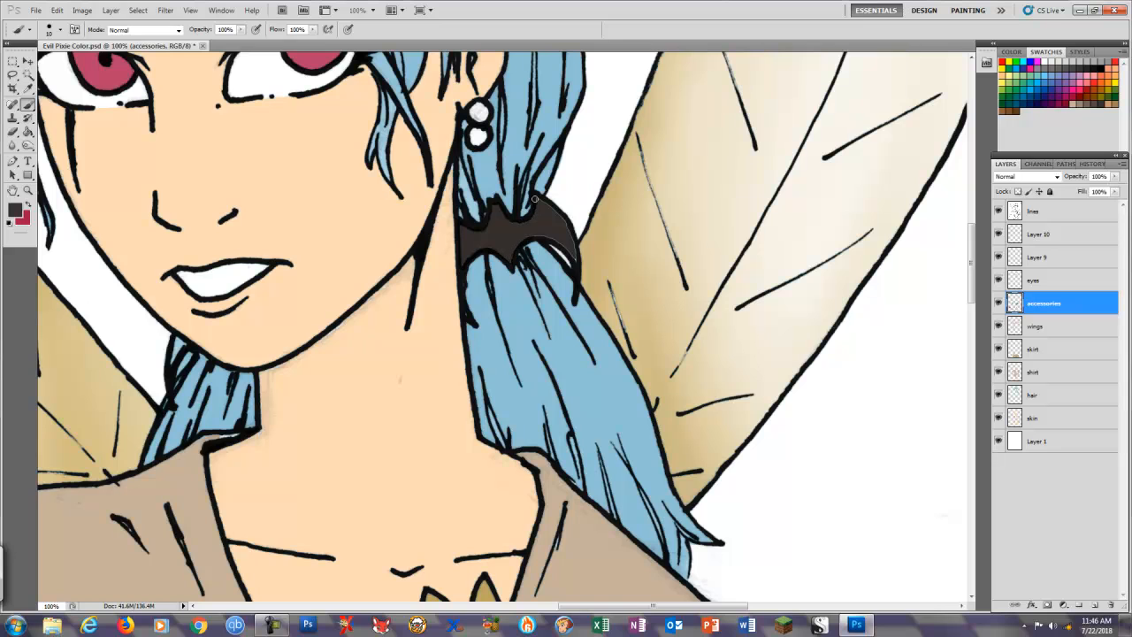
pyautogui.moveTo(525, 200); pyautogui.dragTo(554, 304)
# Sample the paw print's golden tan and paint both beads of the earring with it
pyautogui.moveTo(531, 575); pyautogui.dragTo(592, 327)
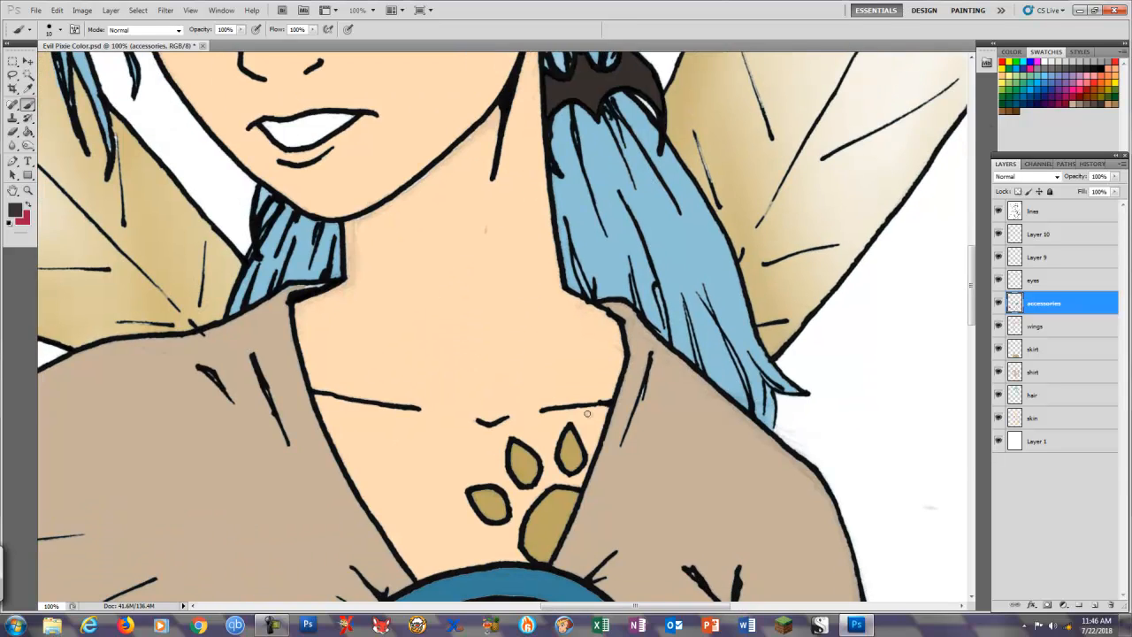
pyautogui.keyDown('alt'); pyautogui.click(572, 453); pyautogui.keyUp('alt')
pyautogui.moveTo(557, 124); pyautogui.dragTo(572, 458)
pyautogui.press(']')
pyautogui.moveTo(572, 289); pyautogui.dragTo(578, 297)
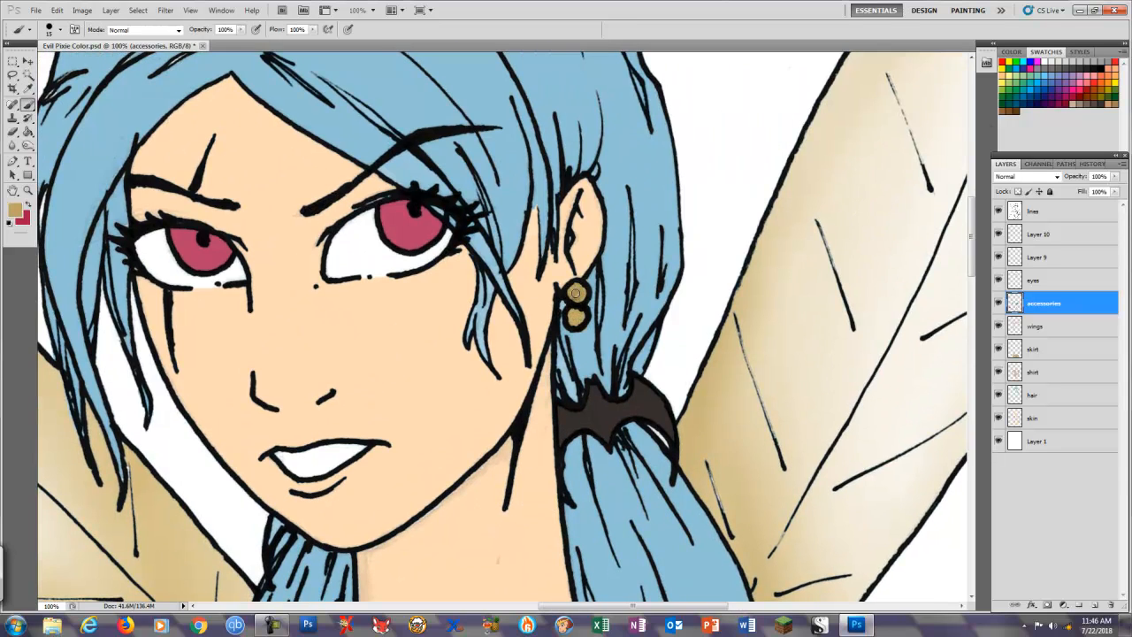
# Select the bomb and its cap and paint them dark grey with a large brush
pyautogui.hotkey('ctrl', '0')
pyautogui.press('w')
pyautogui.click(671, 414)
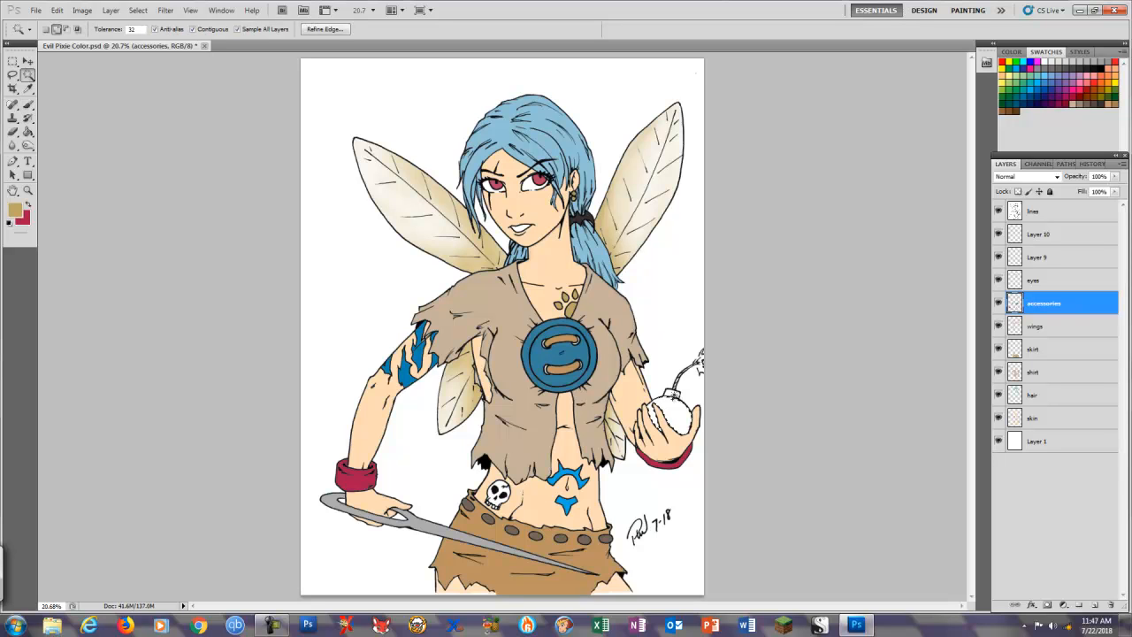
pyautogui.click(1062, 68)
pyautogui.press('b')
pyautogui.hotkey('ctrl', '+')
pyautogui.hotkey('ctrl', '+')
pyautogui.moveTo(735, 439); pyautogui.dragTo(661, 345)
pyautogui.press(']')
pyautogui.press(']')
pyautogui.press(']')
pyautogui.press(']')
pyautogui.press(']')
pyautogui.press(']')
pyautogui.press(']')
pyautogui.press(']')
pyautogui.press(']')
pyautogui.press(']')
pyautogui.press(']')
pyautogui.press(']')
pyautogui.press(']')
pyautogui.press(']')
pyautogui.press(']')
pyautogui.press(']')
pyautogui.moveTo(700, 382)
pyautogui.mouseDown()
pyautogui.moveTo(708, 400)
pyautogui.moveTo(747, 402)
pyautogui.mouseUp()
pyautogui.hotkey('ctrl', 'd')
# Paint the bomb's fuse with the shirt's light greyish brown using a small brush
pyautogui.hotkey('ctrl', '+')
pyautogui.hotkey('ctrl', '+')
pyautogui.moveTo(752, 309); pyautogui.dragTo(440, 462)
pyautogui.press('[')
pyautogui.press('[')
pyautogui.press('[')
pyautogui.press('[')
pyautogui.press('[')
pyautogui.press('[')
pyautogui.press('[')
pyautogui.press('[')
pyautogui.press('[')
pyautogui.press('[')
pyautogui.press('[')
pyautogui.press('[')
pyautogui.press('[')
pyautogui.press('[')
pyautogui.press('[')
pyautogui.press('[')
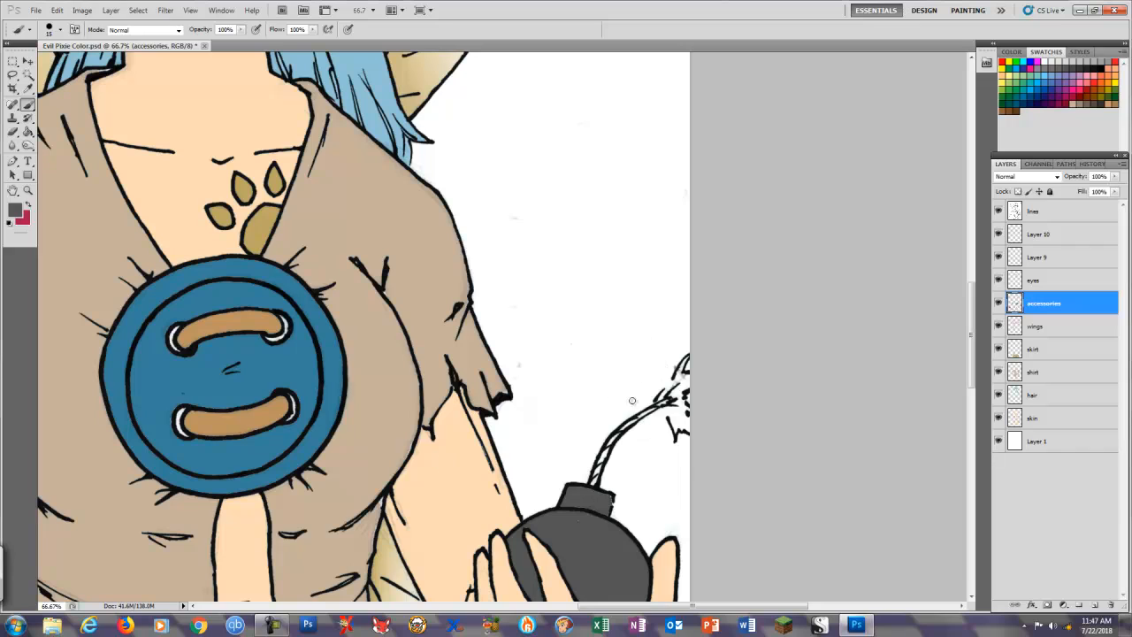
pyautogui.moveTo(599, 466); pyautogui.dragTo(696, 386)
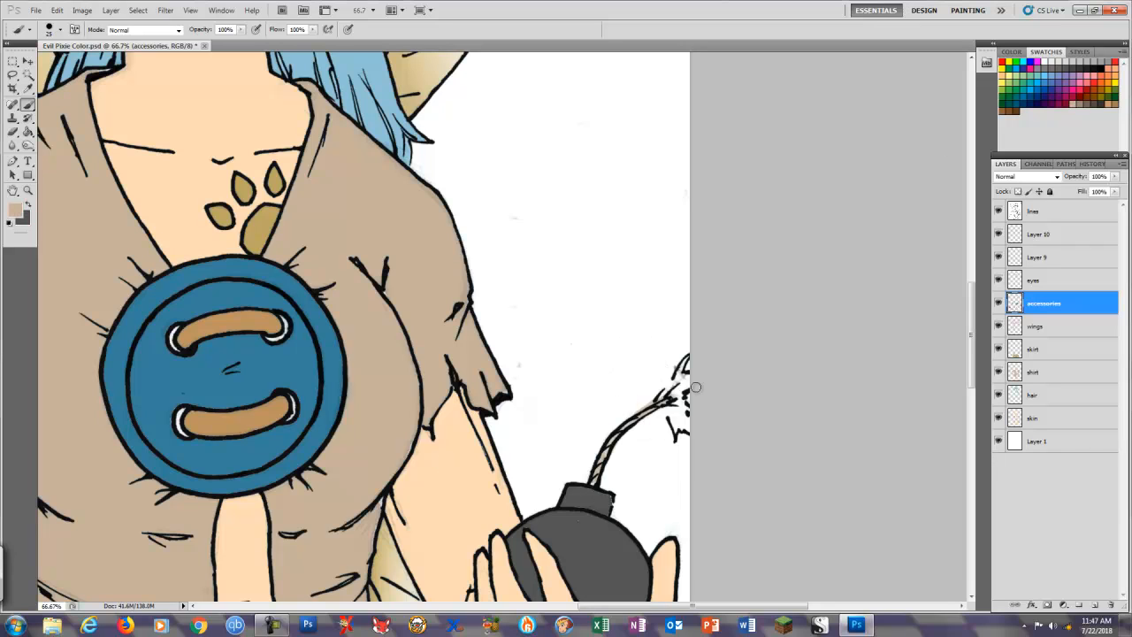
# Paint the spark at the end of the fuse red and add yellow streaks inside it
pyautogui.click(15, 210)
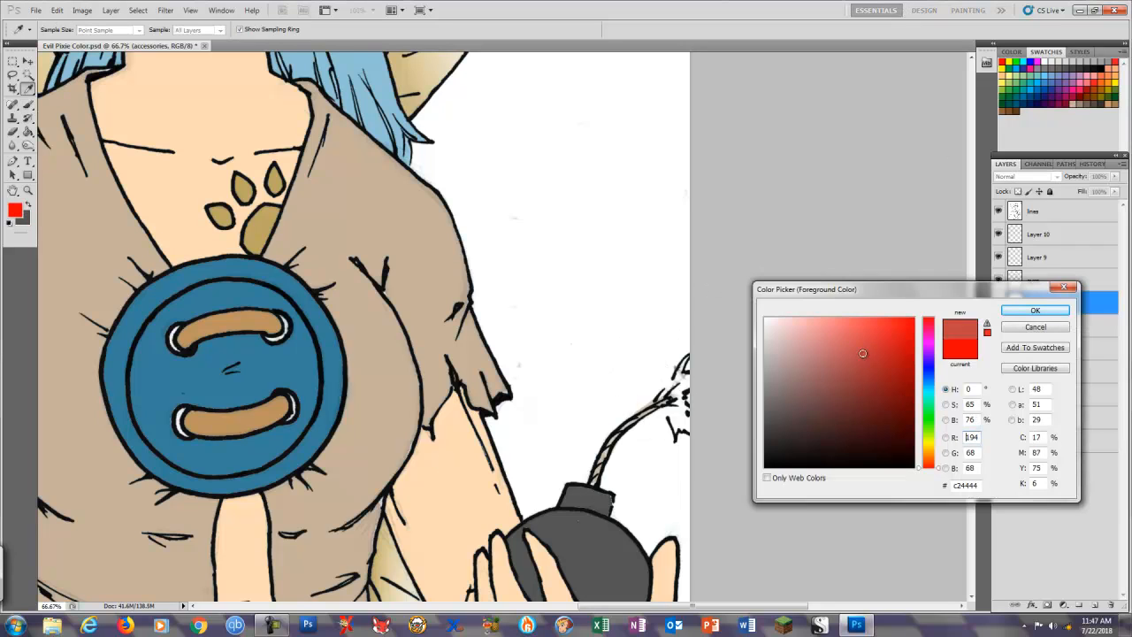
pyautogui.click(887, 349)
pyautogui.click(1026, 308)
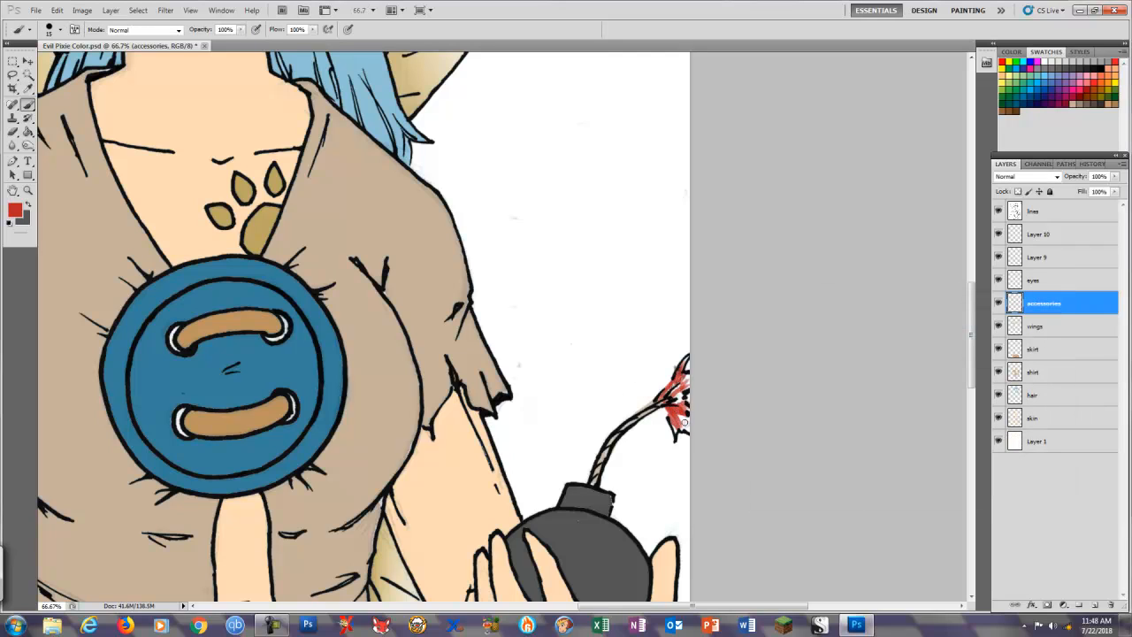
pyautogui.click(1009, 78)
pyautogui.moveTo(668, 394); pyautogui.dragTo(677, 387)
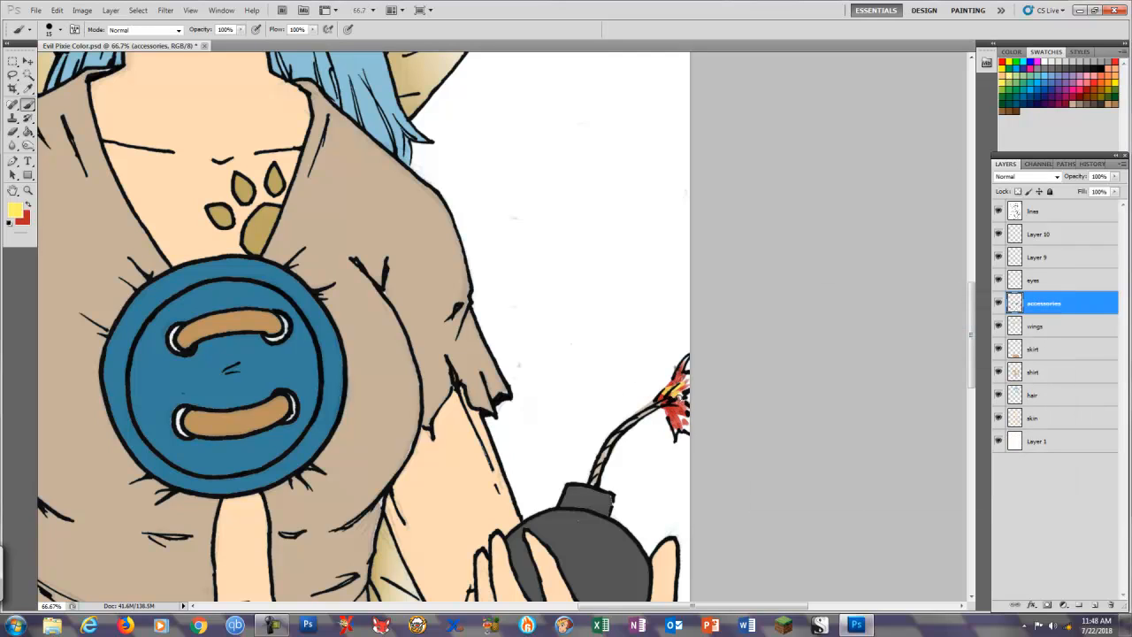
# Set the brush to 34% opacity and 20% flow with pressure-controlled opacity, and soften its hardness
pyautogui.click(241, 31)
pyautogui.click(202, 43)
pyautogui.click(312, 30)
pyautogui.click(268, 42)
pyautogui.click(256, 30)
pyautogui.click(60, 30)
pyautogui.click(40, 89)
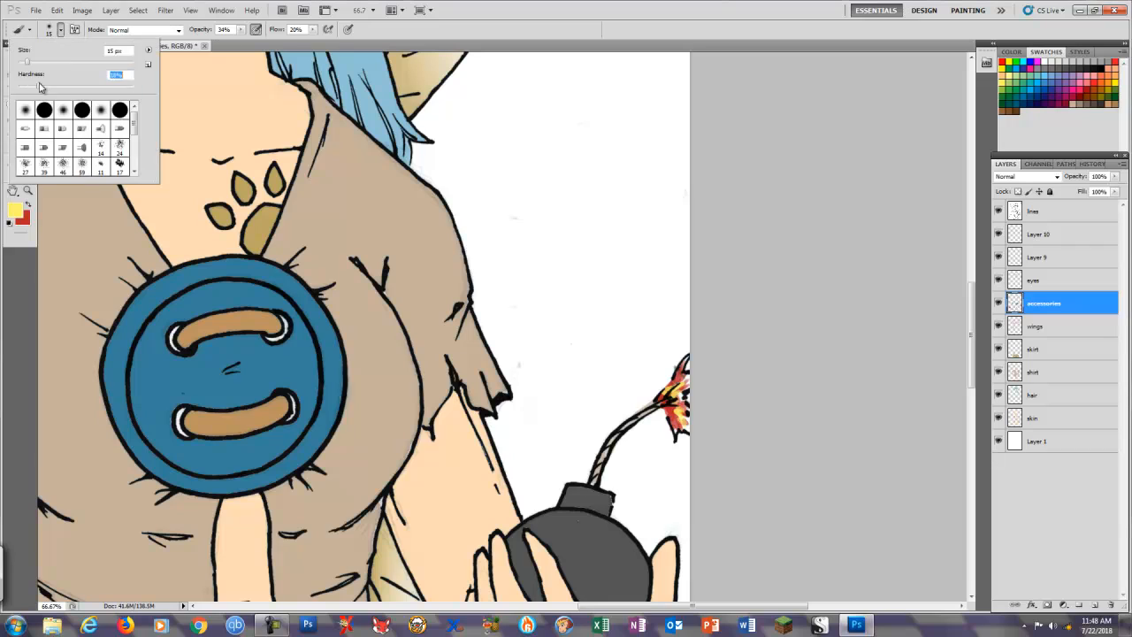
# Blend the spark at the end of the fuse with soft red and yellow strokes using a 30 px brush
pyautogui.click(556, 237)
pyautogui.press('x')
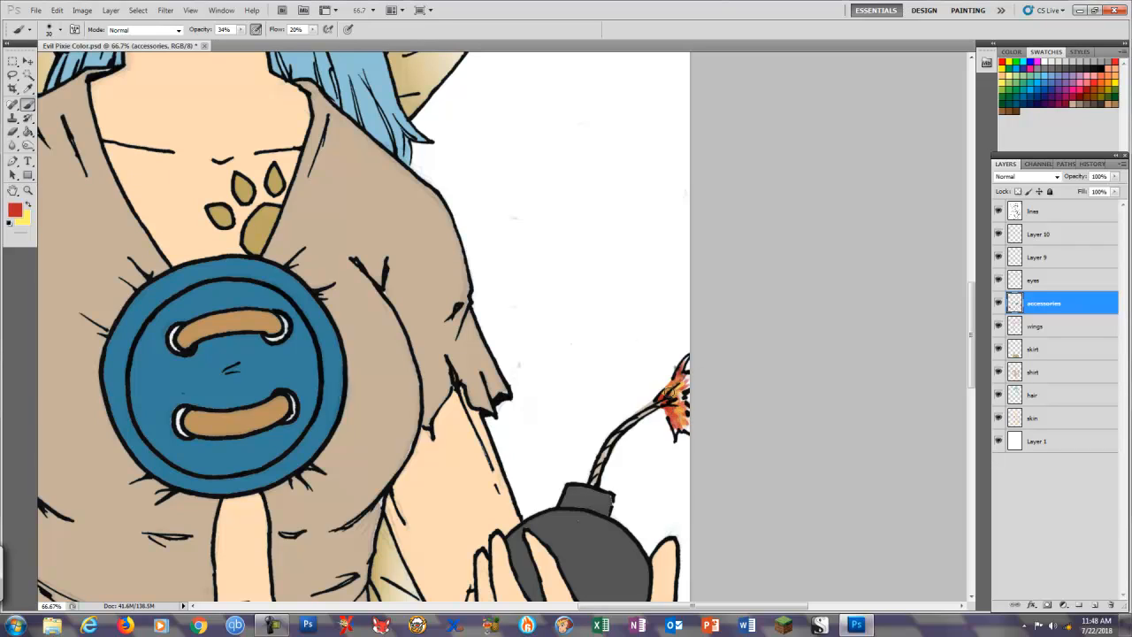
pyautogui.moveTo(670, 395); pyautogui.dragTo(683, 414)
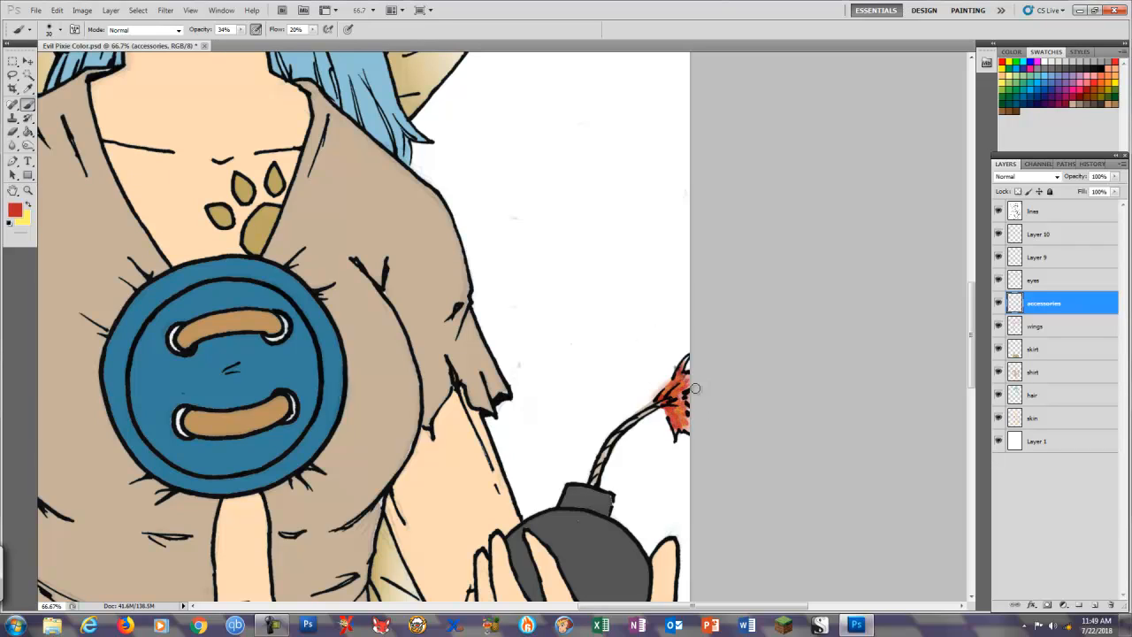
pyautogui.press('x')
pyautogui.press('x')
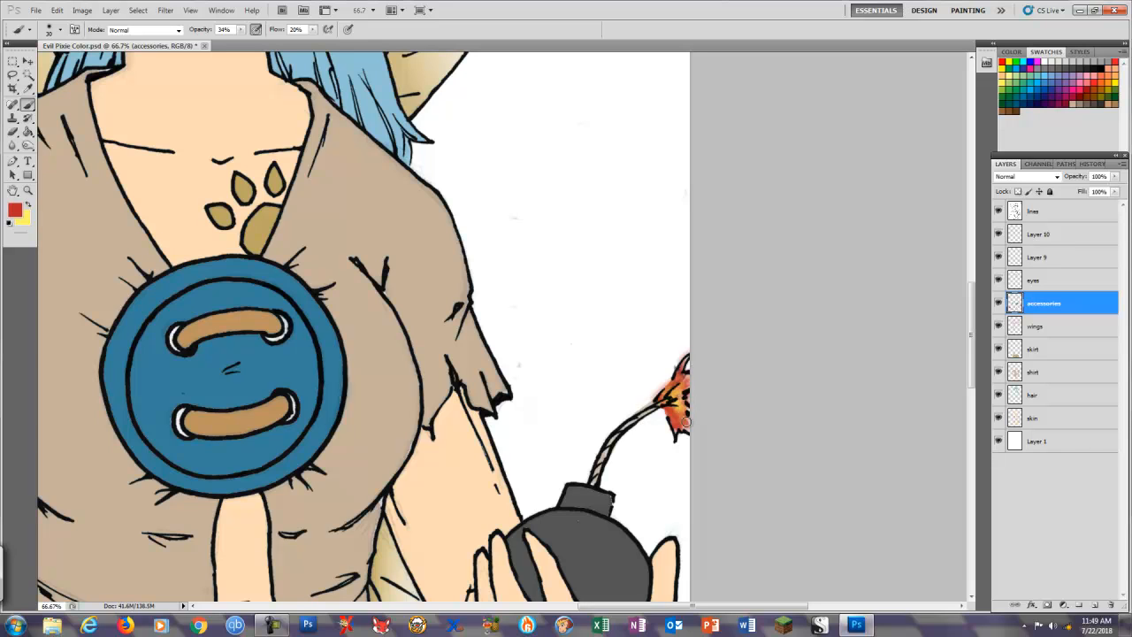
pyautogui.hotkey('ctrl', '0')
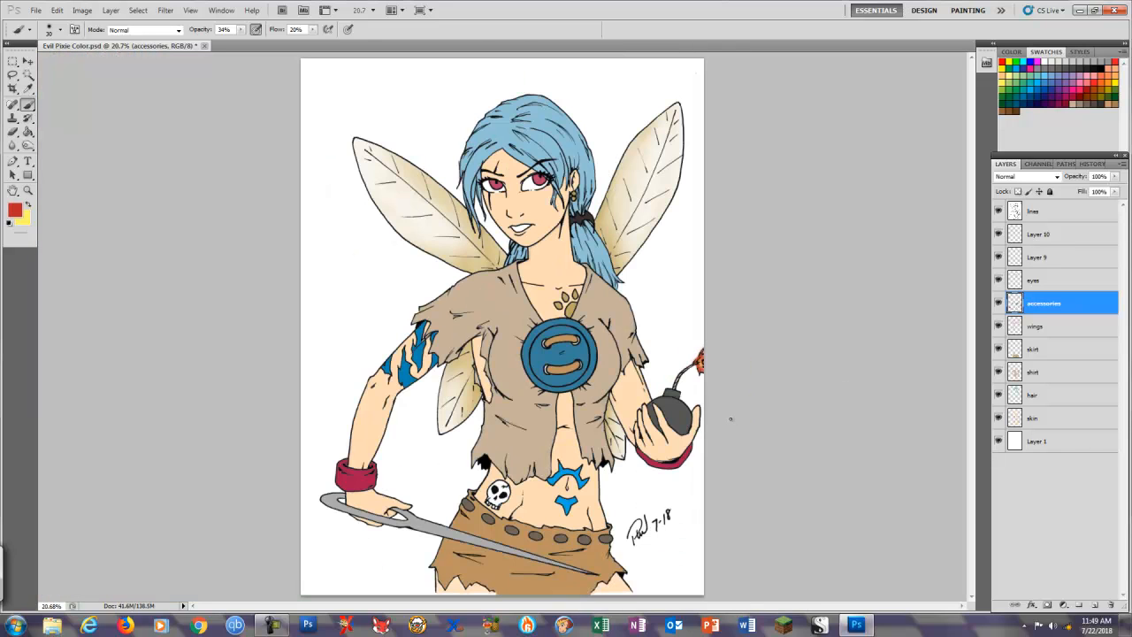
# Sample the skin tone from the hand holding the bomb and duplicate the skin layer
pyautogui.press('i')
pyautogui.click(674, 441)
pyautogui.click(15, 210)
pyautogui.click(1035, 309)
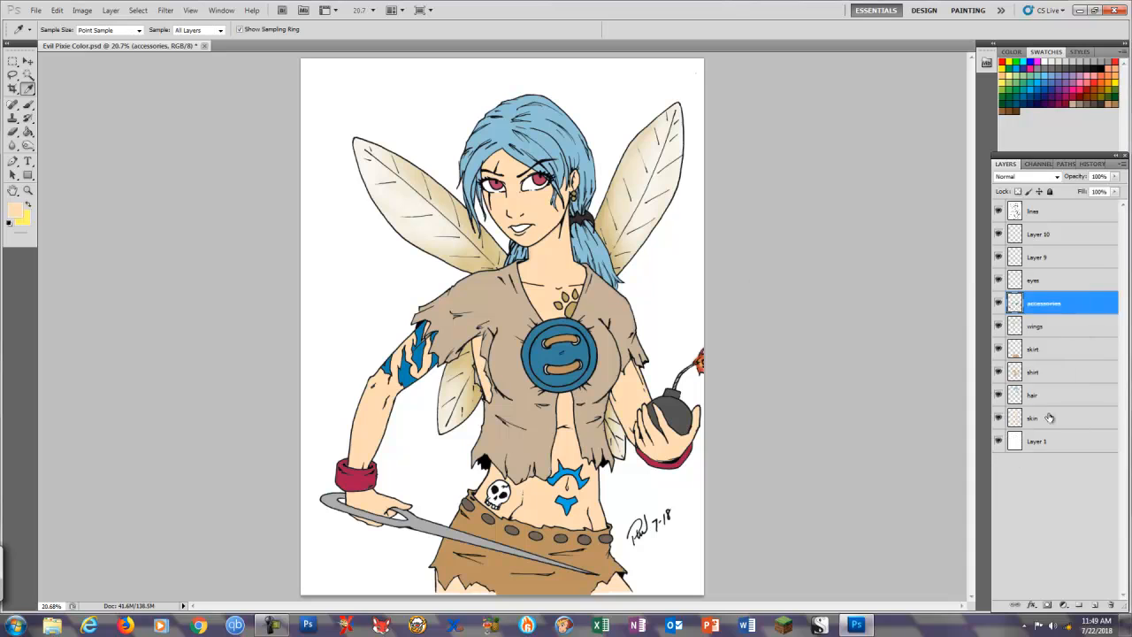
pyautogui.click(1061, 418)
pyautogui.rightClick(1065, 419)
pyautogui.click(1045, 183)
pyautogui.click(675, 184)
# Duplicate the hair layer
pyautogui.click(1056, 396)
pyautogui.rightClick(1056, 398)
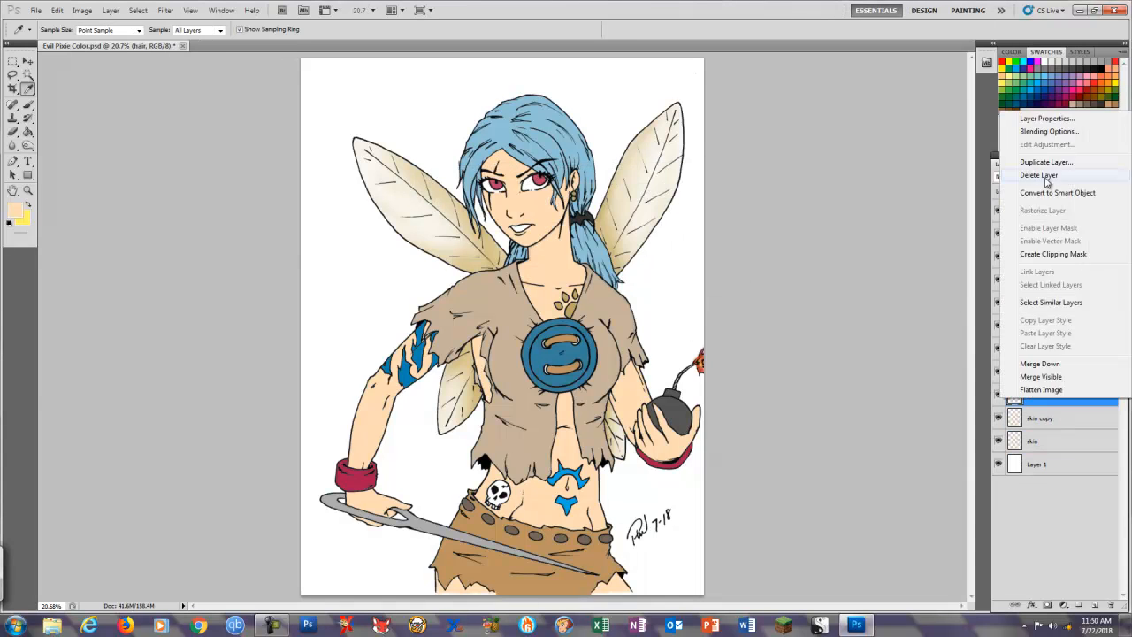
pyautogui.click(1048, 176)
pyautogui.click(596, 228)
pyautogui.rightClick(1056, 395)
pyautogui.click(1047, 179)
pyautogui.click(676, 187)
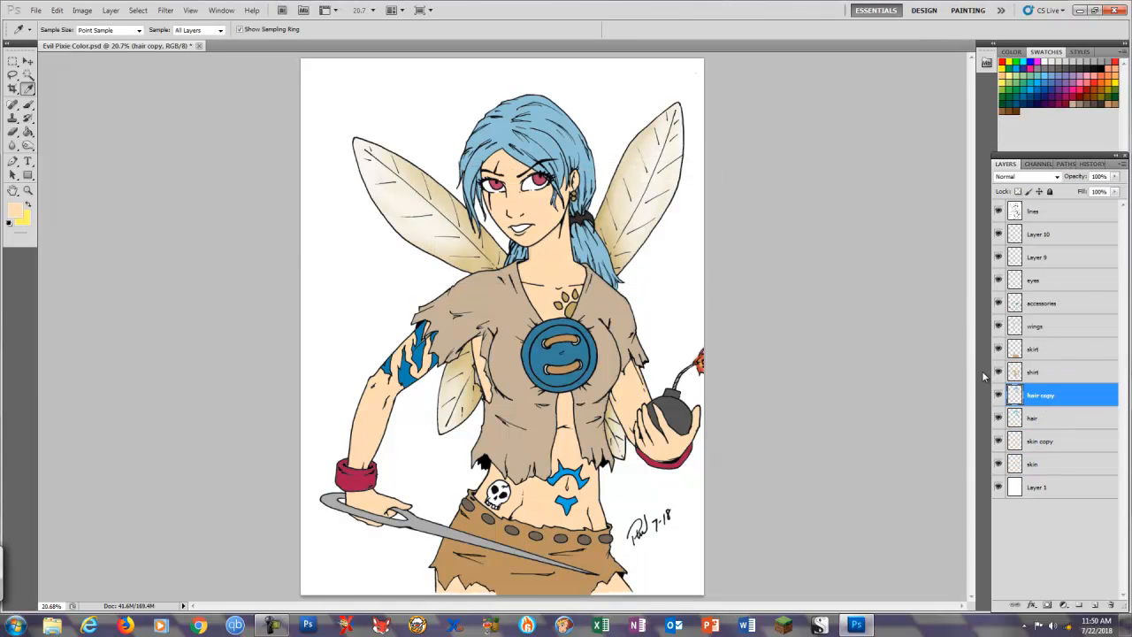
# Select the skin areas by sampled colour with Color Range at a fuzziness of 15
pyautogui.click(138, 10)
pyautogui.click(161, 128)
pyautogui.moveTo(503, 174); pyautogui.dragTo(489, 174)
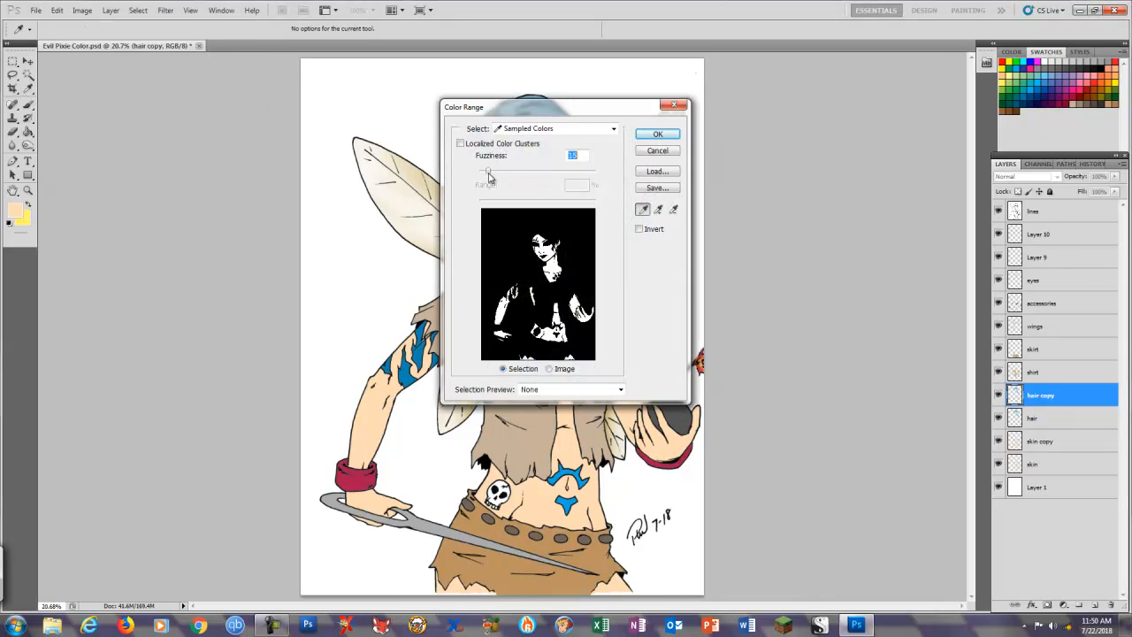
pyautogui.press('Return')
# Mix a peach-orange shading colour and a pale yellowish highlight colour based on the skin tone
pyautogui.click(18, 211)
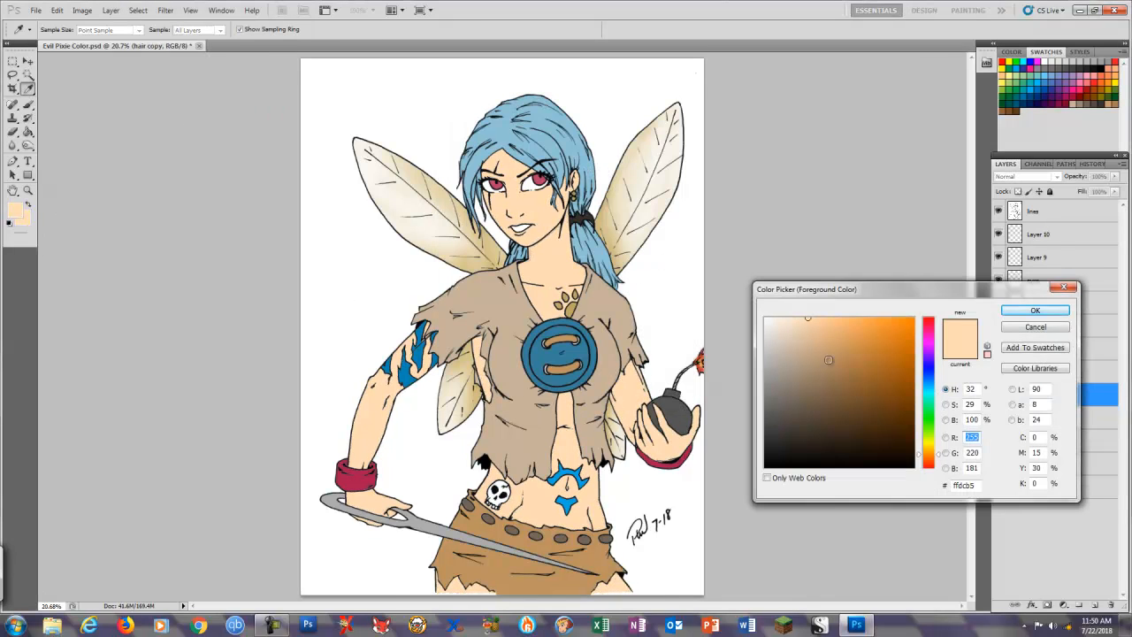
pyautogui.moveTo(829, 361)
pyautogui.mouseDown()
pyautogui.moveTo(845, 326)
pyautogui.moveTo(815, 318)
pyautogui.mouseUp()
pyautogui.moveTo(938, 455); pyautogui.dragTo(940, 459)
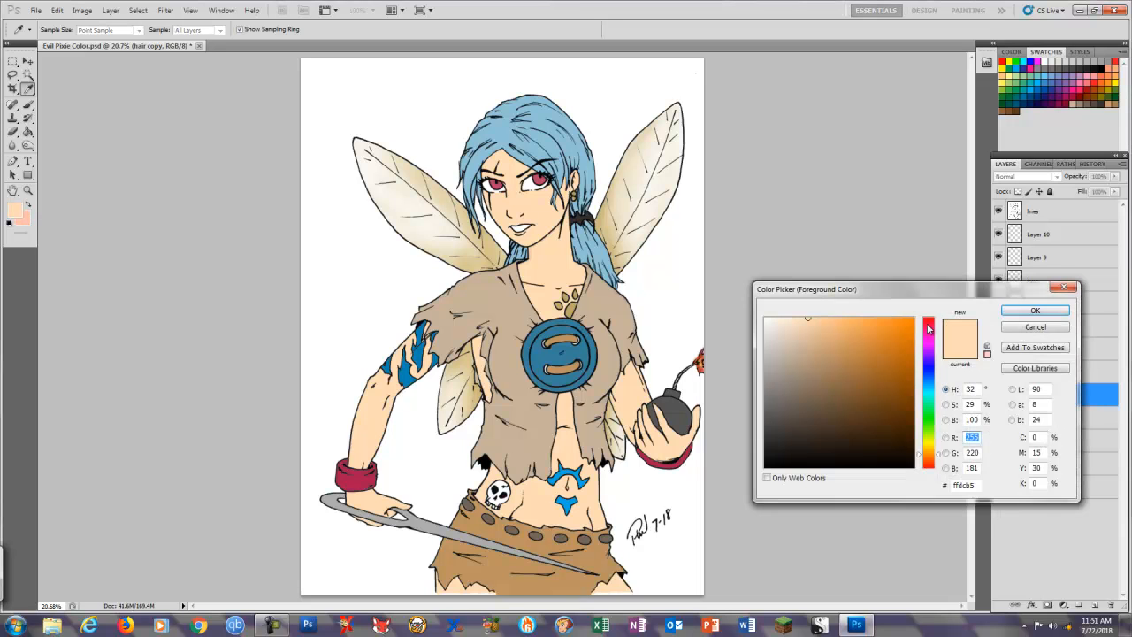
pyautogui.moveTo(941, 459); pyautogui.dragTo(941, 455)
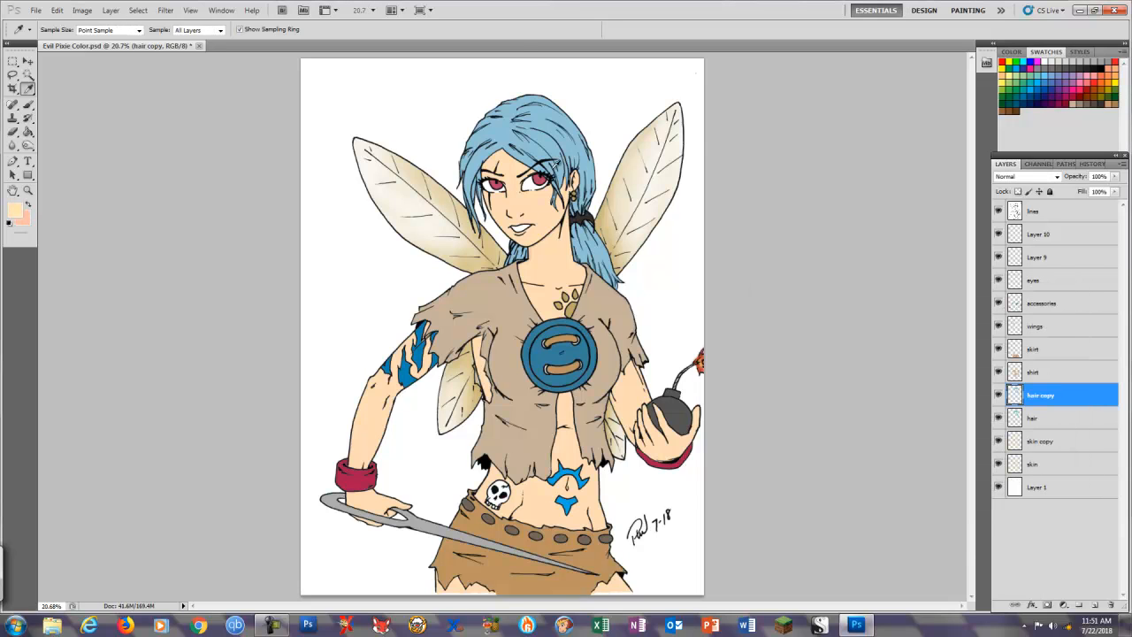
pyautogui.scroll(2, 422, 432)
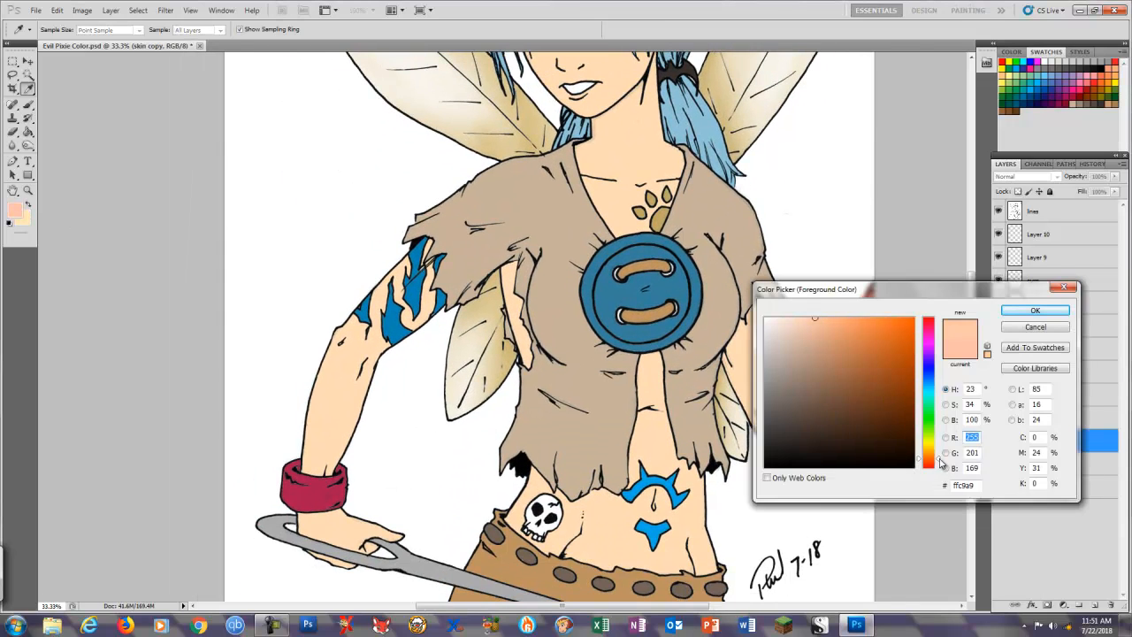
pyautogui.click(833, 325)
pyautogui.click(1034, 310)
# Shade the tattooed arm on the skin copy layer with a 200 px airbrush at 62% flow
pyautogui.click(28, 105)
pyautogui.click(312, 29)
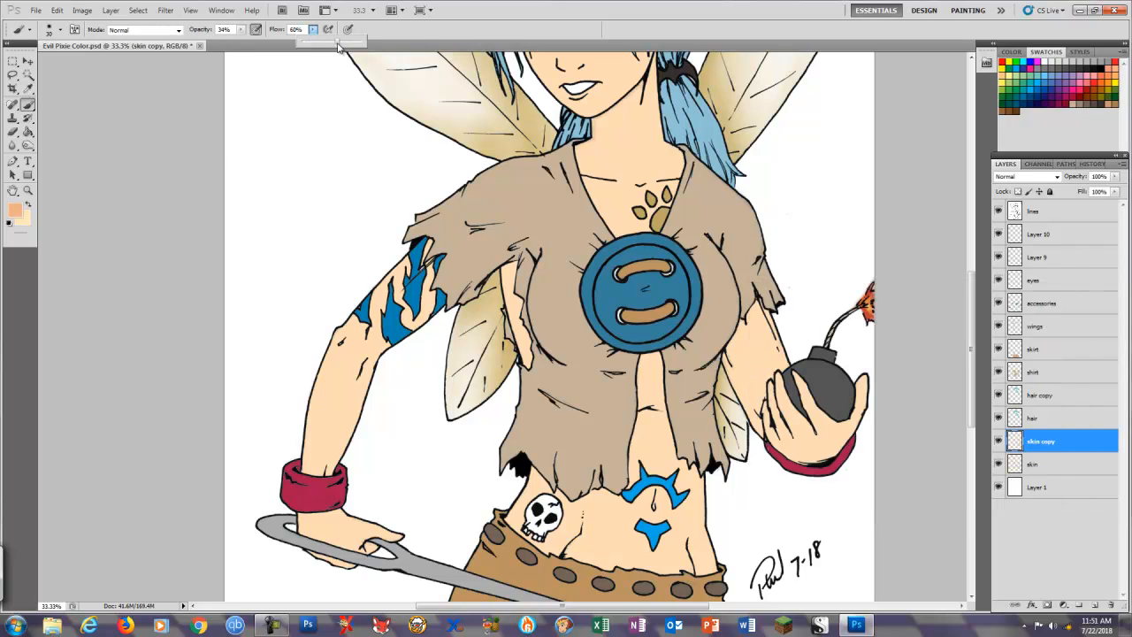
pyautogui.click(328, 30)
pyautogui.press(']')
pyautogui.press(']')
pyautogui.press(']')
pyautogui.press(']')
pyautogui.press(']')
pyautogui.press(']')
pyautogui.press(']')
pyautogui.press(']')
pyautogui.press(']')
pyautogui.press(']')
pyautogui.press(']')
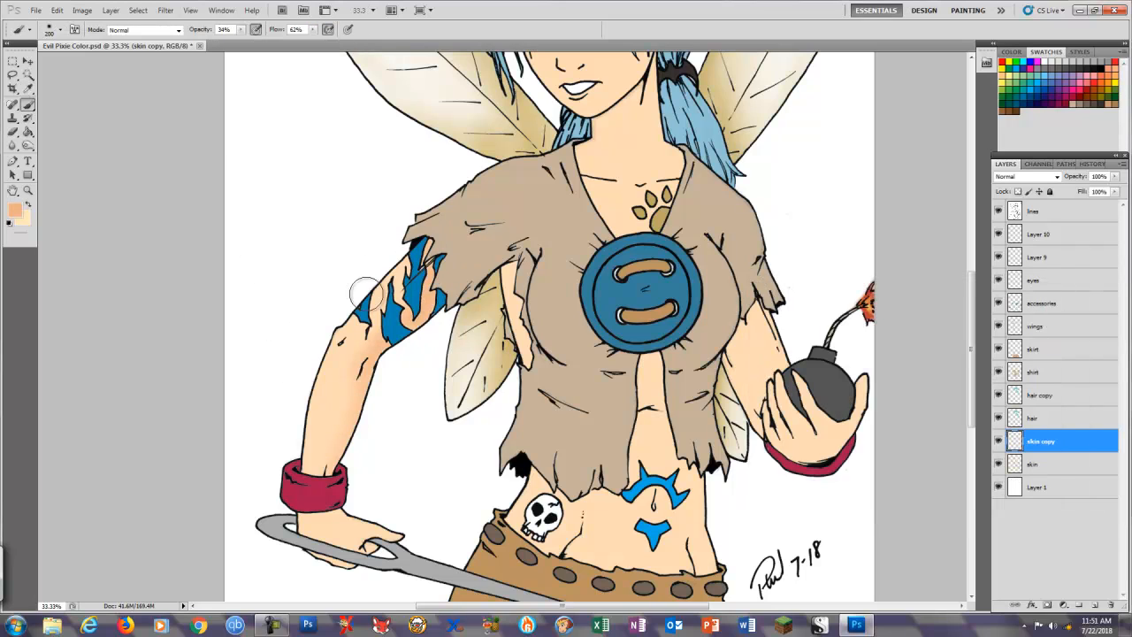
pyautogui.moveTo(364, 402); pyautogui.dragTo(309, 473)
# Shade the hand holding the needle with a 100 px brush
pyautogui.moveTo(325, 524)
pyautogui.mouseDown()
pyautogui.moveTo(297, 529)
pyautogui.moveTo(502, 177)
pyautogui.mouseUp()
pyautogui.hotkey('ctrl', '+')
pyautogui.hotkey('ctrl', '+')
pyautogui.press('[')
pyautogui.press('[')
pyautogui.press('[')
pyautogui.press('[')
pyautogui.moveTo(417, 360); pyautogui.dragTo(374, 378)
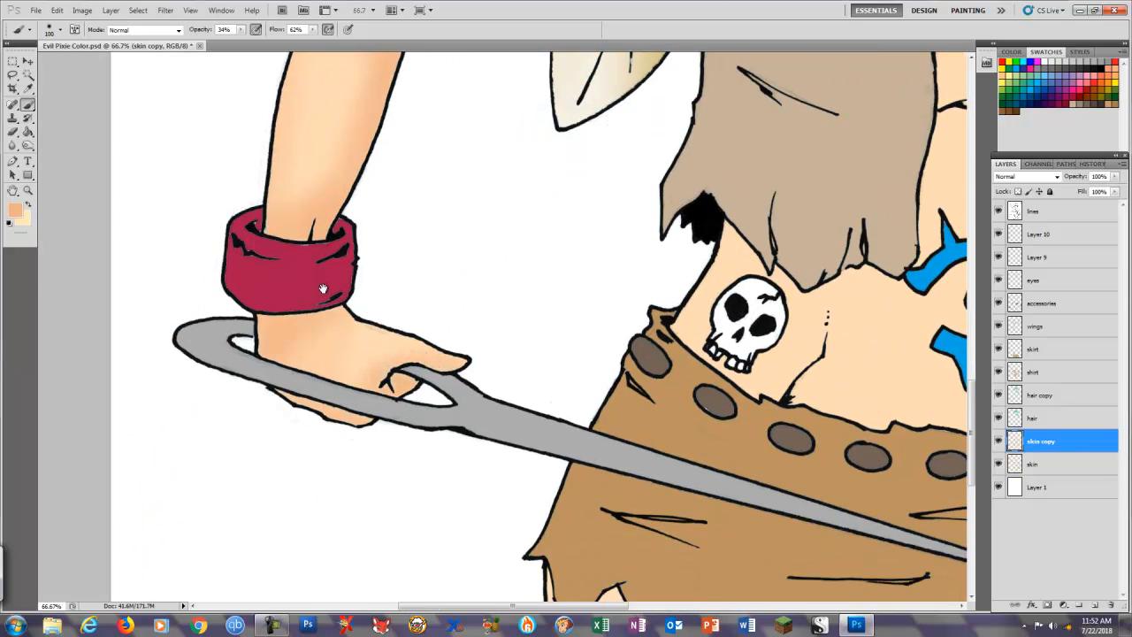
# Lighten the highlight colour to pale cream #fcebc6 and refine the forearm's light and shadow
pyautogui.moveTo(352, 128); pyautogui.dragTo(302, 468)
pyautogui.press('x')
pyautogui.click(16, 210)
pyautogui.moveTo(804, 319); pyautogui.dragTo(797, 319)
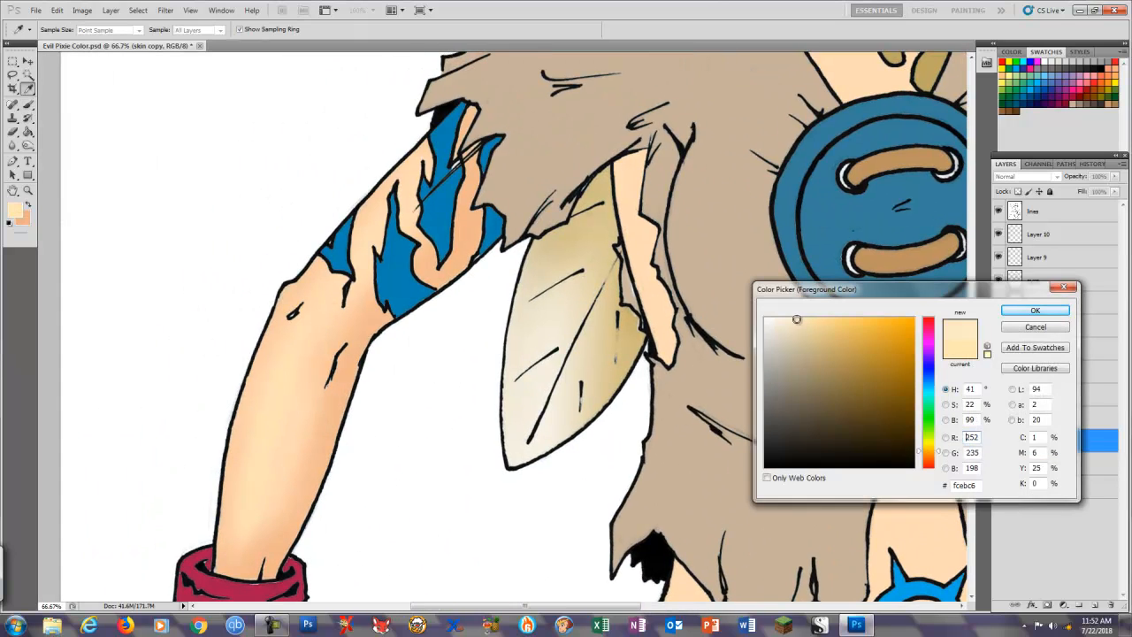
pyautogui.press('Return')
pyautogui.press('x')
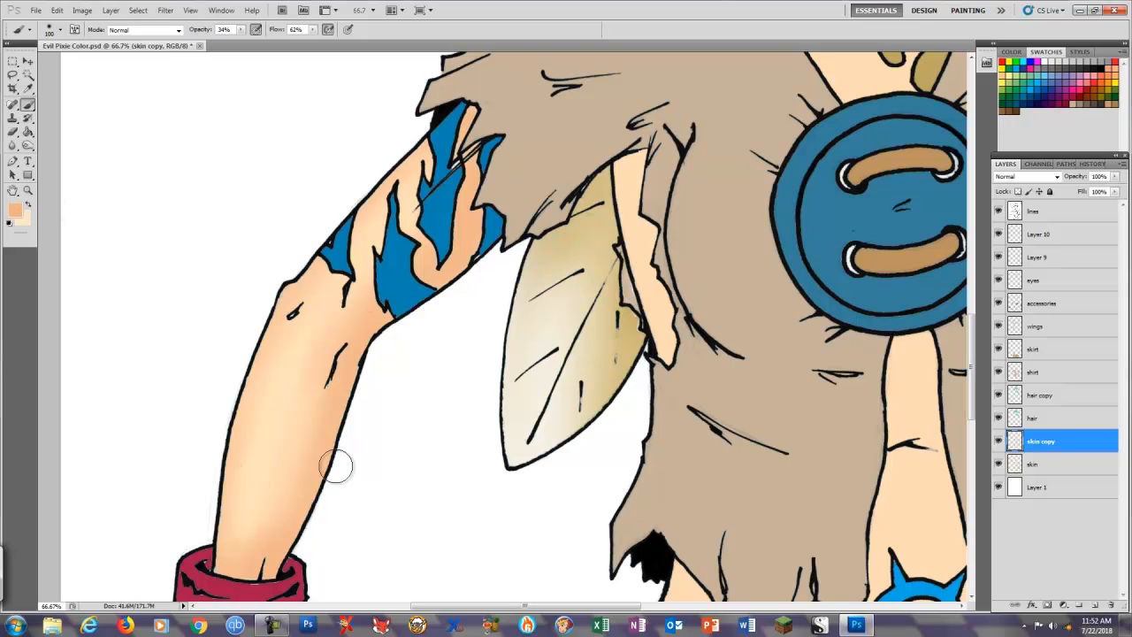
# Shade the strip of skin in the shirt's side opening and darken it beneath the sleeve with the Burn tool
pyautogui.hotkey('ctrl', '-')
pyautogui.hotkey('ctrl', '-')
pyautogui.moveTo(521, 219); pyautogui.dragTo(310, 302)
pyautogui.hotkey('ctrl', '+')
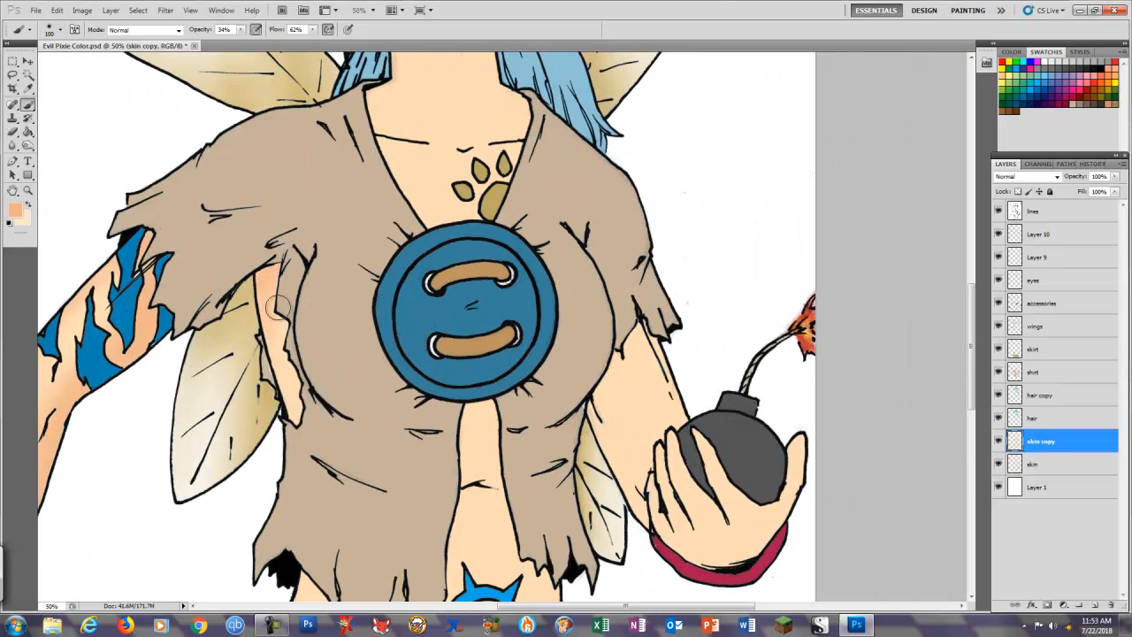
pyautogui.press('o')
pyautogui.press(']')
pyautogui.moveTo(271, 268); pyautogui.dragTo(248, 268)
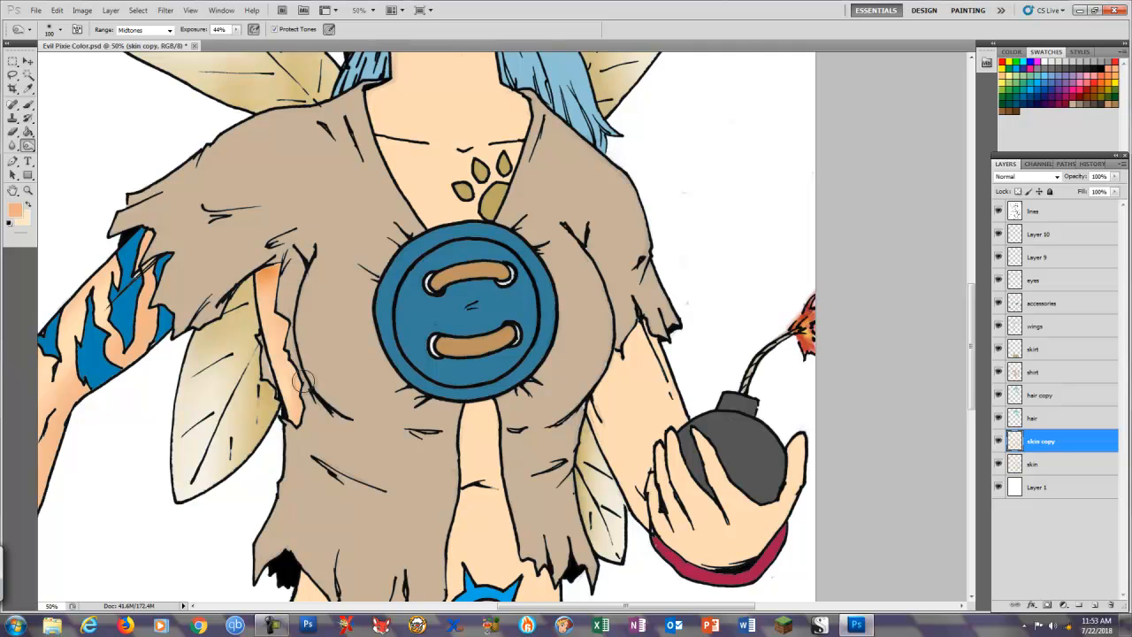
# Darken the edges of the forearm and needle-holding hand with the Burn tool at 44% exposure on midtones
pyautogui.moveTo(150, 362)
pyautogui.mouseDown()
pyautogui.moveTo(256, 181)
pyautogui.moveTo(188, 236)
pyautogui.mouseUp()
pyautogui.moveTo(62, 480); pyautogui.dragTo(89, 487)
pyautogui.moveTo(164, 522); pyautogui.dragTo(187, 414)
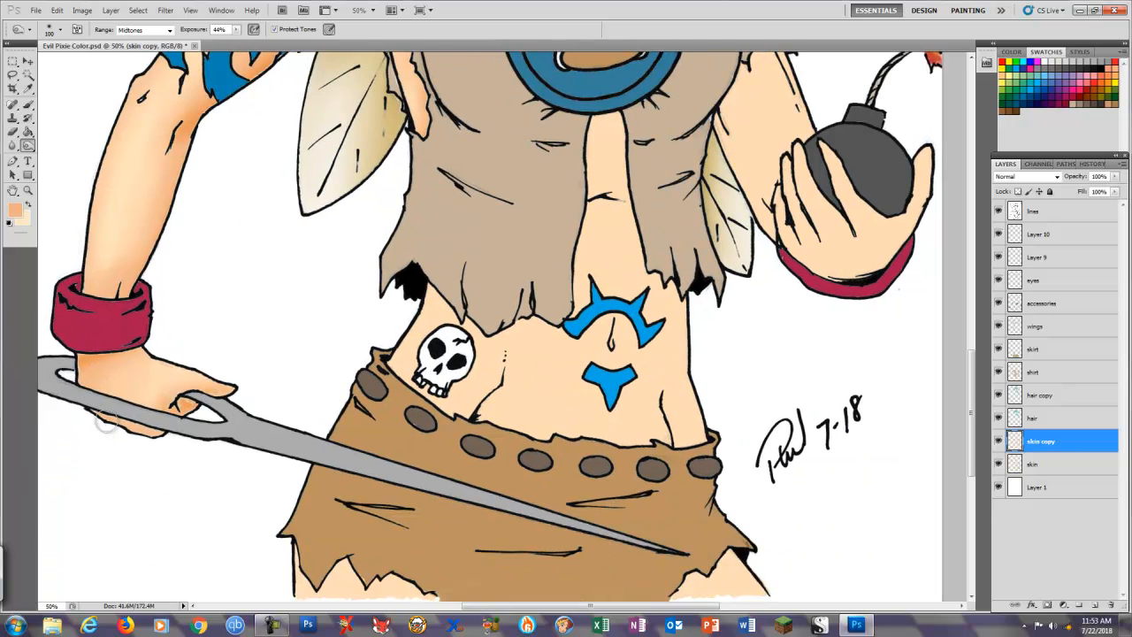
pyautogui.moveTo(106, 268); pyautogui.dragTo(114, 217)
pyautogui.moveTo(195, 102); pyautogui.dragTo(148, 312)
# Burn the finer shadows along the upper arm around the blue tattoo with a 45 px brush
pyautogui.press('[')
pyautogui.press('[')
pyautogui.press('[')
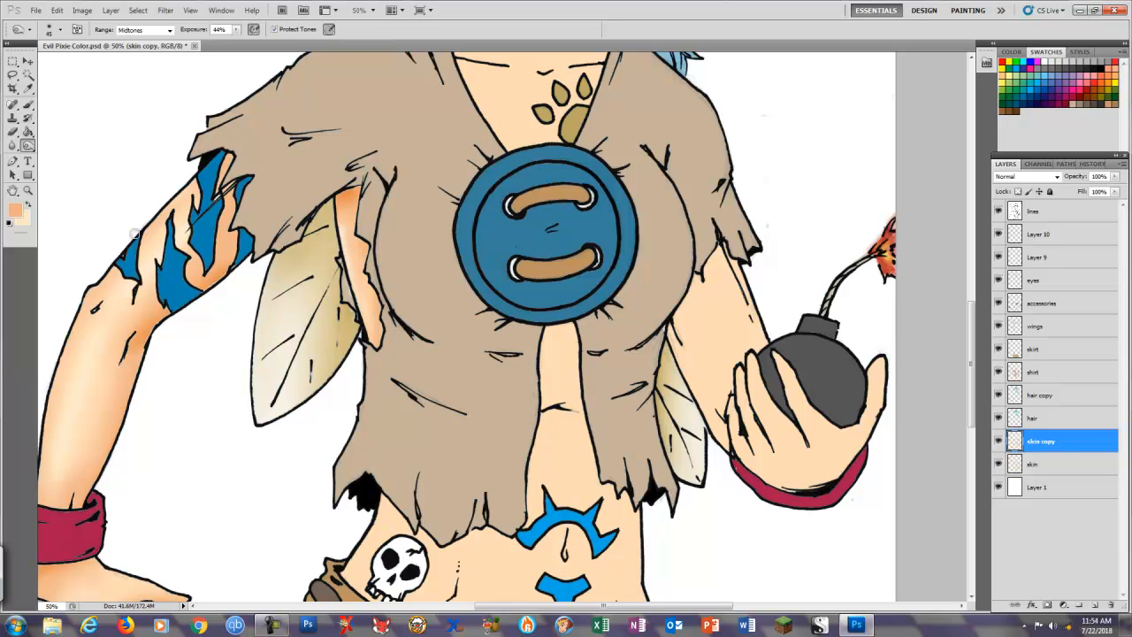
pyautogui.moveTo(82, 343); pyautogui.dragTo(134, 231)
# Paint peach shading along the skin between the shirt halves and onto the belly with a 100 px brush
pyautogui.moveTo(475, 320); pyautogui.dragTo(385, 258)
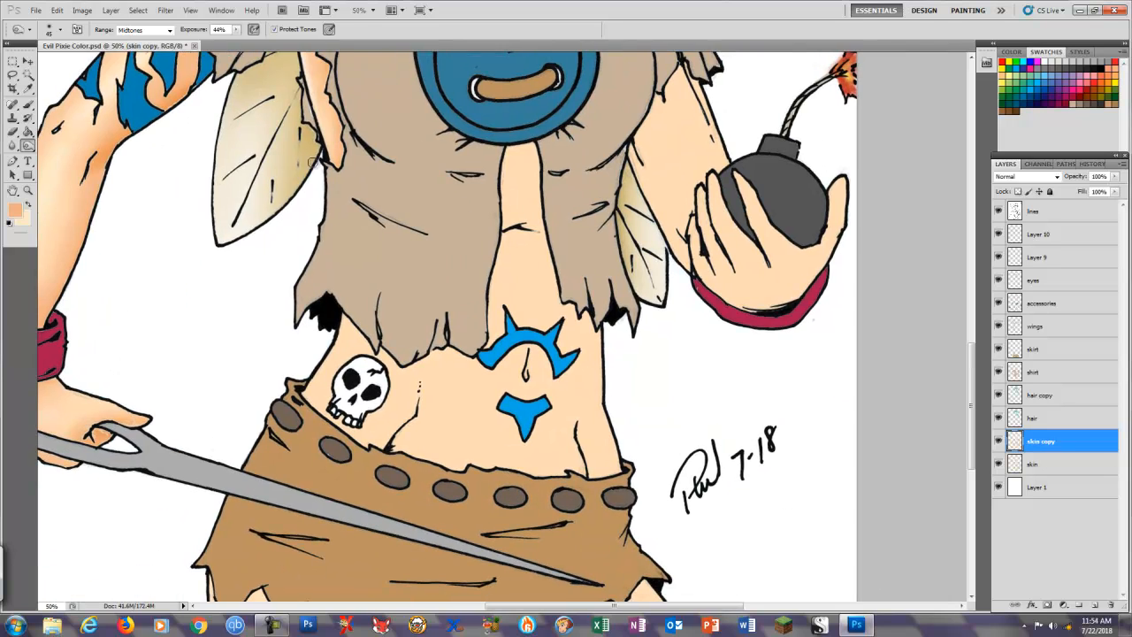
pyautogui.press('b')
pyautogui.moveTo(543, 141); pyautogui.dragTo(481, 161)
pyautogui.moveTo(552, 225)
pyautogui.mouseDown()
pyautogui.moveTo(551, 273)
pyautogui.moveTo(574, 318)
pyautogui.mouseUp()
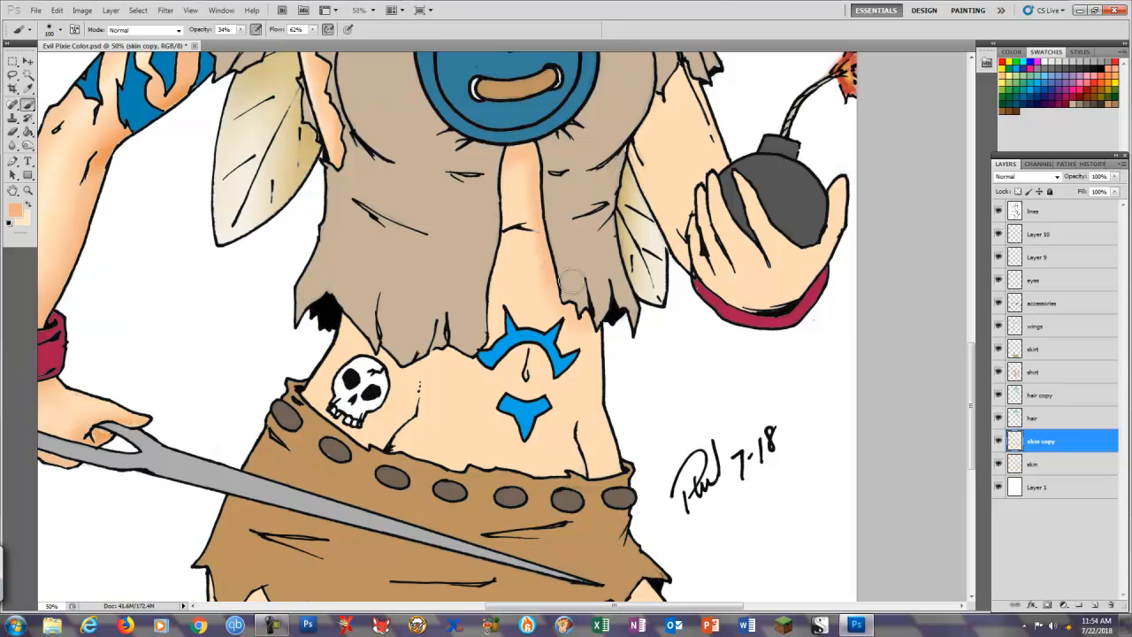
pyautogui.moveTo(539, 246)
pyautogui.mouseDown()
pyautogui.moveTo(605, 384)
pyautogui.moveTo(620, 464)
pyautogui.moveTo(571, 492)
pyautogui.moveTo(568, 337)
pyautogui.moveTo(455, 464)
pyautogui.mouseUp()
# Shade the waist and the belly below the shirt's ragged hem with a 175 px brush
pyautogui.press(']')
pyautogui.press(']')
pyautogui.press(']')
pyautogui.moveTo(311, 386); pyautogui.dragTo(341, 322)
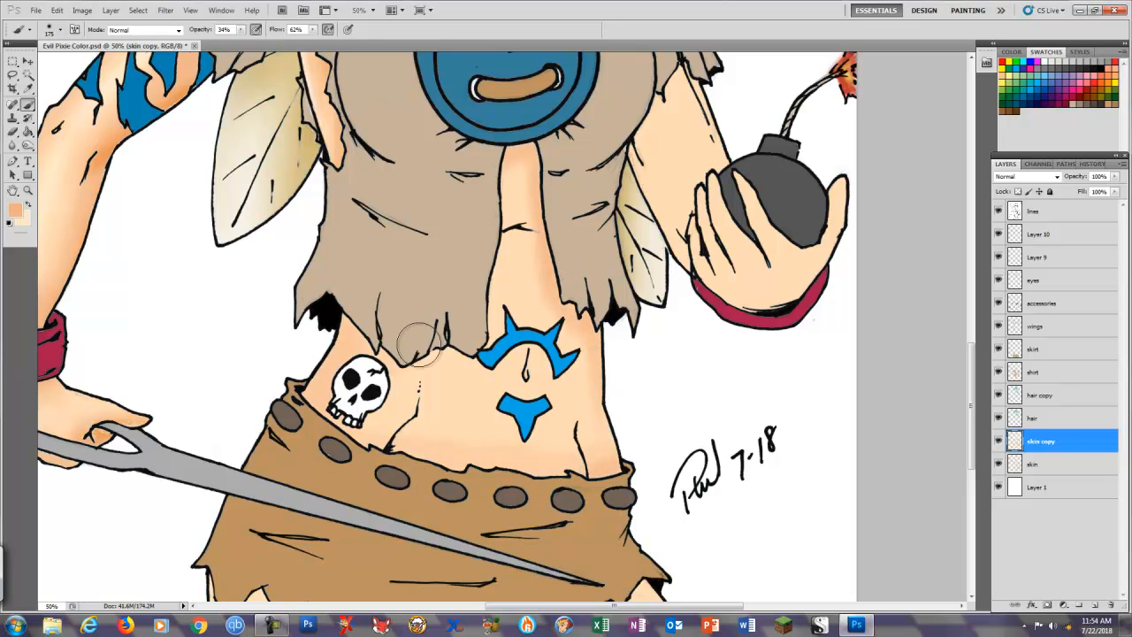
pyautogui.moveTo(420, 345); pyautogui.dragTo(442, 354)
# Shade along the hip crease lines on both sides of the belly with a 60 px brush
pyautogui.press('[')
pyautogui.press('[')
pyautogui.press('[')
pyautogui.press('[')
pyautogui.press('[')
pyautogui.press('[')
pyautogui.press('[')
pyautogui.moveTo(391, 447); pyautogui.dragTo(420, 377)
pyautogui.moveTo(586, 446); pyautogui.dragTo(579, 426)
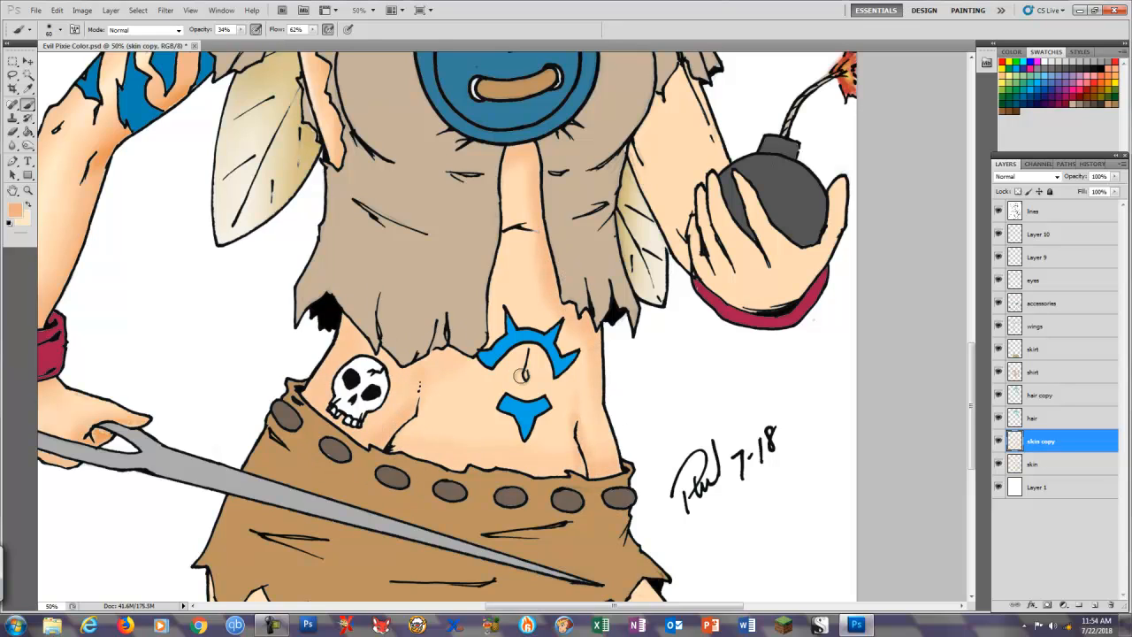
# Blend soft shading across the whole belly with progressively larger brushes
pyautogui.press(']')
pyautogui.press(']')
pyautogui.press(']')
pyautogui.press(']')
pyautogui.press(']')
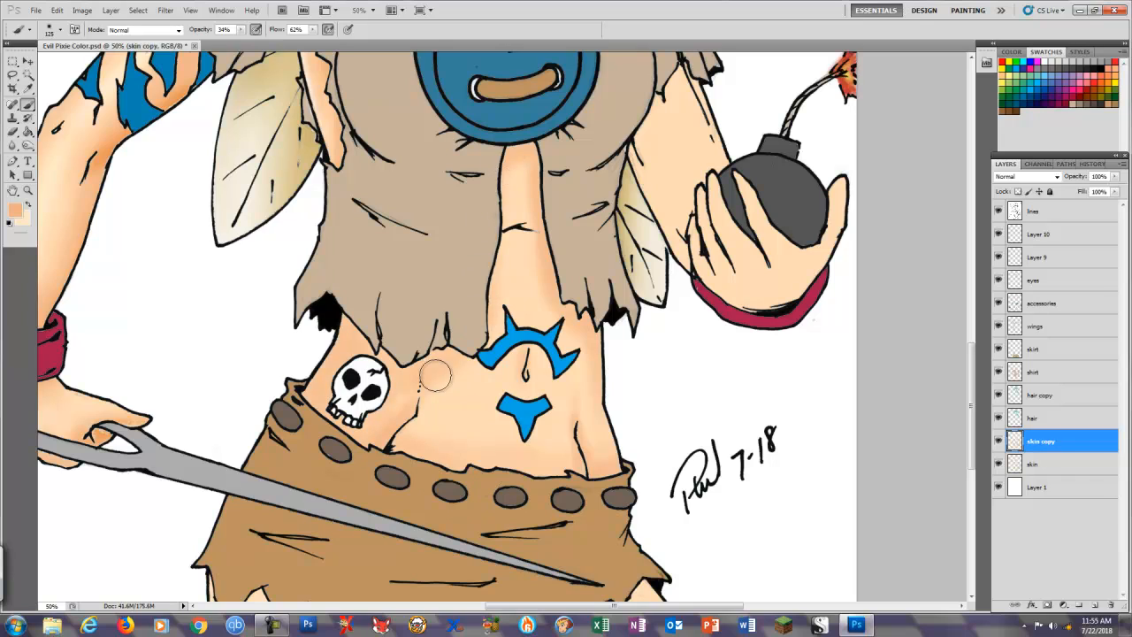
pyautogui.press(']')
pyautogui.press(']')
pyautogui.press(']')
pyautogui.press(']')
pyautogui.press(']')
pyautogui.press(']')
pyautogui.press(']')
pyautogui.press(']')
pyautogui.press(']')
pyautogui.moveTo(512, 434)
pyautogui.mouseDown()
pyautogui.moveTo(603, 418)
pyautogui.moveTo(418, 417)
pyautogui.moveTo(410, 430)
pyautogui.mouseUp()
# Shade the thighs below the skirt's hem with a 125 px brush at 80% flow and deepen them with the Burn tool
pyautogui.hotkey('ctrl', '0')
pyautogui.hotkey('ctrl', '1')
pyautogui.press('o')
pyautogui.hotkey('ctrl', '-')
pyautogui.hotkey('ctrl', '-')
pyautogui.hotkey('ctrl', '-')
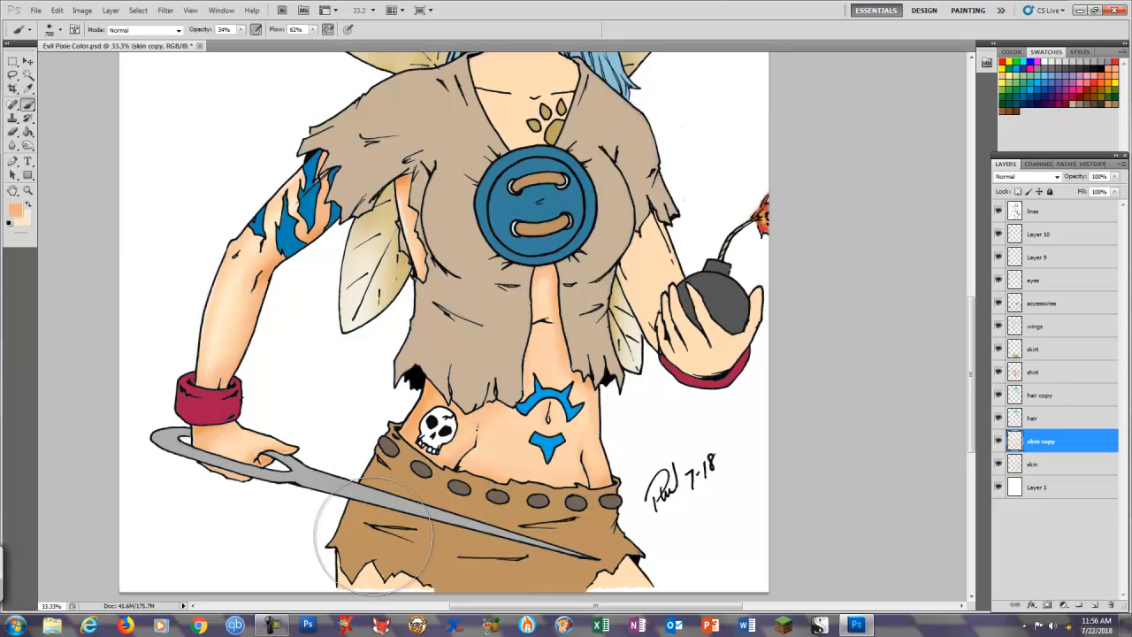
pyautogui.press('b')
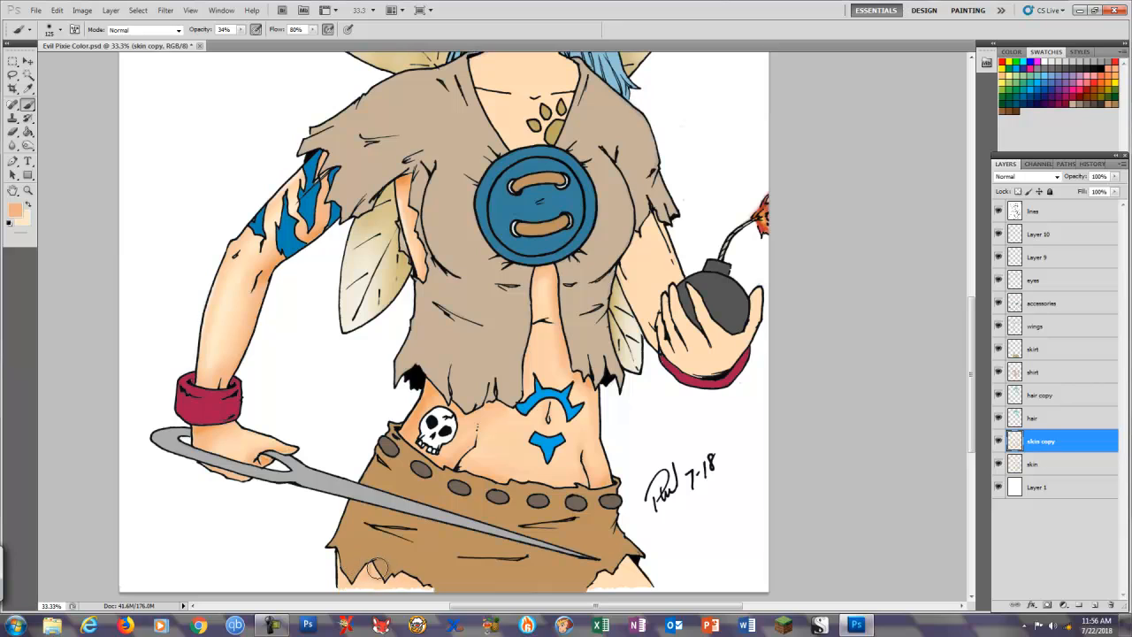
pyautogui.press('o')
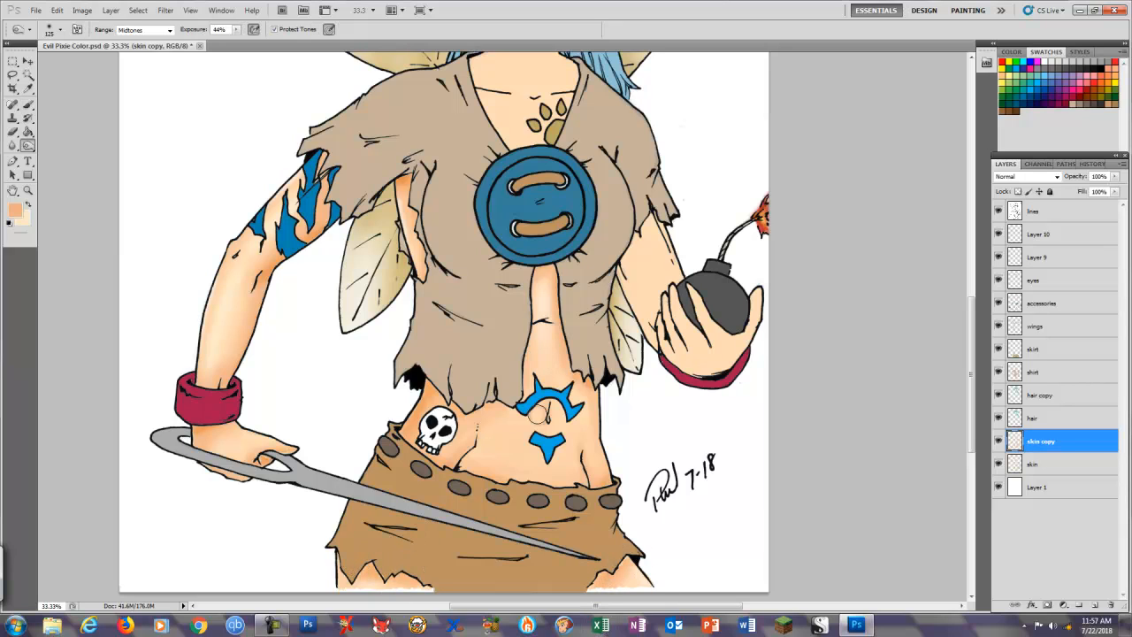
# Shade the arm, palm and fingers holding the bomb with a smaller brush and darken their edges with the Burn tool
pyautogui.press('b')
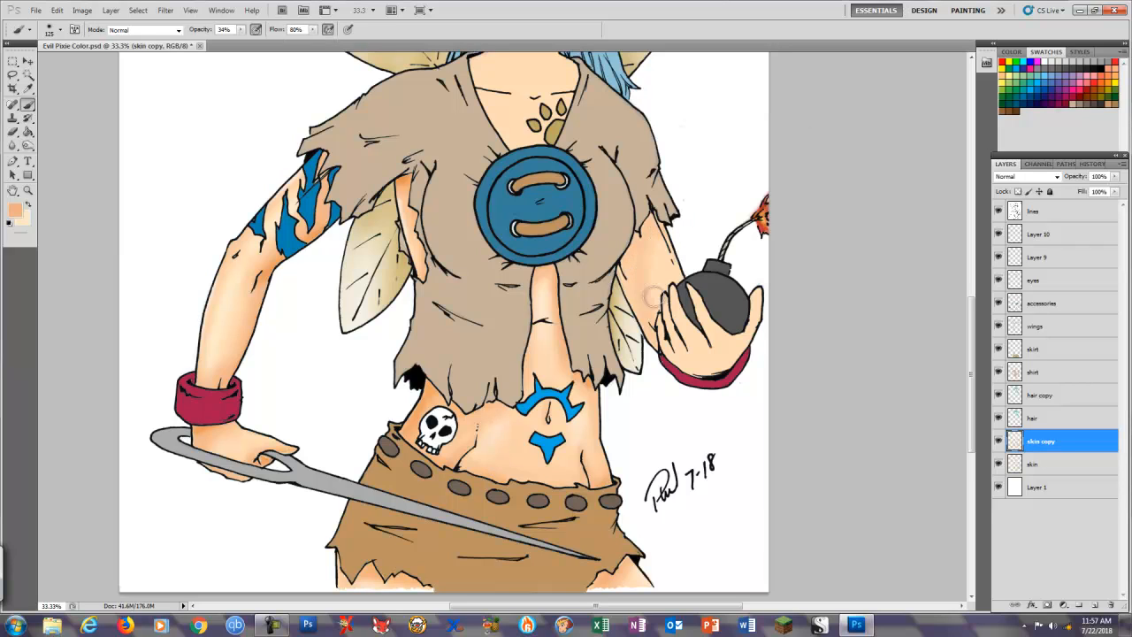
pyautogui.press('[')
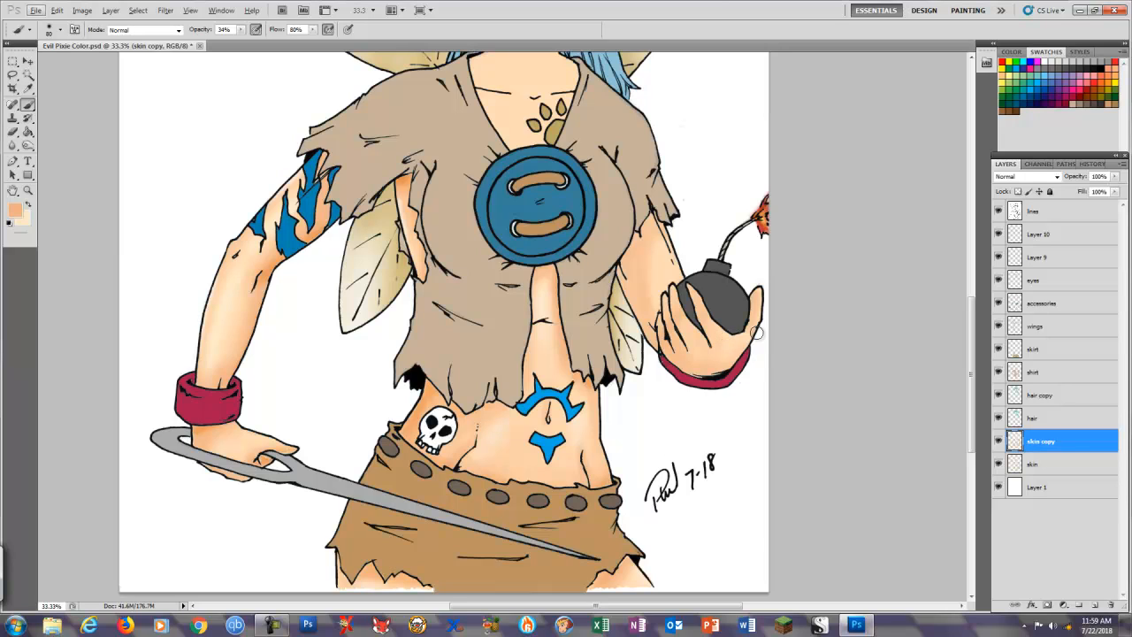
pyautogui.press('o')
pyautogui.press('b')
pyautogui.press('o')
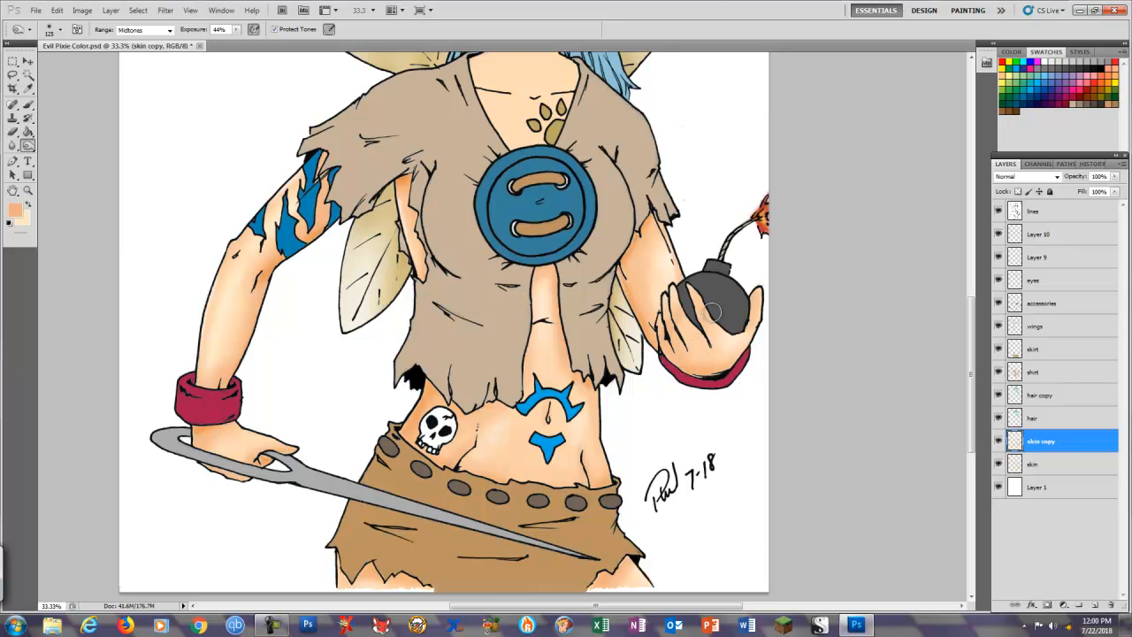
# Try to darken the neck beneath the jaw with a 200 px Burn brush
pyautogui.scroll(5, 513, 239)
pyautogui.press(']')
pyautogui.press(']')
pyautogui.press(']')
pyautogui.moveTo(519, 243); pyautogui.dragTo(513, 253)
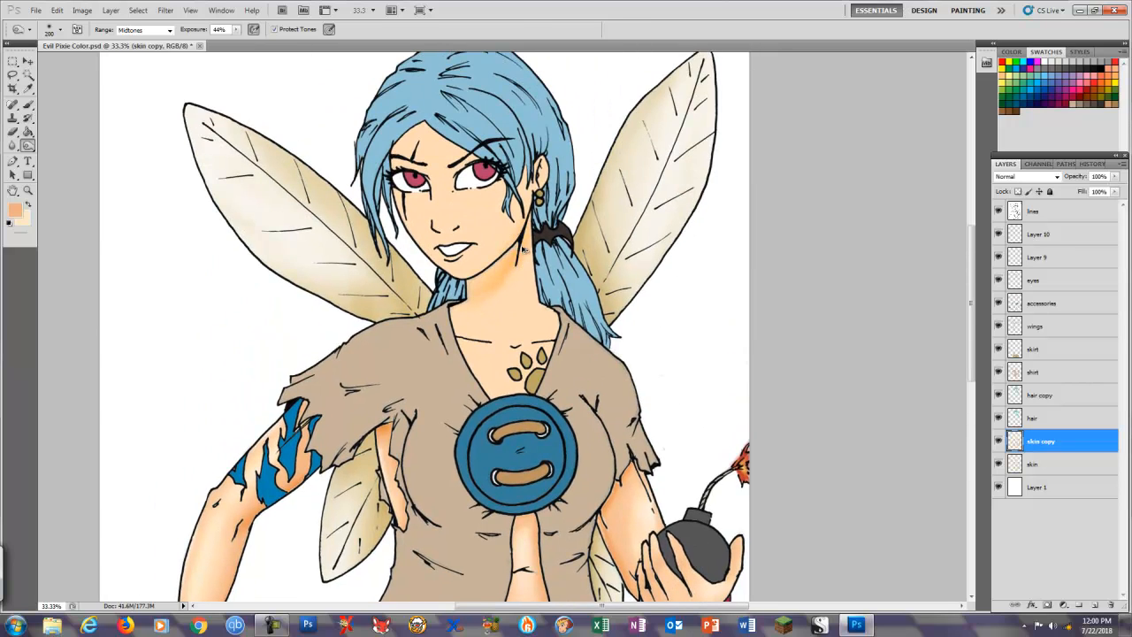
pyautogui.hotkey('ctrl', 'z')
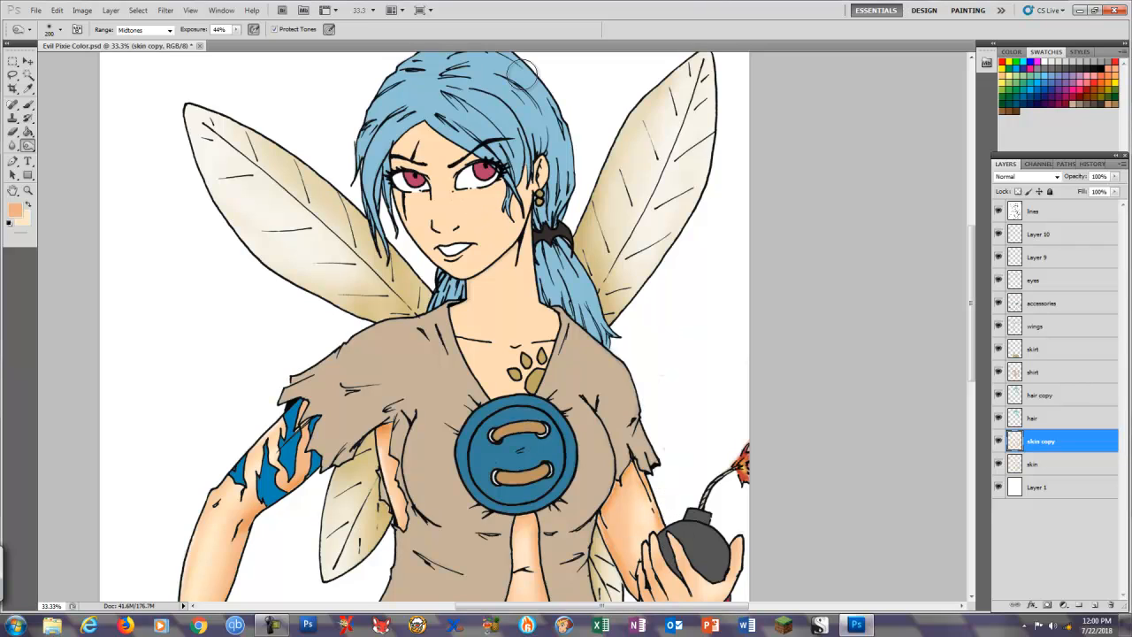
# Shade the forehead below the hairline and the sides of the face with a 100 px brush at 34% opacity
pyautogui.press('b')
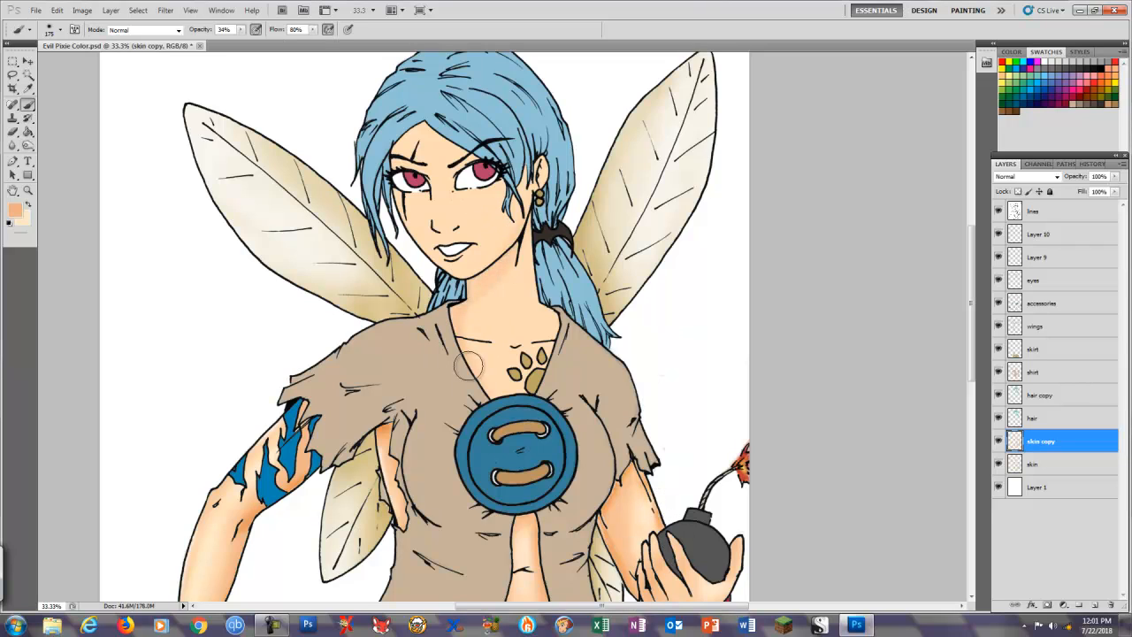
pyautogui.hotkey('ctrl', '+')
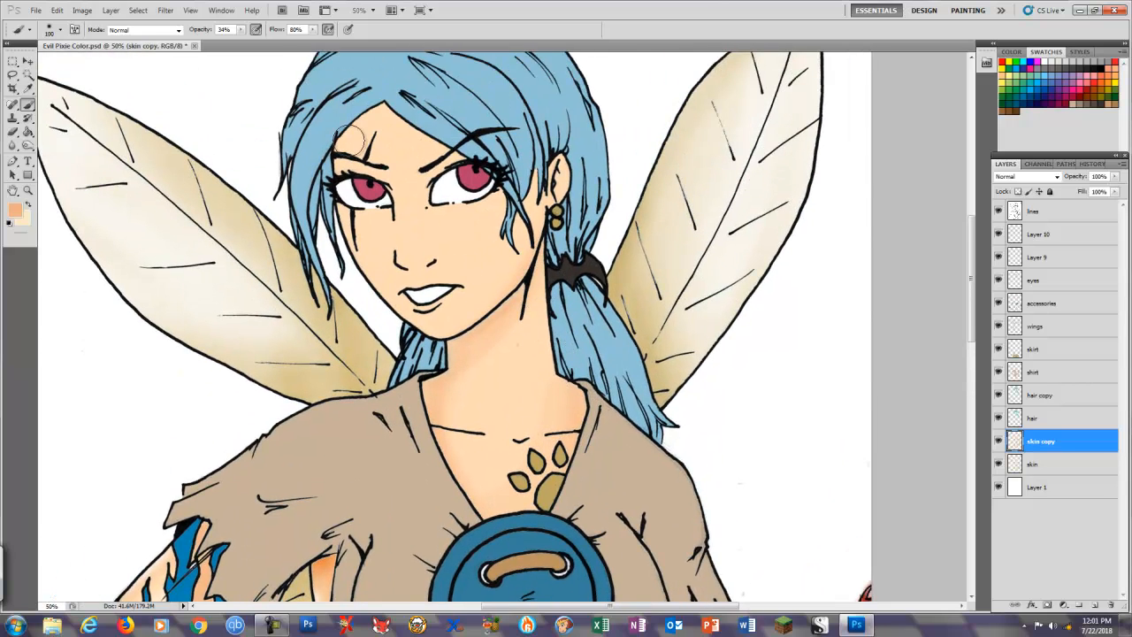
pyautogui.moveTo(348, 140)
pyautogui.mouseDown()
pyautogui.moveTo(336, 205)
pyautogui.moveTo(432, 342)
pyautogui.mouseUp()
pyautogui.moveTo(398, 133); pyautogui.dragTo(491, 203)
# Shade the cheek edge and jawline on the skin copy layer with a smaller 80 px brush
pyautogui.press('[')
pyautogui.press('[')
pyautogui.press('[')
pyautogui.press('[')
pyautogui.press('[')
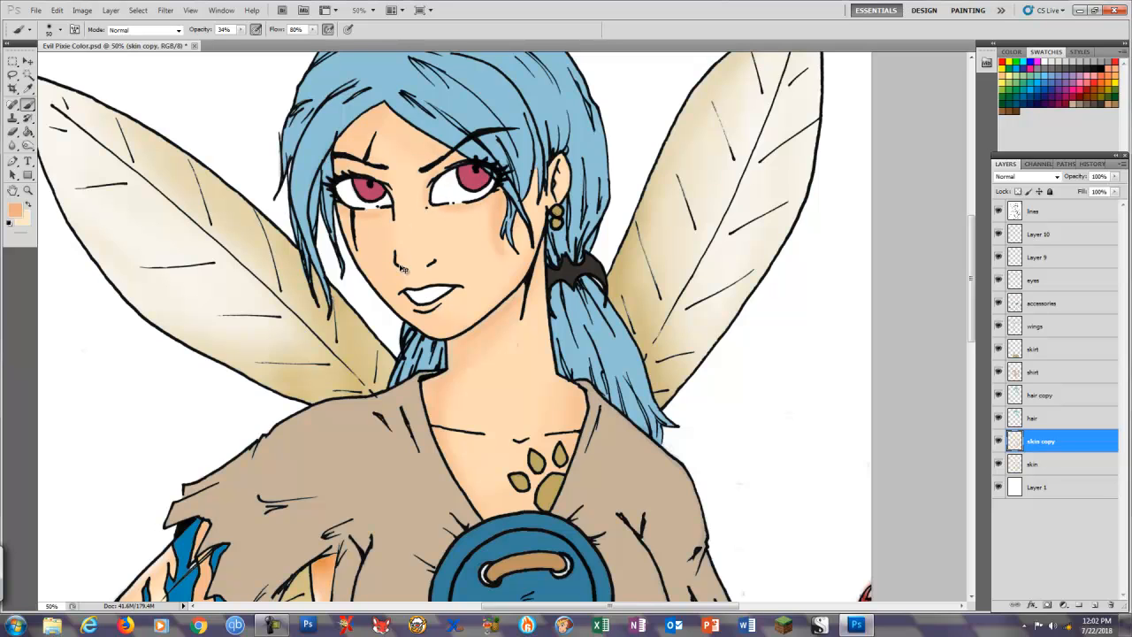
pyautogui.hotkey('ctrl', '+')
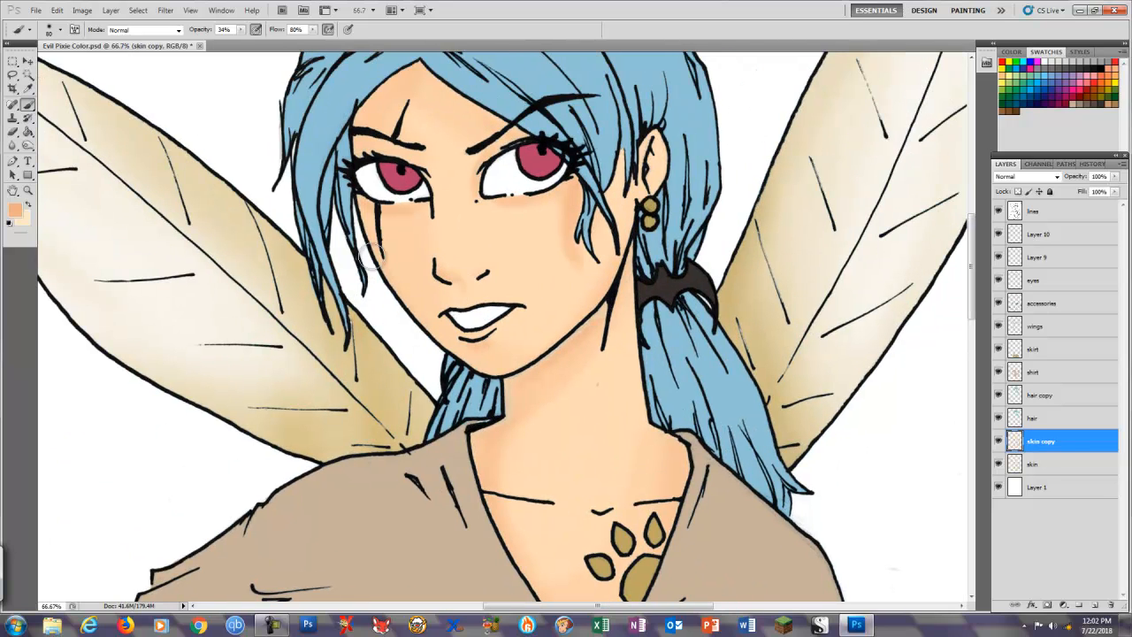
pyautogui.moveTo(372, 256)
pyautogui.mouseDown()
pyautogui.moveTo(474, 363)
pyautogui.moveTo(673, 249)
pyautogui.moveTo(515, 374)
pyautogui.mouseUp()
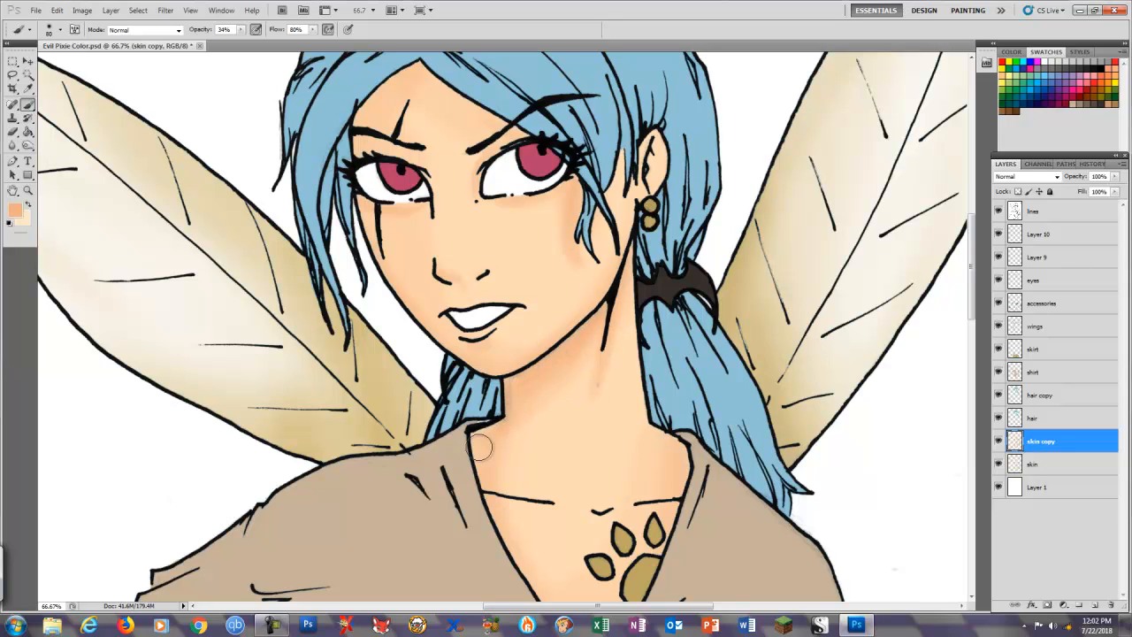
pyautogui.scroll(3, 637, 274)
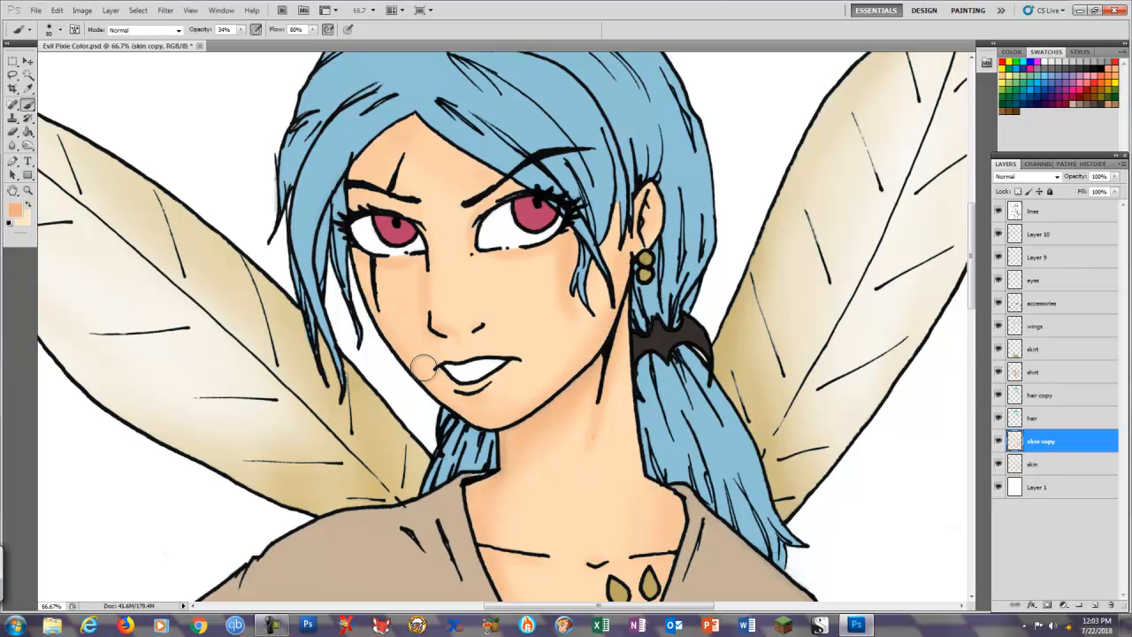
# Brighten the nose and both cheeks with the Dodge tool set to midtones at 44% exposure
pyautogui.hotkey('ctrl', '+')
pyautogui.press('o')
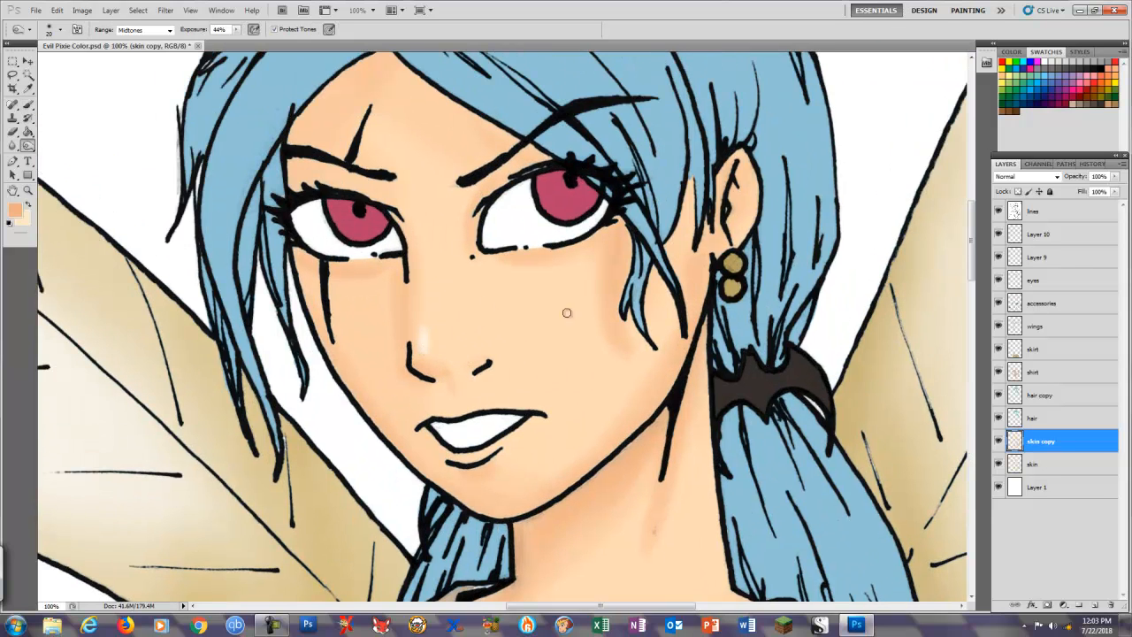
pyautogui.press(']')
pyautogui.press(']')
pyautogui.press(']')
pyautogui.press(']')
pyautogui.press(']')
pyautogui.press(']')
pyautogui.press(']')
pyautogui.click(360, 350)
pyautogui.click(575, 309)
# Highlight the forehead and the area between the eyebrows with a larger Dodge brush, then return to the Brush with swapped colours
pyautogui.click(421, 134)
pyautogui.press(']')
pyautogui.press(']')
pyautogui.press(']')
pyautogui.press(']')
pyautogui.click(423, 175)
pyautogui.press('[')
pyautogui.press('[')
pyautogui.press('[')
pyautogui.press('[')
pyautogui.press('[')
pyautogui.press('[')
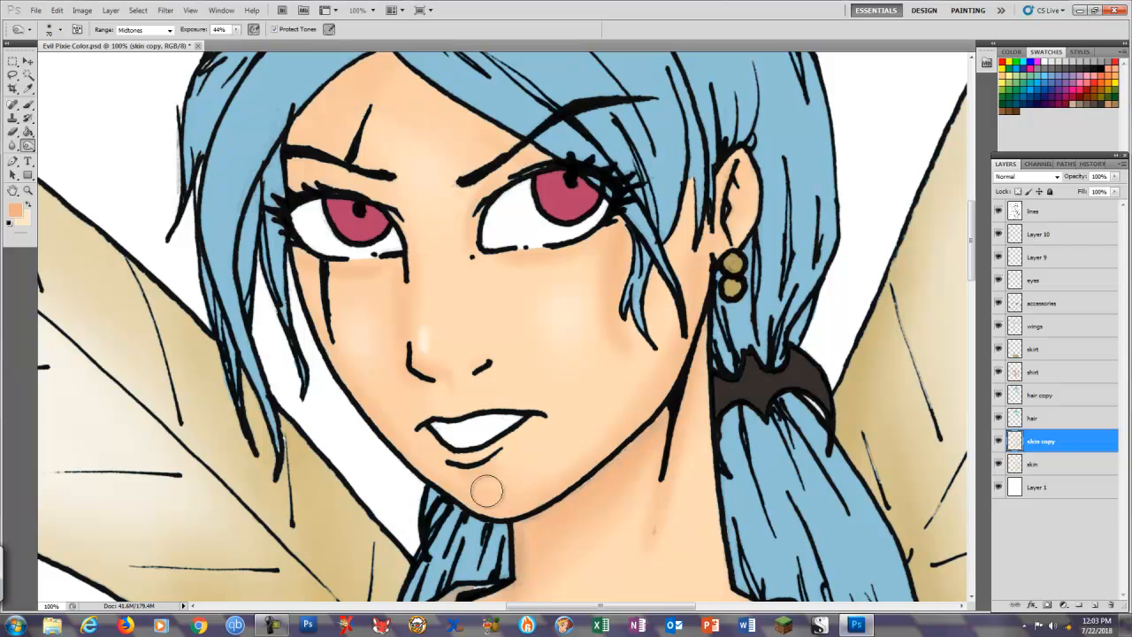
pyautogui.press('b')
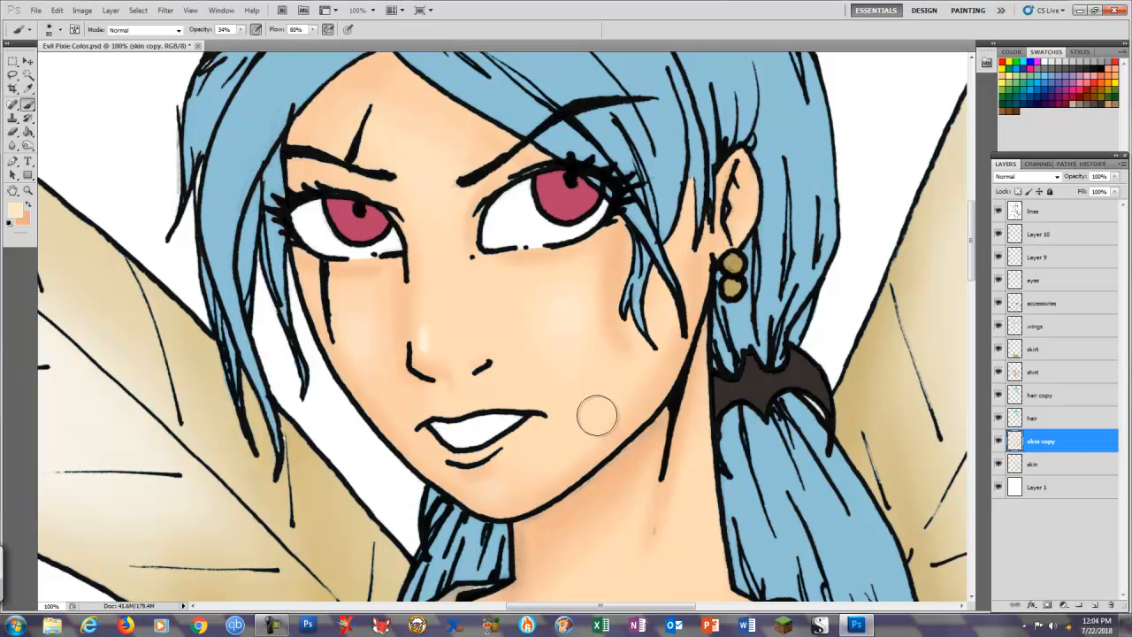
pyautogui.hotkey('ctrl', '-')
pyautogui.hotkey('ctrl', '0')
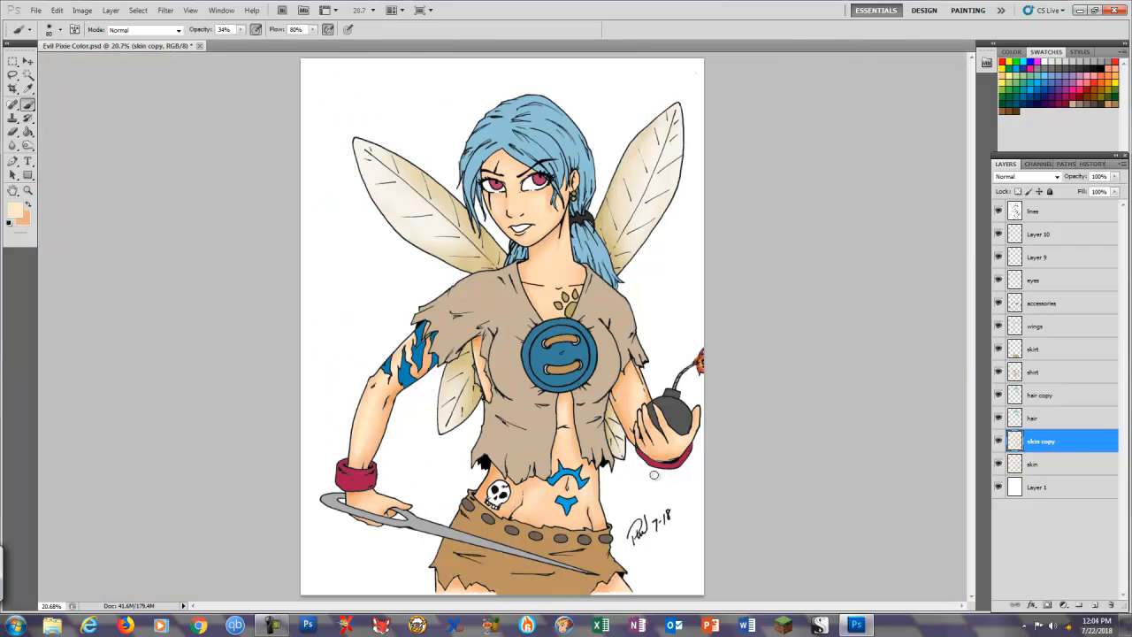
# Sample the hair's blue on the hair copy layer, select the hair with Color Range and hide the selection outline
pyautogui.click(1053, 400)
pyautogui.press('i')
pyautogui.click(508, 129)
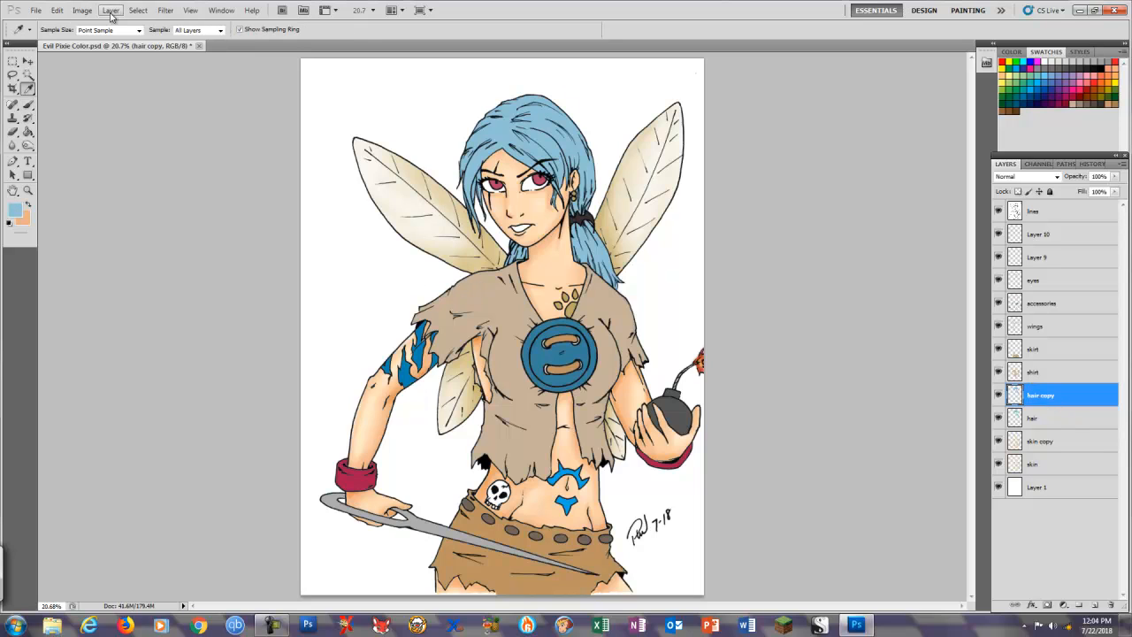
pyautogui.click(138, 11)
pyautogui.click(164, 111)
pyautogui.moveTo(492, 172); pyautogui.dragTo(508, 176)
pyautogui.click(657, 134)
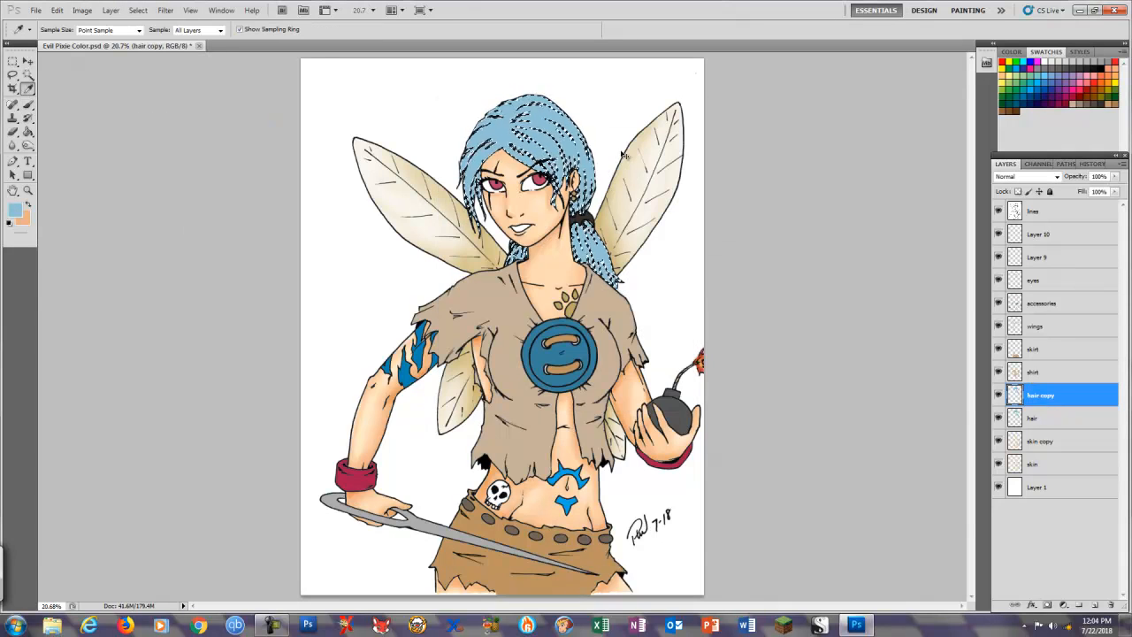
pyautogui.hotkey('ctrl', 'h')
# Choose a darker blue and shade the ponytail below the hair tie with a larger brush, setting the opacity to 43%
pyautogui.hotkey('ctrl', '+')
pyautogui.hotkey('ctrl', '+')
pyautogui.hotkey('ctrl', '+')
pyautogui.moveTo(513, 257); pyautogui.dragTo(484, 298)
pyautogui.click(571, 403)
pyautogui.press('b')
pyautogui.moveTo(472, 184); pyautogui.dragTo(454, 360)
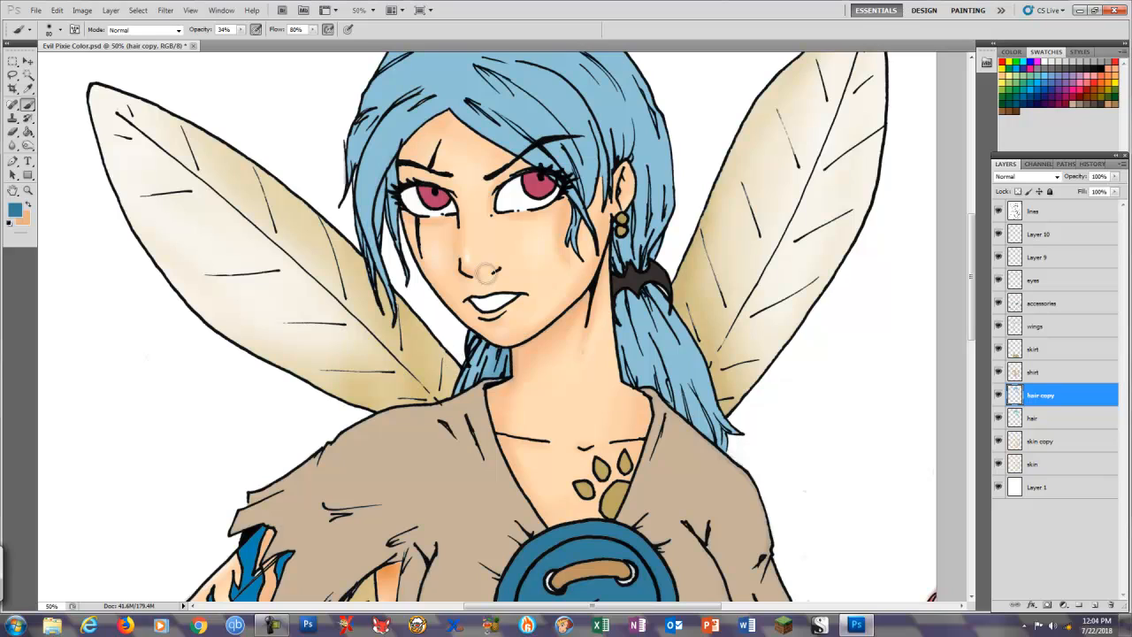
pyautogui.press(']')
pyautogui.press(']')
pyautogui.press(']')
pyautogui.press(']')
pyautogui.moveTo(654, 380)
pyautogui.mouseDown()
pyautogui.moveTo(629, 300)
pyautogui.moveTo(643, 296)
pyautogui.moveTo(700, 439)
pyautogui.mouseUp()
pyautogui.moveTo(240, 30); pyautogui.dragTo(247, 41)
pyautogui.moveTo(676, 423); pyautogui.dragTo(720, 460)
# Deepen the ponytail strands with a 45 px brush and brighten the ponytail's middle with the Dodge tool
pyautogui.press('[')
pyautogui.press('[')
pyautogui.press('[')
pyautogui.press('[')
pyautogui.press('[')
pyautogui.press('[')
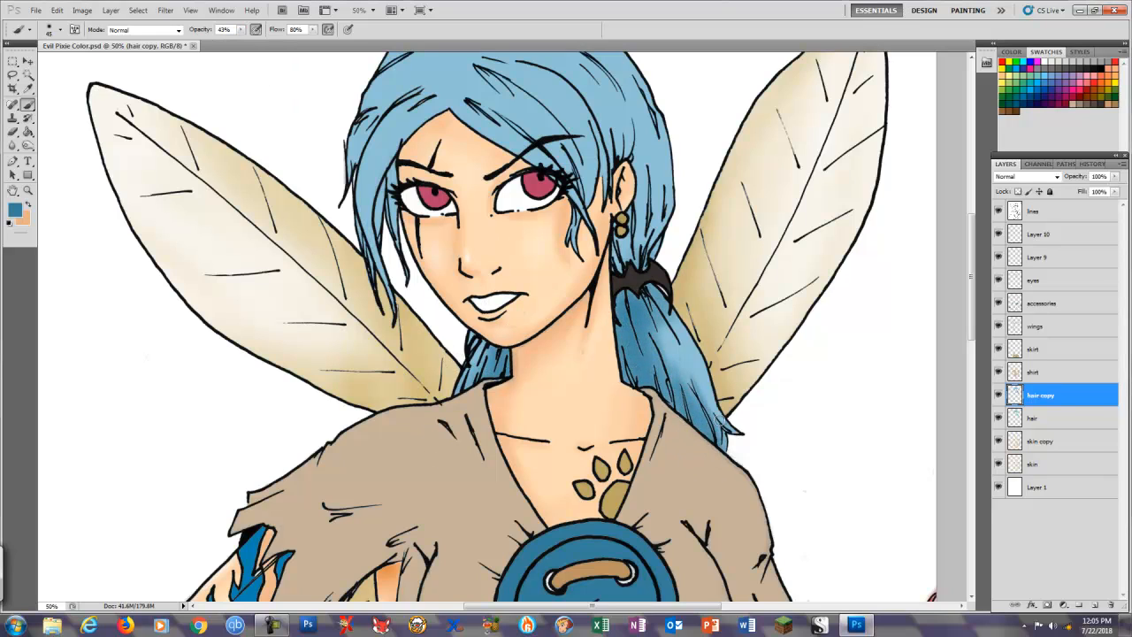
pyautogui.moveTo(644, 287); pyautogui.dragTo(655, 331)
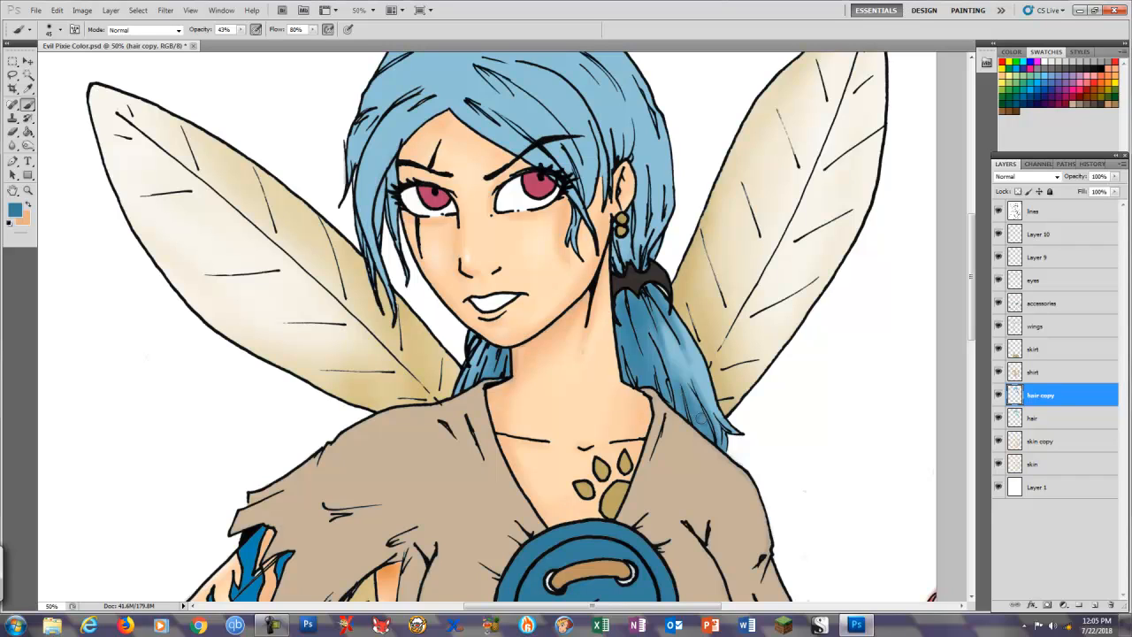
pyautogui.moveTo(700, 420)
pyautogui.mouseDown()
pyautogui.moveTo(689, 349)
pyautogui.moveTo(647, 309)
pyautogui.moveTo(697, 375)
pyautogui.mouseUp()
pyautogui.press('o')
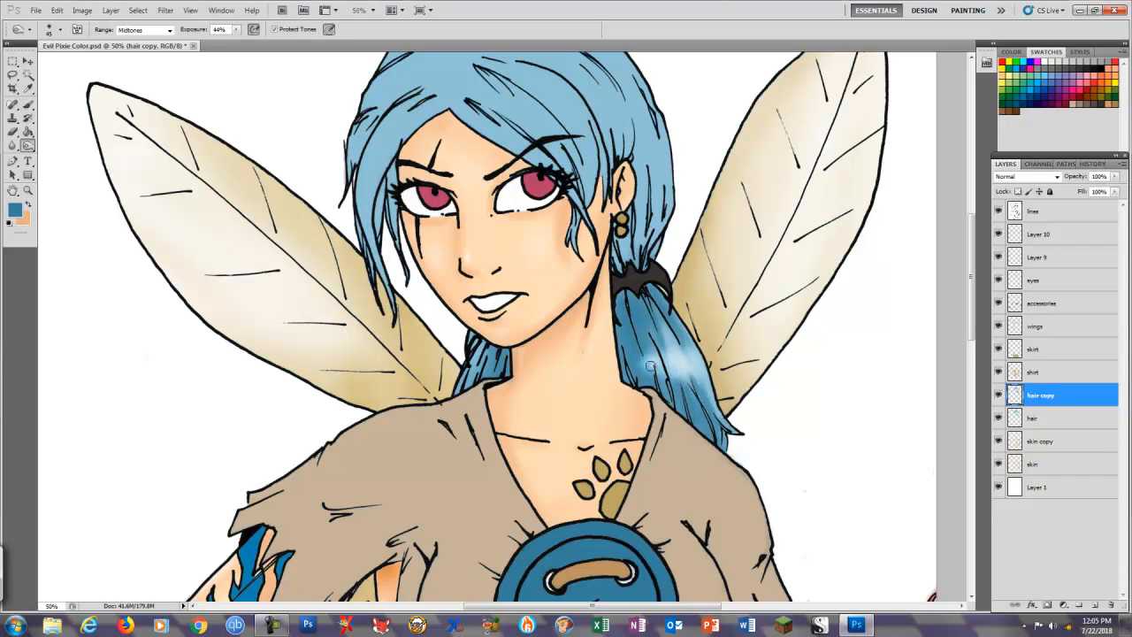
pyautogui.moveTo(474, 368); pyautogui.dragTo(487, 360)
# Shade the front locks, the hair along the forehead and the strands before the ear with a 175 px brush
pyautogui.press('b')
pyautogui.moveTo(391, 134); pyautogui.dragTo(408, 245)
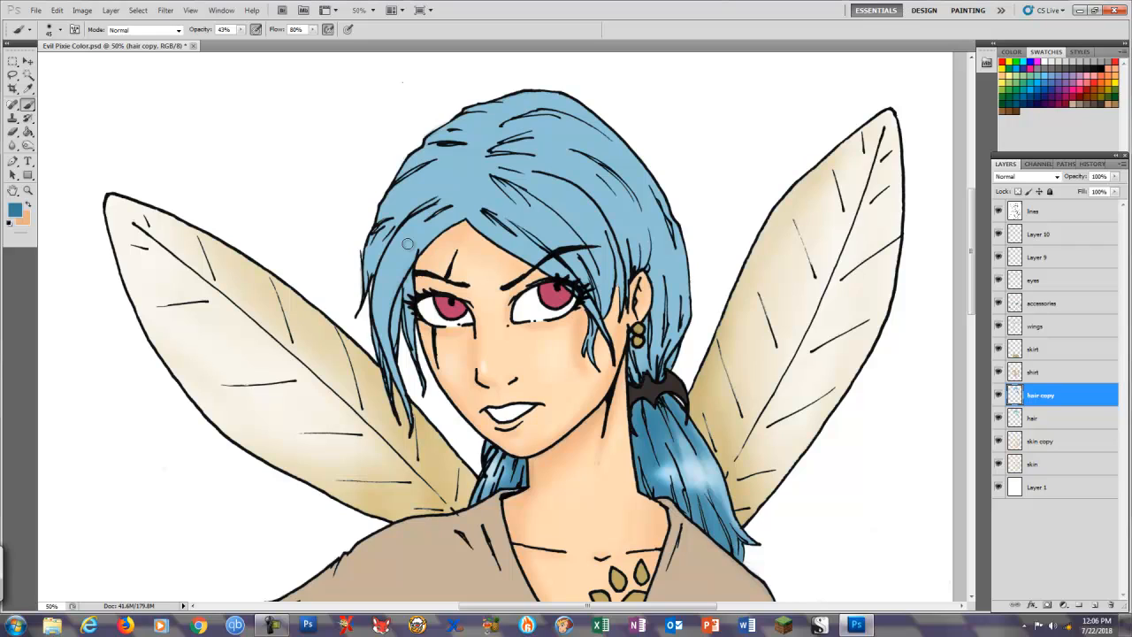
pyautogui.press(']')
pyautogui.press(']')
pyautogui.press(']')
pyautogui.press(']')
pyautogui.press(']')
pyautogui.press(']')
pyautogui.press(']')
pyautogui.press(']')
pyautogui.press(']')
pyautogui.moveTo(361, 285); pyautogui.dragTo(391, 376)
pyautogui.moveTo(423, 285); pyautogui.dragTo(438, 395)
pyautogui.moveTo(452, 242); pyautogui.dragTo(514, 266)
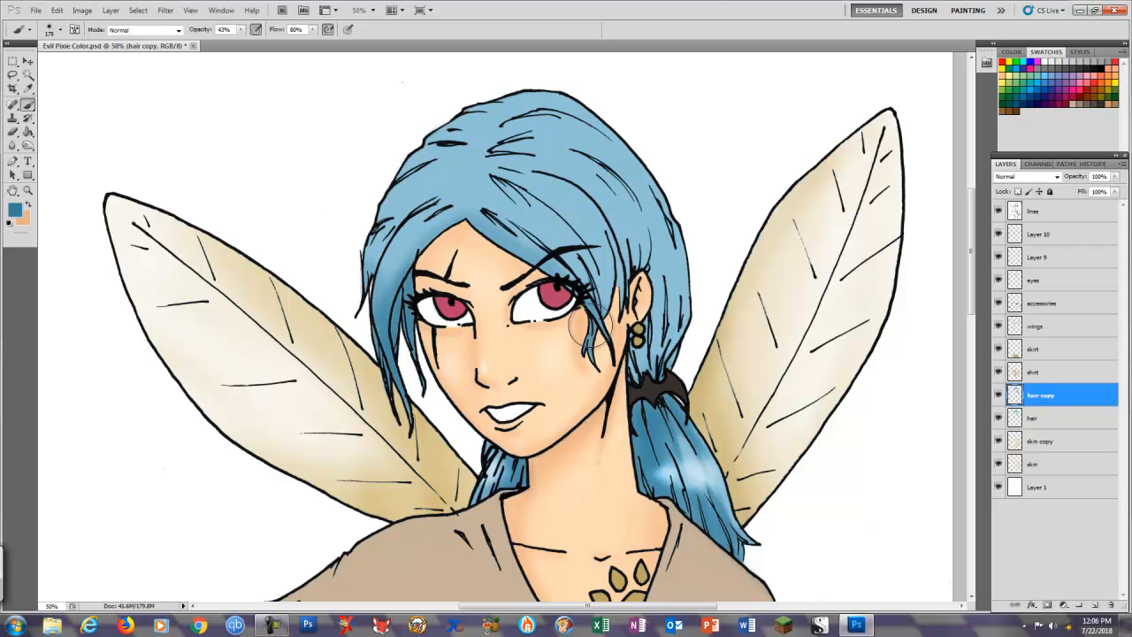
pyautogui.moveTo(588, 327); pyautogui.dragTo(619, 265)
# Darken the hair around the ear and just above the hair tie with a 45 px brush
pyautogui.press('[')
pyautogui.press('[')
pyautogui.press('[')
pyautogui.press('[')
pyautogui.press('[')
pyautogui.press('[')
pyautogui.press('[')
pyautogui.press('[')
pyautogui.press('[')
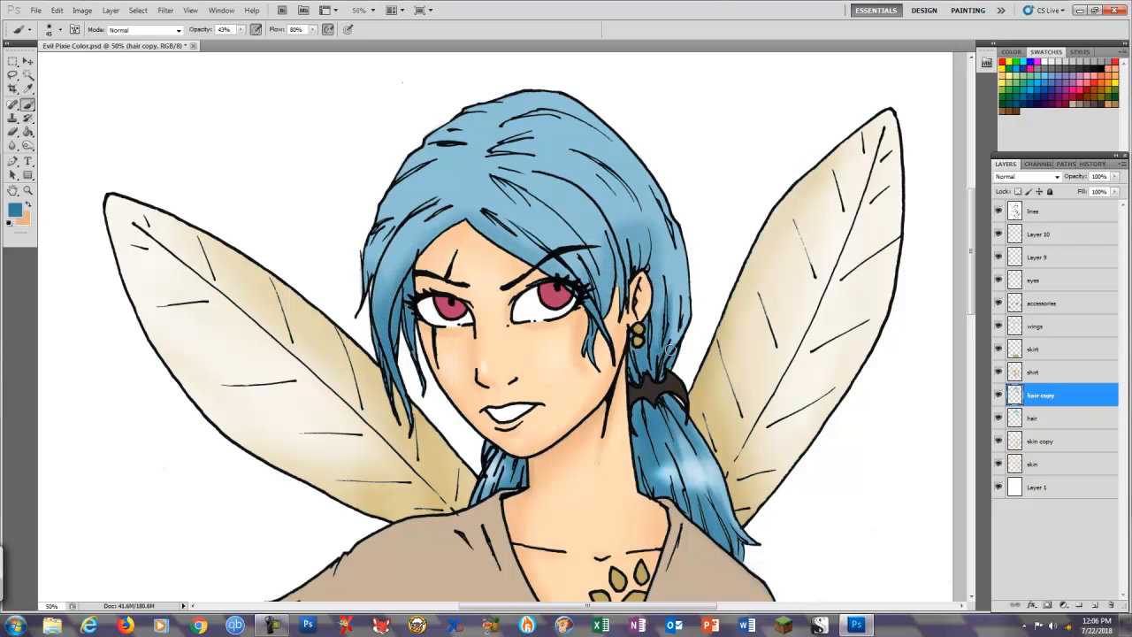
pyautogui.moveTo(670, 350); pyautogui.dragTo(685, 266)
pyautogui.moveTo(637, 274); pyautogui.dragTo(622, 212)
pyautogui.moveTo(651, 276); pyautogui.dragTo(653, 227)
# Shade the crown, parting and swept bangs with brushes of varying size
pyautogui.press(']')
pyautogui.press(']')
pyautogui.moveTo(502, 186)
pyautogui.mouseDown()
pyautogui.moveTo(577, 241)
pyautogui.moveTo(493, 221)
pyautogui.mouseUp()
pyautogui.moveTo(571, 120)
pyautogui.mouseDown()
pyautogui.moveTo(499, 152)
pyautogui.moveTo(573, 161)
pyautogui.mouseUp()
pyautogui.moveTo(509, 172)
pyautogui.mouseDown()
pyautogui.moveTo(612, 220)
pyautogui.moveTo(570, 154)
pyautogui.mouseUp()
pyautogui.press(']')
pyautogui.press(']')
pyautogui.press(']')
pyautogui.press(']')
pyautogui.press(']')
pyautogui.moveTo(452, 126)
pyautogui.mouseDown()
pyautogui.moveTo(365, 234)
pyautogui.moveTo(396, 244)
pyautogui.moveTo(451, 184)
pyautogui.mouseUp()
pyautogui.press('[')
pyautogui.press('[')
pyautogui.press('[')
pyautogui.press('[')
pyautogui.press('[')
pyautogui.moveTo(400, 184)
pyautogui.mouseDown()
pyautogui.moveTo(536, 101)
pyautogui.moveTo(480, 182)
pyautogui.moveTo(423, 159)
pyautogui.moveTo(419, 224)
pyautogui.mouseUp()
# Add highlights across the crown, the bangs and the hair behind the ear with the Dodge tool at 44% exposure
pyautogui.press('o')
pyautogui.moveTo(419, 225); pyautogui.dragTo(439, 169)
pyautogui.moveTo(531, 223)
pyautogui.mouseDown()
pyautogui.moveTo(598, 193)
pyautogui.moveTo(544, 222)
pyautogui.mouseUp()
pyautogui.moveTo(605, 189); pyautogui.dragTo(627, 169)
pyautogui.moveTo(673, 287); pyautogui.dragTo(667, 294)
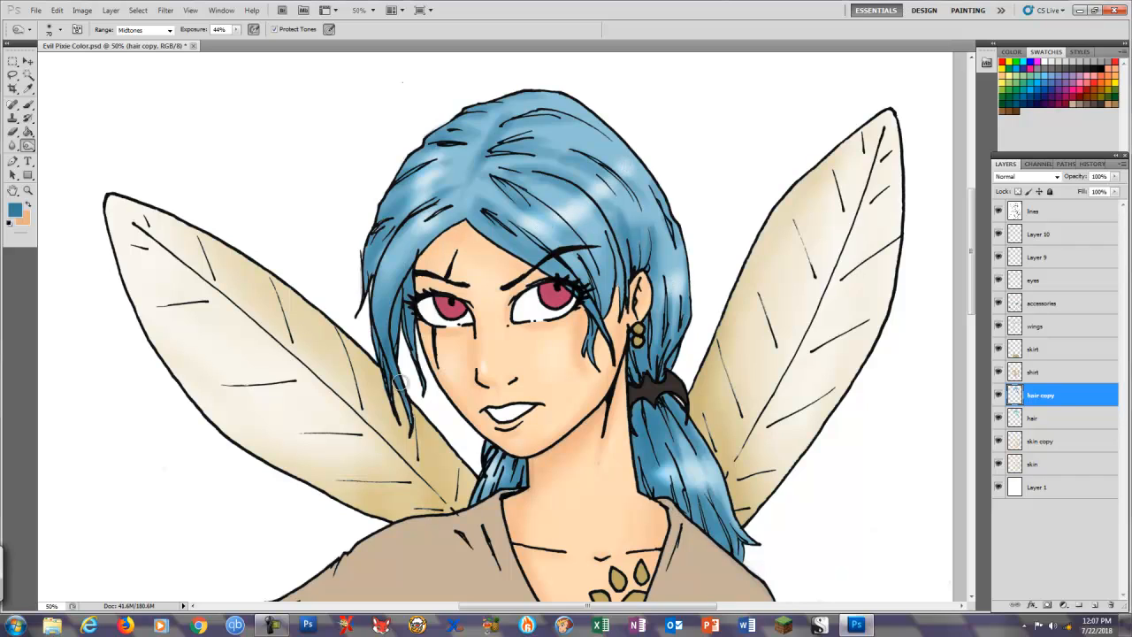
# Adjust the tones of the side lock, the hair behind the jaw and the hair around the tie with a 70 px dodge/burn brush
pyautogui.moveTo(400, 305); pyautogui.dragTo(394, 359)
pyautogui.moveTo(504, 458); pyautogui.dragTo(519, 483)
pyautogui.moveTo(642, 411)
pyautogui.mouseDown()
pyautogui.moveTo(639, 486)
pyautogui.moveTo(640, 408)
pyautogui.mouseUp()
pyautogui.moveTo(639, 351)
pyautogui.mouseDown()
pyautogui.moveTo(641, 371)
pyautogui.moveTo(691, 335)
pyautogui.mouseUp()
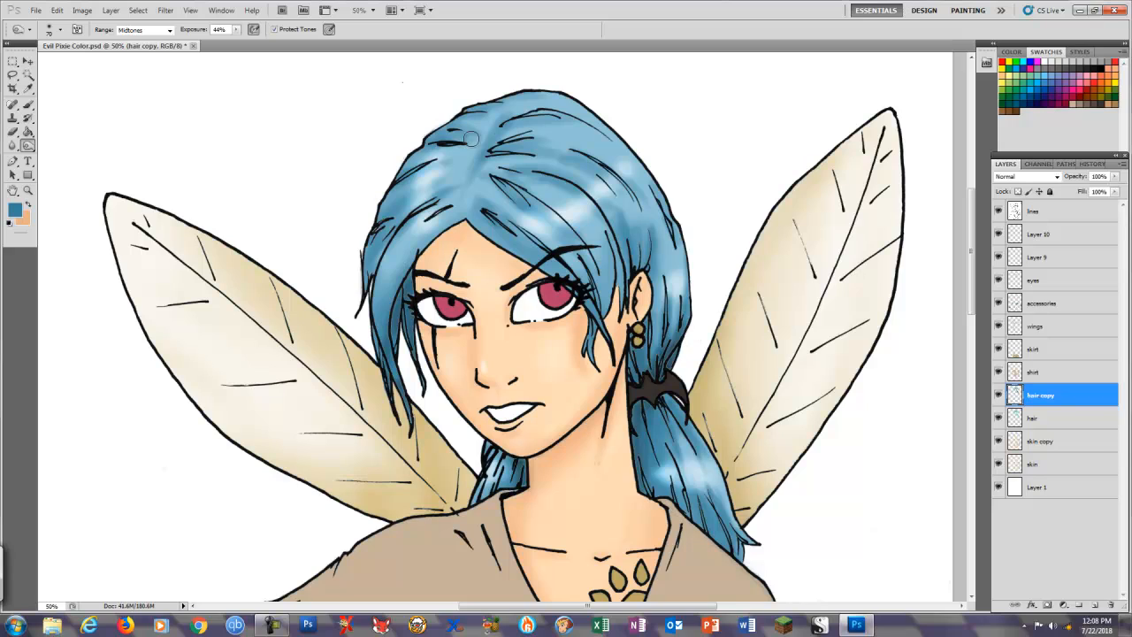
# Refine the tones along the hairline, the outer locks and the hair at the neck and ponytail with the 70 px dodge/burn brush
pyautogui.moveTo(384, 305); pyautogui.dragTo(387, 291)
pyautogui.moveTo(468, 223); pyautogui.dragTo(540, 266)
pyautogui.moveTo(412, 249)
pyautogui.mouseDown()
pyautogui.moveTo(382, 321)
pyautogui.moveTo(439, 233)
pyautogui.mouseUp()
pyautogui.moveTo(374, 281); pyautogui.dragTo(397, 234)
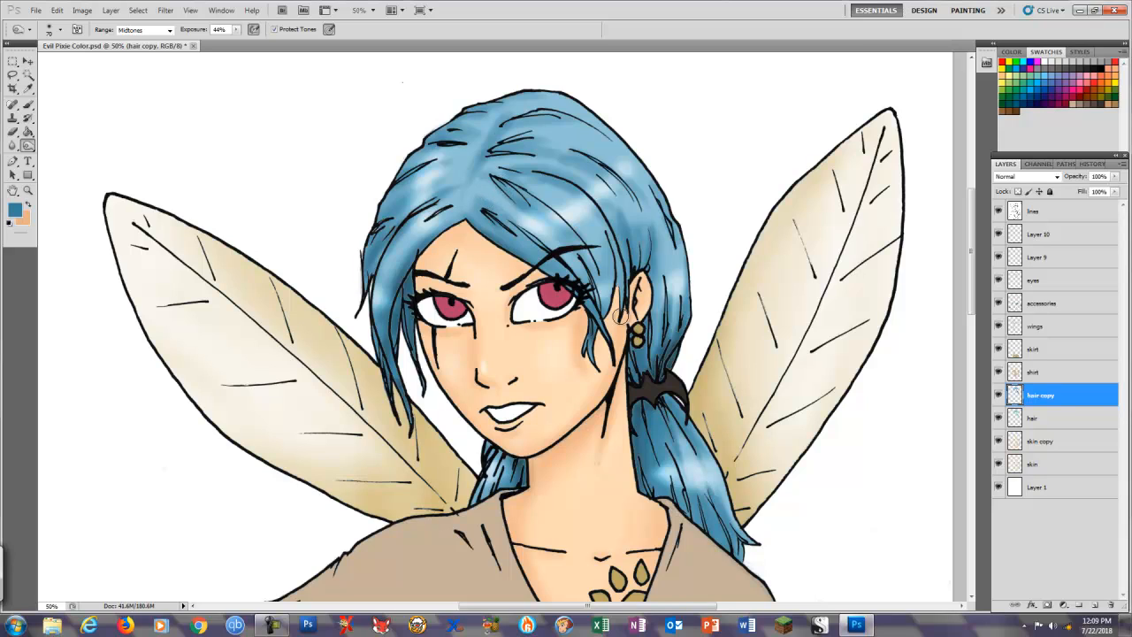
pyautogui.moveTo(633, 265)
pyautogui.mouseDown()
pyautogui.moveTo(665, 287)
pyautogui.moveTo(560, 99)
pyautogui.moveTo(372, 261)
pyautogui.moveTo(406, 355)
pyautogui.mouseUp()
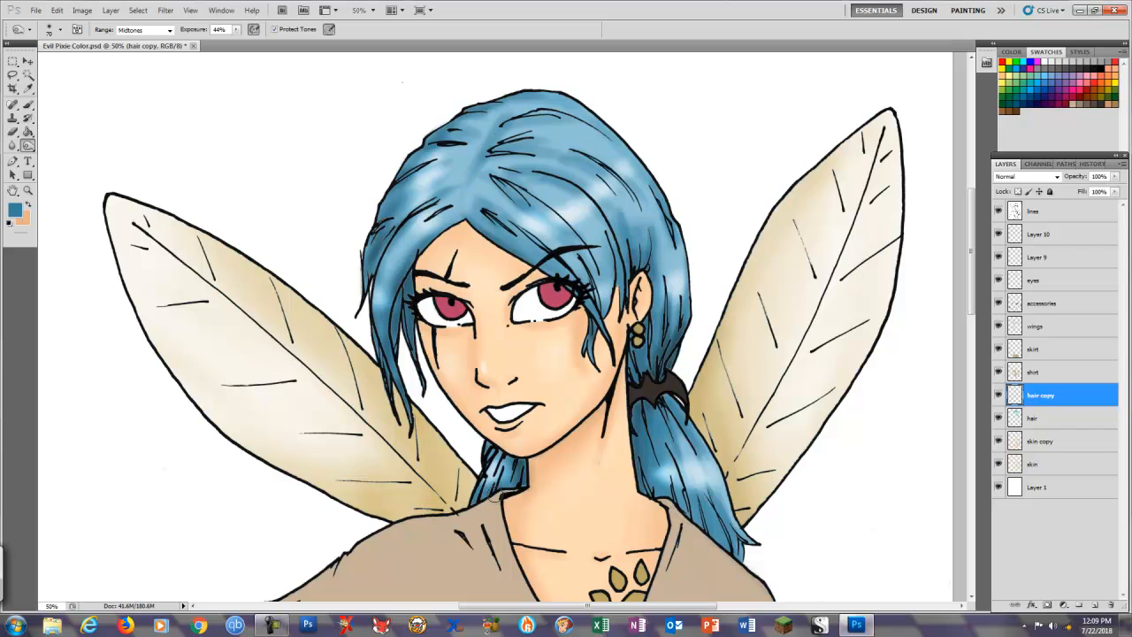
pyautogui.moveTo(499, 492); pyautogui.dragTo(696, 529)
pyautogui.hotkey('ctrl', '0')
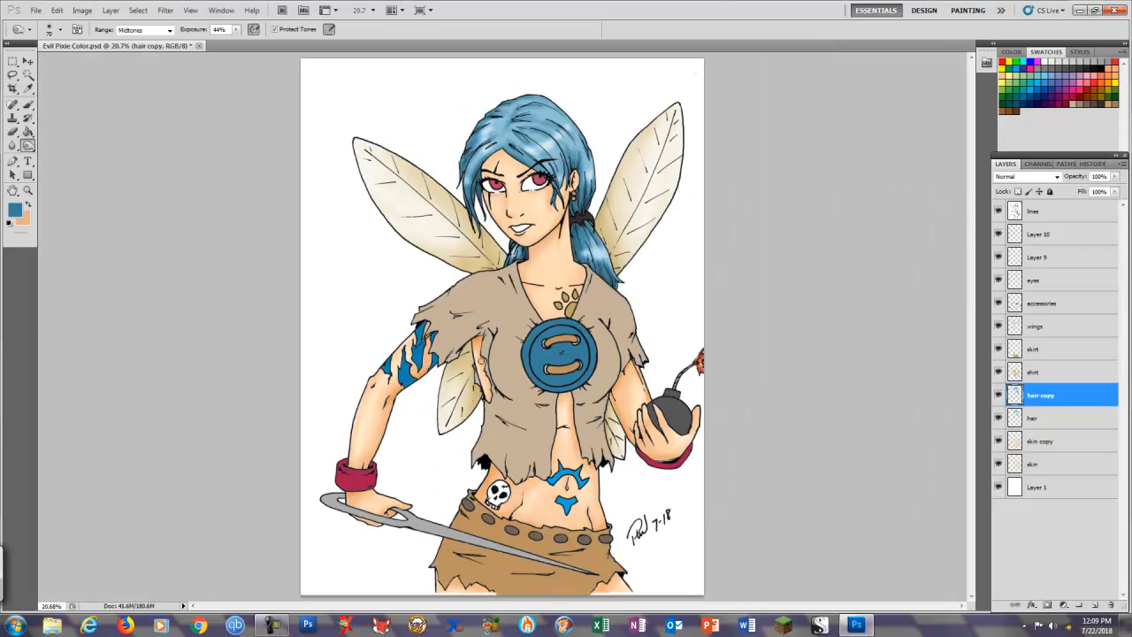
# Duplicate the shirt and skirt layers as shirt copy and skirt copy, and make shirt copy the active layer
pyautogui.rightClick(1050, 376)
pyautogui.click(1046, 138)
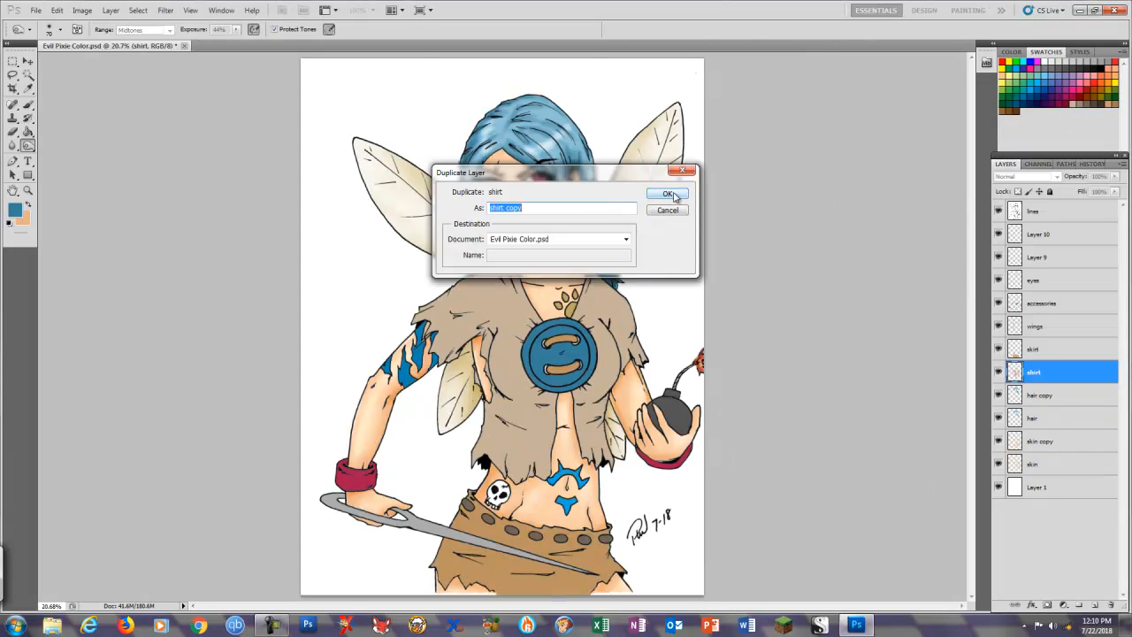
pyautogui.click(669, 194)
pyautogui.rightClick(1051, 353)
pyautogui.click(1053, 115)
pyautogui.click(669, 194)
pyautogui.click(1017, 389)
pyautogui.press('w')
pyautogui.click(508, 381)
pyautogui.click(611, 380)
pyautogui.hotkey('ctrl', '+')
pyautogui.hotkey('ctrl', '+')
pyautogui.hotkey('ctrl', '+')
pyautogui.hotkey('ctrl', '+')
pyautogui.hotkey('ctrl', '+')
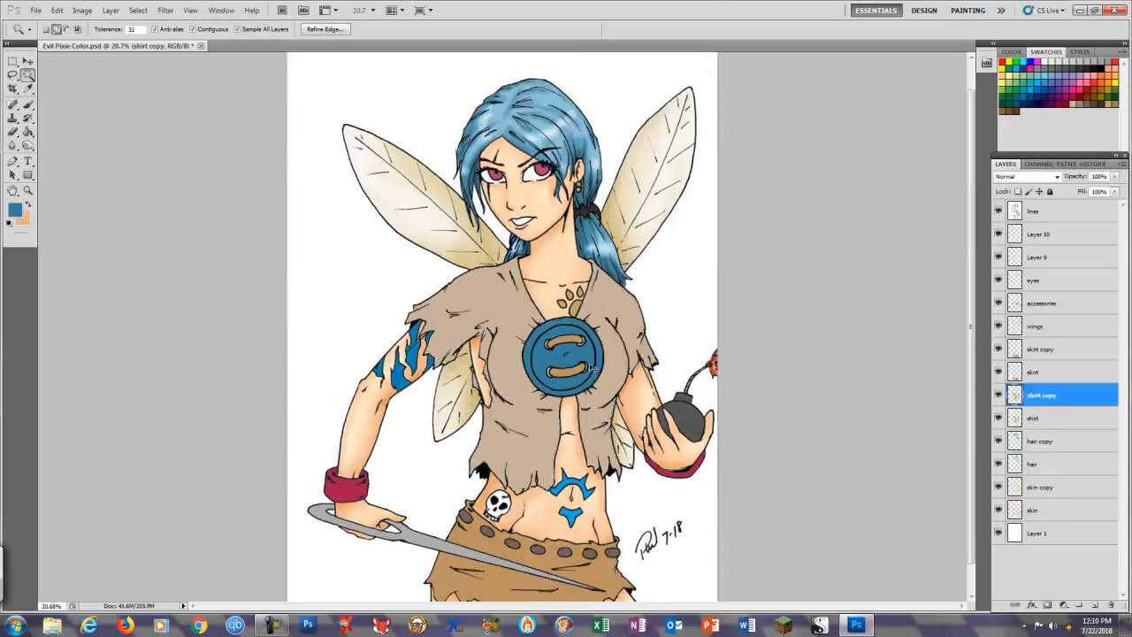
pyautogui.scroll(-5, 533, 240)
pyautogui.click(519, 375)
pyautogui.click(703, 298)
pyautogui.moveTo(662, 392); pyautogui.dragTo(452, 268)
pyautogui.click(670, 168)
pyautogui.hotkey('ctrl', '-')
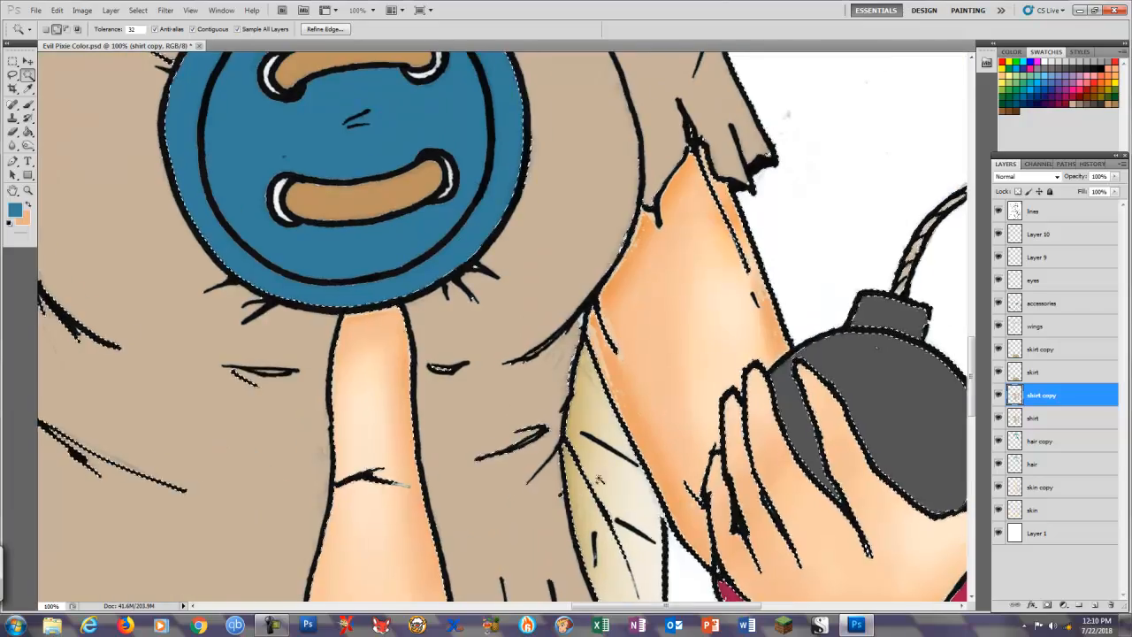
pyautogui.hotkey('ctrl', '-')
pyautogui.hotkey('ctrl', '-')
pyautogui.hotkey('ctrl', 'd')
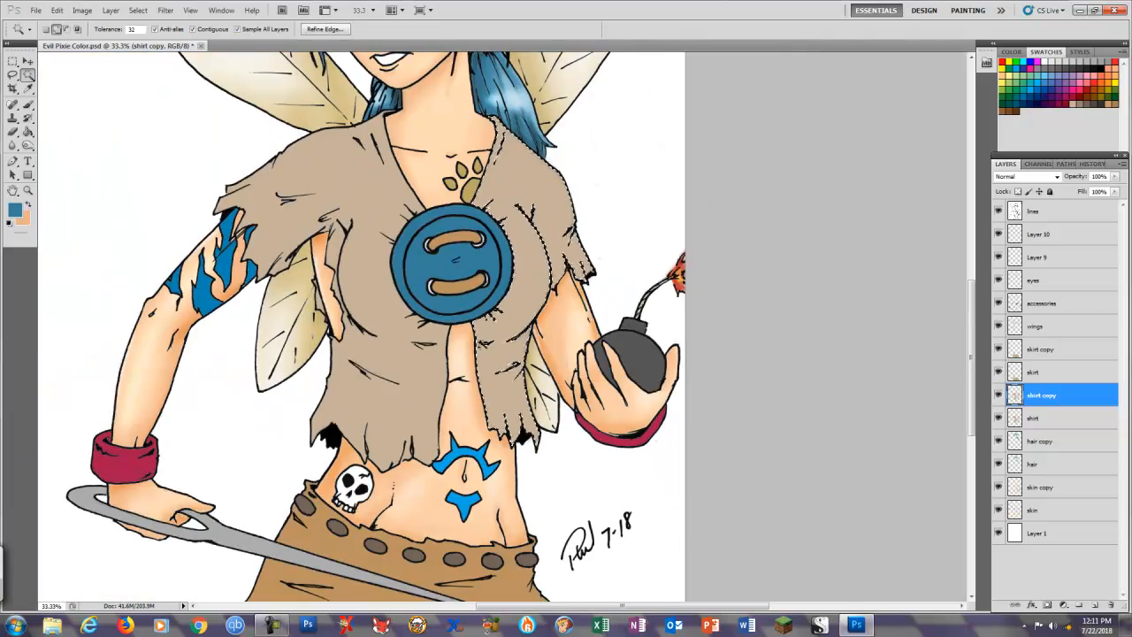
# Sample the shirt's tan as the foreground colour, keeping the blue as the background colour
pyautogui.press('i')
pyautogui.press('x')
pyautogui.click(272, 251)
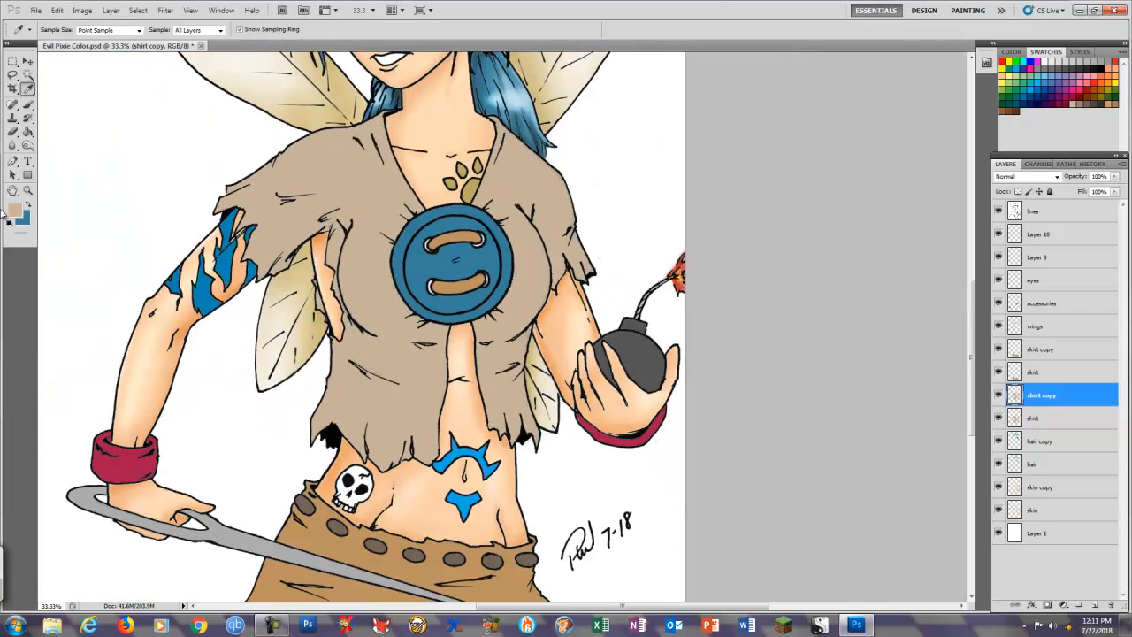
# Set the foreground to a darker reddish brown and shade the shirt's left sleeve and side with a 300 px brush
pyautogui.click(13, 211)
pyautogui.click(831, 372)
pyautogui.moveTo(939, 454); pyautogui.dragTo(939, 461)
pyautogui.click(1035, 311)
pyautogui.press('b')
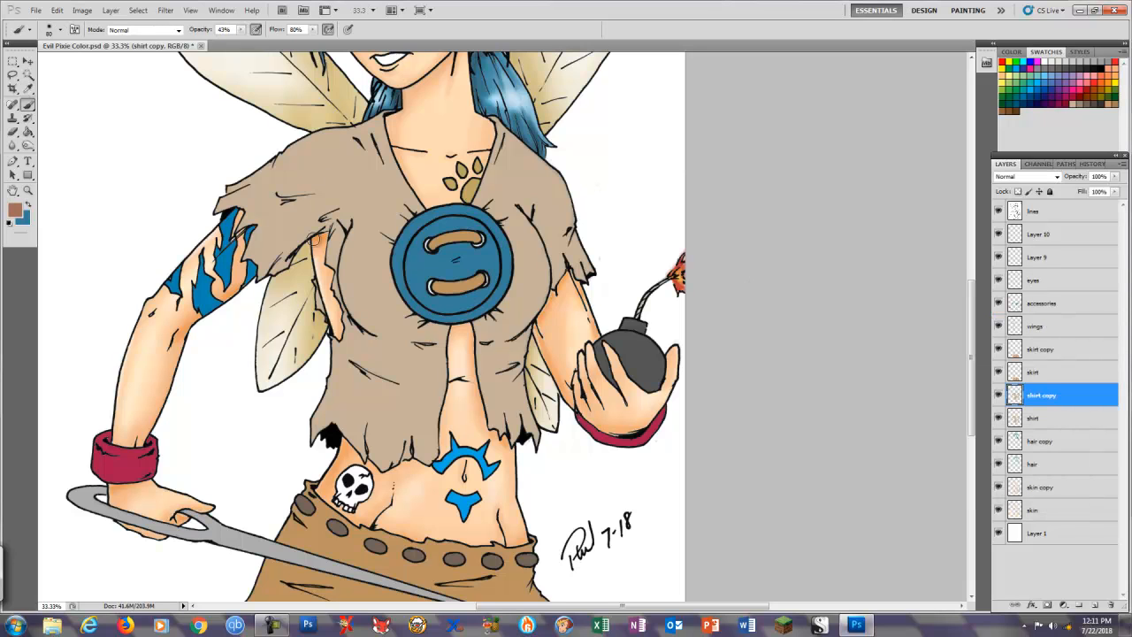
pyautogui.moveTo(217, 218)
pyautogui.mouseDown()
pyautogui.moveTo(306, 255)
pyautogui.moveTo(339, 324)
pyautogui.moveTo(361, 471)
pyautogui.mouseUp()
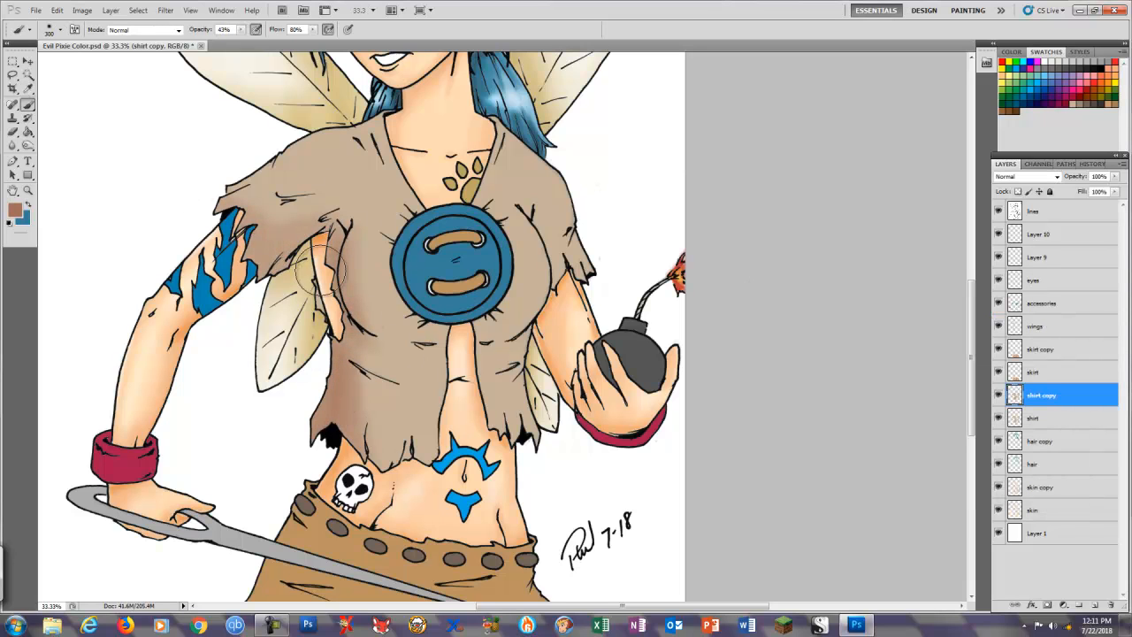
# Shade the shirt along the lower-left edge of the big button and its creases with a smaller brush
pyautogui.press('[')
pyautogui.press('[')
pyautogui.press('[')
pyautogui.press('[')
pyautogui.hotkey('ctrl', '+')
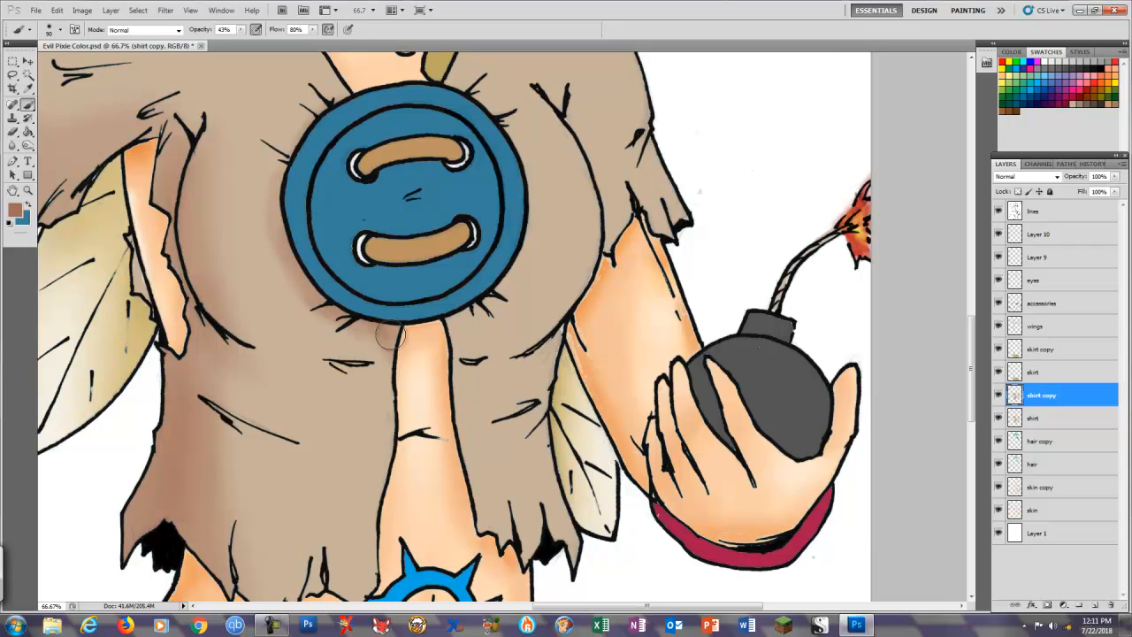
pyautogui.moveTo(333, 307); pyautogui.dragTo(286, 168)
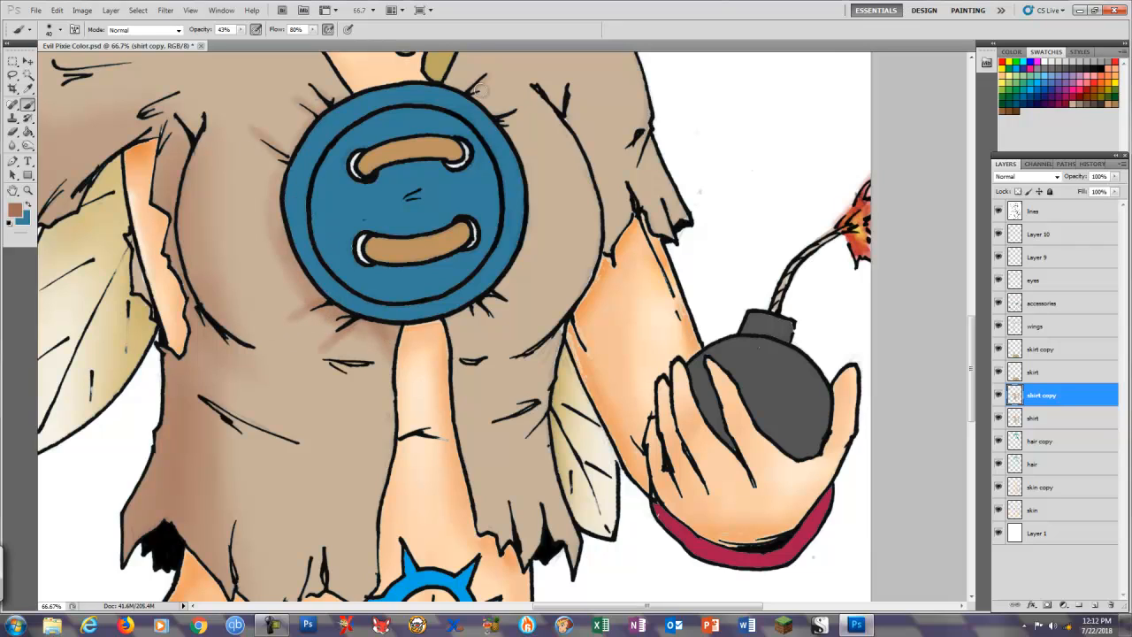
# Shade the shirt to the right of the button, under the chest and down the right front panel
pyautogui.press(']')
pyautogui.press(']')
pyautogui.moveTo(504, 170)
pyautogui.mouseDown()
pyautogui.moveTo(438, 350)
pyautogui.moveTo(472, 513)
pyautogui.mouseUp()
pyautogui.moveTo(544, 354)
pyautogui.mouseDown()
pyautogui.moveTo(543, 418)
pyautogui.moveTo(575, 265)
pyautogui.moveTo(567, 504)
pyautogui.moveTo(522, 425)
pyautogui.moveTo(547, 531)
pyautogui.mouseUp()
pyautogui.moveTo(621, 231); pyautogui.dragTo(612, 442)
# Shade the shirt's shoulders and right sleeve with a 400 px brush
pyautogui.press(']')
pyautogui.press(']')
pyautogui.press(']')
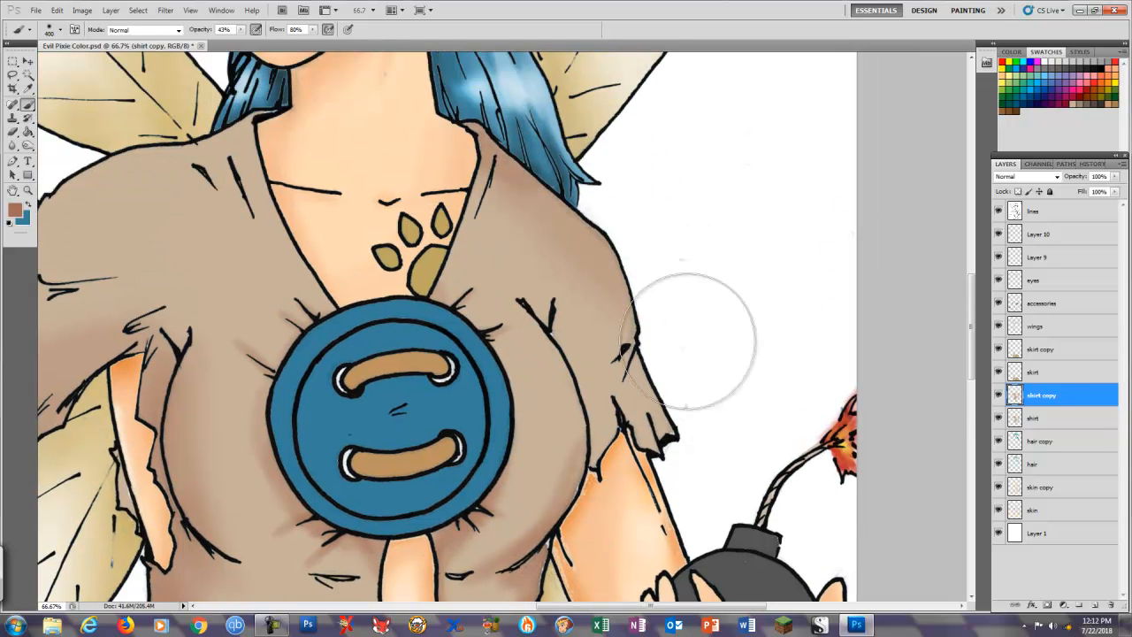
pyautogui.moveTo(206, 299); pyautogui.dragTo(415, 257)
# Shade the creases around the shirt's left shoulder and sleeve with a 40 px brush
pyautogui.press('[')
pyautogui.press('[')
pyautogui.press('[')
pyautogui.press('[')
pyautogui.press('[')
pyautogui.press('[')
pyautogui.press('[')
pyautogui.press('[')
pyautogui.press('[')
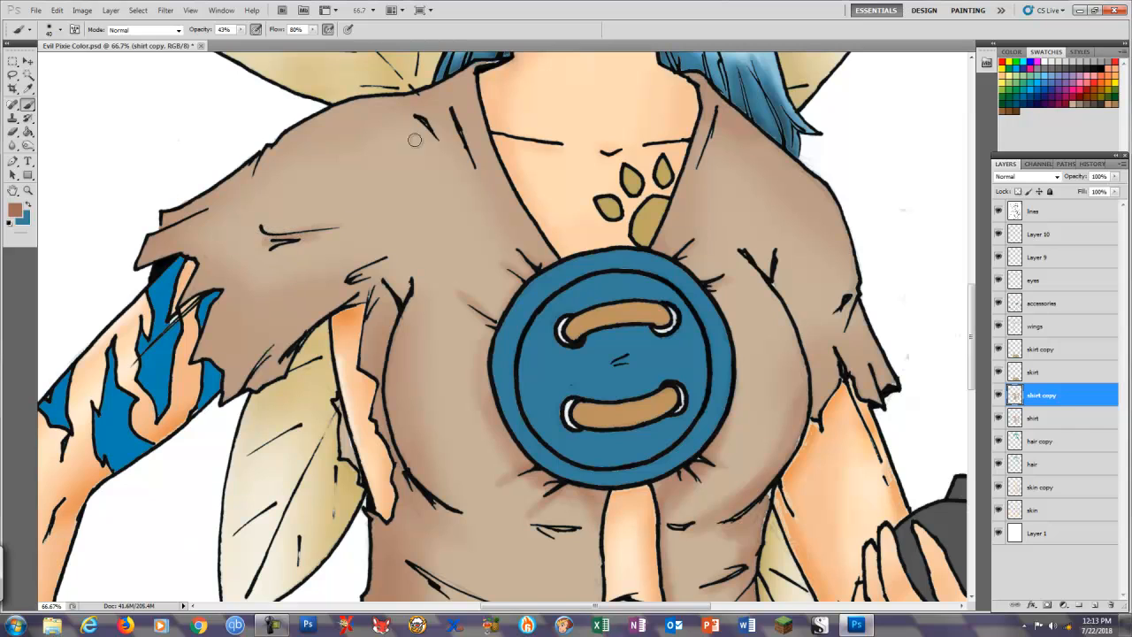
# Shade along the left chest contour and the fold beneath it with a larger brush
pyautogui.press(']')
pyautogui.press(']')
pyautogui.press(']')
pyautogui.press(']')
pyautogui.press(']')
pyautogui.press(']')
pyautogui.moveTo(403, 422); pyautogui.dragTo(404, 359)
pyautogui.moveTo(434, 473); pyautogui.dragTo(535, 511)
pyautogui.moveTo(443, 547); pyautogui.dragTo(541, 298)
# Shade the folds and lower edge of the shirt's left front panel with a 175 px brush
pyautogui.press(']')
pyautogui.press(']')
pyautogui.press(']')
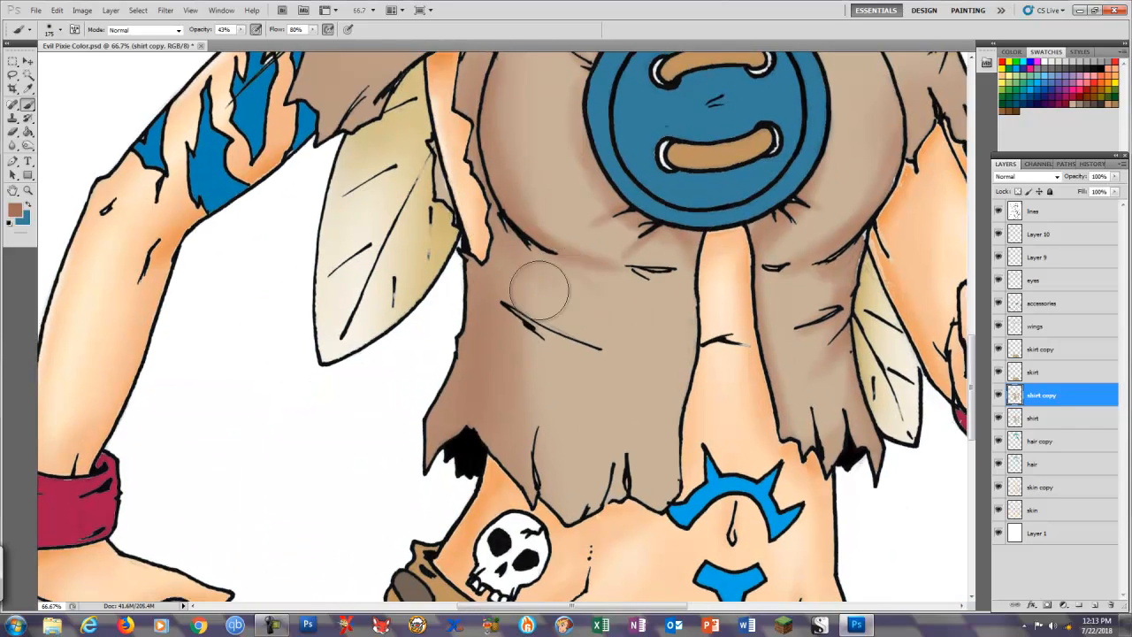
pyautogui.moveTo(612, 282)
pyautogui.mouseDown()
pyautogui.moveTo(546, 282)
pyautogui.moveTo(591, 348)
pyautogui.mouseUp()
pyautogui.moveTo(654, 283); pyautogui.dragTo(699, 299)
pyautogui.moveTo(612, 470)
pyautogui.mouseDown()
pyautogui.moveTo(596, 508)
pyautogui.moveTo(649, 501)
pyautogui.mouseUp()
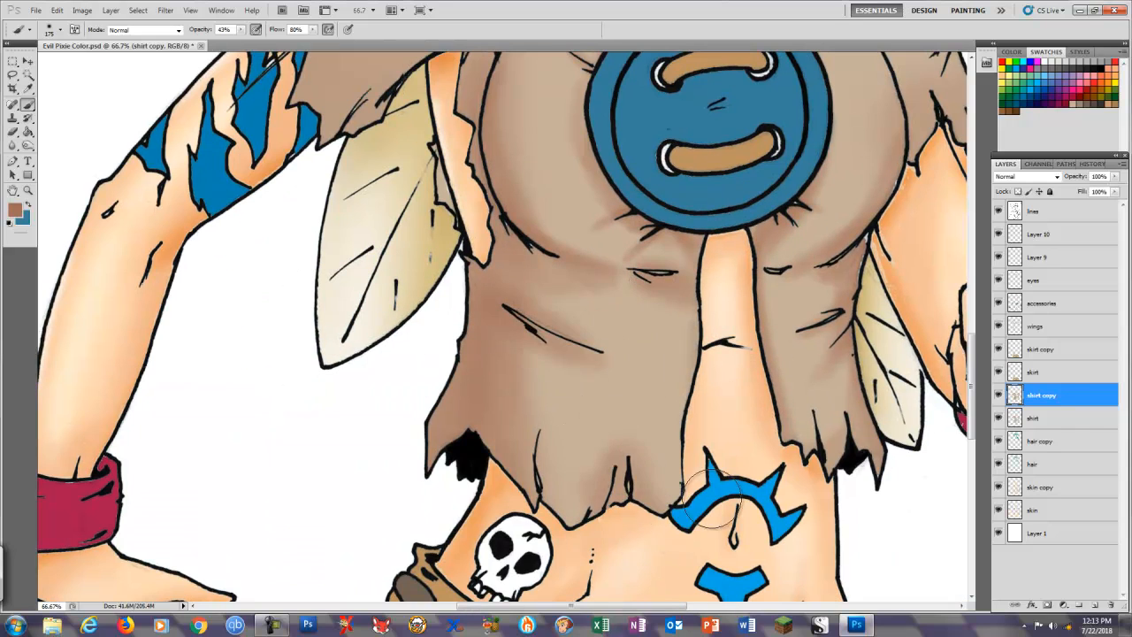
# Shade the creases in the shirt's torn hem on both front panels with a 45 px brush
pyautogui.press('[')
pyautogui.press('[')
pyautogui.press('[')
pyautogui.press('[')
pyautogui.moveTo(799, 441); pyautogui.dragTo(793, 396)
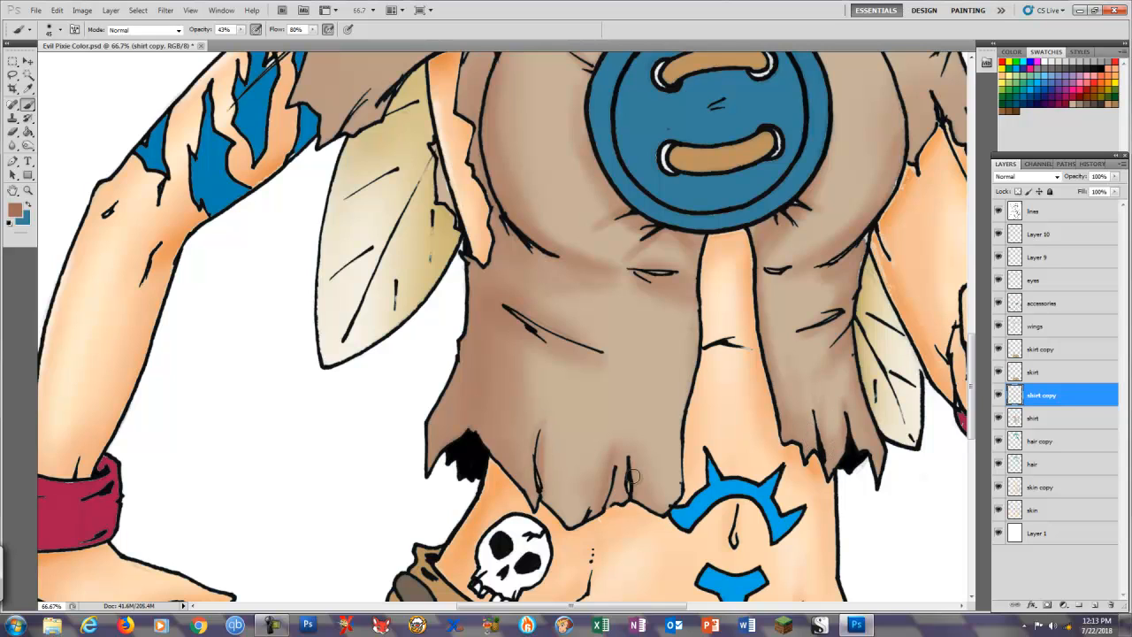
# Lighten the chest and both lower front panels with a 150 px dodge/burn brush on midtones at 44% exposure
pyautogui.hotkey('ctrl', '0')
pyautogui.press('o')
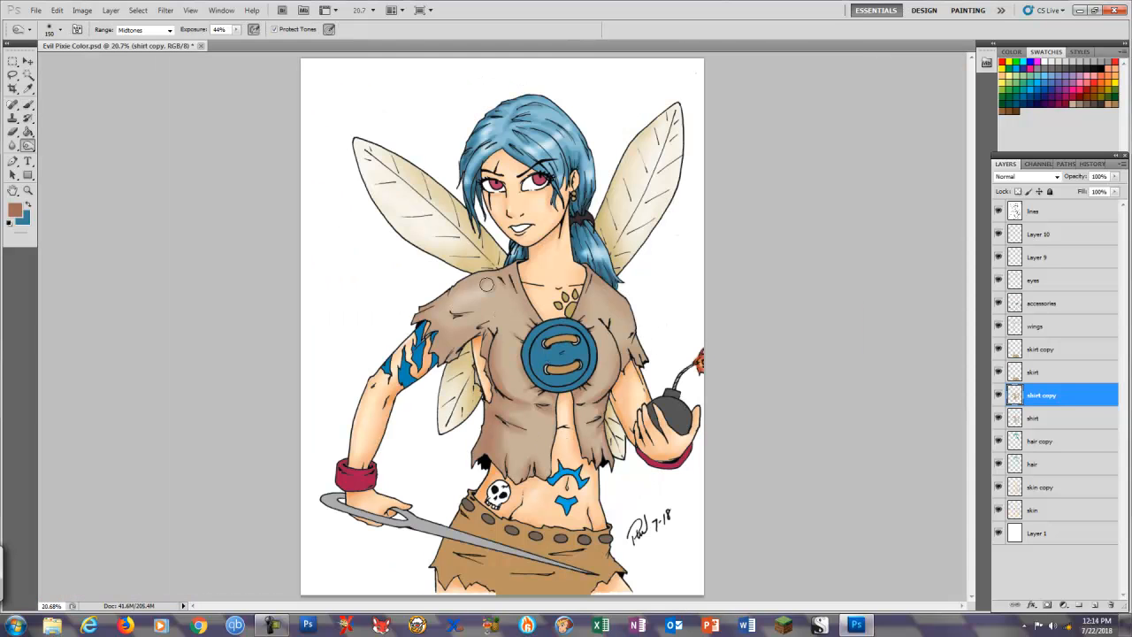
pyautogui.moveTo(486, 287); pyautogui.dragTo(449, 307)
pyautogui.hotkey('ctrl', 'z')
pyautogui.hotkey('ctrl', '+')
pyautogui.hotkey('ctrl', '+')
pyautogui.moveTo(653, 360); pyautogui.dragTo(665, 392)
pyautogui.moveTo(515, 364); pyautogui.dragTo(544, 407)
pyautogui.moveTo(562, 483); pyautogui.dragTo(555, 522)
pyautogui.moveTo(640, 481); pyautogui.dragTo(639, 502)
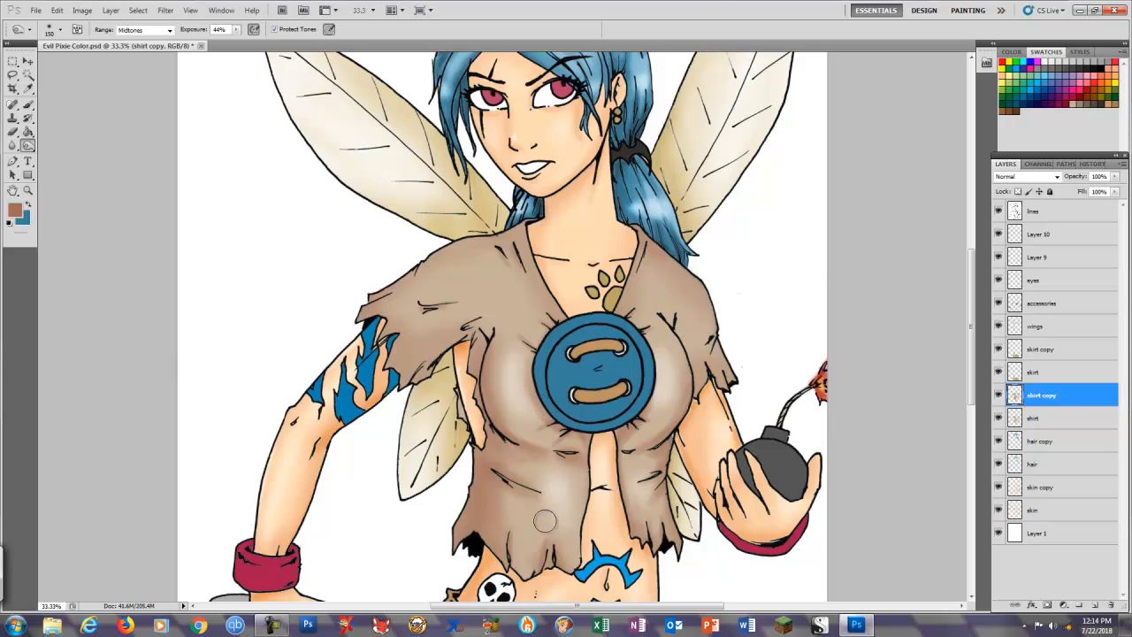
# Lighten both shoulders and the right sleeve of the shirt, then reduce the dodge/burn brush to 80 px
pyautogui.moveTo(462, 276); pyautogui.dragTo(419, 294)
pyautogui.moveTo(657, 269); pyautogui.dragTo(667, 292)
pyautogui.moveTo(694, 323); pyautogui.dragTo(699, 345)
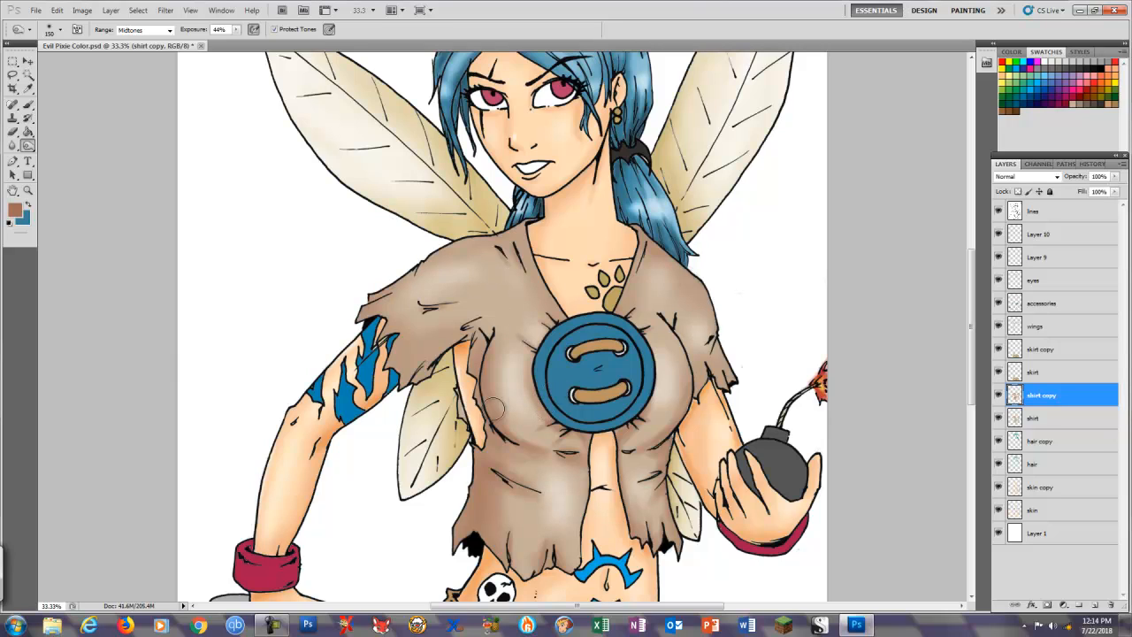
pyautogui.press('[')
pyautogui.press('[')
pyautogui.press('[')
pyautogui.press('[')
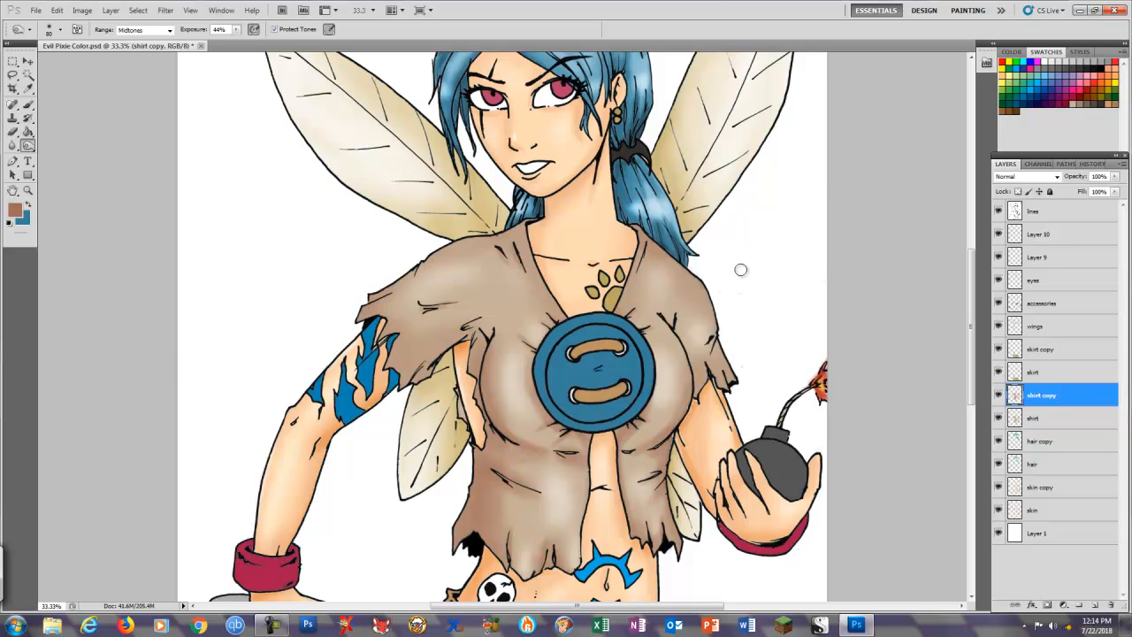
pyautogui.hotkey('ctrl', '0')
pyautogui.click(1042, 351)
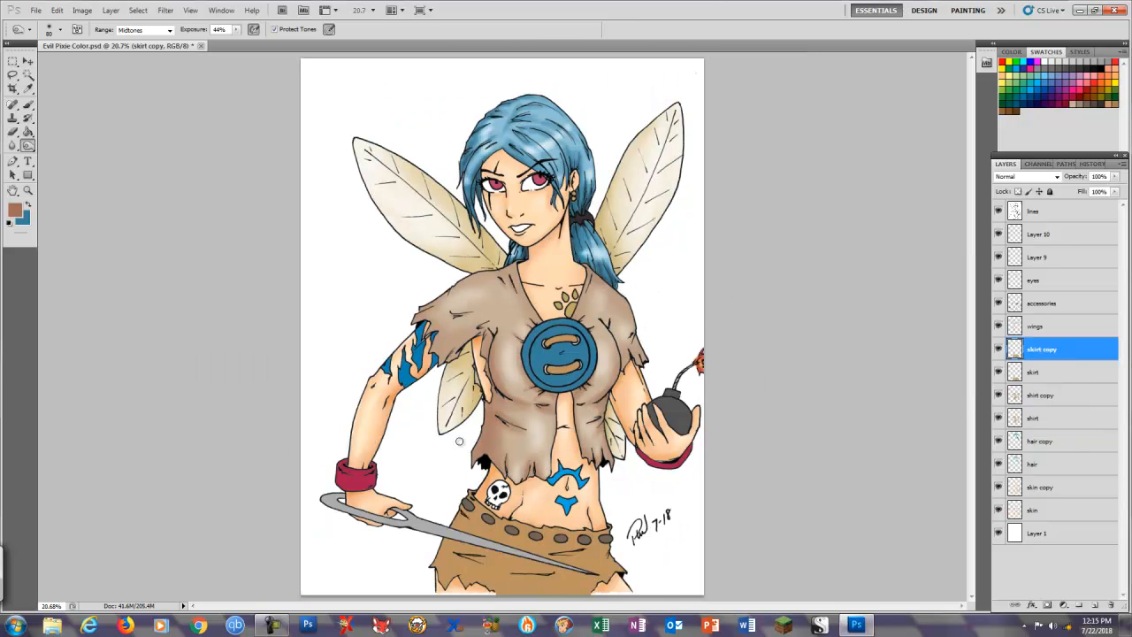
pyautogui.keyDown('ctrl'); pyautogui.click(637, 391); pyautogui.keyUp('ctrl')
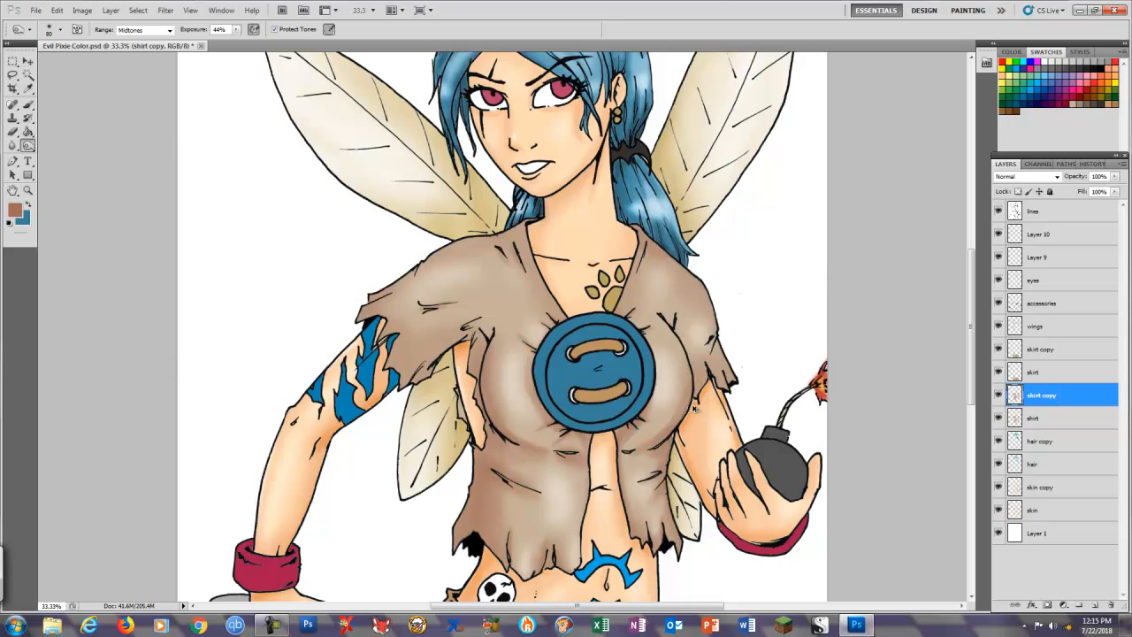
# Set the exposure to 33% and darken the sleeves, left side and hem of the shirt with a 175 px brush
pyautogui.moveTo(236, 29); pyautogui.dragTo(229, 32)
pyautogui.moveTo(731, 401); pyautogui.dragTo(701, 383)
pyautogui.moveTo(414, 373)
pyautogui.mouseDown()
pyautogui.moveTo(454, 342)
pyautogui.moveTo(476, 398)
pyautogui.mouseUp()
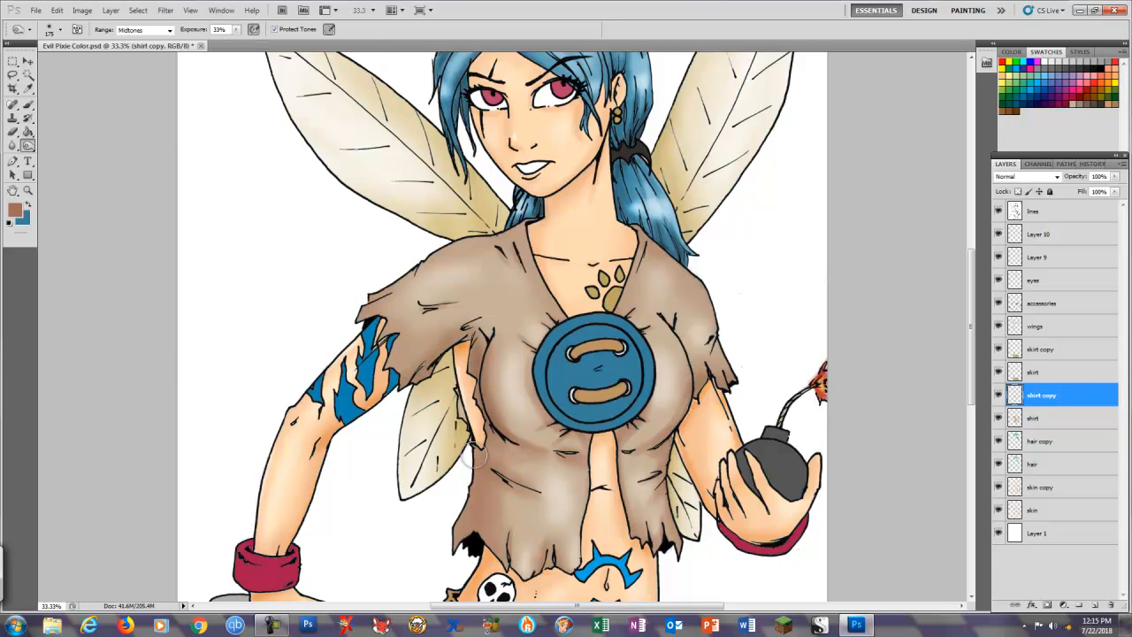
pyautogui.moveTo(475, 456); pyautogui.dragTo(466, 530)
pyautogui.moveTo(517, 563)
pyautogui.mouseDown()
pyautogui.moveTo(567, 561)
pyautogui.moveTo(605, 453)
pyautogui.mouseUp()
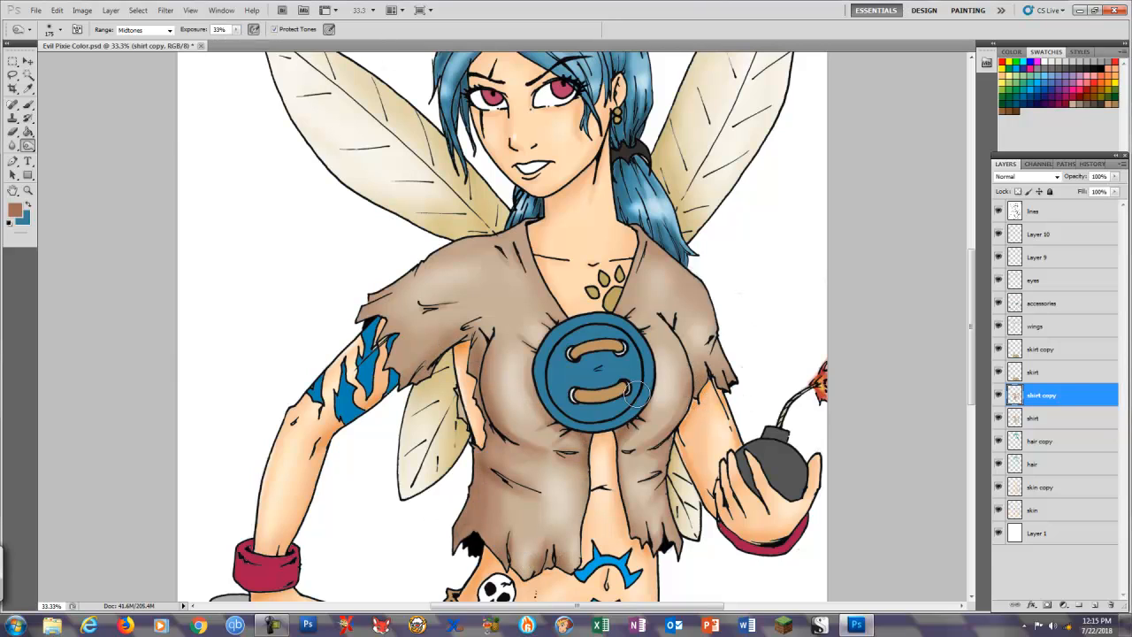
# Darken the shirt around the button, across the left shoulder and down the right front panel with the dodge/burn brush
pyautogui.moveTo(637, 394); pyautogui.dragTo(650, 346)
pyautogui.moveTo(565, 321); pyautogui.dragTo(535, 368)
pyautogui.moveTo(553, 290)
pyautogui.mouseDown()
pyautogui.moveTo(553, 263)
pyautogui.moveTo(632, 229)
pyautogui.moveTo(512, 254)
pyautogui.moveTo(495, 229)
pyautogui.moveTo(383, 290)
pyautogui.mouseUp()
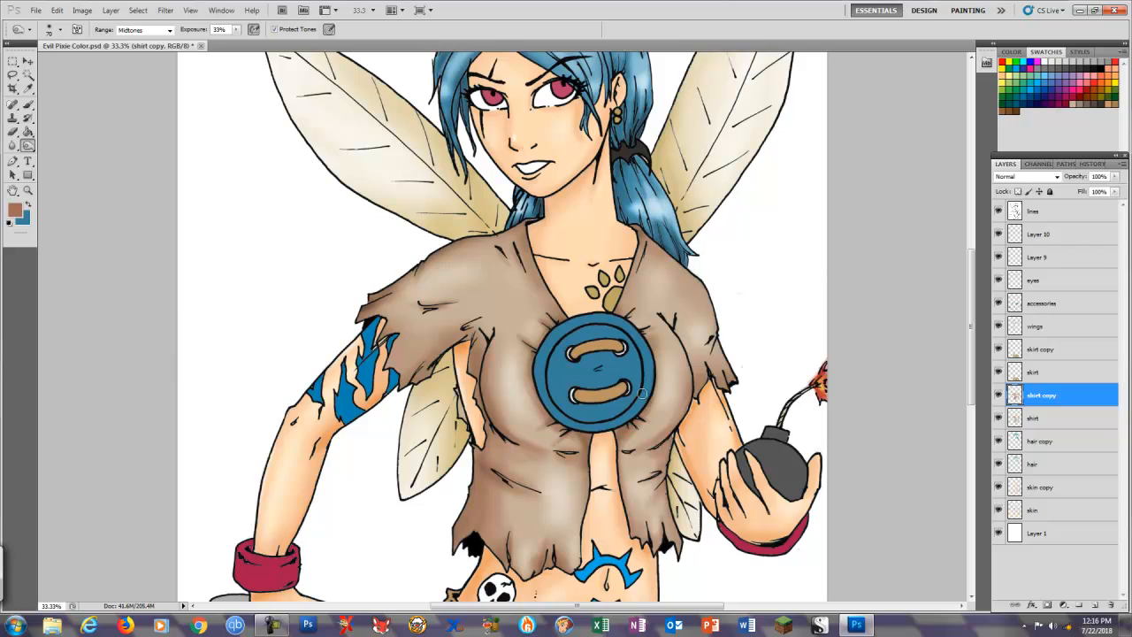
pyautogui.moveTo(681, 416); pyautogui.dragTo(636, 542)
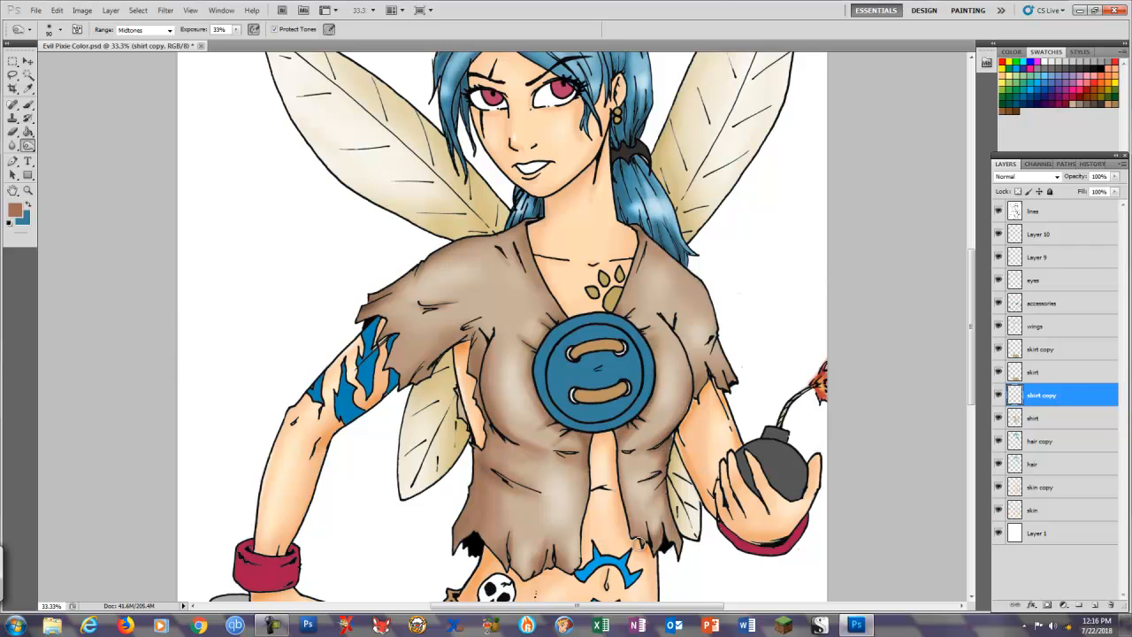
pyautogui.press('b')
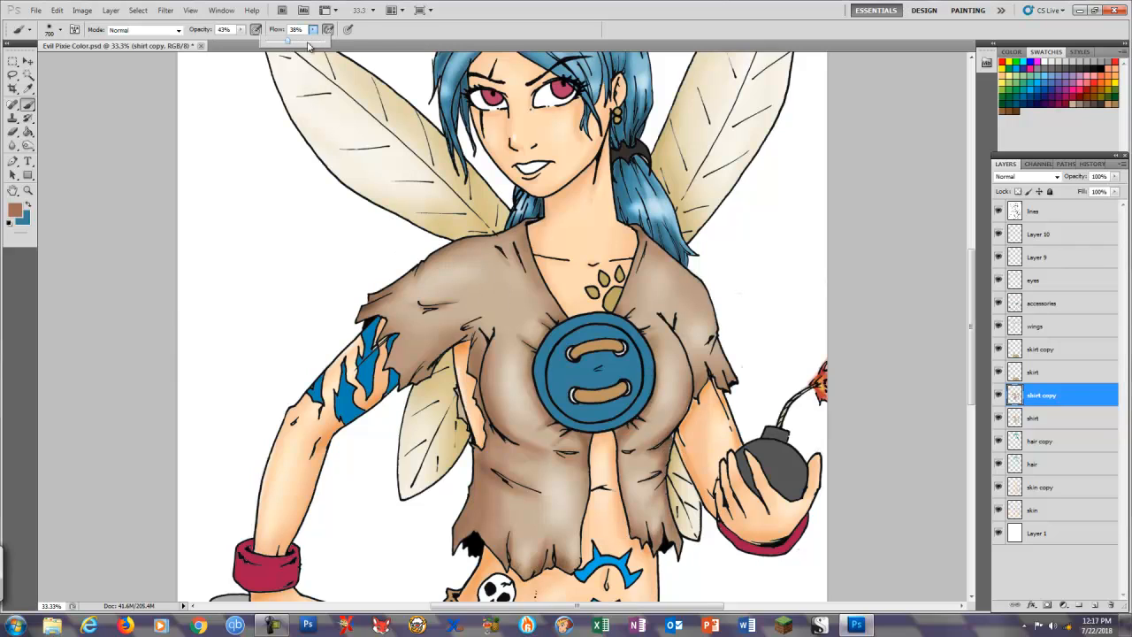
pyautogui.press('o')
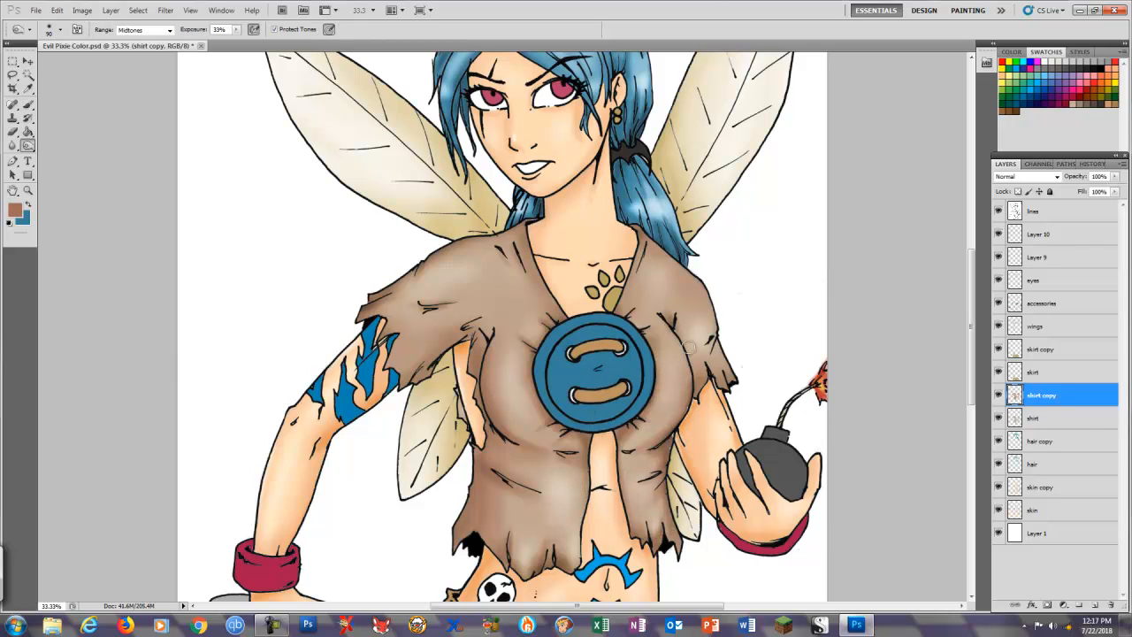
pyautogui.hotkey('ctrl', '0')
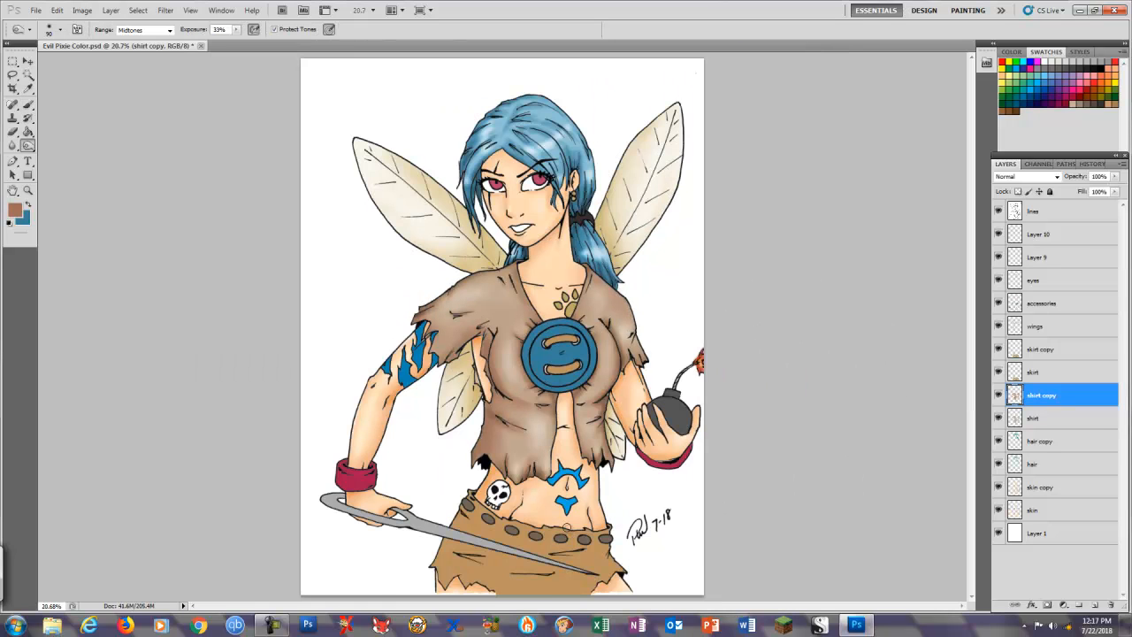
# Make skirt copy the active layer, with the skirt enlarged for detail work
pyautogui.press('w')
pyautogui.hotkey('ctrl', '+')
pyautogui.hotkey('ctrl', '+')
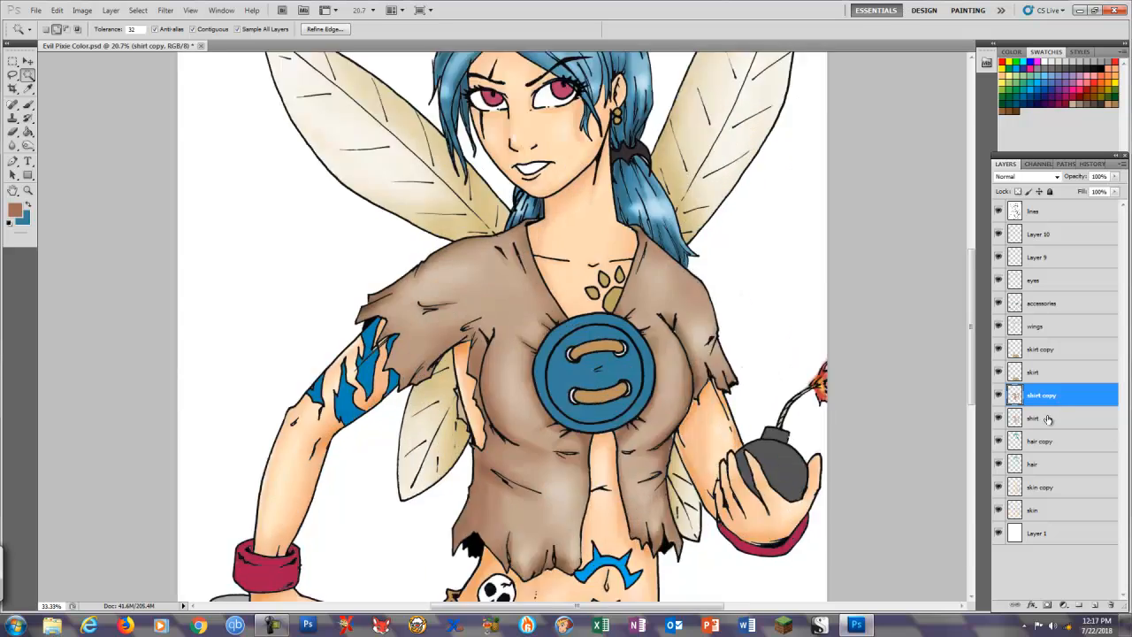
pyautogui.hotkey('ctrl', '+')
pyautogui.moveTo(757, 584); pyautogui.dragTo(811, 67)
pyautogui.moveTo(811, 521); pyautogui.dragTo(802, 554)
pyautogui.click(1044, 350)
# Sample the skirt's brown, set a darker shade as the foreground colour and shade the skirt's left side with a 700 px brush
pyautogui.press('b')
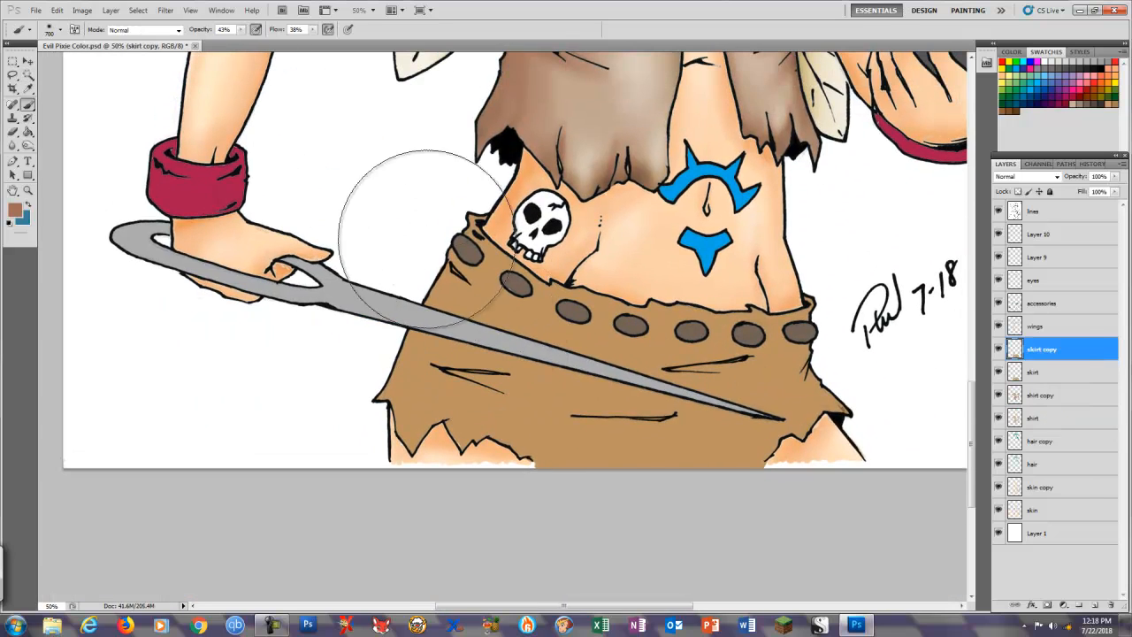
pyautogui.press('i')
pyautogui.click(495, 301)
pyautogui.click(16, 210)
pyautogui.moveTo(838, 364)
pyautogui.mouseDown()
pyautogui.moveTo(853, 386)
pyautogui.moveTo(856, 376)
pyautogui.mouseUp()
pyautogui.click(1035, 310)
pyautogui.press('b')
pyautogui.moveTo(467, 248); pyautogui.dragTo(425, 372)
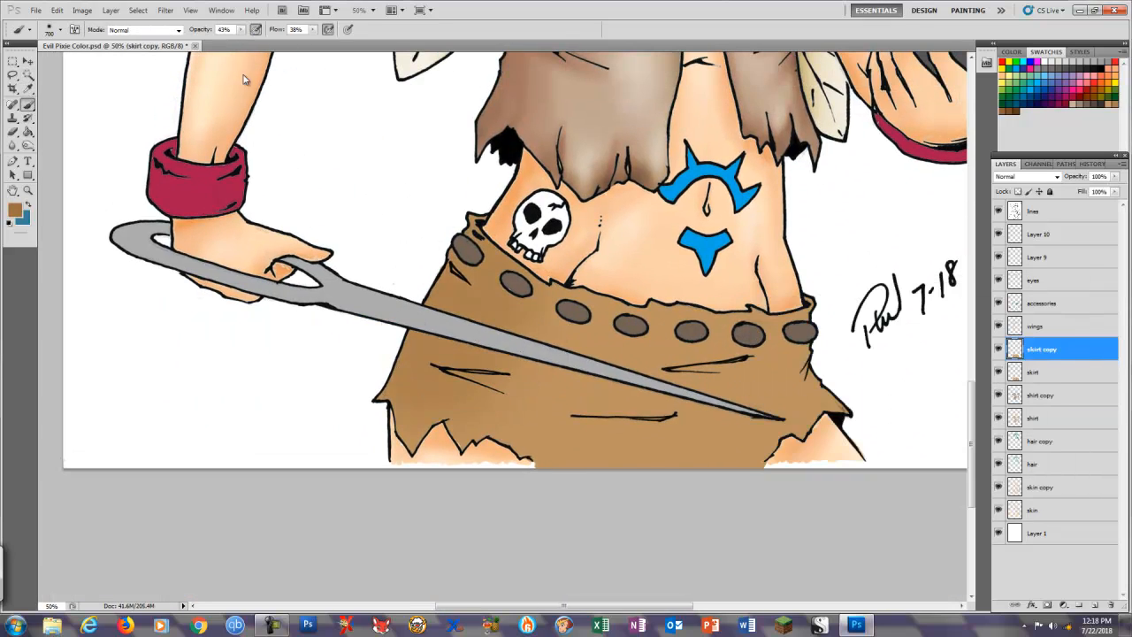
# Set the brush flow to 63% and shade the body of the skirt with a 500 px brush
pyautogui.hotkey('shift', '6')
pyautogui.hotkey('shift', '3')
pyautogui.press('[')
pyautogui.press('[')
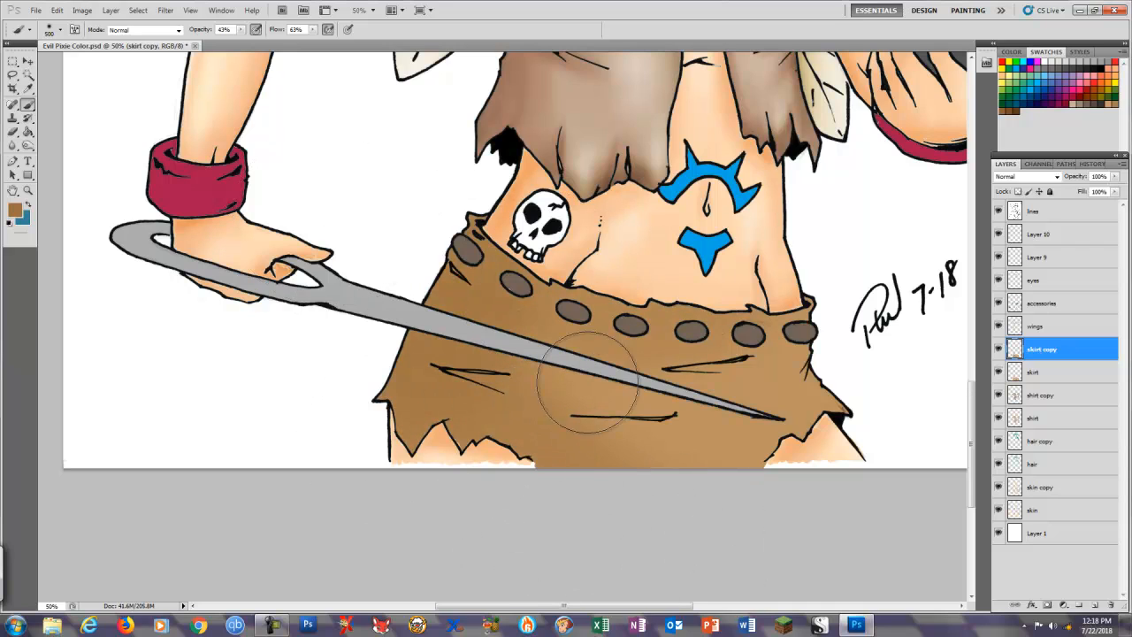
# Shade the skirt's creases and right edge with a 50 px brush
pyautogui.press('[')
pyautogui.press('[')
pyautogui.press('[')
pyautogui.press('[')
pyautogui.press('[')
pyautogui.press('[')
pyautogui.press('[')
pyautogui.press('[')
pyautogui.press('[')
pyautogui.press('[')
pyautogui.press('[')
pyautogui.press('[')
pyautogui.press('[')
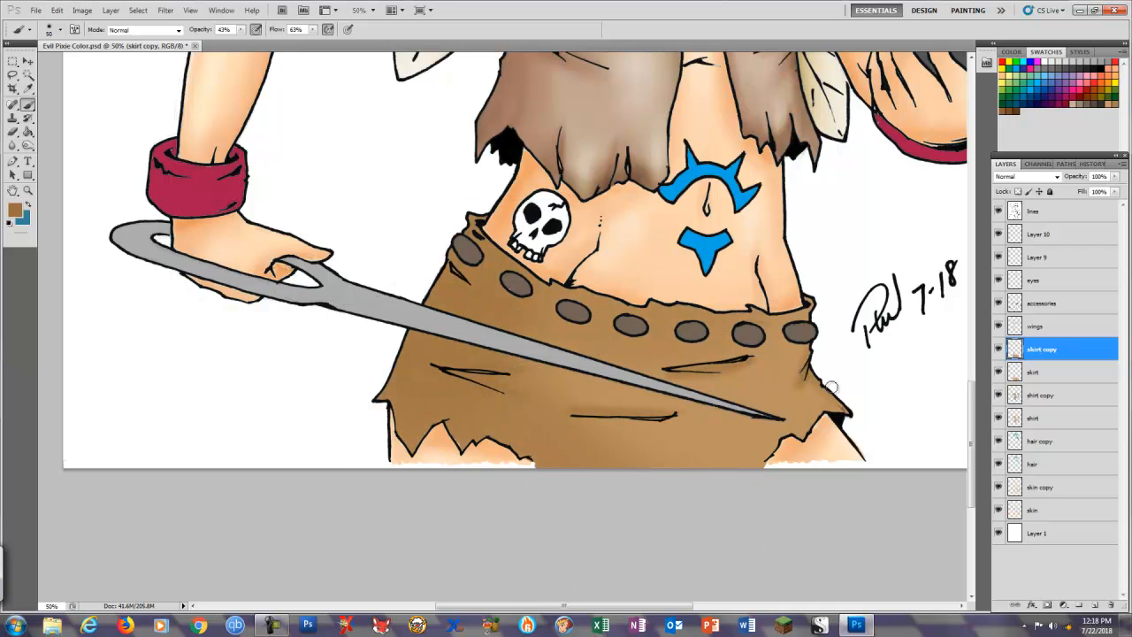
# Darken the skirt's left side with a 200 px dodge/burn brush at 33% exposure
pyautogui.press(']')
pyautogui.press(']')
pyautogui.press(']')
pyautogui.press(']')
pyautogui.press(']')
pyautogui.press(']')
pyautogui.press(']')
pyautogui.press(']')
pyautogui.press('o')
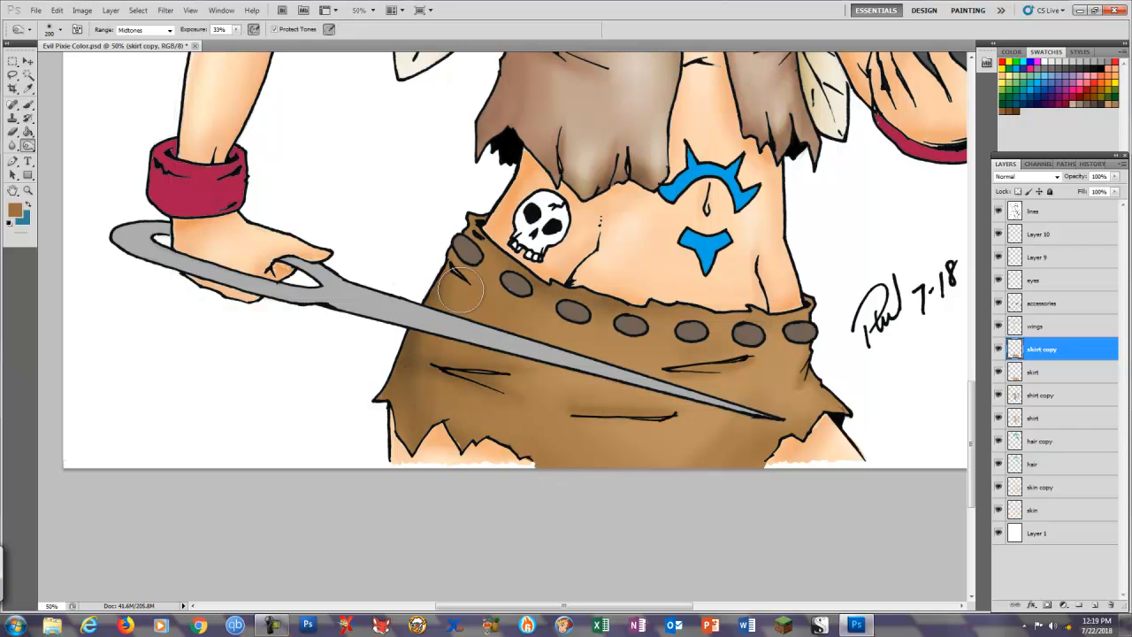
# Darken the skirt along the waistband and around its studs with a 60 px dodge/burn brush
pyautogui.press('[')
pyautogui.press('[')
pyautogui.press('[')
pyautogui.press('[')
pyautogui.press('[')
pyautogui.press('[')
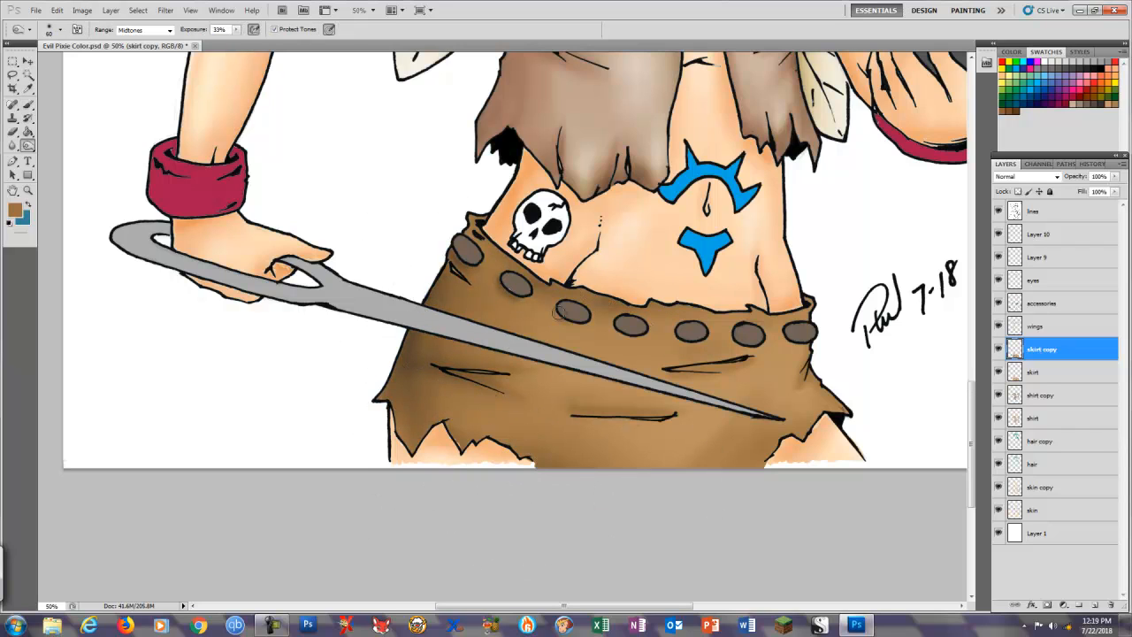
pyautogui.moveTo(708, 309); pyautogui.dragTo(733, 304)
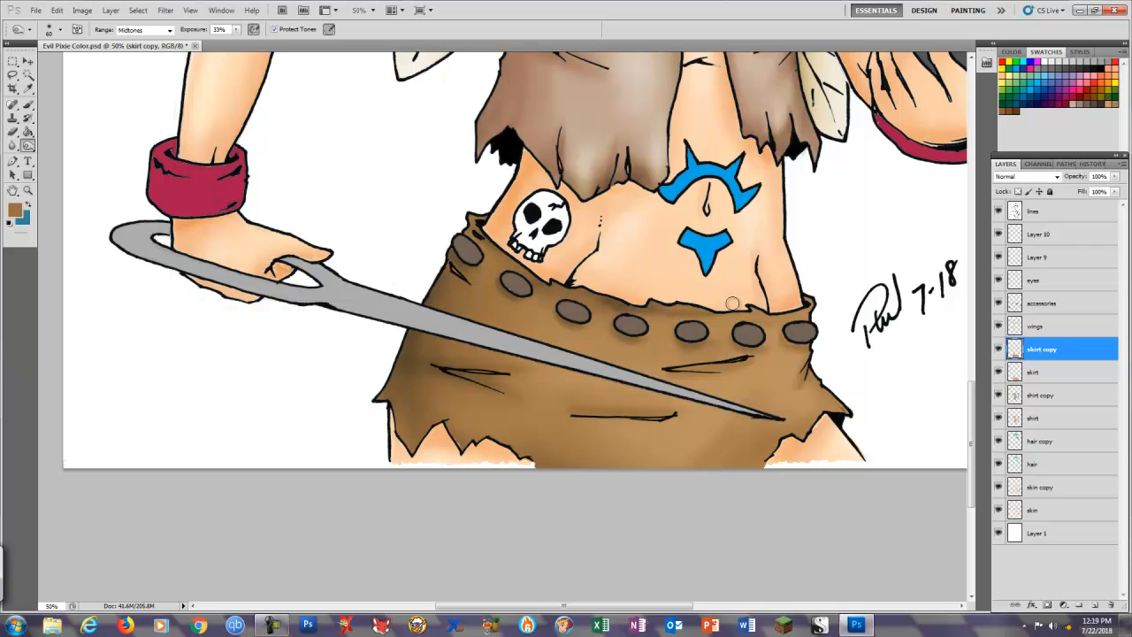
# Lighten the middle of the skirt around the needle and the centre fold with a 200 px dodge/burn brush
pyautogui.moveTo(614, 372)
pyautogui.mouseDown()
pyautogui.moveTo(662, 392)
pyautogui.moveTo(713, 383)
pyautogui.mouseUp()
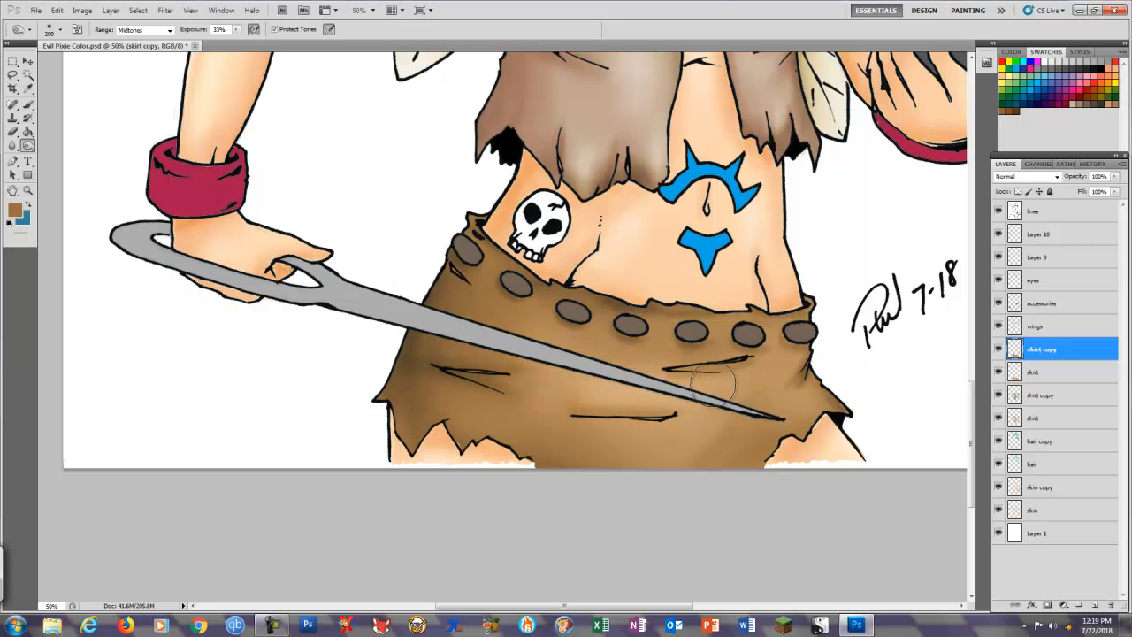
pyautogui.moveTo(568, 385)
pyautogui.mouseDown()
pyautogui.moveTo(581, 404)
pyautogui.moveTo(560, 412)
pyautogui.moveTo(667, 424)
pyautogui.mouseUp()
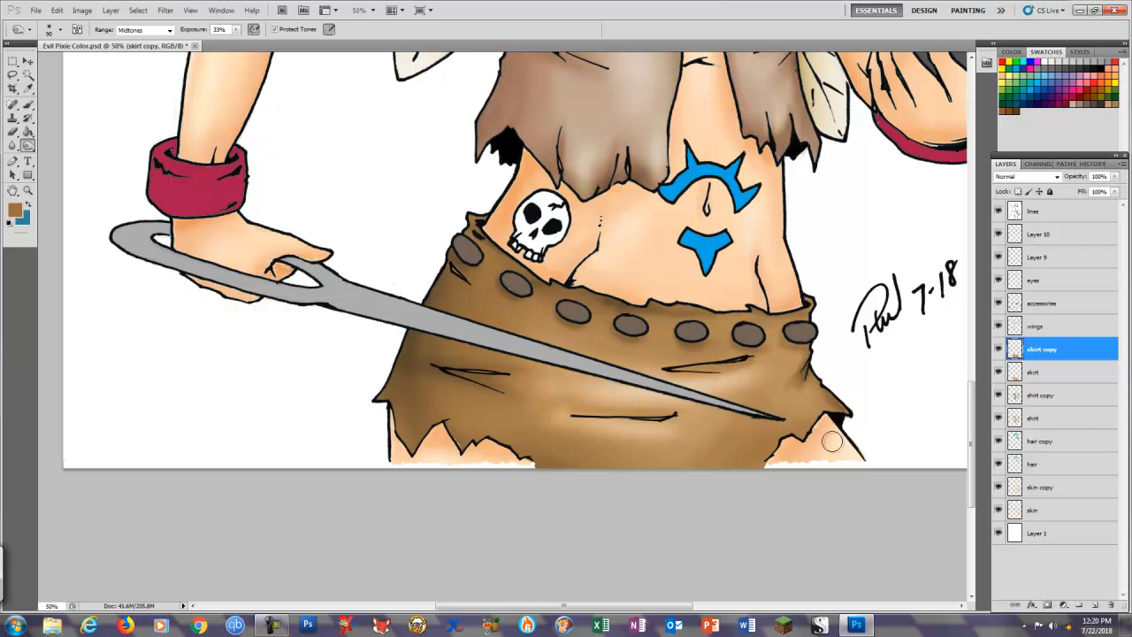
pyautogui.press('b')
pyautogui.hotkey('ctrl', '0')
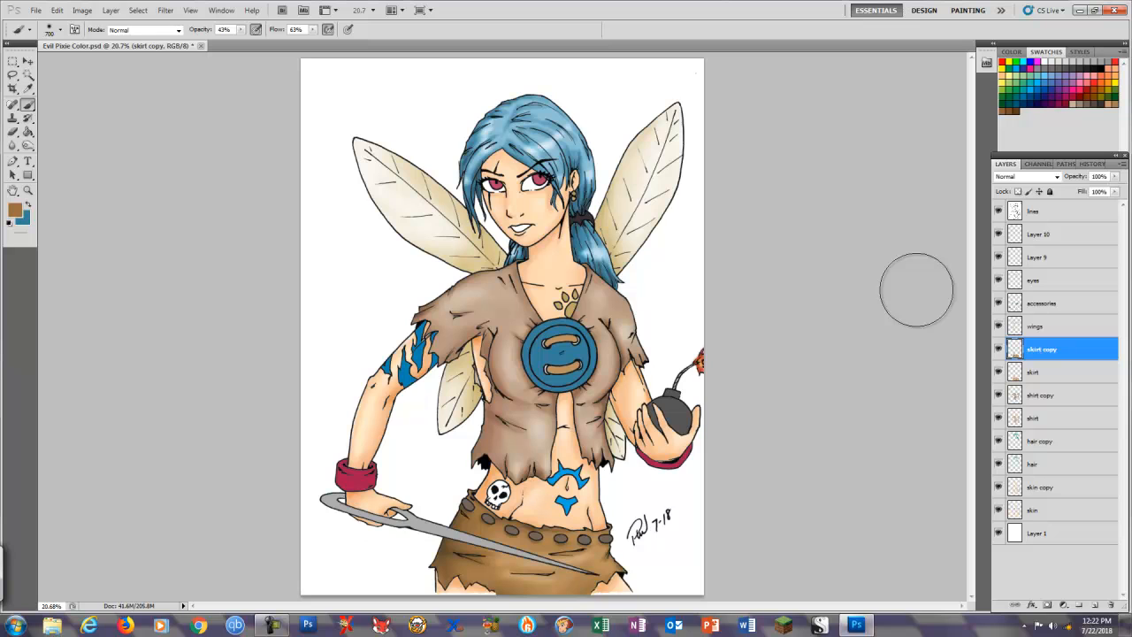
# Darken the edges of the face and neck on the skin copy layer with a 300 px burn brush at 33% exposure
pyautogui.click(1040, 487)
pyautogui.hotkey('ctrl', '+')
pyautogui.hotkey('ctrl', '+')
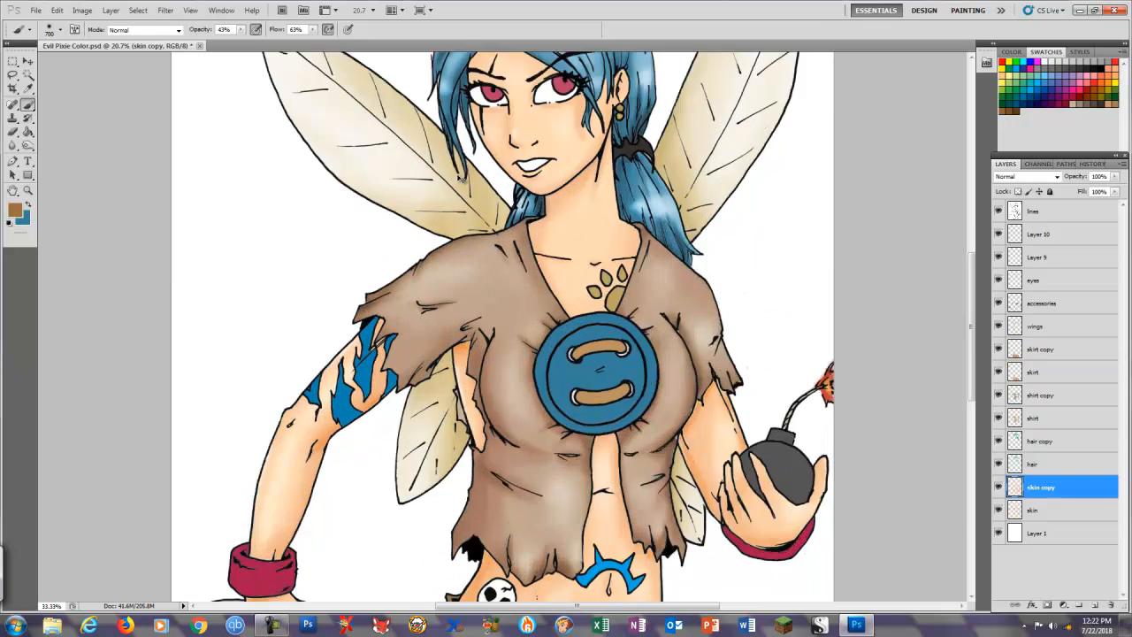
pyautogui.hotkey('ctrl', '+')
pyautogui.hotkey('ctrl', '+')
pyautogui.moveTo(496, 141); pyautogui.dragTo(341, 558)
pyautogui.press('o')
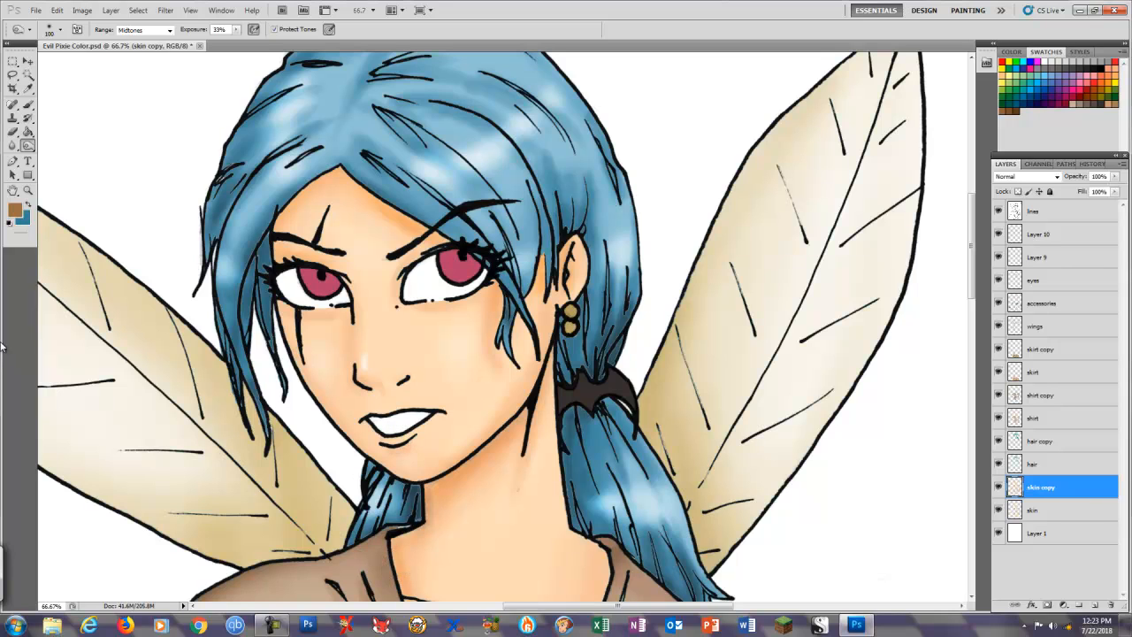
pyautogui.press(']')
pyautogui.press(']')
pyautogui.press(']')
pyautogui.press(']')
pyautogui.press(']')
pyautogui.press(']')
pyautogui.hotkey('ctrl', '-')
pyautogui.moveTo(495, 582); pyautogui.dragTo(554, 453)
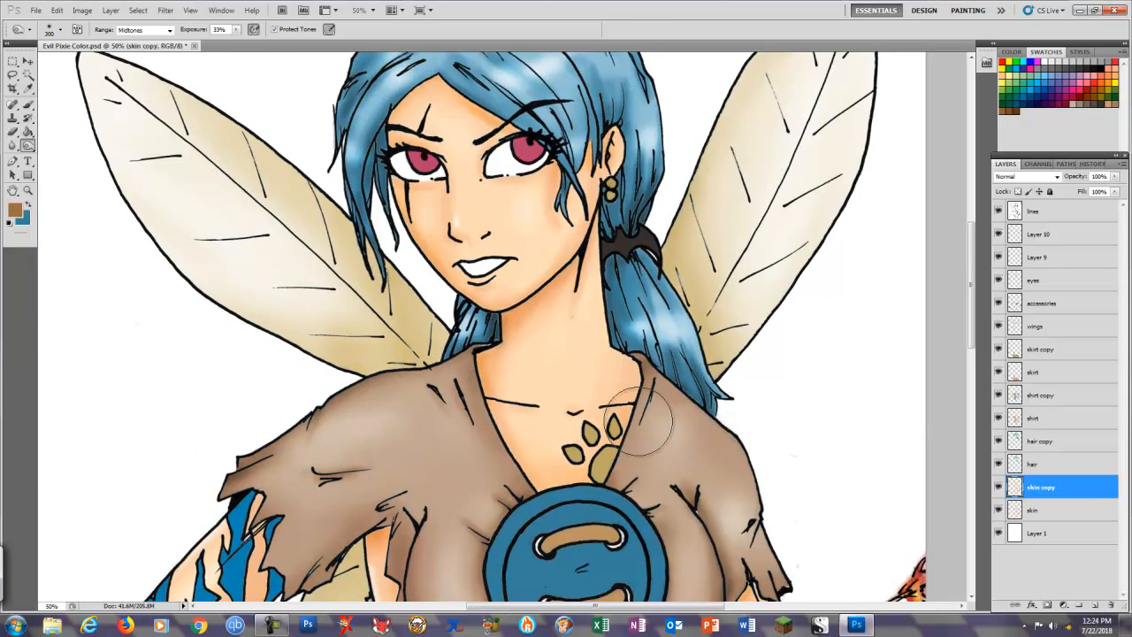
pyautogui.moveTo(343, 406)
pyautogui.mouseDown()
pyautogui.moveTo(331, 387)
pyautogui.moveTo(373, 285)
pyautogui.mouseUp()
pyautogui.moveTo(531, 240); pyautogui.dragTo(518, 389)
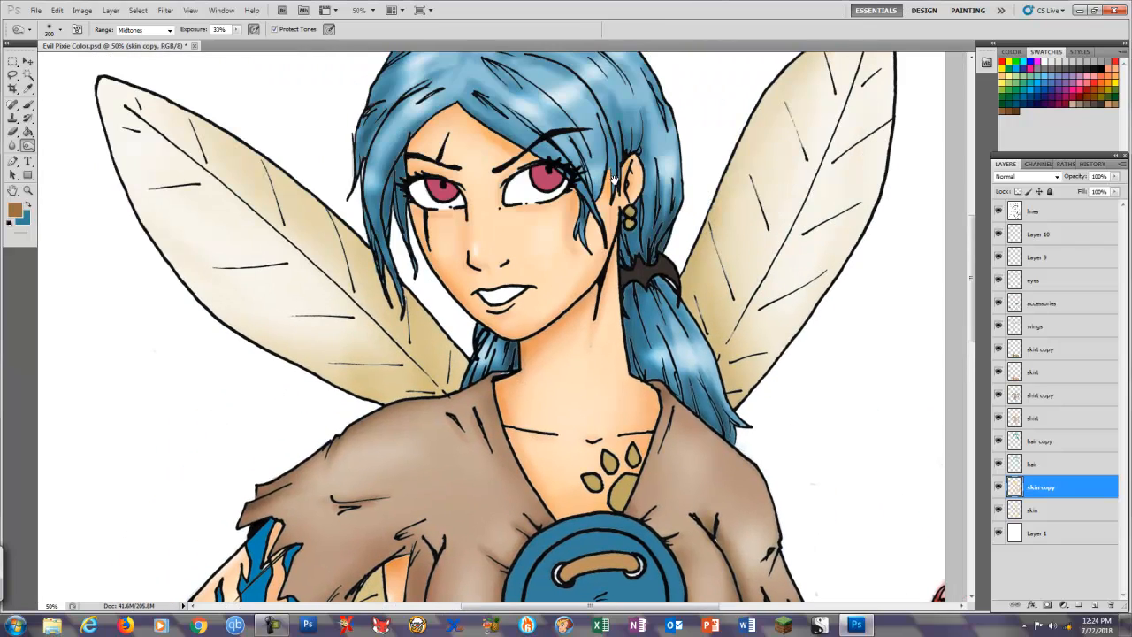
# Darken the skin under the jawline and around the nose with a 25 px burn brush
pyautogui.hotkey('ctrl', '+')
pyautogui.hotkey('ctrl', '+')
pyautogui.hotkey('ctrl', '+')
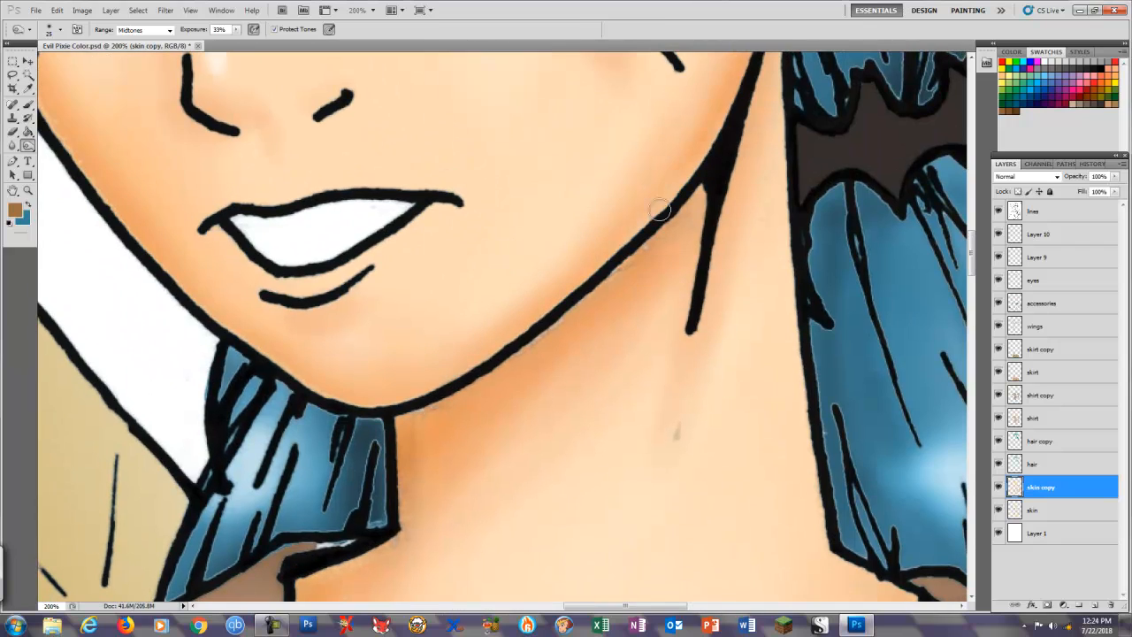
pyautogui.moveTo(423, 294); pyautogui.dragTo(641, 539)
pyautogui.moveTo(187, 157)
pyautogui.mouseDown()
pyautogui.moveTo(189, 195)
pyautogui.moveTo(361, 498)
pyautogui.mouseUp()
pyautogui.moveTo(445, 358); pyautogui.dragTo(420, 337)
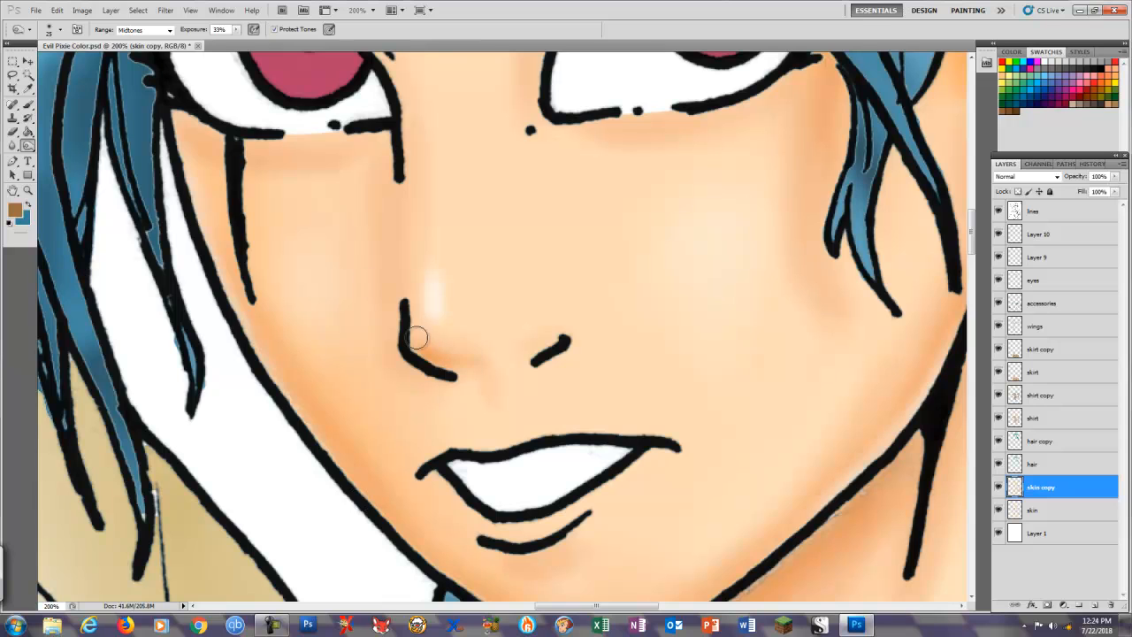
pyautogui.moveTo(482, 381); pyautogui.dragTo(490, 413)
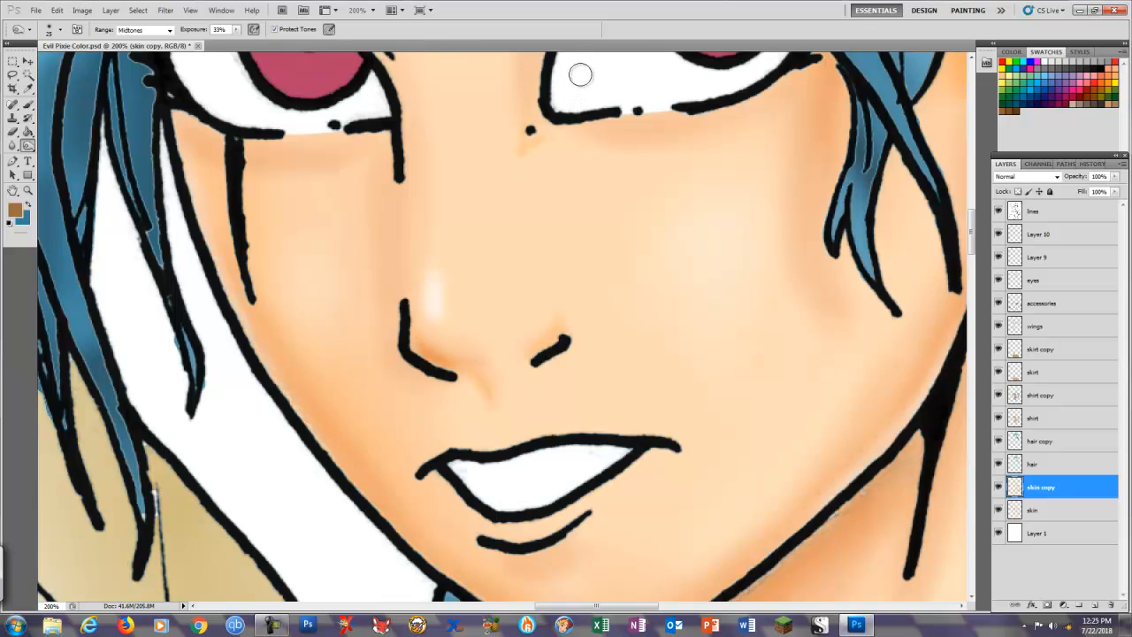
# Darken the upper parts and rims of both irises on the eyes layer with a 40 px burn brush at 33% exposure
pyautogui.hotkey('ctrl', '-')
pyautogui.hotkey('ctrl', '-')
pyautogui.hotkey('ctrl', '-')
pyautogui.click(1038, 288)
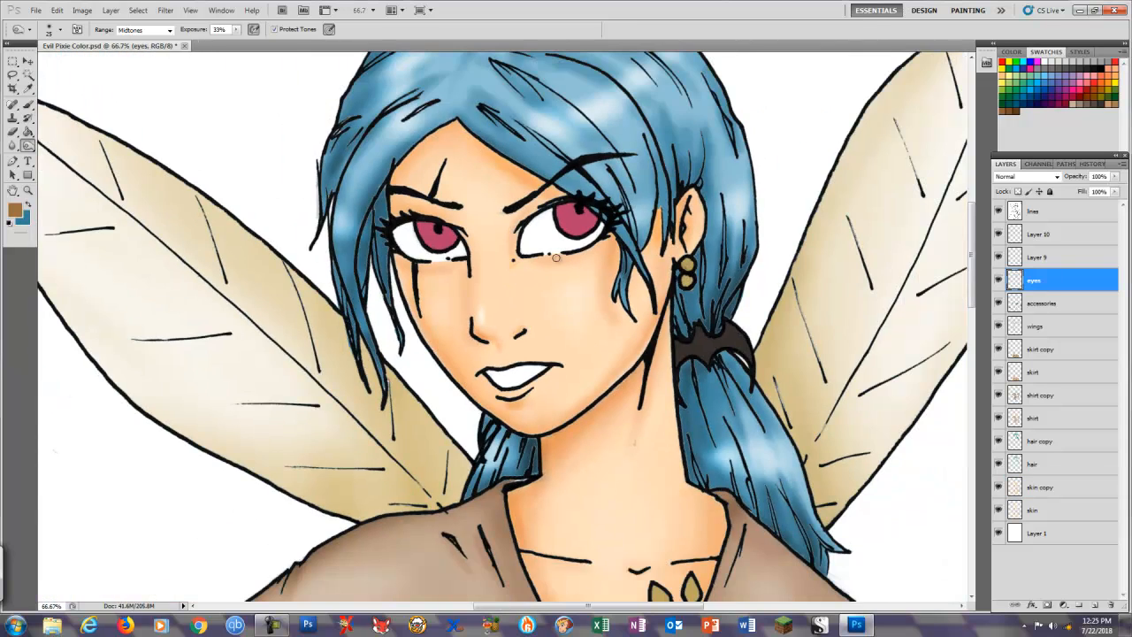
pyautogui.hotkey('ctrl', '+')
pyautogui.hotkey('ctrl', '+')
pyautogui.hotkey('ctrl', '+')
pyautogui.moveTo(509, 278); pyautogui.dragTo(498, 490)
pyautogui.press(']')
pyautogui.press(']')
pyautogui.moveTo(695, 185)
pyautogui.mouseDown()
pyautogui.moveTo(663, 198)
pyautogui.moveTo(695, 174)
pyautogui.moveTo(662, 227)
pyautogui.mouseUp()
pyautogui.moveTo(755, 229)
pyautogui.mouseDown()
pyautogui.moveTo(716, 182)
pyautogui.moveTo(665, 184)
pyautogui.mouseUp()
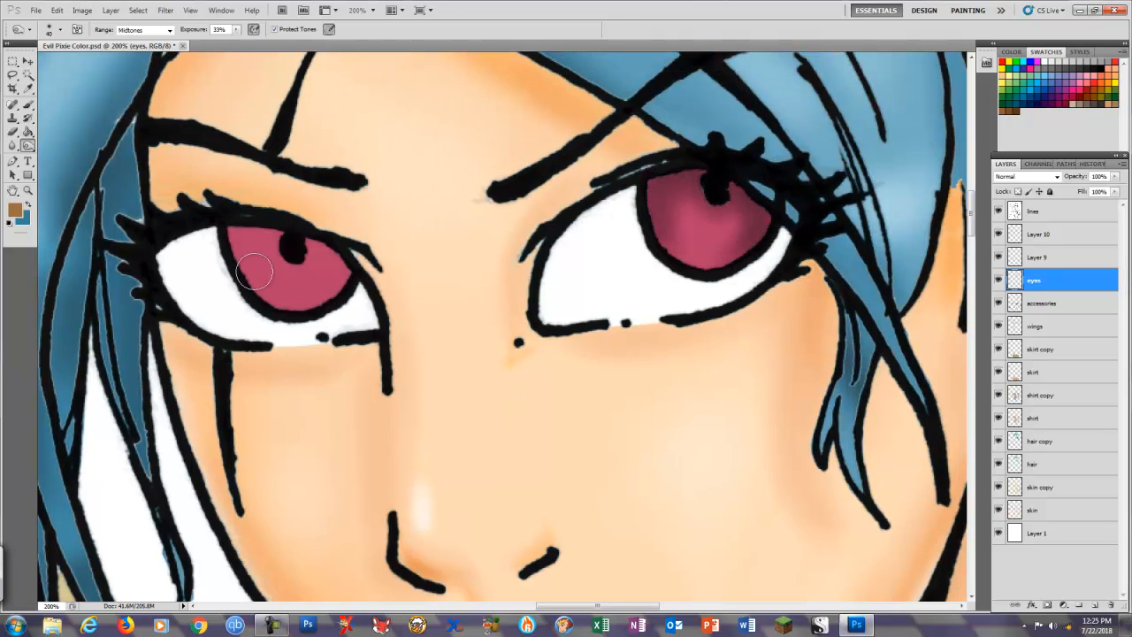
pyautogui.moveTo(256, 260)
pyautogui.mouseDown()
pyautogui.moveTo(295, 230)
pyautogui.moveTo(251, 227)
pyautogui.moveTo(291, 232)
pyautogui.moveTo(337, 282)
pyautogui.mouseUp()
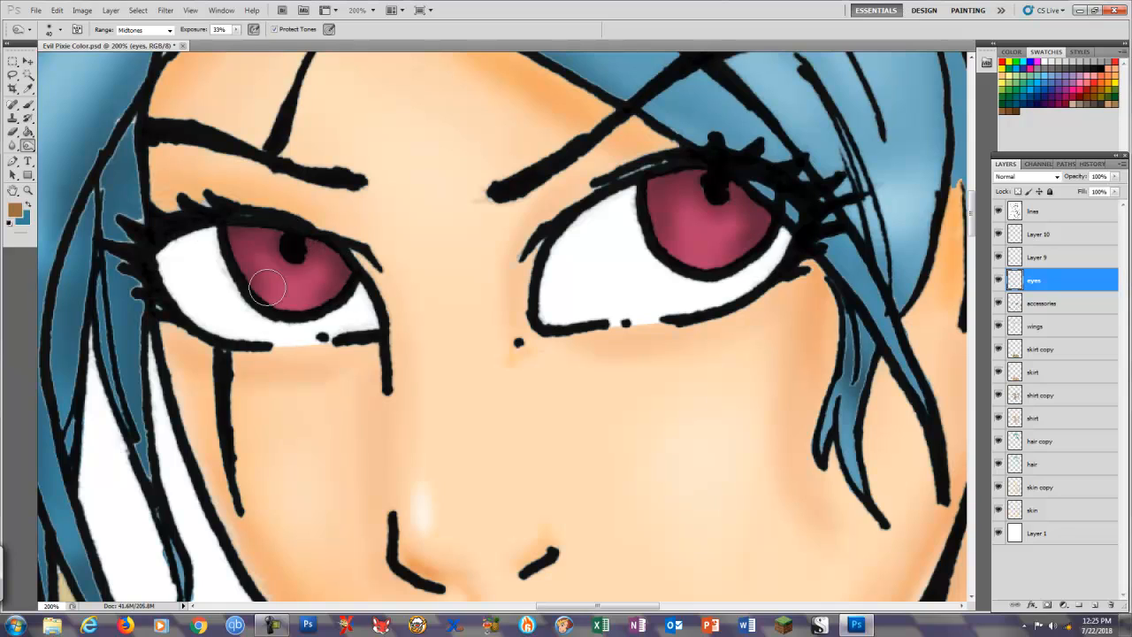
pyautogui.moveTo(249, 231); pyautogui.dragTo(328, 246)
# Paint a soft white highlight beside the pupil in each iris with the Brush tool at 43% opacity
pyautogui.press('[')
pyautogui.press('[')
pyautogui.press('[')
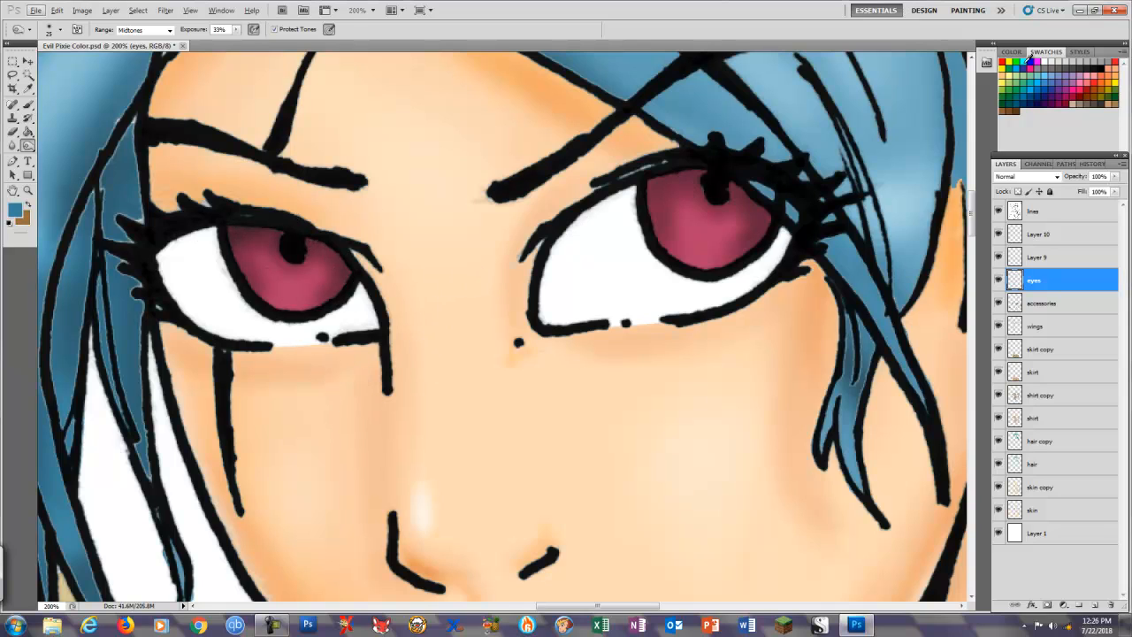
pyautogui.press('b')
pyautogui.hotkey('ctrl', 'z')
pyautogui.moveTo(720, 227)
pyautogui.mouseDown()
pyautogui.moveTo(702, 229)
pyautogui.moveTo(708, 248)
pyautogui.mouseUp()
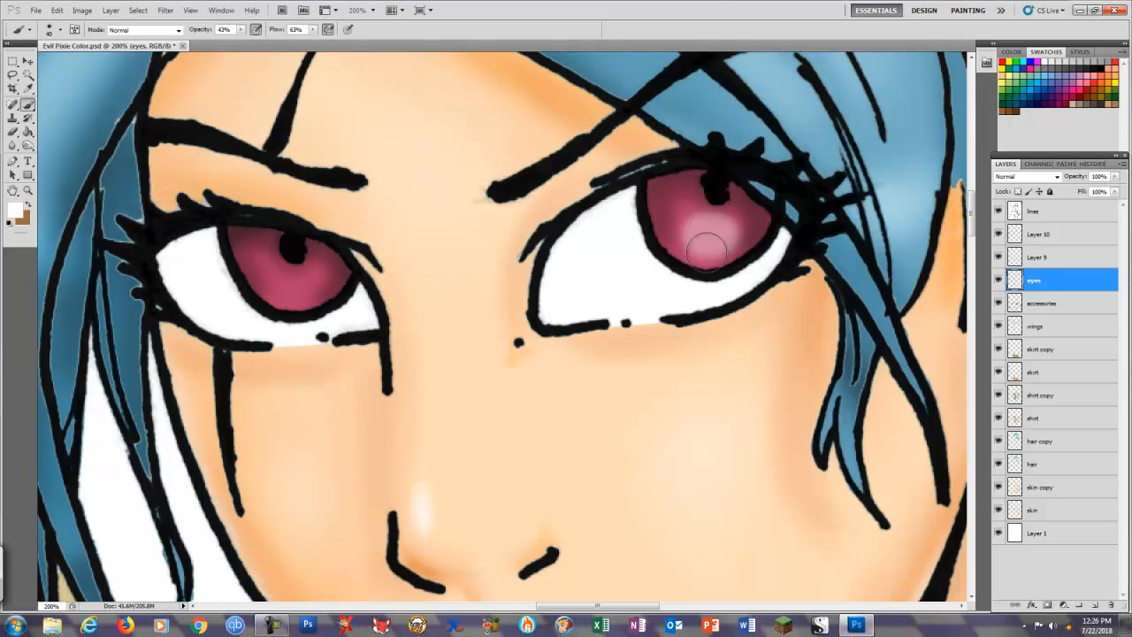
pyautogui.hotkey('ctrl', 'z')
pyautogui.moveTo(692, 194)
pyautogui.mouseDown()
pyautogui.moveTo(682, 203)
pyautogui.moveTo(692, 201)
pyautogui.mouseUp()
pyautogui.moveTo(276, 251)
pyautogui.mouseDown()
pyautogui.moveTo(255, 256)
pyautogui.moveTo(271, 251)
pyautogui.mouseUp()
pyautogui.press('[')
pyautogui.press('[')
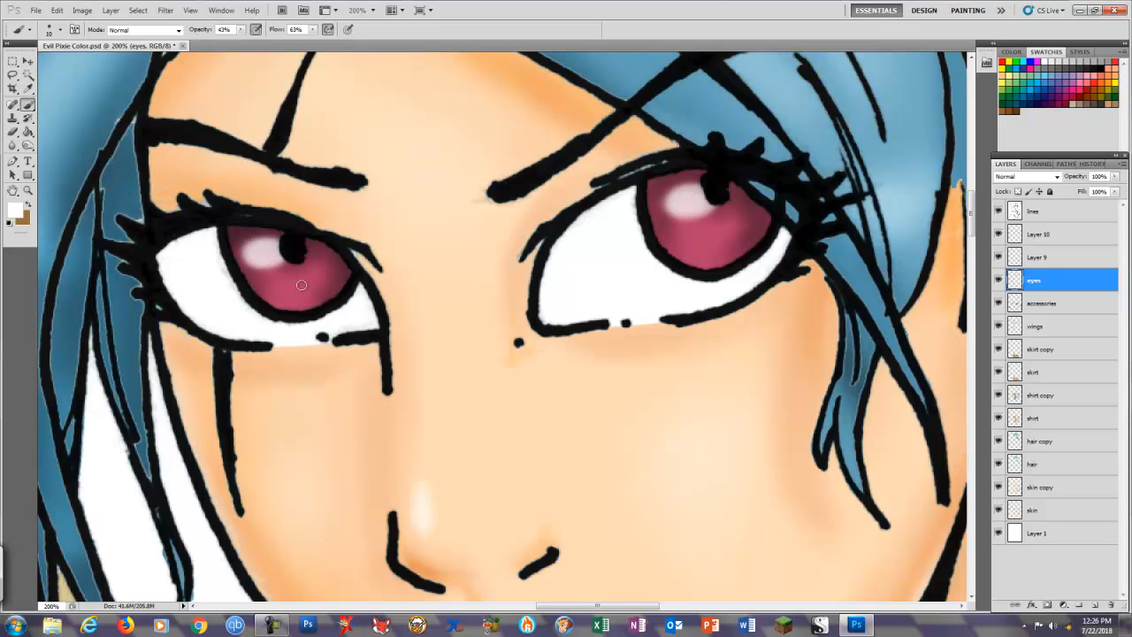
# Paint brown shadows on the skin copy layer beneath the hairline and beside the loose hair strands at 43% opacity
pyautogui.hotkey('ctrl', '-')
pyautogui.hotkey('ctrl', '-')
pyautogui.hotkey('ctrl', '-')
pyautogui.hotkey('ctrl', '-')
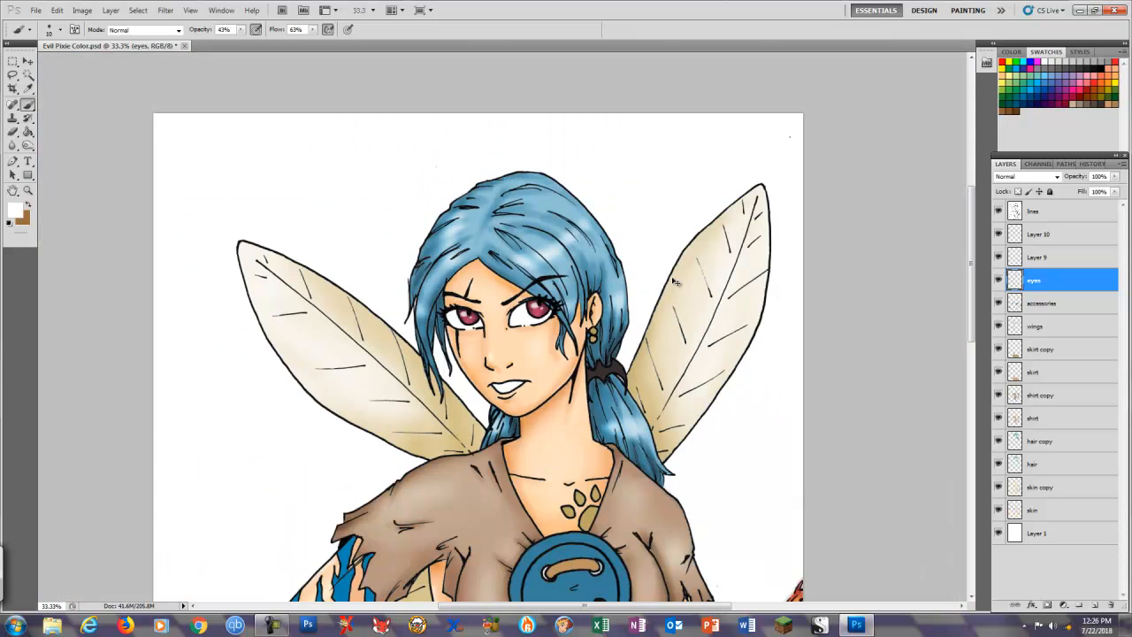
pyautogui.hotkey('ctrl', '-')
pyautogui.hotkey('ctrl', '+')
pyautogui.hotkey('ctrl', '+')
pyautogui.hotkey('ctrl', '+')
pyautogui.click(1041, 488)
pyautogui.press(']')
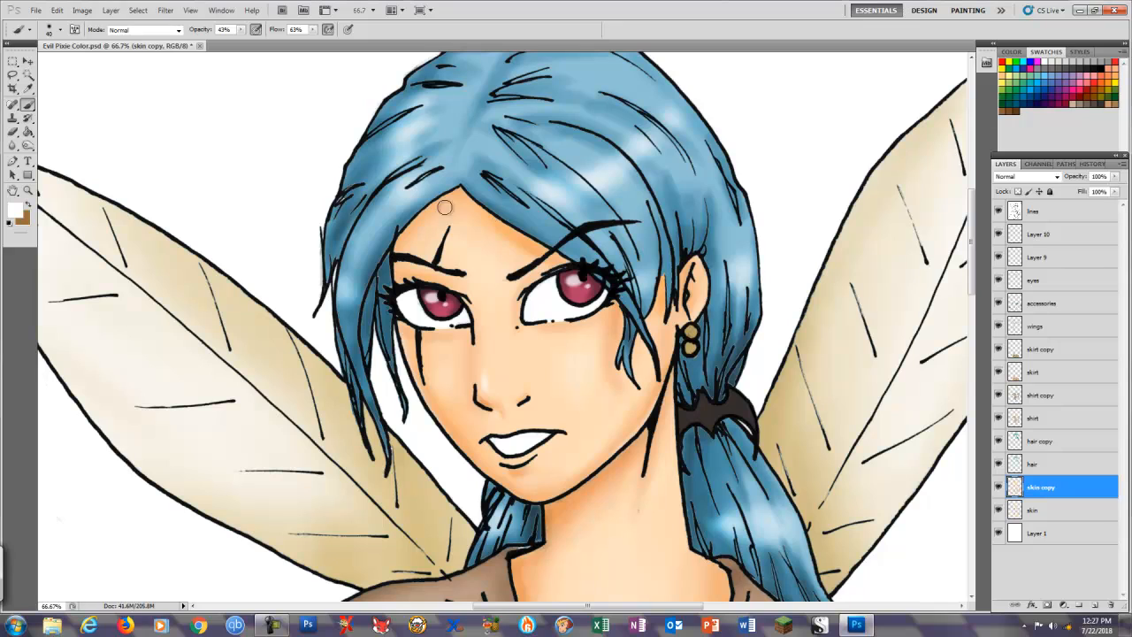
pyautogui.press(']')
pyautogui.press(']')
pyautogui.press(']')
pyautogui.press(']')
pyautogui.press(']')
pyautogui.moveTo(411, 231); pyautogui.dragTo(463, 177)
pyautogui.hotkey('ctrl', 'z')
pyautogui.click(1052, 481)
pyautogui.press('x')
pyautogui.moveTo(403, 232); pyautogui.dragTo(393, 323)
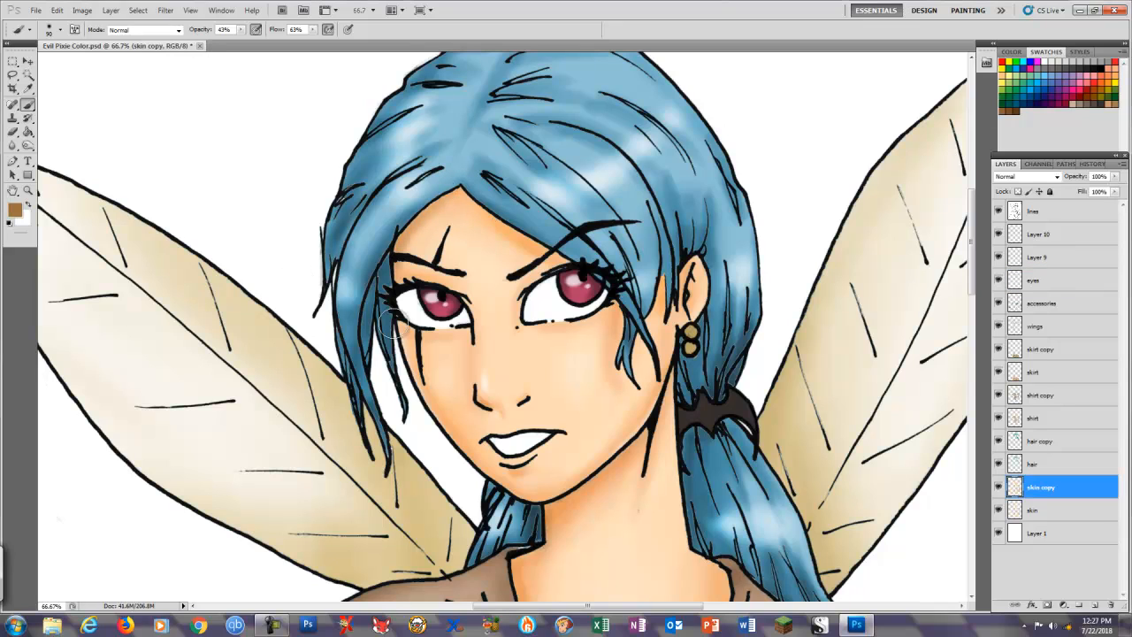
pyautogui.moveTo(468, 199)
pyautogui.mouseDown()
pyautogui.moveTo(661, 328)
pyautogui.moveTo(619, 349)
pyautogui.moveTo(624, 360)
pyautogui.mouseUp()
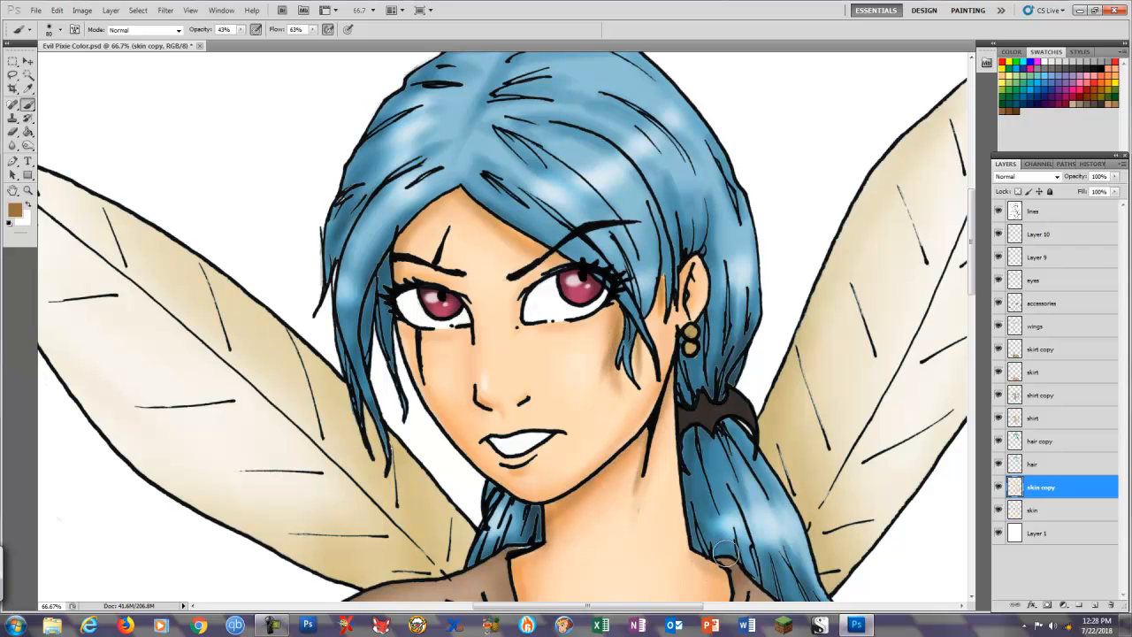
# Darken the upper edges of both large wings on the wings layer with the Burn tool at 33% exposure
pyautogui.hotkey('ctrl', '0')
pyautogui.click(1059, 328)
pyautogui.scroll(2, 515, 221)
pyautogui.press('o')
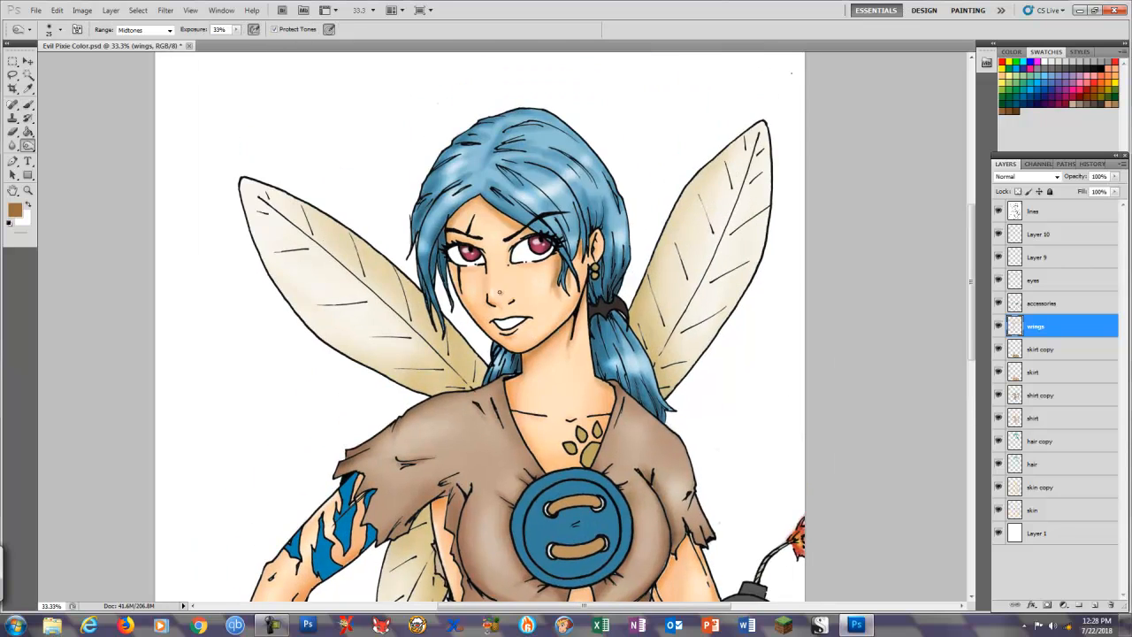
pyautogui.moveTo(752, 121); pyautogui.dragTo(736, 142)
pyautogui.moveTo(252, 186)
pyautogui.mouseDown()
pyautogui.moveTo(373, 248)
pyautogui.moveTo(476, 372)
pyautogui.mouseUp()
pyautogui.scroll(2, 623, 275)
# Darken the right wing's inner edge with a 50 px burn brush at 56% exposure
pyautogui.click(237, 30)
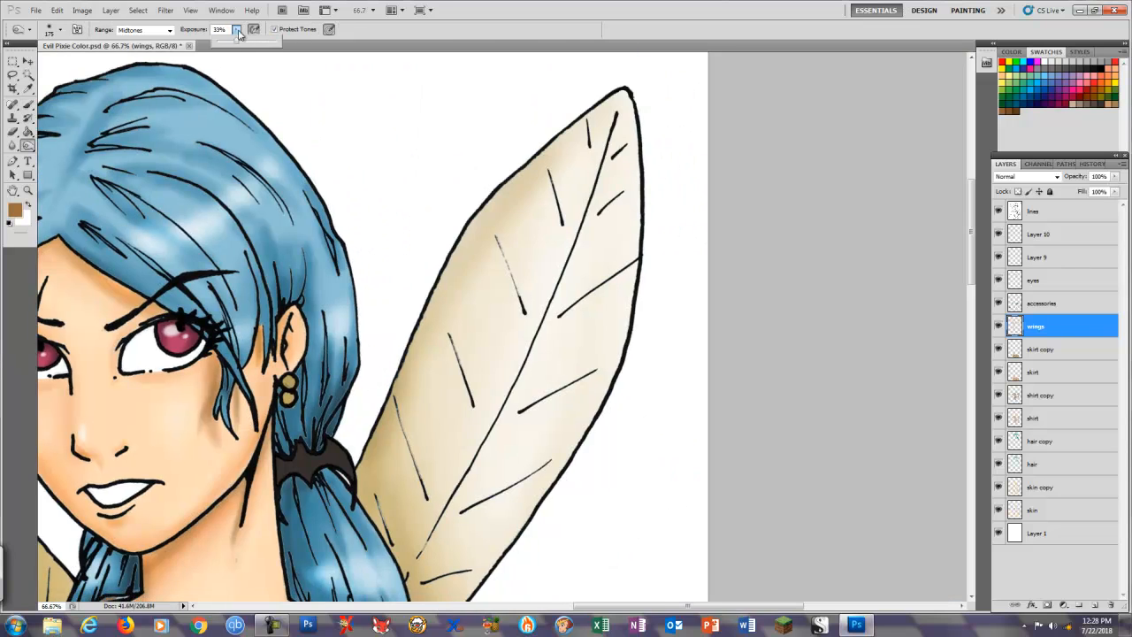
pyautogui.click(251, 46)
pyautogui.click(387, 31)
pyautogui.press('[')
pyautogui.press('[')
pyautogui.press('[')
pyautogui.press('[')
pyautogui.press('[')
pyautogui.press('[')
pyautogui.press('[')
pyautogui.press('[')
pyautogui.moveTo(539, 153)
pyautogui.mouseDown()
pyautogui.moveTo(425, 281)
pyautogui.moveTo(404, 354)
pyautogui.moveTo(508, 169)
pyautogui.mouseUp()
pyautogui.scroll(-3, 578, 340)
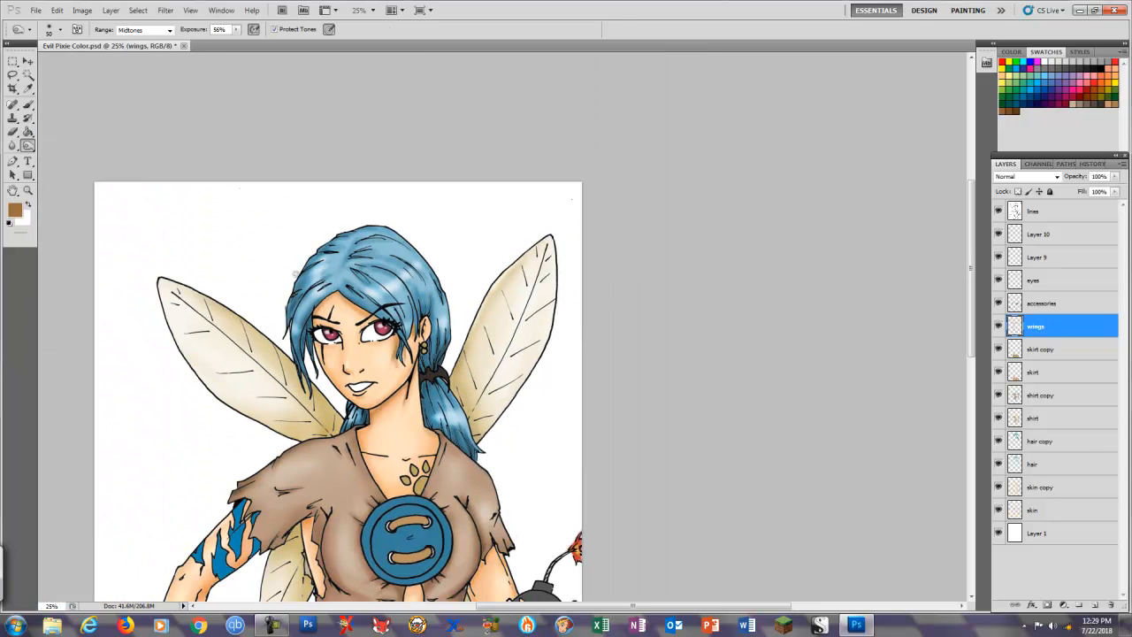
pyautogui.scroll(3, 240, 320)
pyautogui.scroll(-1, 106, 263)
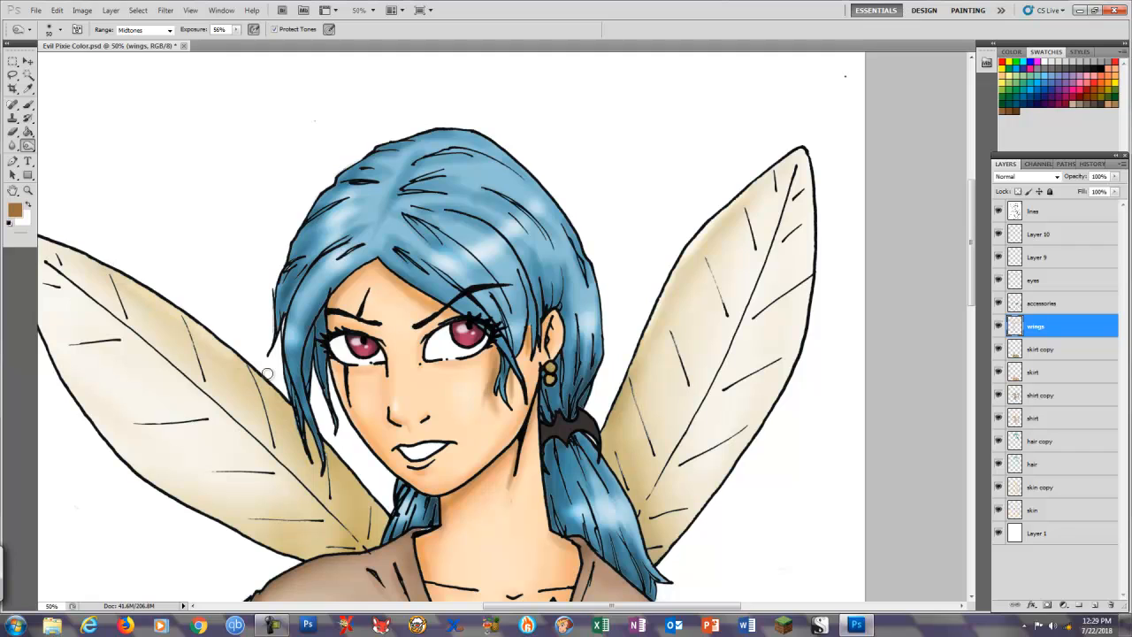
# Tint the wings yellow-green with a 500 px brush at 20% opacity and 41% flow
pyautogui.click(15, 209)
pyautogui.moveTo(928, 454)
pyautogui.mouseDown()
pyautogui.moveTo(928, 429)
pyautogui.moveTo(928, 444)
pyautogui.mouseUp()
pyautogui.click(849, 345)
pyautogui.click(1036, 308)
pyautogui.press('b')
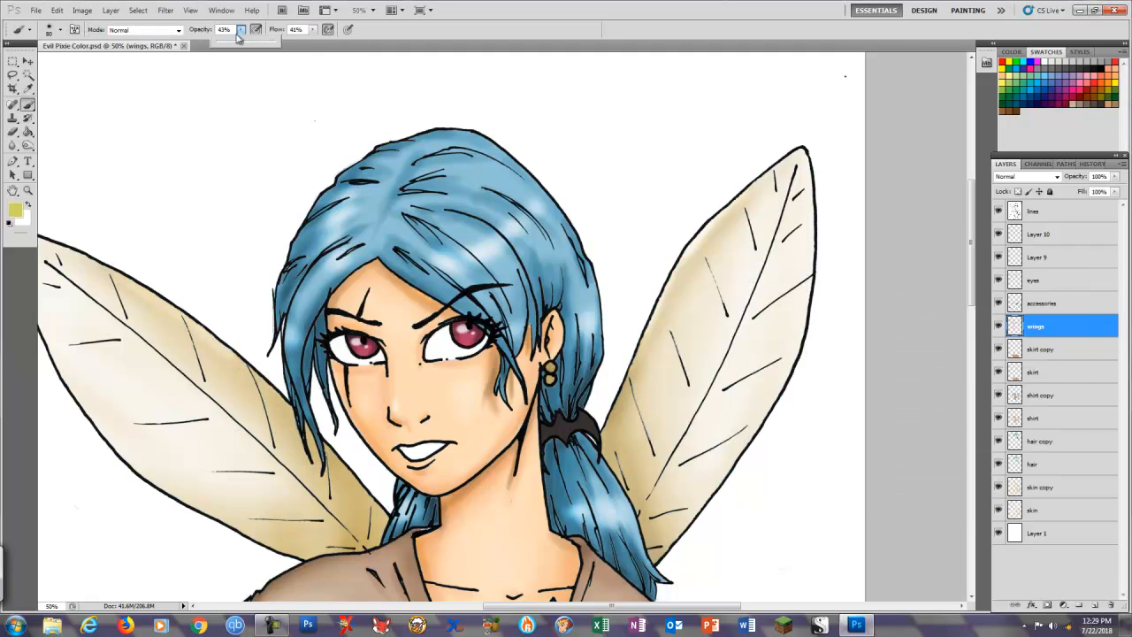
pyautogui.hscroll(-2, 253, 481)
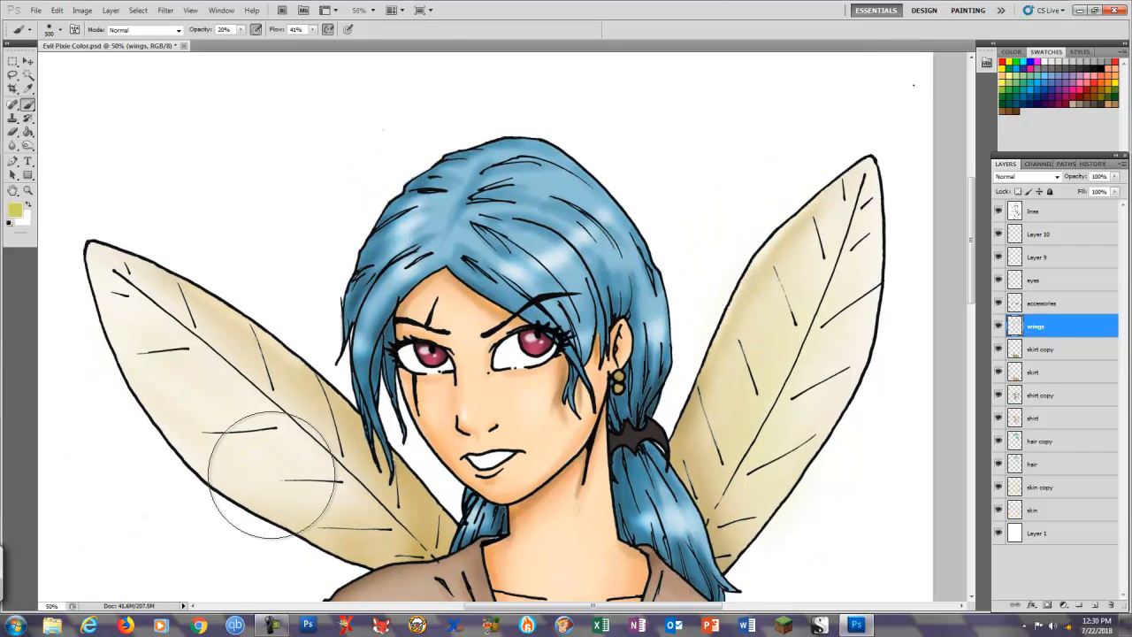
pyautogui.scroll(-3, 458, 393)
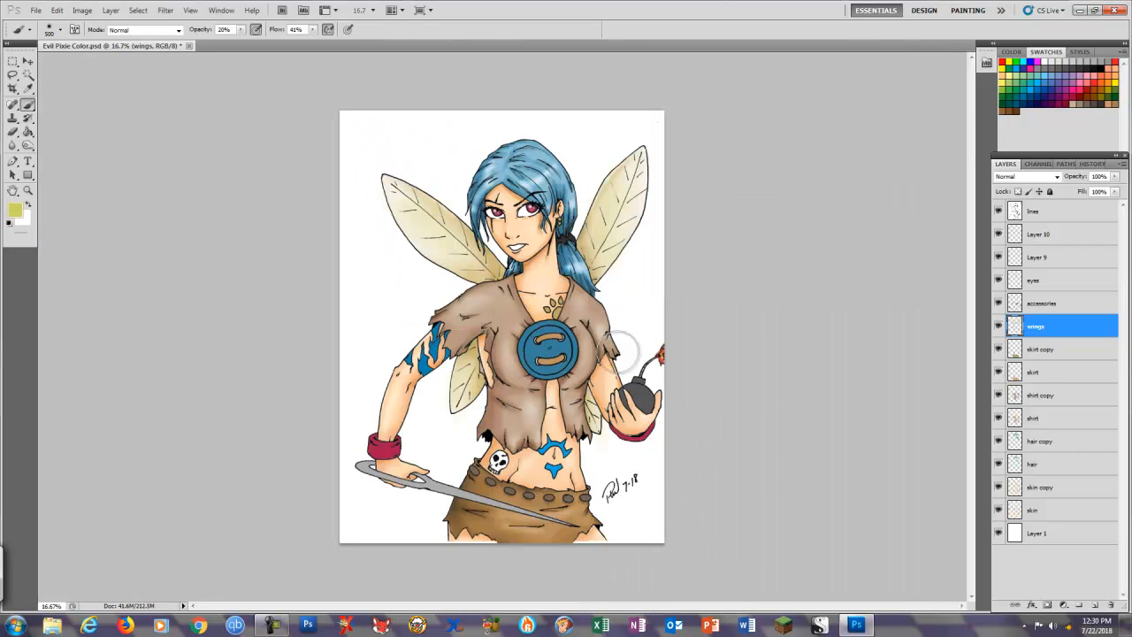
# Paint light blue along the veins of the two lower wings with a 25 px brush, raising the opacity to 40%
pyautogui.scroll(3, 443, 390)
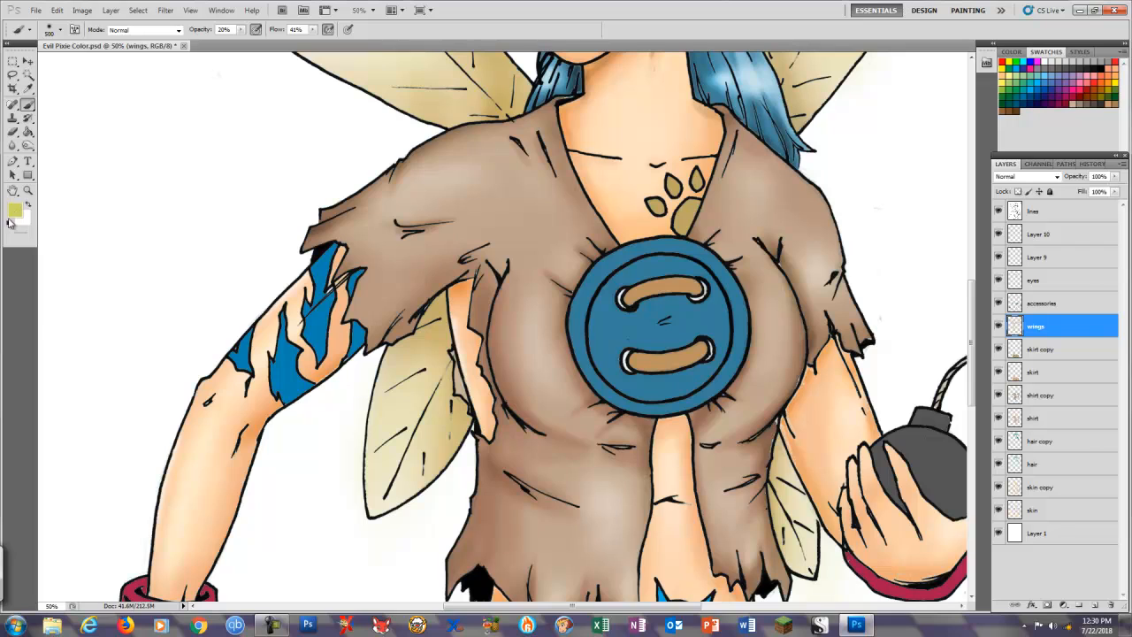
pyautogui.click(15, 210)
pyautogui.click(1035, 311)
pyautogui.click(15, 210)
pyautogui.moveTo(927, 442); pyautogui.dragTo(927, 375)
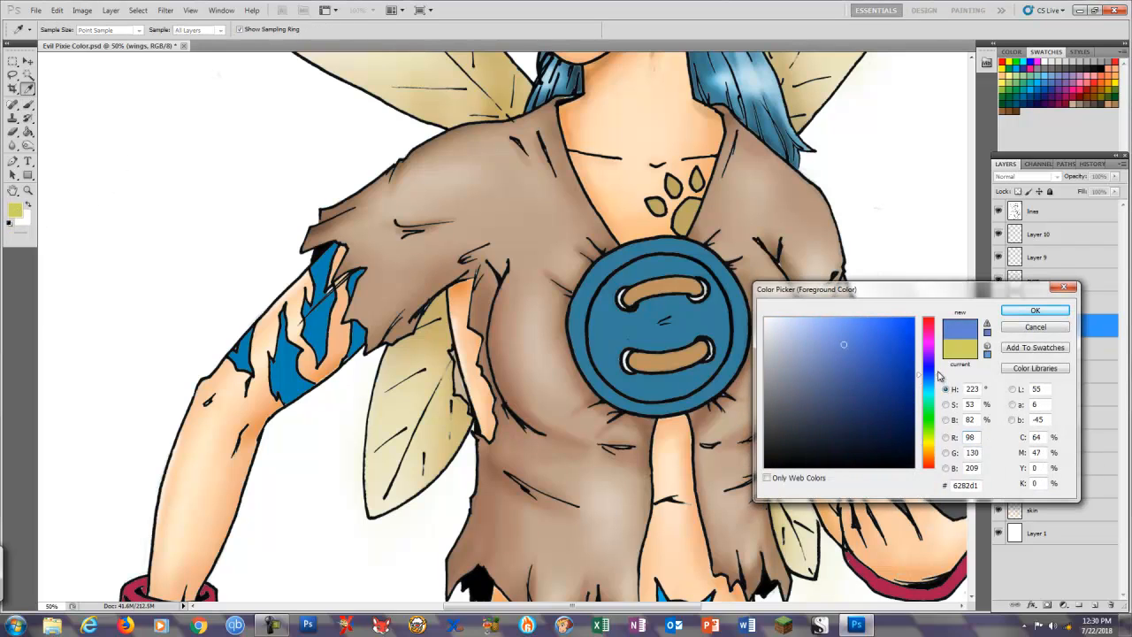
pyautogui.click(815, 335)
pyautogui.click(1036, 310)
pyautogui.press('[')
pyautogui.press('[')
pyautogui.press('[')
pyautogui.press('[')
pyautogui.press('[')
pyautogui.press('[')
pyautogui.press('[')
pyautogui.press('[')
pyautogui.press('[')
pyautogui.press('[')
pyautogui.press('[')
pyautogui.press('[')
pyautogui.press('[')
pyautogui.press('[')
pyautogui.press('[')
pyautogui.press('[')
pyautogui.press('[')
pyautogui.press('[')
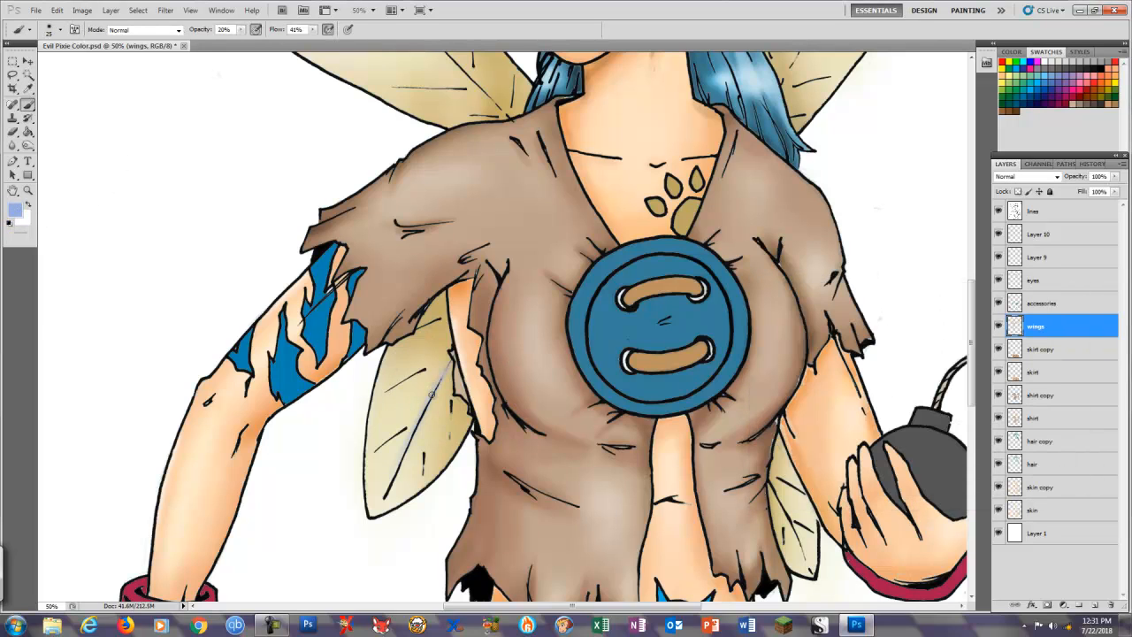
pyautogui.press('4')
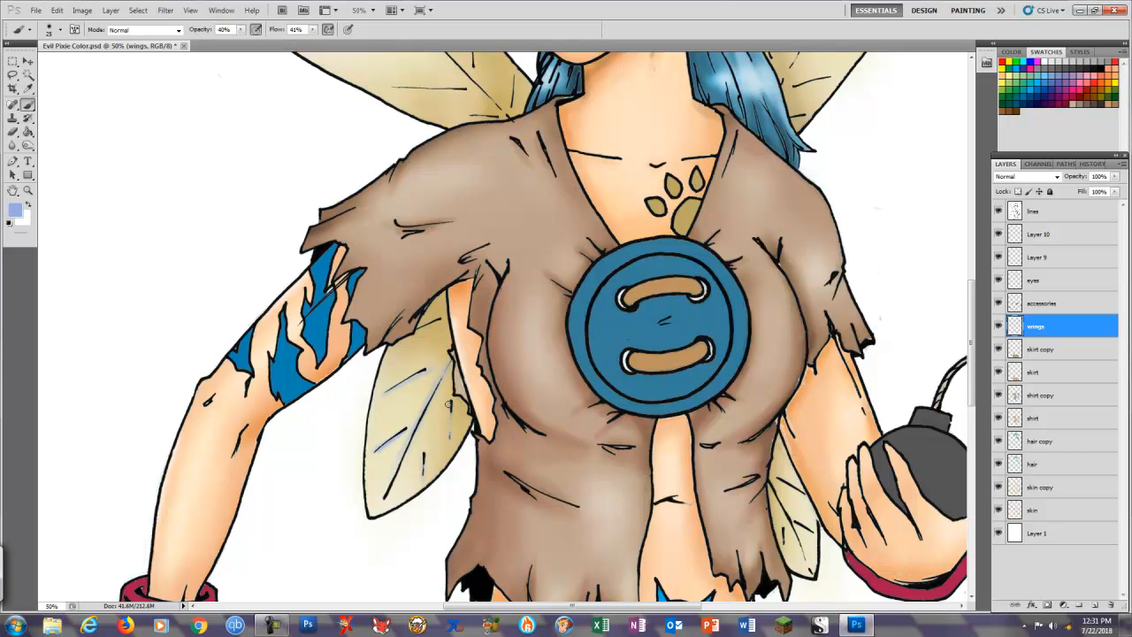
pyautogui.hotkey('ctrl', '-')
pyautogui.hotkey('ctrl', '+')
pyautogui.moveTo(773, 504); pyautogui.dragTo(795, 556)
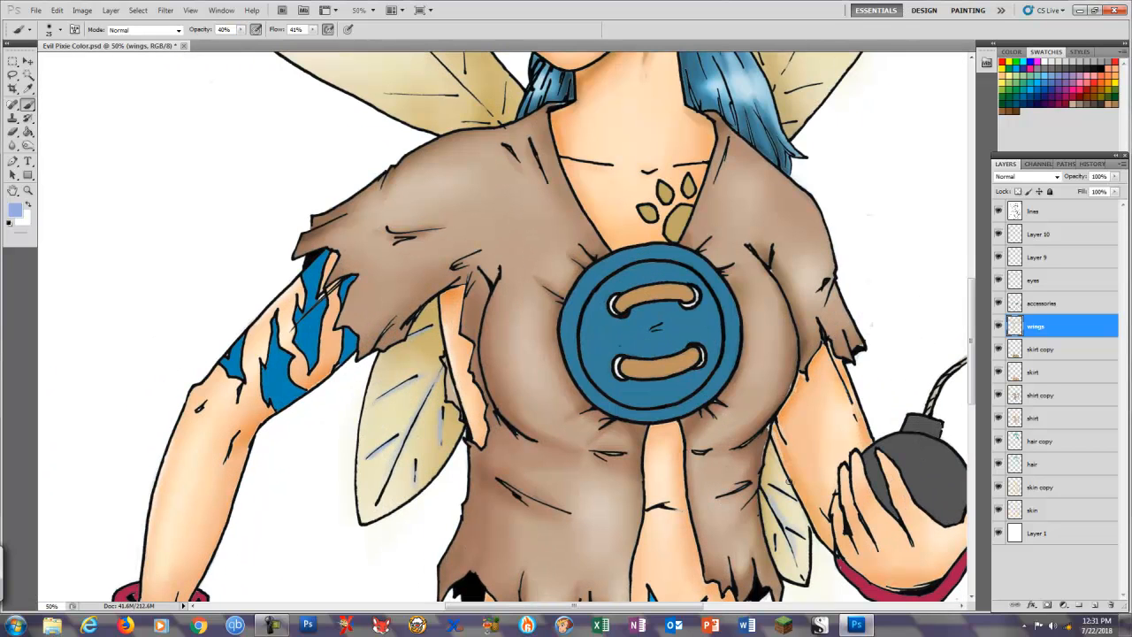
# Brush light blue tints over both upper wings with a 175 to 200 px brush at 40% opacity
pyautogui.moveTo(884, 221); pyautogui.dragTo(807, 580)
pyautogui.press(']')
pyautogui.press(']')
pyautogui.press(']')
pyautogui.press(']')
pyautogui.press(']')
pyautogui.press(']')
pyautogui.press(']')
pyautogui.press(']')
pyautogui.press(']')
pyautogui.press(']')
pyautogui.press(']')
pyautogui.press(']')
pyautogui.press(']')
pyautogui.press(']')
pyautogui.press(']')
pyautogui.press(']')
pyautogui.press(']')
pyautogui.press(']')
pyautogui.press(']')
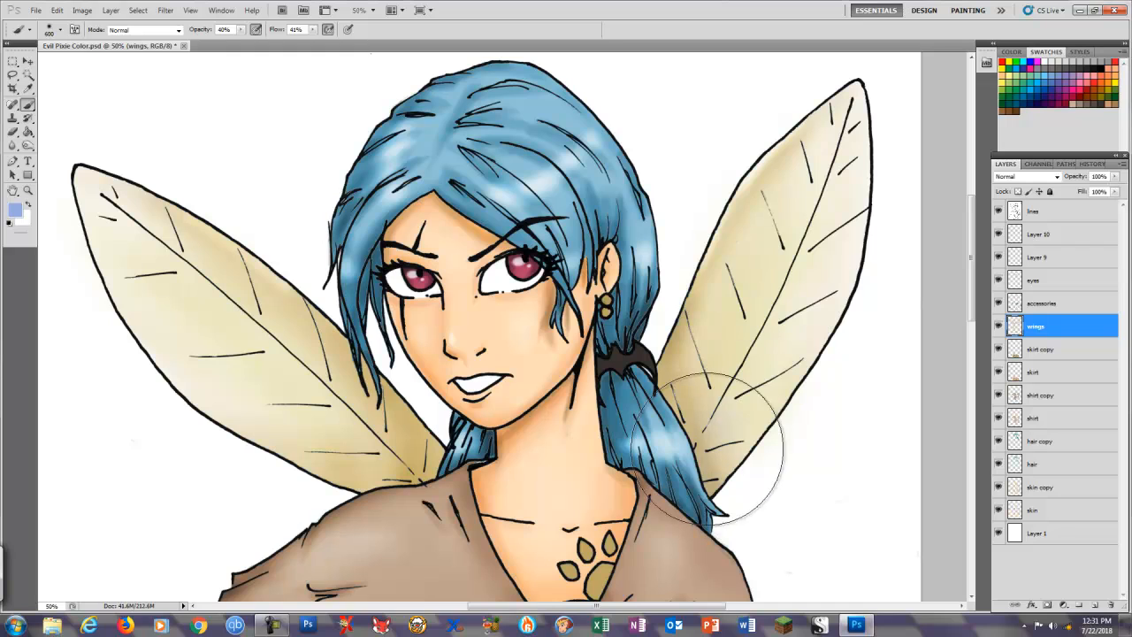
pyautogui.moveTo(719, 449); pyautogui.dragTo(725, 354)
pyautogui.press('[')
pyautogui.press('[')
pyautogui.press('[')
pyautogui.press('[')
pyautogui.press('[')
pyautogui.press('[')
pyautogui.moveTo(768, 196); pyautogui.dragTo(701, 416)
pyautogui.moveTo(190, 265); pyautogui.dragTo(265, 319)
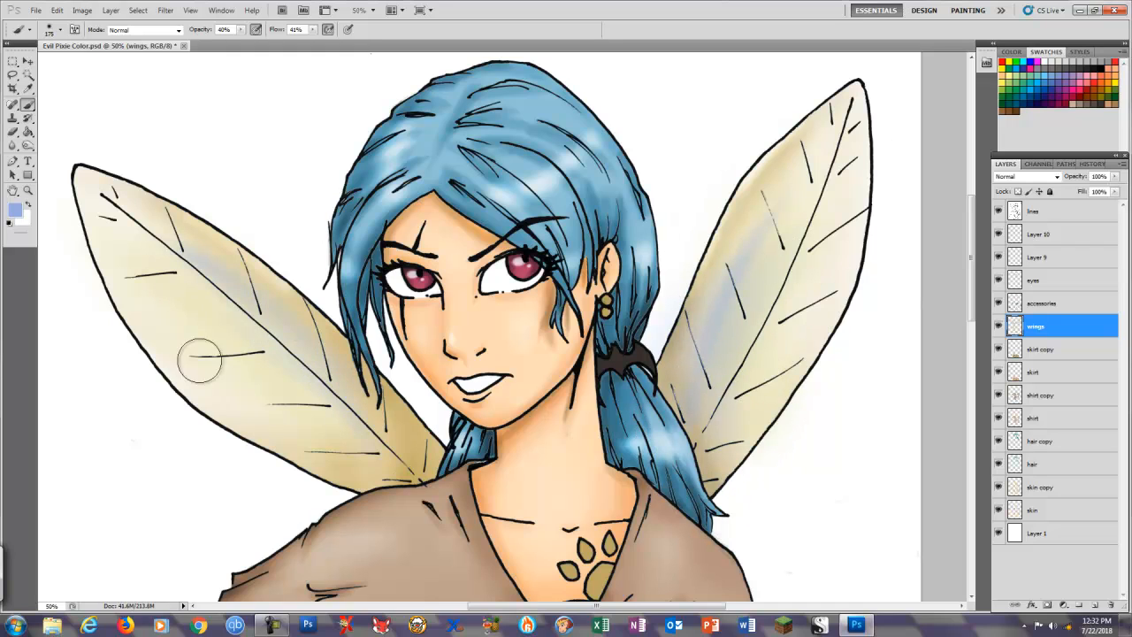
pyautogui.press(']')
pyautogui.moveTo(116, 287); pyautogui.dragTo(131, 348)
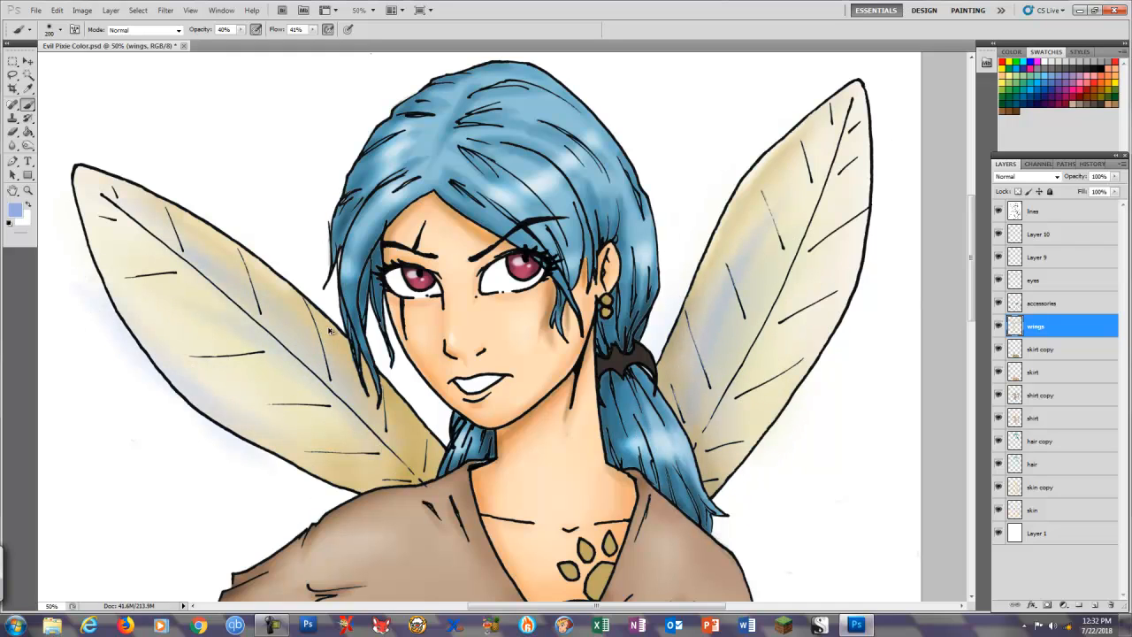
# Brush light blue along the outer edges of the upper and lower wings with a 200 px brush at 40% opacity
pyautogui.moveTo(845, 205); pyautogui.dragTo(819, 343)
pyautogui.moveTo(79, 187); pyautogui.dragTo(140, 376)
pyautogui.moveTo(397, 510); pyautogui.dragTo(529, 138)
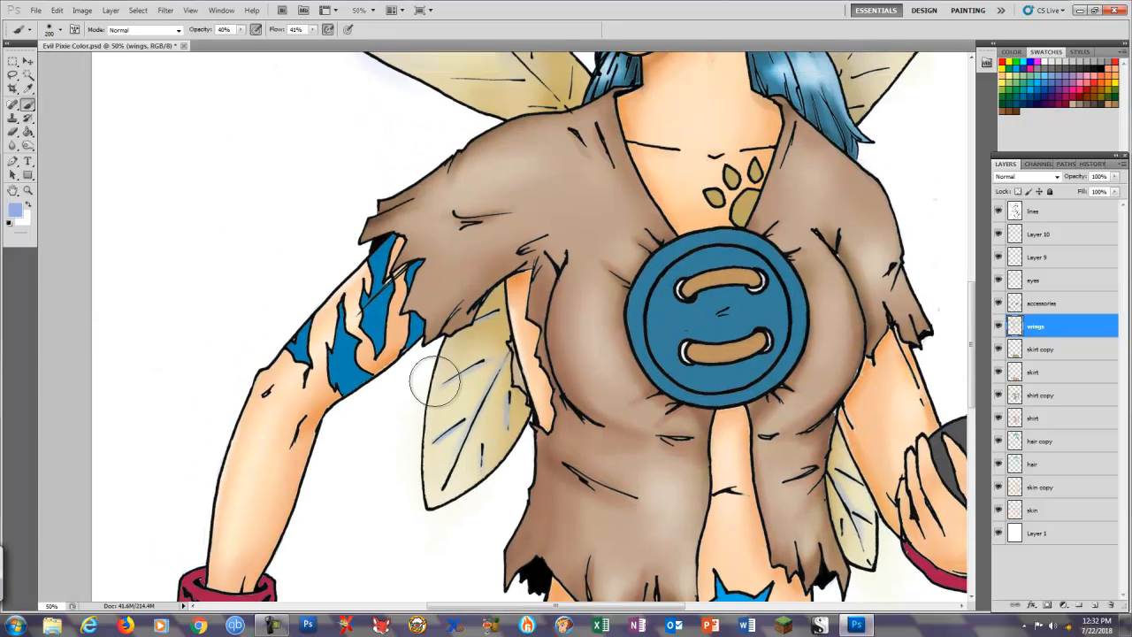
pyautogui.moveTo(436, 382)
pyautogui.mouseDown()
pyautogui.moveTo(435, 530)
pyautogui.moveTo(461, 505)
pyautogui.mouseUp()
pyautogui.moveTo(827, 507); pyautogui.dragTo(564, 434)
pyautogui.scroll(-3, 645, 431)
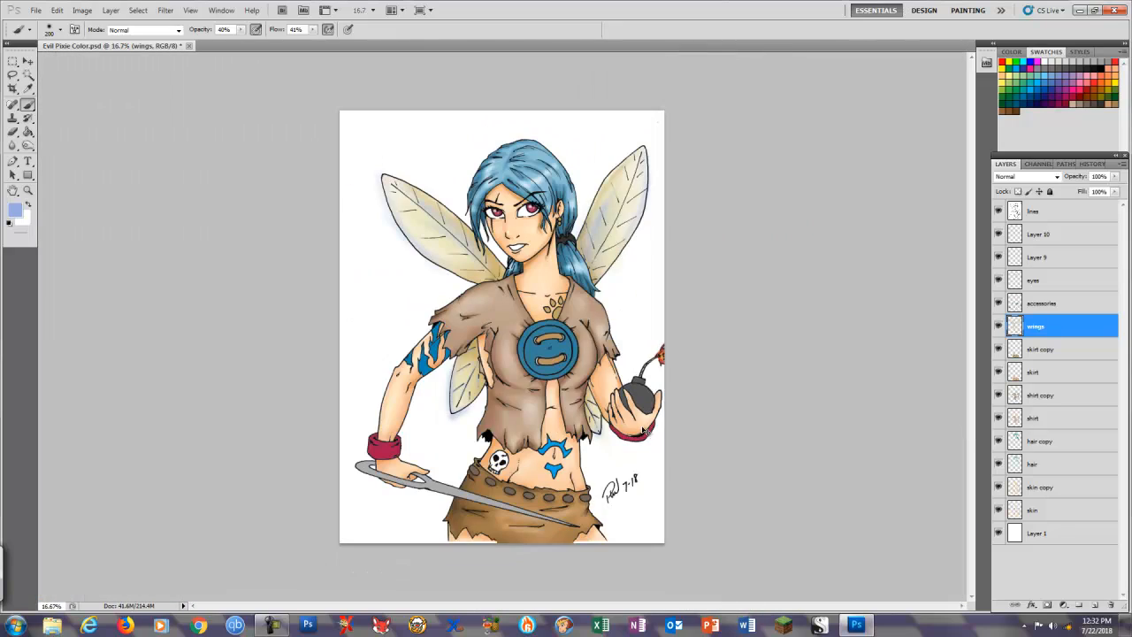
# Erase the blue spill outside the two lower wings with a 35 px eraser at 100% opacity
pyautogui.scroll(3, 486, 429)
pyautogui.press('e')
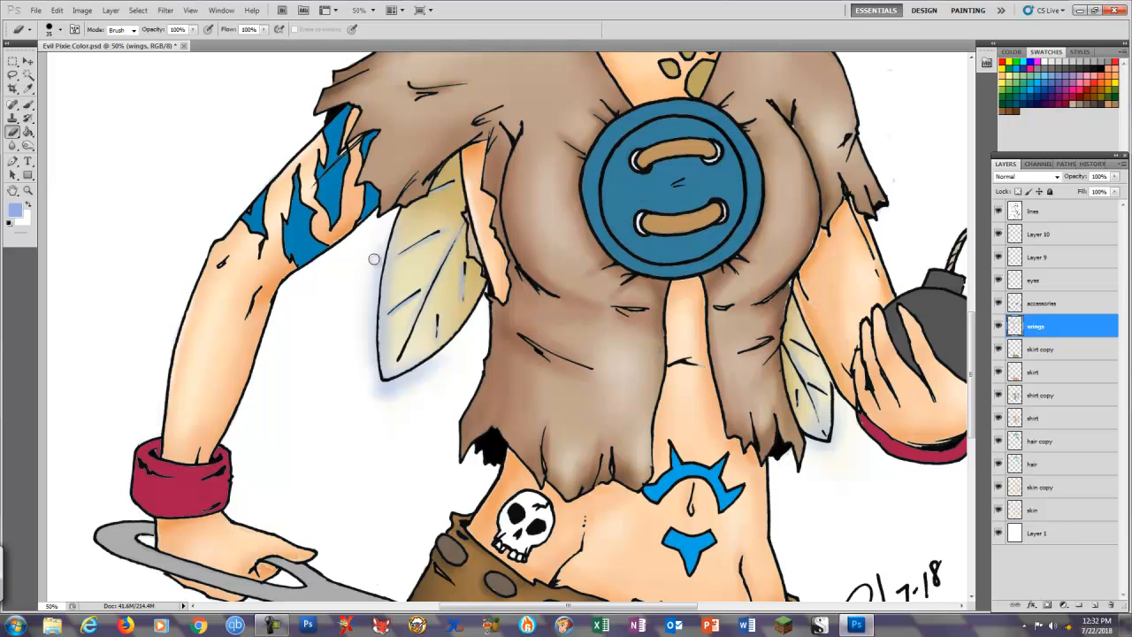
pyautogui.moveTo(374, 256); pyautogui.dragTo(372, 376)
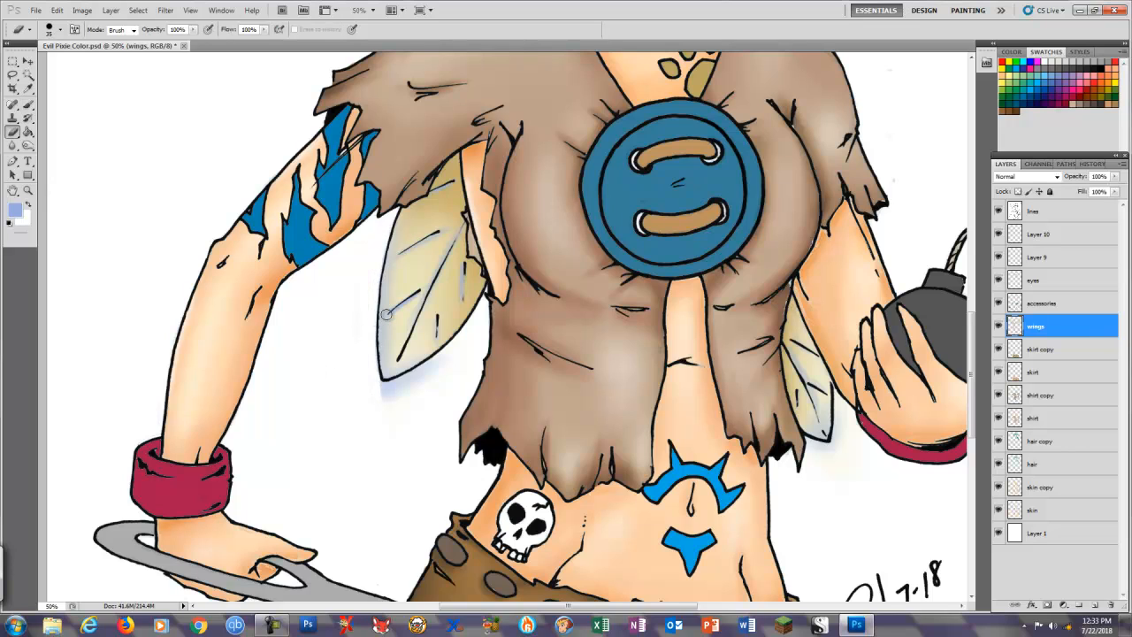
pyautogui.moveTo(408, 375); pyautogui.dragTo(458, 348)
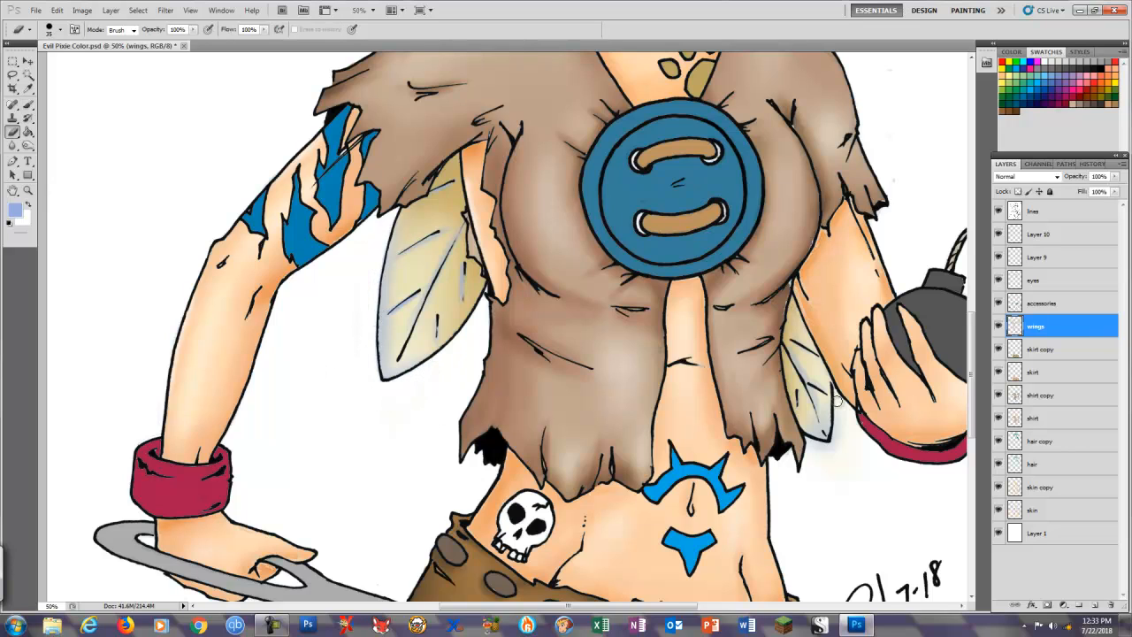
pyautogui.moveTo(837, 399); pyautogui.dragTo(839, 426)
# Duplicate the wings layer and erase the tint spilling outside the left upper wing with an 80 px eraser
pyautogui.scroll(5, 495, 301)
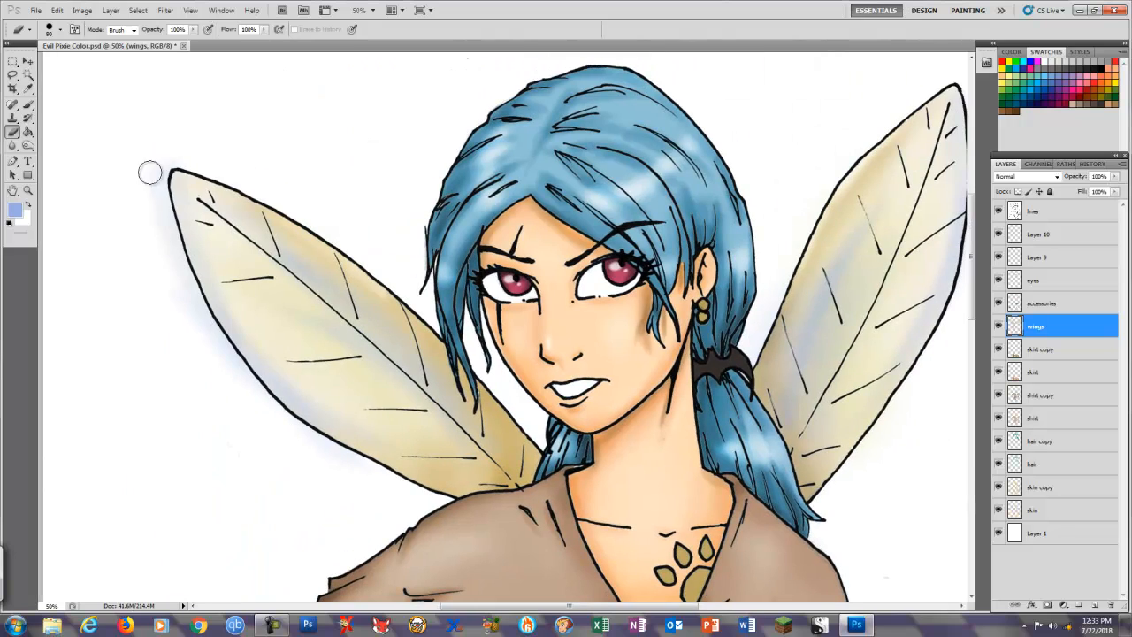
pyautogui.hotkey('ctrl', 'j')
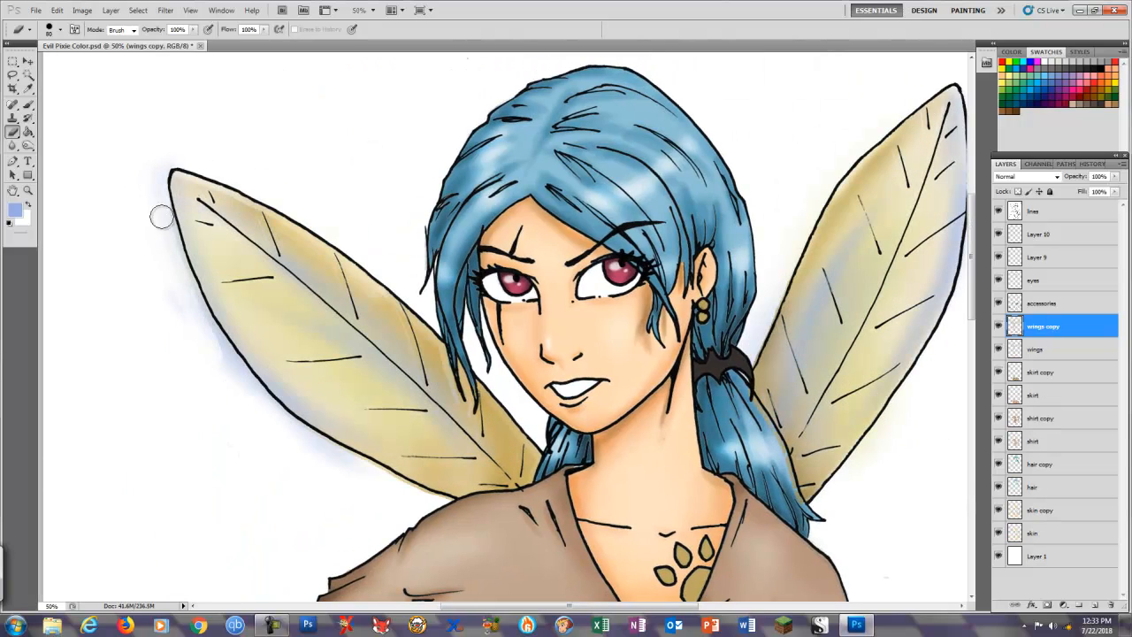
pyautogui.moveTo(161, 217); pyautogui.dragTo(192, 299)
pyautogui.moveTo(240, 392); pyautogui.dragTo(206, 340)
pyautogui.moveTo(187, 302)
pyautogui.mouseDown()
pyautogui.moveTo(283, 420)
pyautogui.moveTo(361, 471)
pyautogui.mouseUp()
pyautogui.hscroll(5, 668, 156)
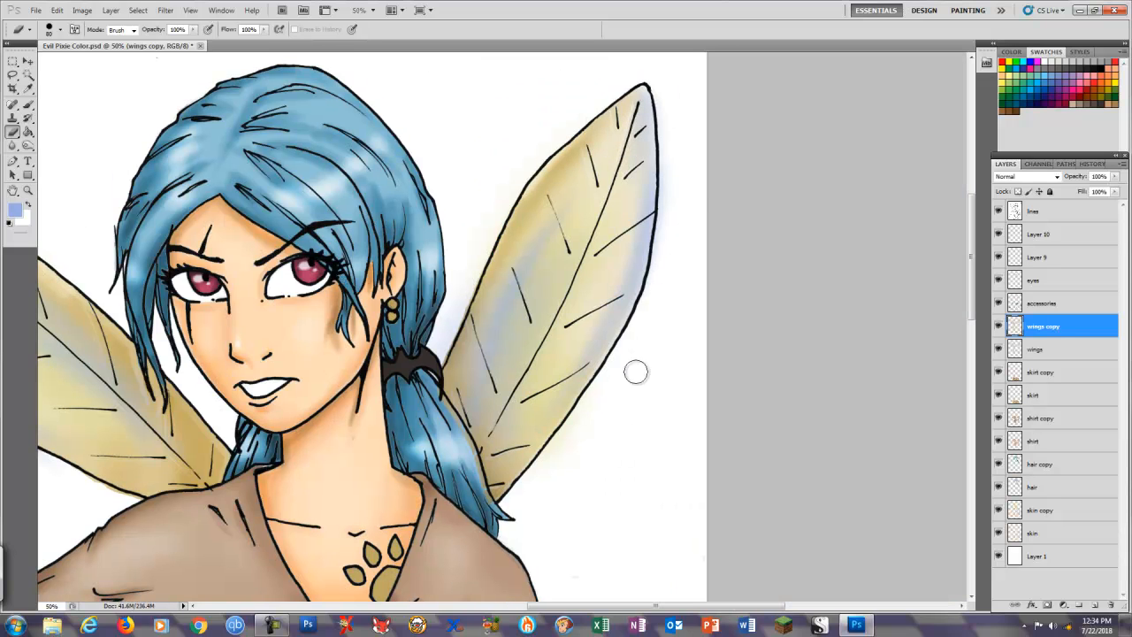
# Erase the tint outside the left upper wing on the original wings layer with an 80 px eraser
pyautogui.hotkey('alt', '[')
pyautogui.scroll(1, 649, 268)
pyautogui.hscroll(-5, 169, 164)
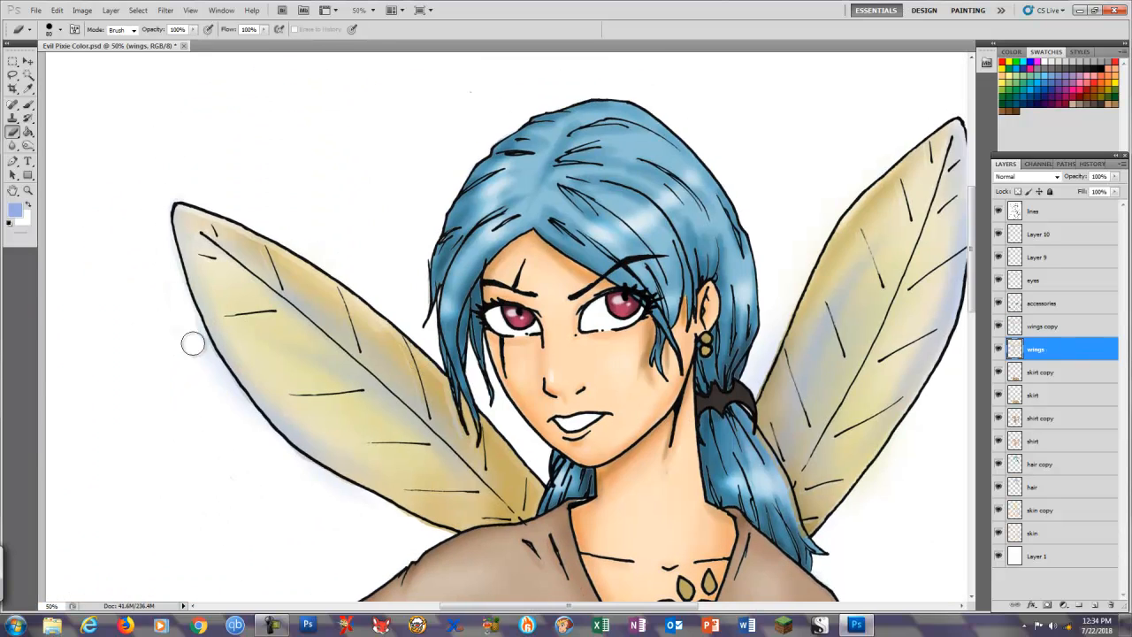
pyautogui.moveTo(192, 343); pyautogui.dragTo(258, 433)
pyautogui.moveTo(408, 493); pyautogui.dragTo(491, 23)
# Clean up the spill around the lower left wing on the wings copy layer with a 20 px eraser
pyautogui.click(1058, 395)
pyautogui.click(1062, 327)
pyautogui.moveTo(466, 302)
pyautogui.mouseDown()
pyautogui.moveTo(451, 373)
pyautogui.moveTo(461, 451)
pyautogui.mouseUp()
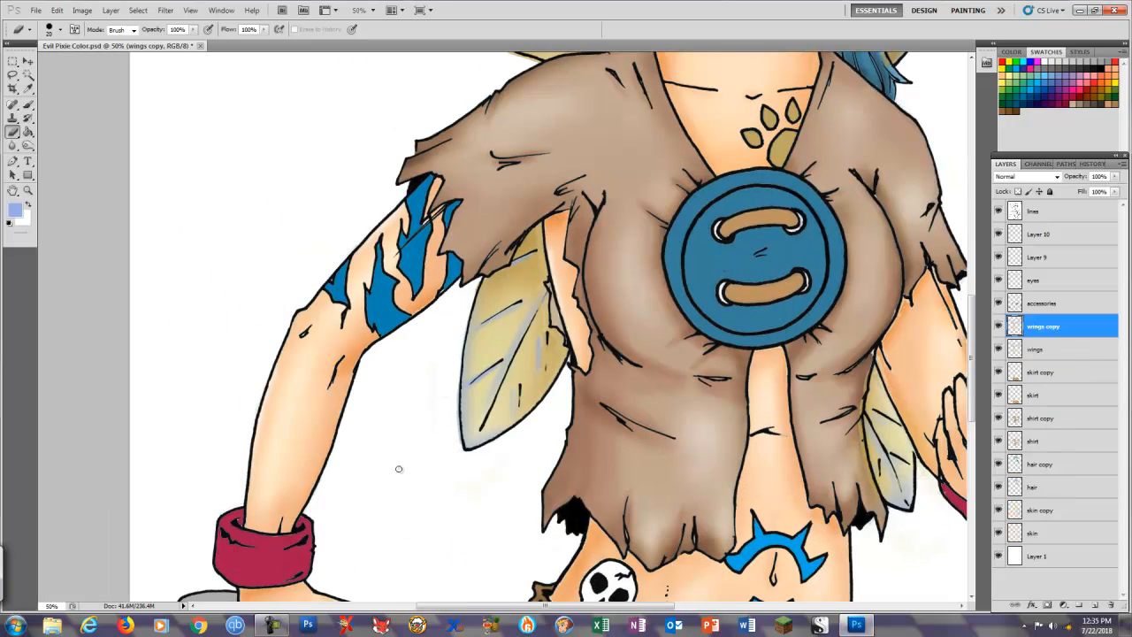
# Lighten the middles of both upper wings with a 200 px dodge brush on midtones at 56% exposure
pyautogui.press('o')
pyautogui.scroll(5, 584, 327)
pyautogui.hscroll(2, 584, 328)
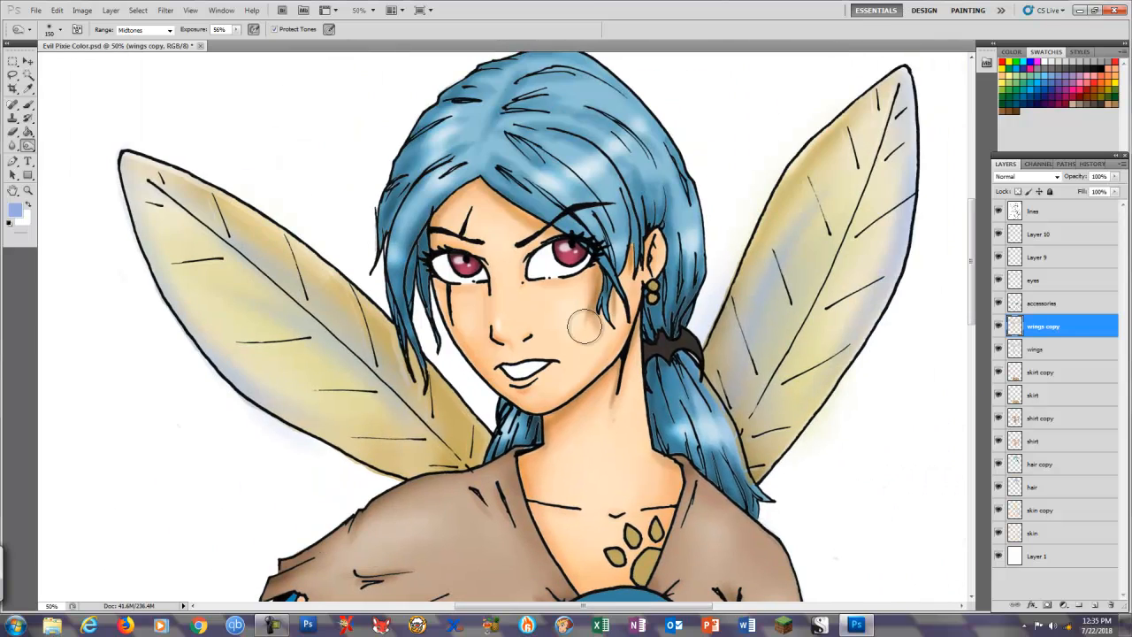
pyautogui.press(']')
pyautogui.press(']')
pyautogui.moveTo(853, 207)
pyautogui.mouseDown()
pyautogui.moveTo(819, 268)
pyautogui.moveTo(876, 146)
pyautogui.moveTo(886, 162)
pyautogui.mouseUp()
pyautogui.moveTo(229, 263); pyautogui.dragTo(198, 233)
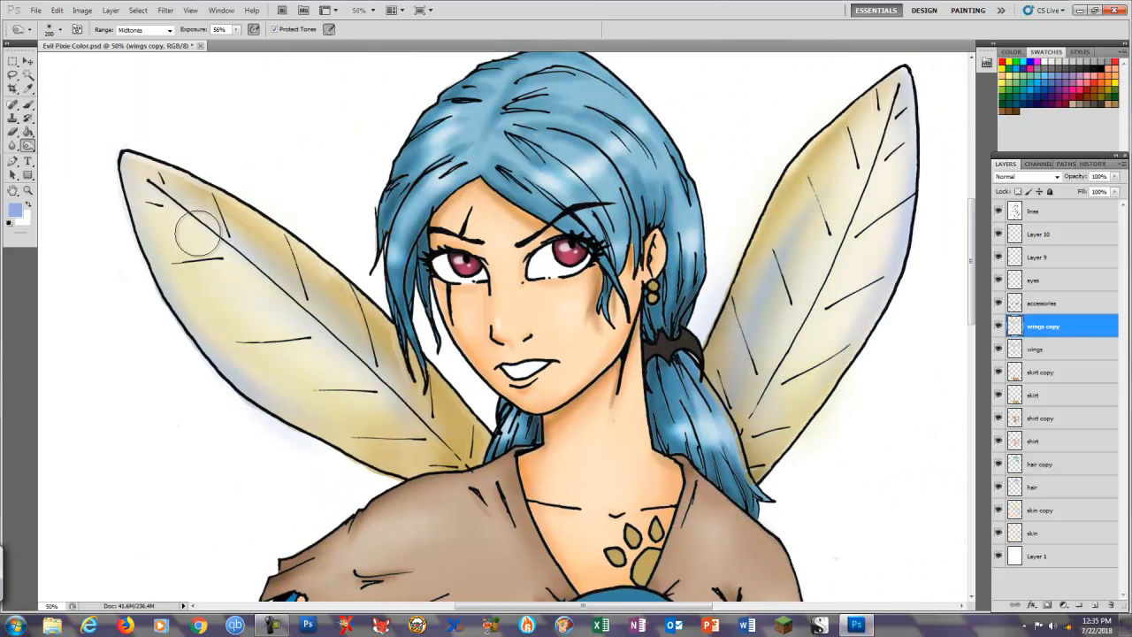
# Select the blue tattoo patches on the upper arm with the Magic Wand, working on the accessories layer
pyautogui.hotkey('ctrl', '0')
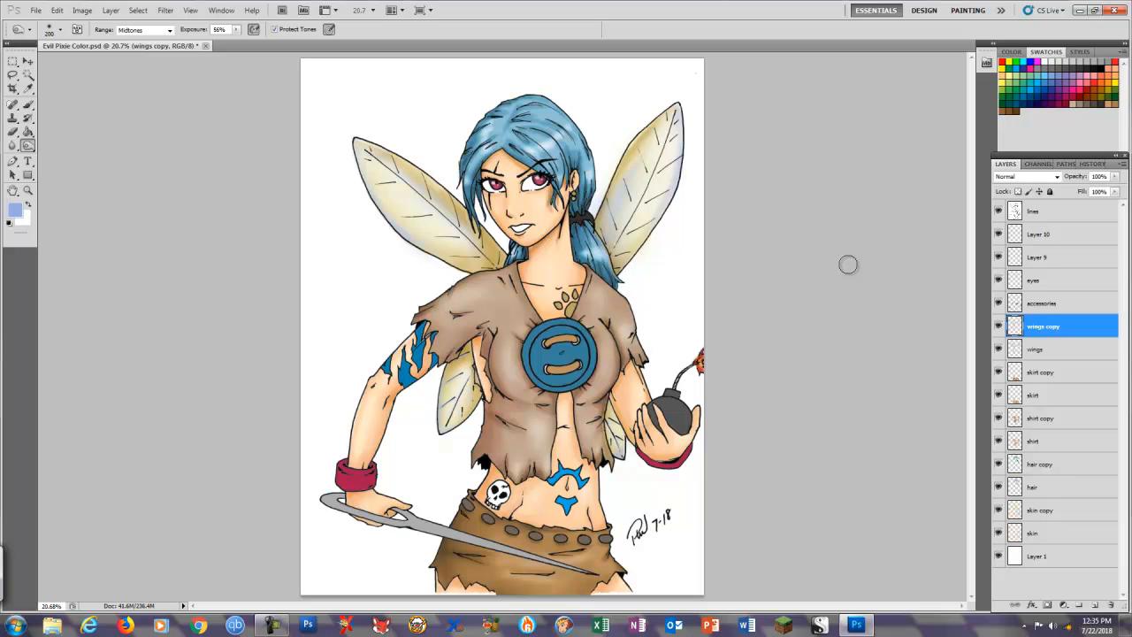
pyautogui.click(1045, 306)
pyautogui.hotkey('ctrl', '+')
pyautogui.hotkey('ctrl', '+')
pyautogui.click(27, 75)
pyautogui.hotkey('ctrl', '+')
pyautogui.hotkey('ctrl', '+')
pyautogui.click(237, 347)
pyautogui.click(284, 433)
pyautogui.click(234, 412)
pyautogui.click(191, 477)
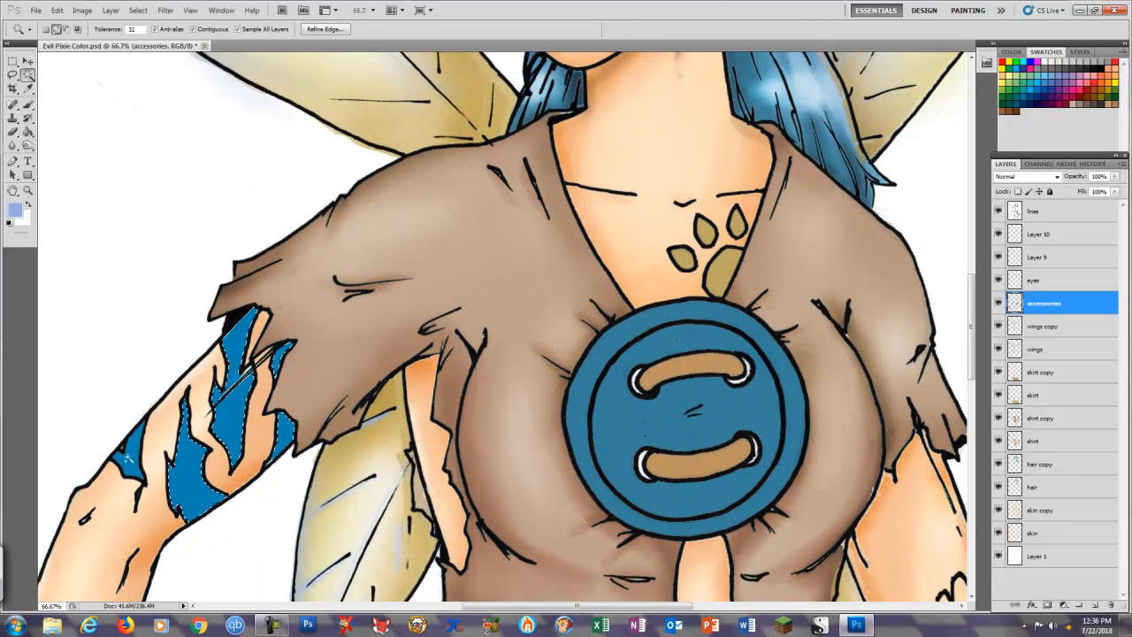
# Darken the arm tattoo's edges and lighten its middle with 60 to 70 px burn and dodge brushes at 56% exposure
pyautogui.press('o')
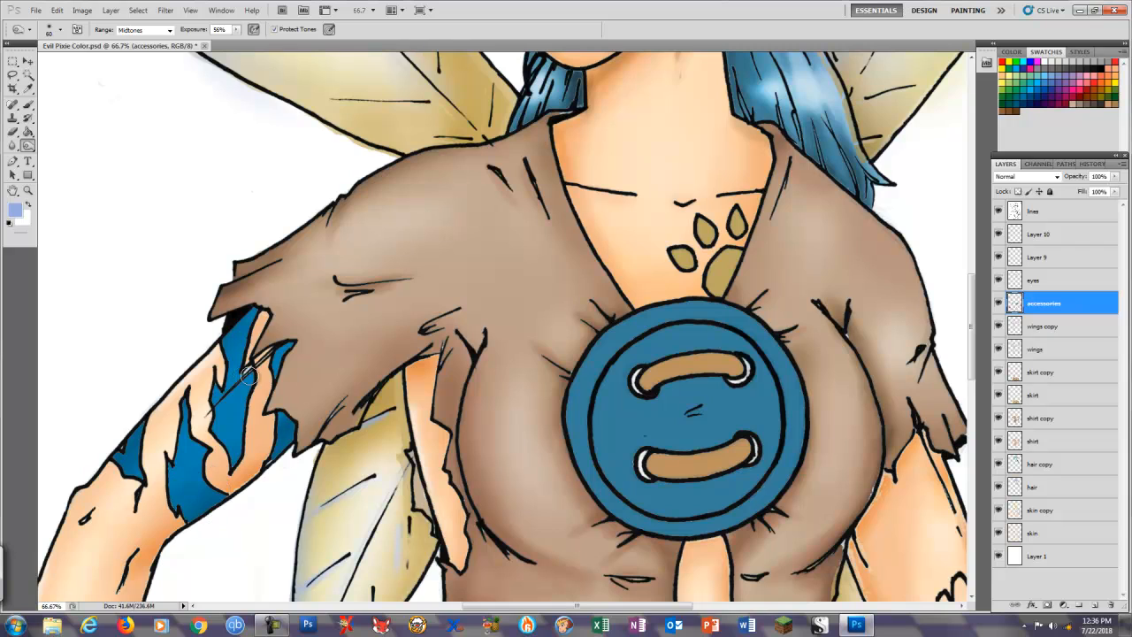
pyautogui.moveTo(248, 375); pyautogui.dragTo(238, 315)
pyautogui.hotkey('ctrl', '-')
pyautogui.hotkey('ctrl', '-')
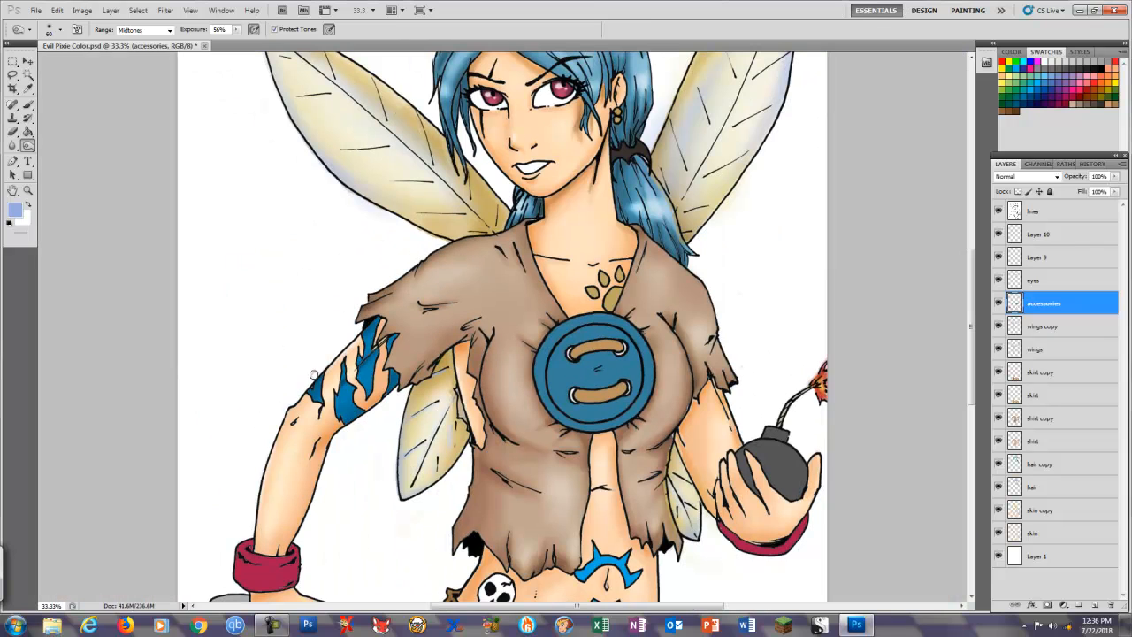
pyautogui.moveTo(370, 378); pyautogui.dragTo(331, 385)
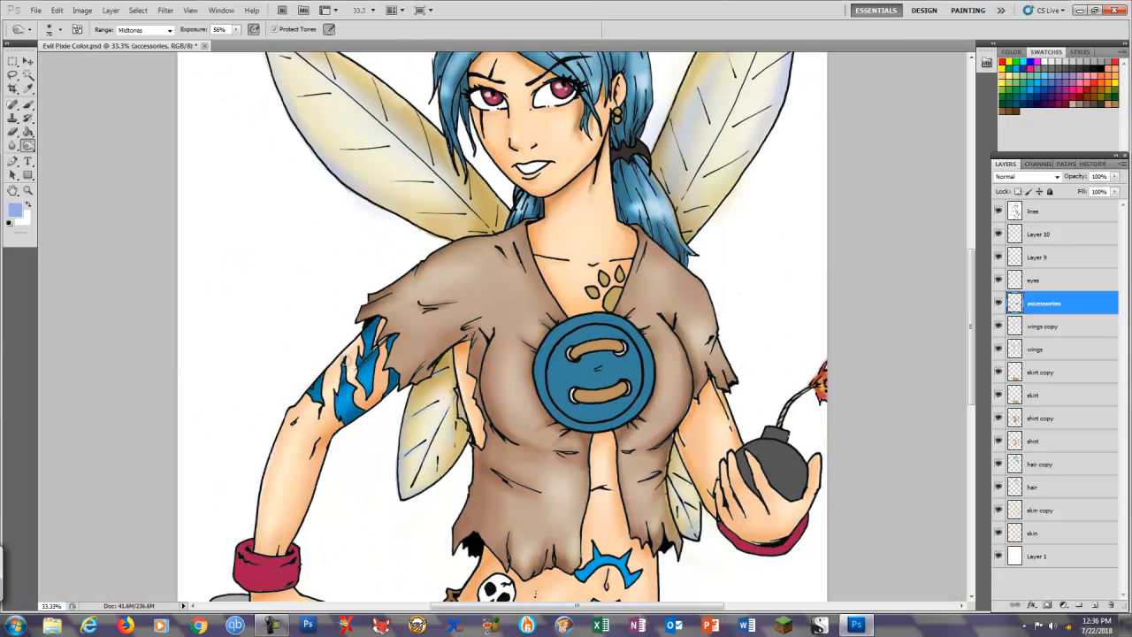
# Burn shadows along the blue button's left rim and around its threads with a 60 px brush at 56% exposure
pyautogui.press('w')
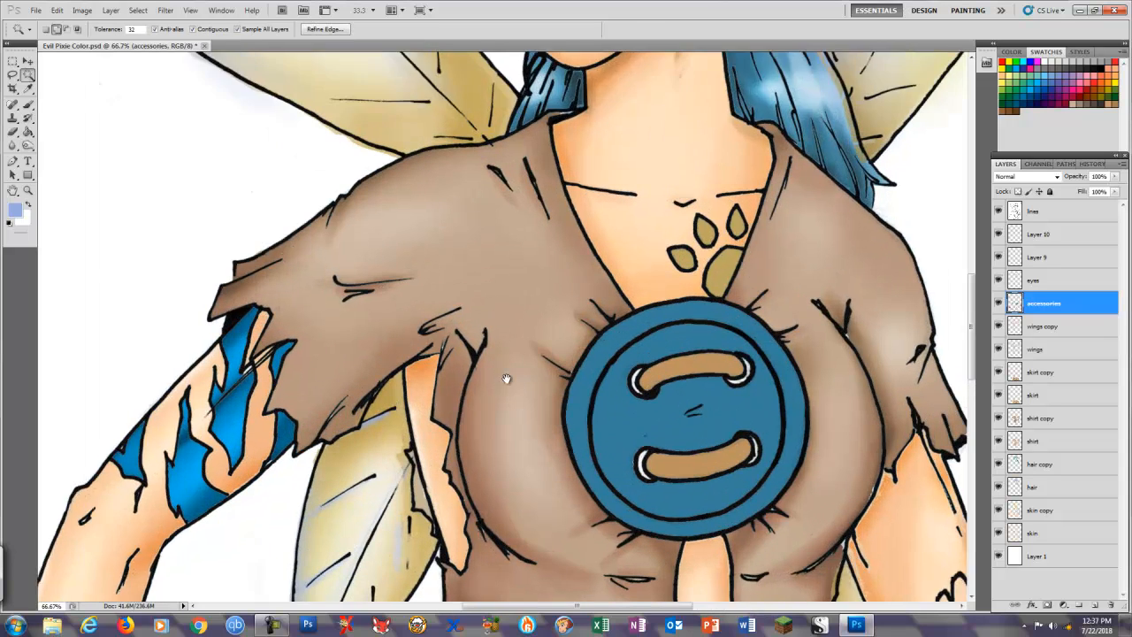
pyautogui.hotkey('ctrl', '+')
pyautogui.hotkey('ctrl', '+')
pyautogui.press('o')
pyautogui.moveTo(460, 266)
pyautogui.mouseDown()
pyautogui.moveTo(577, 465)
pyautogui.moveTo(539, 468)
pyautogui.mouseUp()
pyautogui.moveTo(568, 324); pyautogui.dragTo(482, 342)
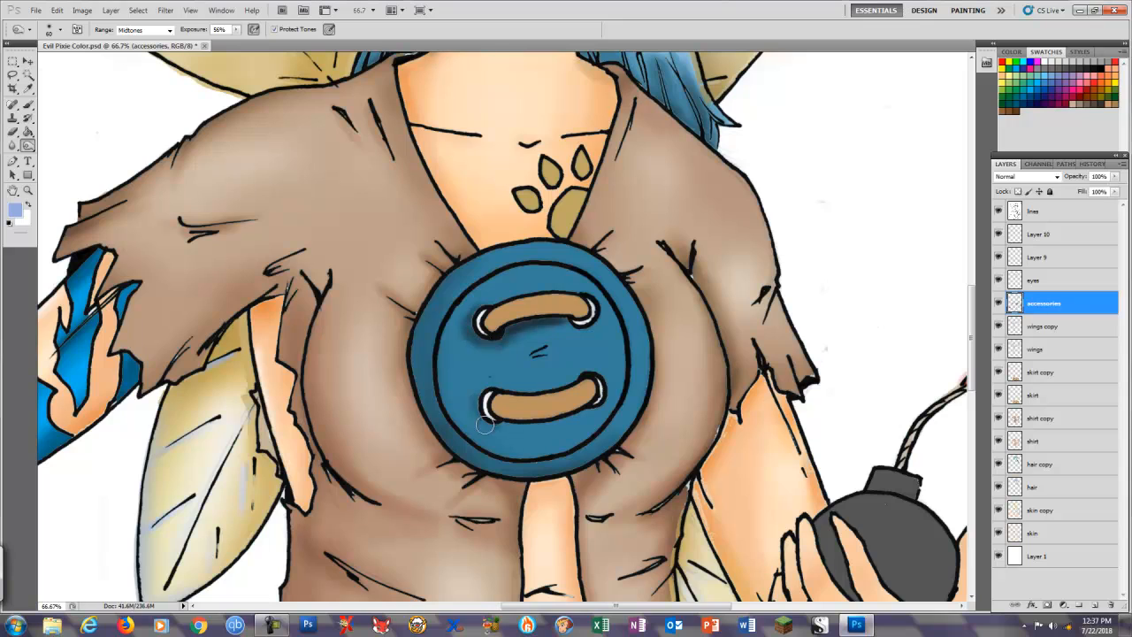
pyautogui.moveTo(484, 425)
pyautogui.mouseDown()
pyautogui.moveTo(566, 417)
pyautogui.moveTo(474, 401)
pyautogui.mouseUp()
pyautogui.moveTo(517, 262); pyautogui.dragTo(424, 352)
# Shade the button's inner face and highlight its rim with 40 to 125 px burn and dodge brushes at 56% exposure
pyautogui.press(']')
pyautogui.press(']')
pyautogui.press(']')
pyautogui.press(']')
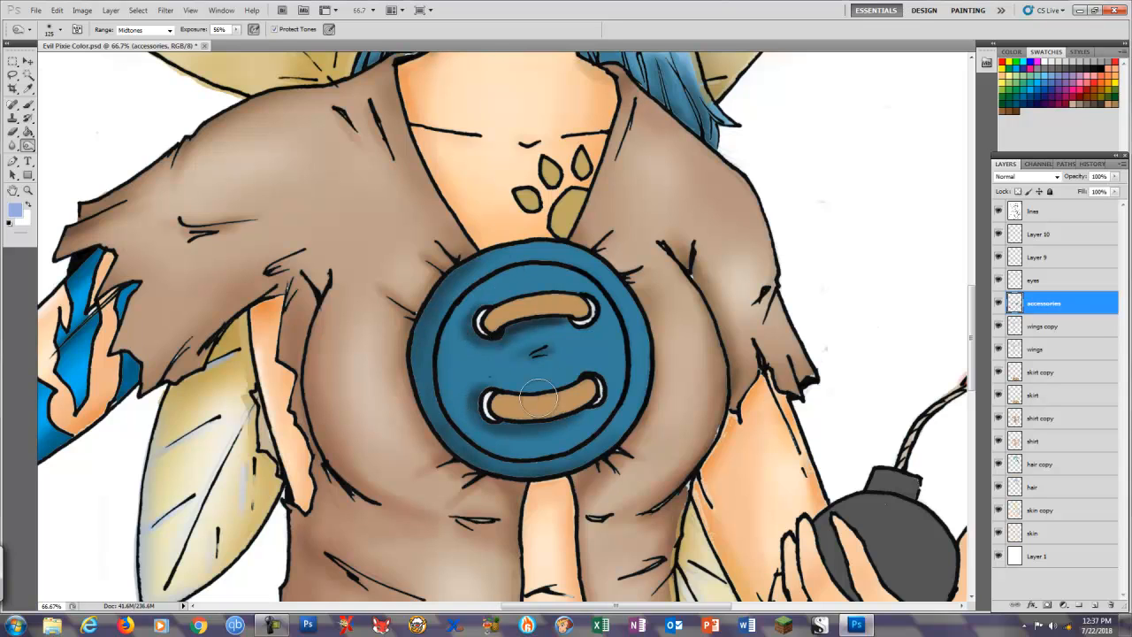
pyautogui.moveTo(568, 270); pyautogui.dragTo(614, 409)
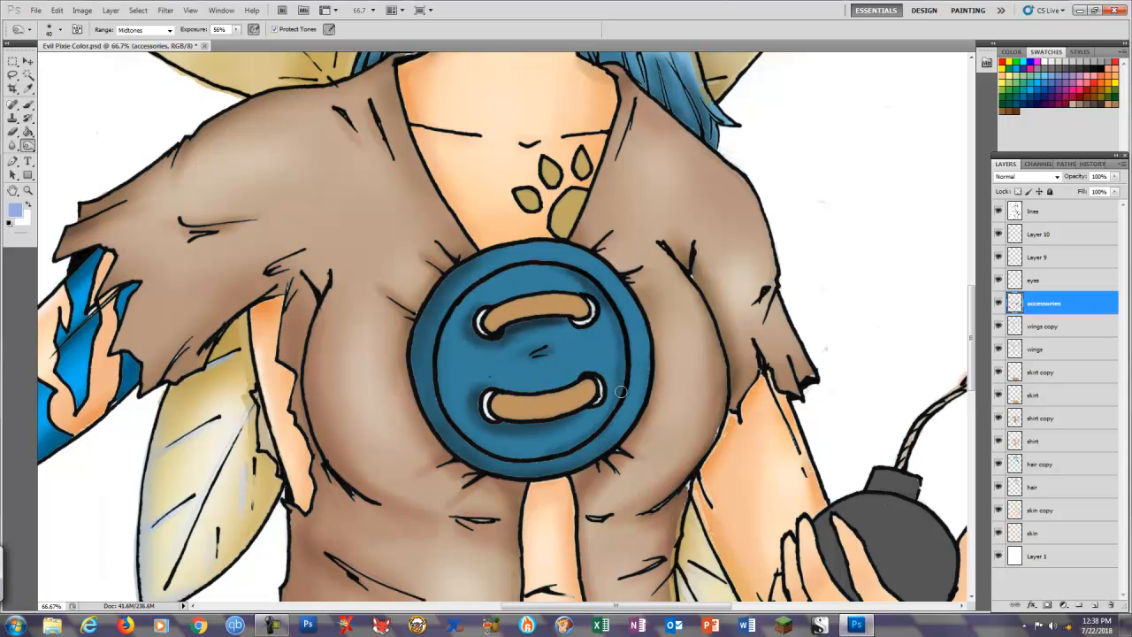
pyautogui.moveTo(502, 254)
pyautogui.mouseDown()
pyautogui.moveTo(651, 380)
pyautogui.moveTo(610, 433)
pyautogui.moveTo(478, 376)
pyautogui.moveTo(458, 408)
pyautogui.moveTo(453, 340)
pyautogui.mouseUp()
pyautogui.moveTo(636, 349)
pyautogui.mouseDown()
pyautogui.moveTo(611, 289)
pyautogui.moveTo(629, 412)
pyautogui.mouseUp()
pyautogui.hotkey('ctrl', '-')
pyautogui.hotkey('ctrl', '-')
pyautogui.hotkey('ctrl', '-')
pyautogui.hotkey('ctrl', '-')
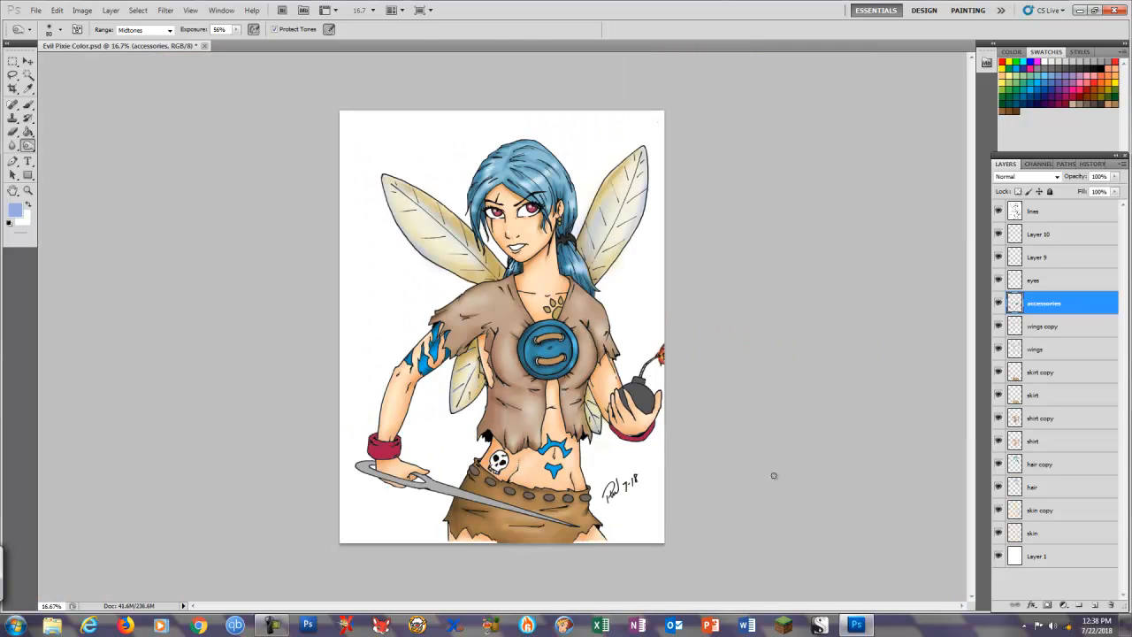
# Select the blue belly tattoo and darken its edges with an 80 px burn brush at 56% exposure
pyautogui.hotkey('ctrl', '+')
pyautogui.hotkey('ctrl', '+')
pyautogui.hotkey('ctrl', '+')
pyautogui.hotkey('ctrl', '+')
pyautogui.moveTo(605, 520); pyautogui.dragTo(572, 59)
pyautogui.press('w')
pyautogui.click(650, 253)
pyautogui.press('o')
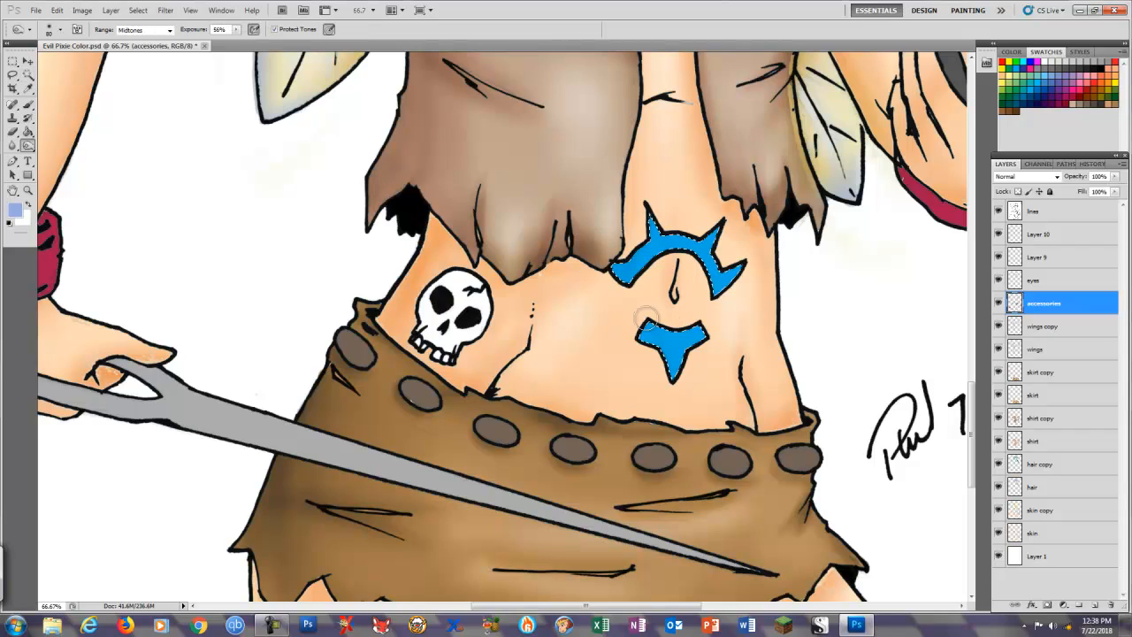
pyautogui.hotkey('ctrl', 'd')
# Select the white skull on the hip and fill it with light grey
pyautogui.press('w')
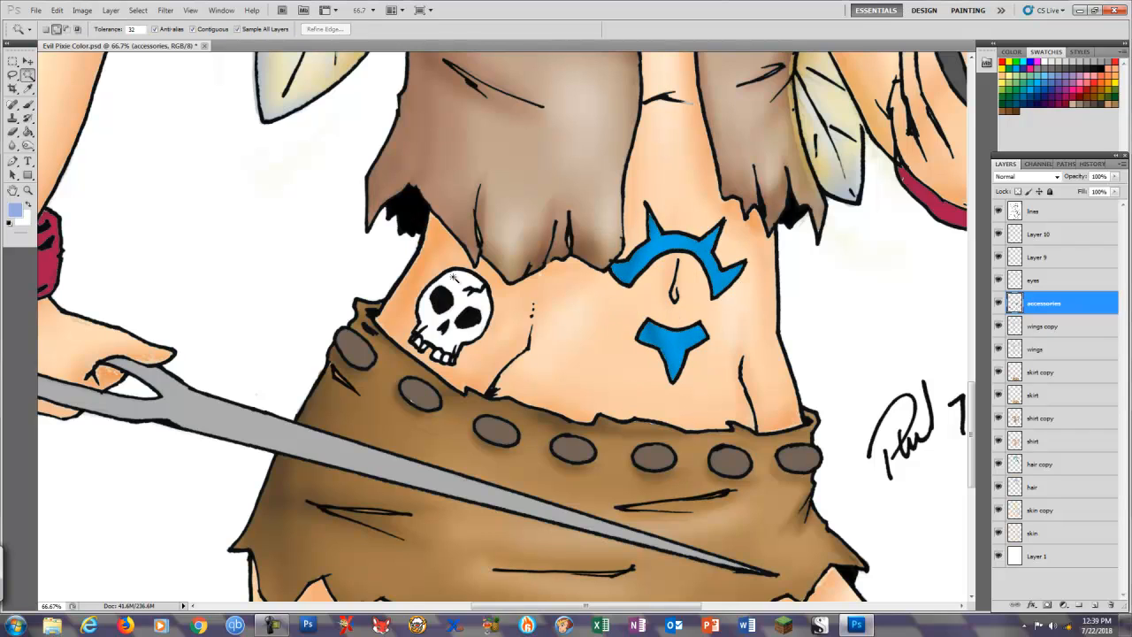
pyautogui.click(456, 283)
pyautogui.press('g')
pyautogui.click(456, 285)
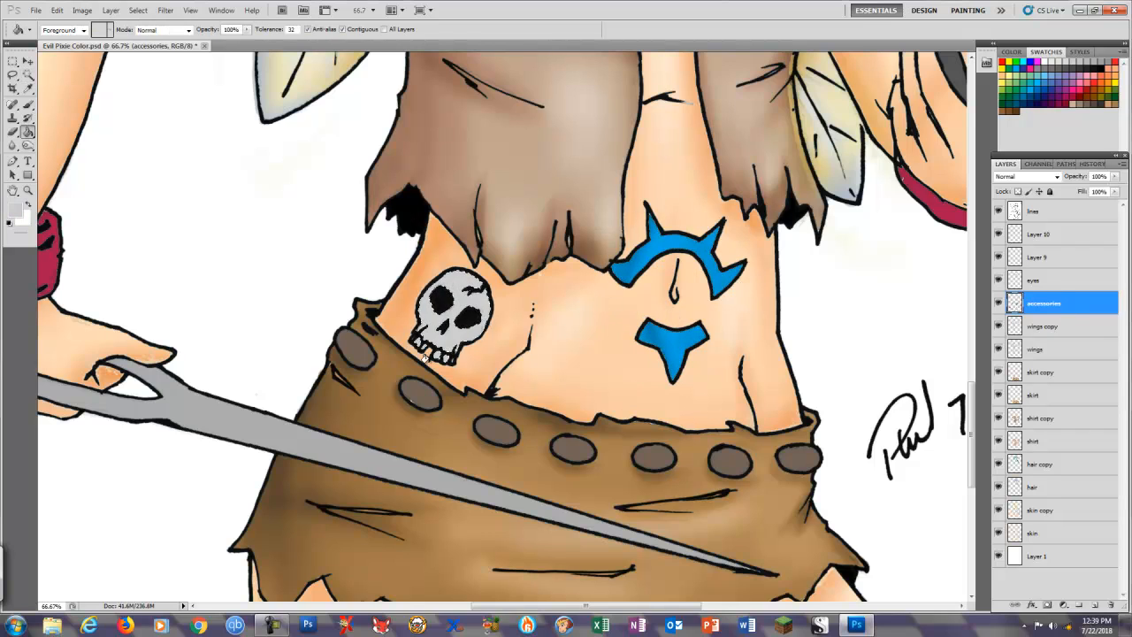
# Darken the skull's left and right edges with an 80 px burn brush at 56% exposure
pyautogui.press('o')
pyautogui.moveTo(427, 285); pyautogui.dragTo(421, 329)
pyautogui.moveTo(469, 271); pyautogui.dragTo(492, 323)
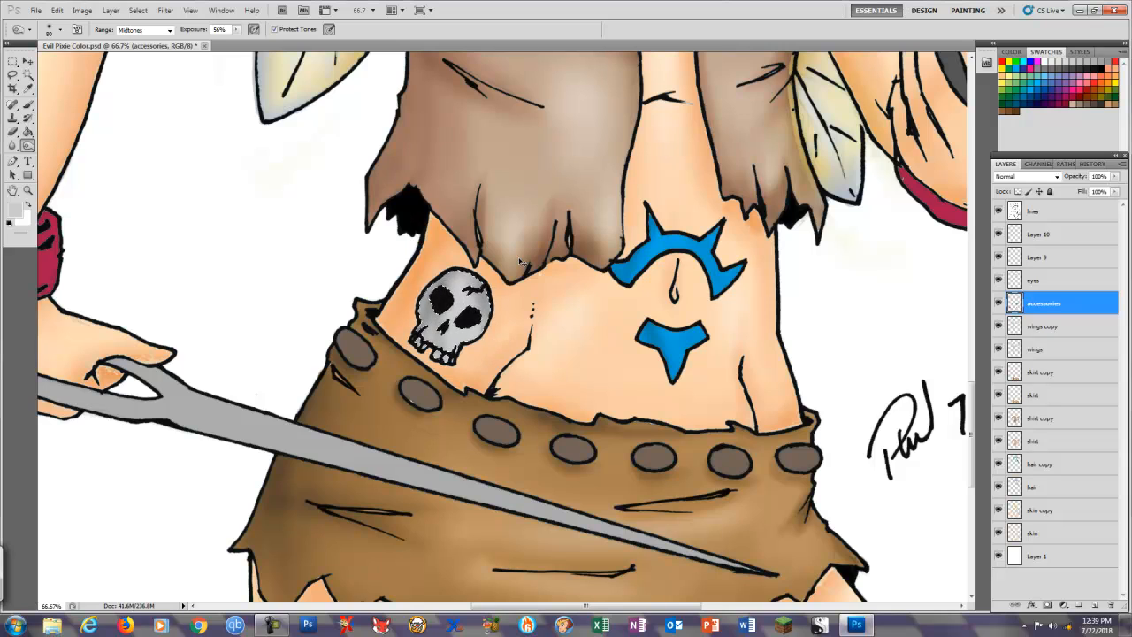
# Delete the wings copy and wings layers
pyautogui.hotkey('ctrl', '0')
pyautogui.click(1044, 325)
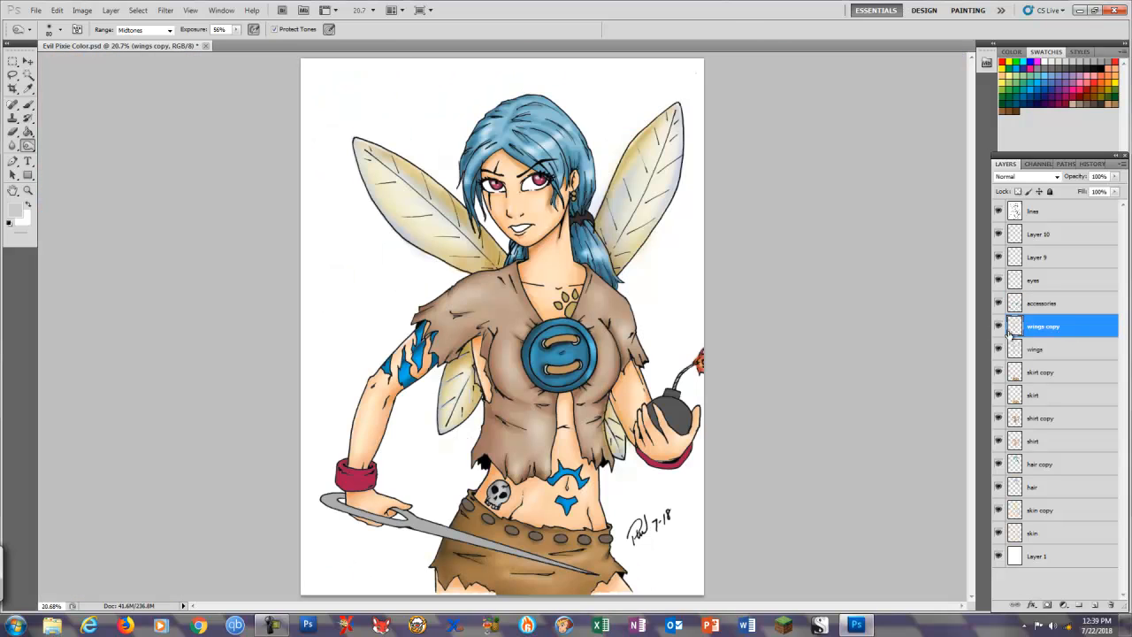
pyautogui.rightClick(1044, 326)
pyautogui.click(1003, 124)
pyautogui.rightClick(1044, 325)
pyautogui.click(1002, 124)
pyautogui.press('Return')
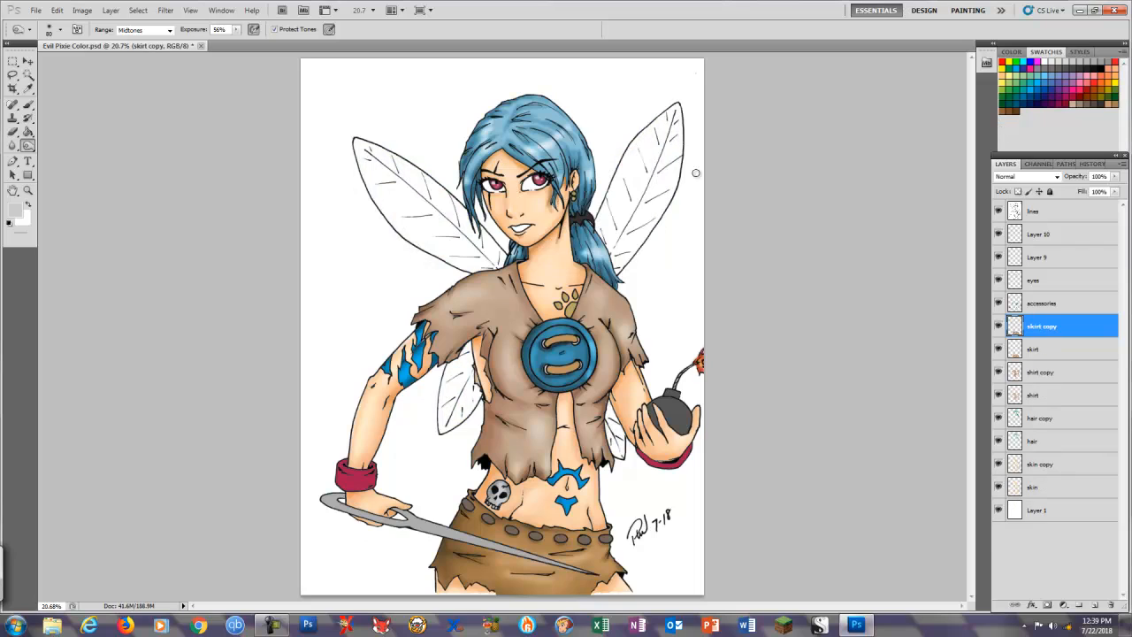
# Select the long grey needle on the accessories layer and shade its length with a 100 to 175 px brush
pyautogui.click(1061, 305)
pyautogui.press('w')
pyautogui.click(432, 528)
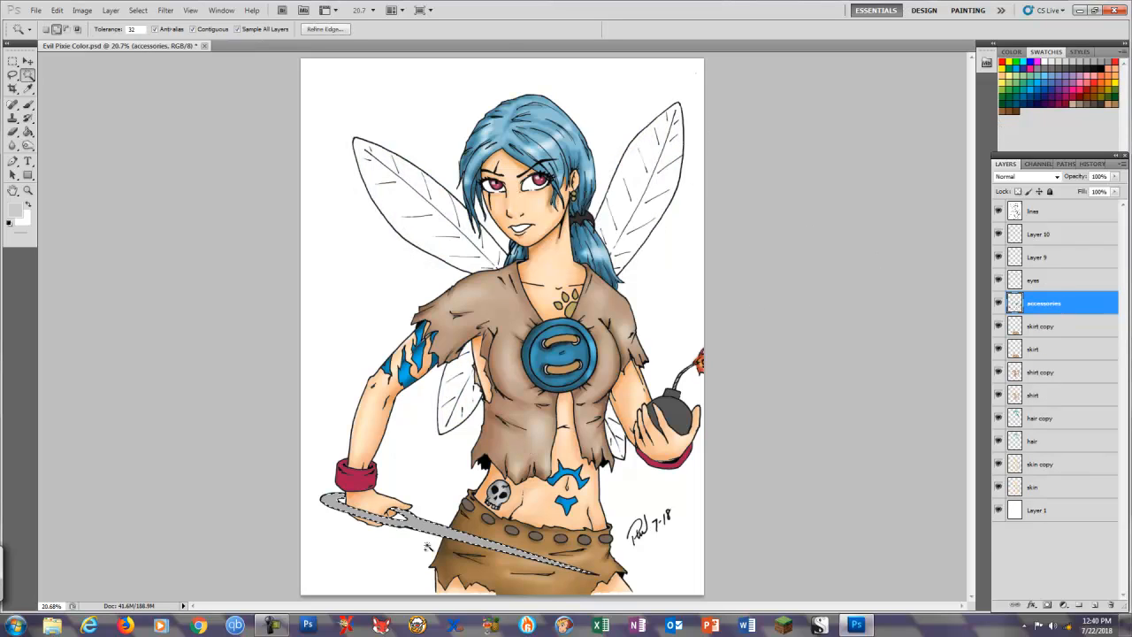
pyautogui.press('o')
pyautogui.press(']')
pyautogui.press(']')
pyautogui.press(']')
pyautogui.press(']')
pyautogui.press(']')
pyautogui.moveTo(434, 541); pyautogui.dragTo(587, 573)
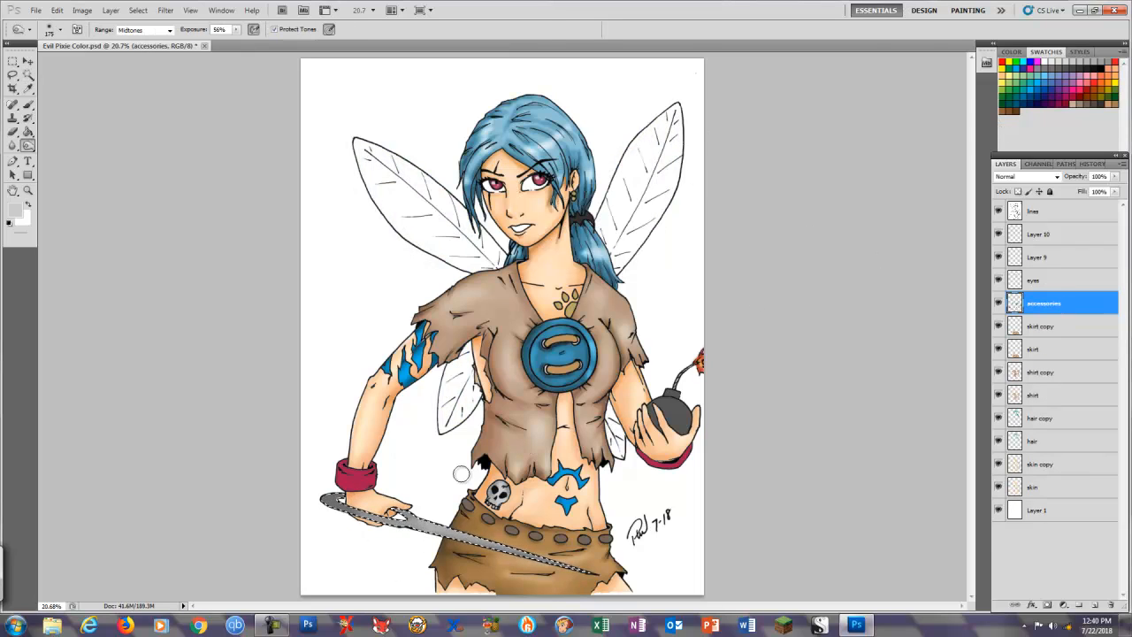
pyautogui.hotkey('ctrl', 'd')
pyautogui.hotkey('ctrl', '+')
pyautogui.hotkey('ctrl', '+')
pyautogui.press('[')
pyautogui.press('[')
pyautogui.press('[')
pyautogui.hotkey('ctrl', '0')
# Select the bomb's body and shade its edges and highlight with a 100 px brush at 56% exposure
pyautogui.press('w')
pyautogui.click(674, 412)
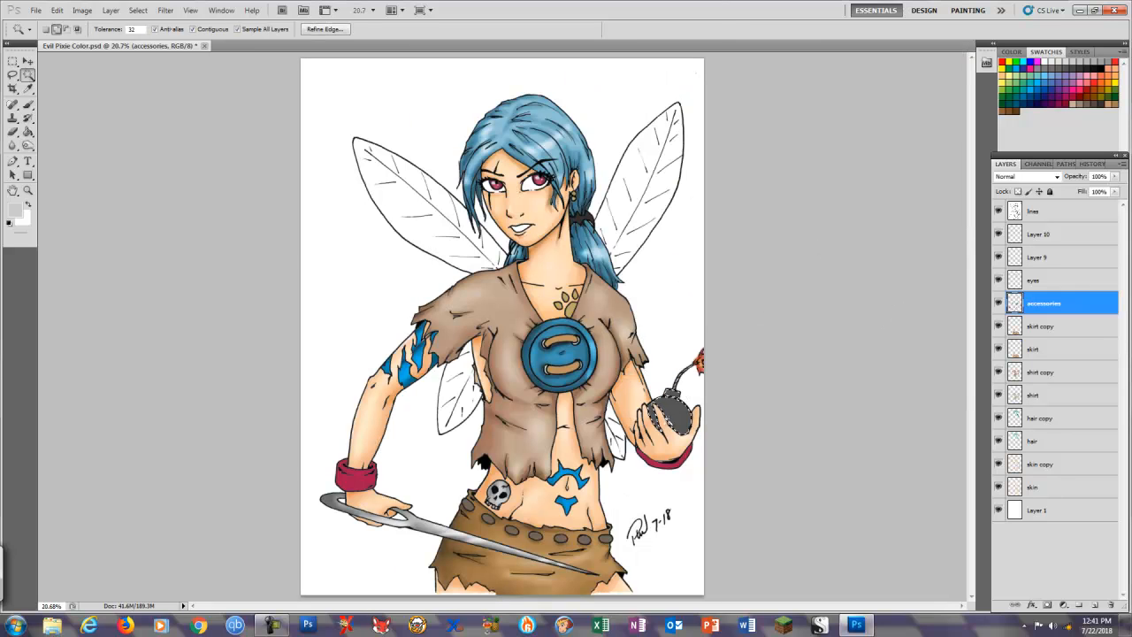
pyautogui.hotkey('ctrl', '+')
pyautogui.hotkey('ctrl', '+')
pyautogui.hotkey('ctrl', '+')
pyautogui.hotkey('ctrl', '+')
pyautogui.press('o')
pyautogui.moveTo(518, 341)
pyautogui.mouseDown()
pyautogui.moveTo(540, 371)
pyautogui.moveTo(575, 358)
pyautogui.mouseUp()
pyautogui.moveTo(543, 294)
pyautogui.mouseDown()
pyautogui.moveTo(483, 293)
pyautogui.moveTo(437, 348)
pyautogui.moveTo(507, 405)
pyautogui.moveTo(576, 372)
pyautogui.mouseUp()
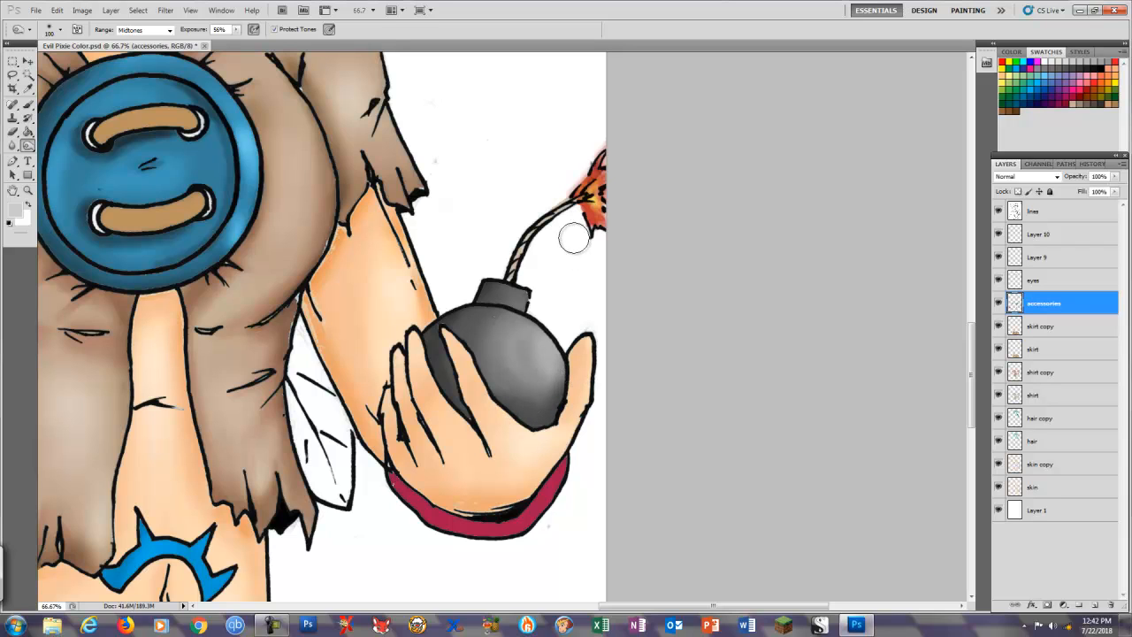
# Select the button's two tan threads, hide the selection outline, and shade the threads with burn and dodge strokes
pyautogui.moveTo(443, 304); pyautogui.dragTo(633, 482)
pyautogui.press('w')
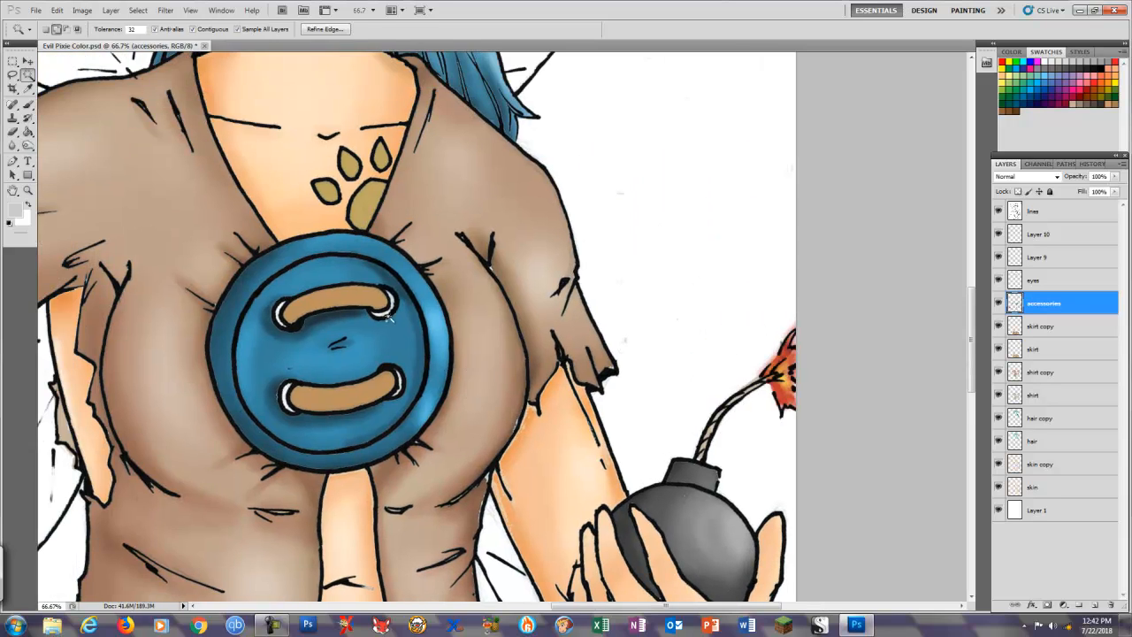
pyautogui.click(340, 296)
pyautogui.click(355, 396)
pyautogui.hotkey('ctrl', 'h')
pyautogui.press('o')
pyautogui.moveTo(298, 308); pyautogui.dragTo(310, 318)
pyautogui.moveTo(288, 400)
pyautogui.mouseDown()
pyautogui.moveTo(361, 403)
pyautogui.moveTo(333, 392)
pyautogui.mouseUp()
pyautogui.moveTo(371, 292)
pyautogui.mouseDown()
pyautogui.moveTo(340, 295)
pyautogui.moveTo(379, 294)
pyautogui.mouseUp()
pyautogui.hotkey('ctrl', '0')
pyautogui.press('w')
pyautogui.click(434, 209)
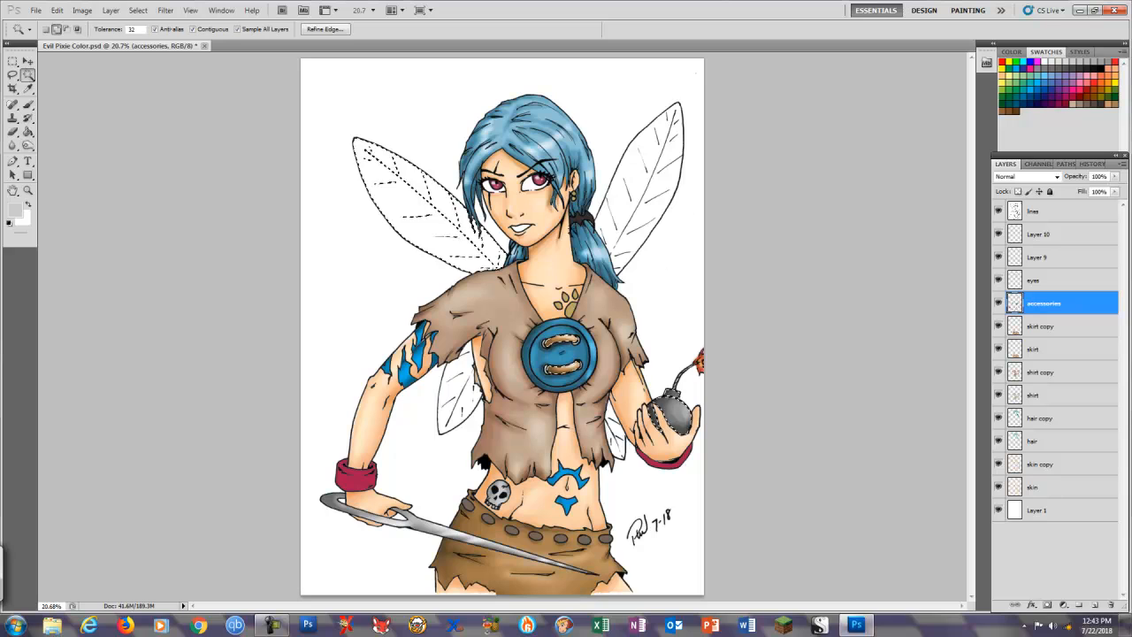
pyautogui.hotkey('ctrl', 'd')
# Rename Layer 9 as wings
pyautogui.doubleClick(1037, 257)
pyautogui.write('wings')
pyautogui.press('Return')
# Select the white areas of all four wings with the Magic Wand at tolerance 32
pyautogui.click(434, 211)
pyautogui.keyDown('shift'); pyautogui.click(650, 181); pyautogui.keyUp('shift')
pyautogui.keyDown('shift'); pyautogui.click(457, 393); pyautogui.keyUp('shift')
pyautogui.keyDown('shift'); pyautogui.click(617, 439); pyautogui.keyUp('shift')
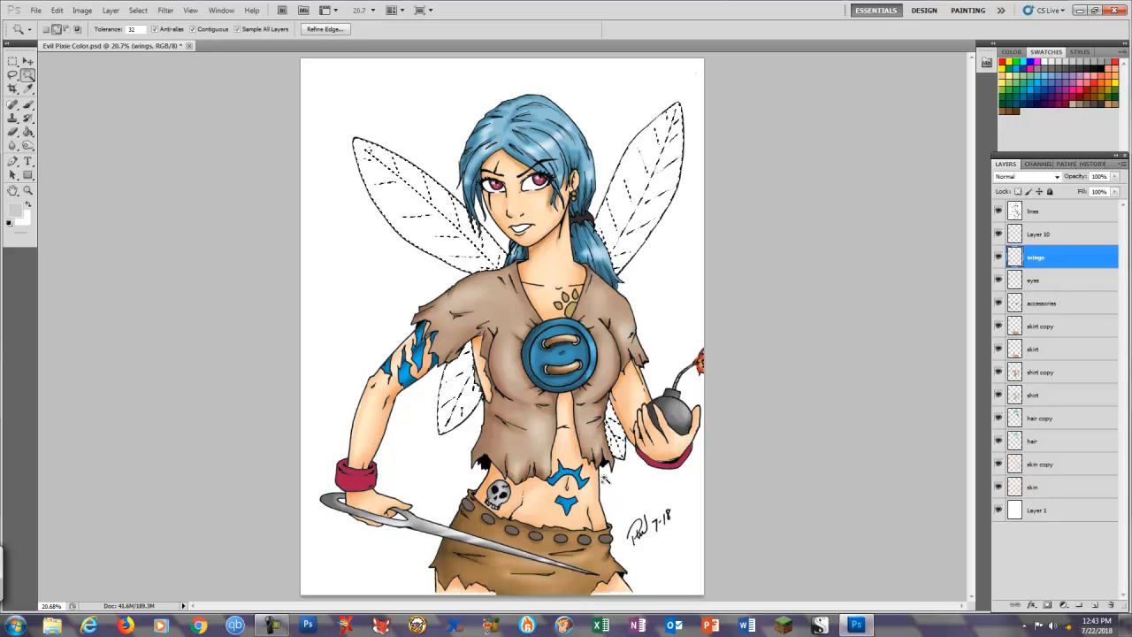
# Sample the hair's highlight colour, adjust it to a light blue, fill the selected wings with it and deselect
pyautogui.press('i')
pyautogui.click(500, 135)
pyautogui.click(535, 142)
pyautogui.click(15, 209)
pyautogui.click(809, 326)
pyautogui.click(797, 325)
pyautogui.click(1035, 310)
pyautogui.press('g')
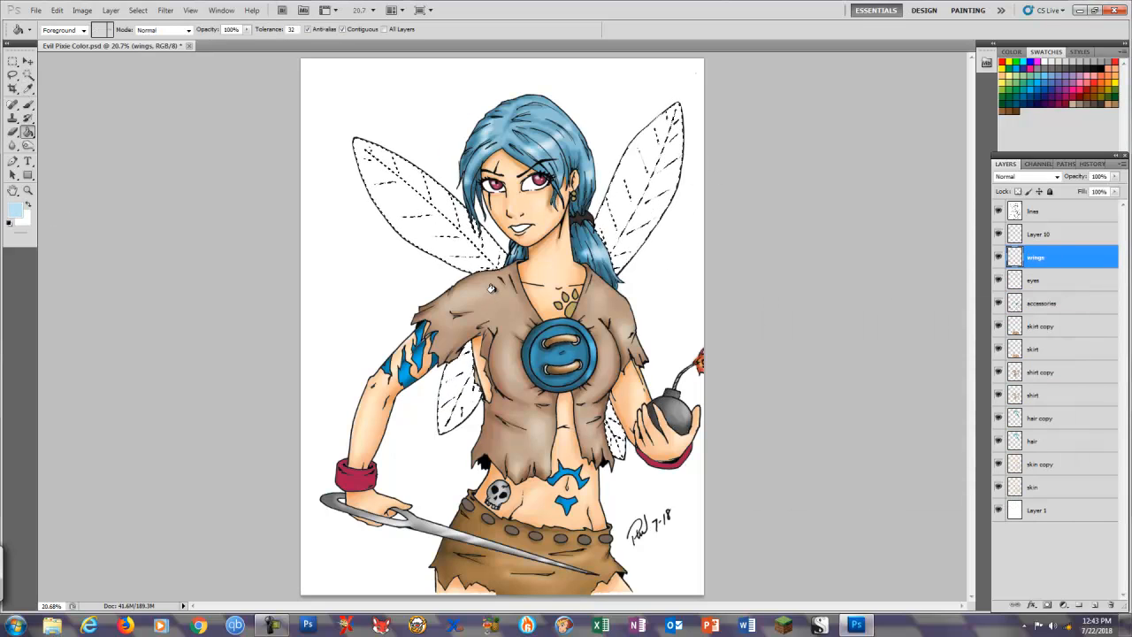
pyautogui.click(455, 246)
pyautogui.hotkey('ctrl', 'd')
# Lighten the tips and outer edges of all four wings with the Dodge tool in the Midtones range at 56% exposure
pyautogui.press('o')
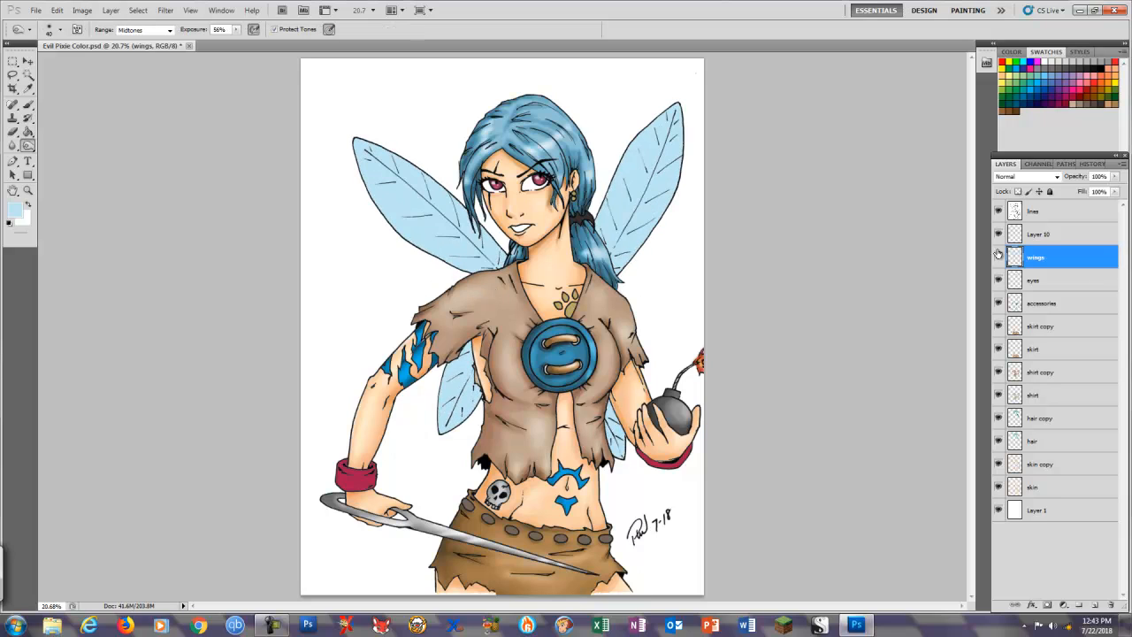
pyautogui.press(']')
pyautogui.moveTo(677, 159); pyautogui.dragTo(629, 234)
pyautogui.moveTo(426, 237)
pyautogui.mouseDown()
pyautogui.moveTo(357, 139)
pyautogui.moveTo(414, 223)
pyautogui.mouseUp()
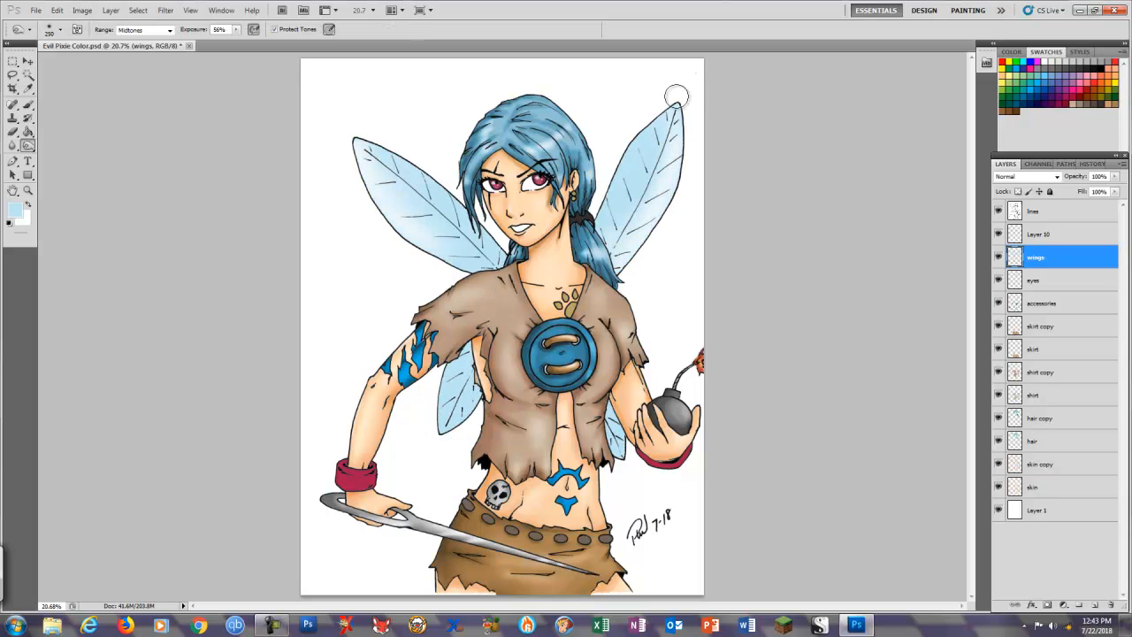
pyautogui.moveTo(348, 134); pyautogui.dragTo(394, 155)
pyautogui.moveTo(443, 434)
pyautogui.mouseDown()
pyautogui.moveTo(442, 382)
pyautogui.moveTo(467, 432)
pyautogui.mouseUp()
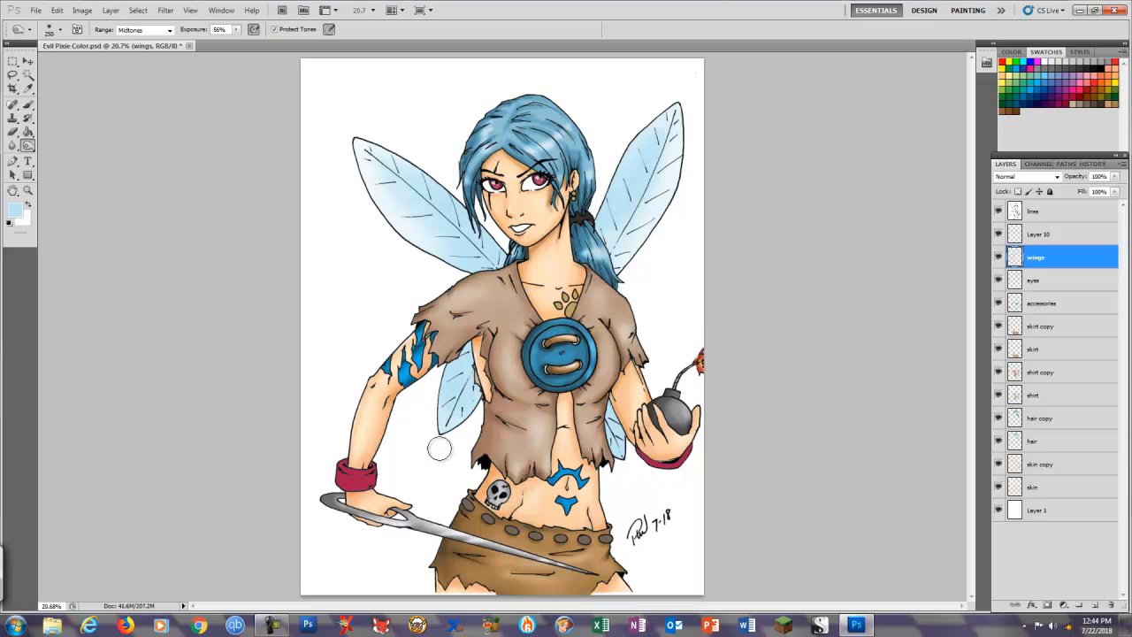
pyautogui.moveTo(634, 469); pyautogui.dragTo(624, 393)
pyautogui.moveTo(461, 403)
pyautogui.mouseDown()
pyautogui.moveTo(456, 374)
pyautogui.moveTo(469, 355)
pyautogui.mouseUp()
# Darken the wings' bases and inner edges with 250 px burn strokes in the Midtones range
pyautogui.moveTo(514, 272); pyautogui.dragTo(451, 236)
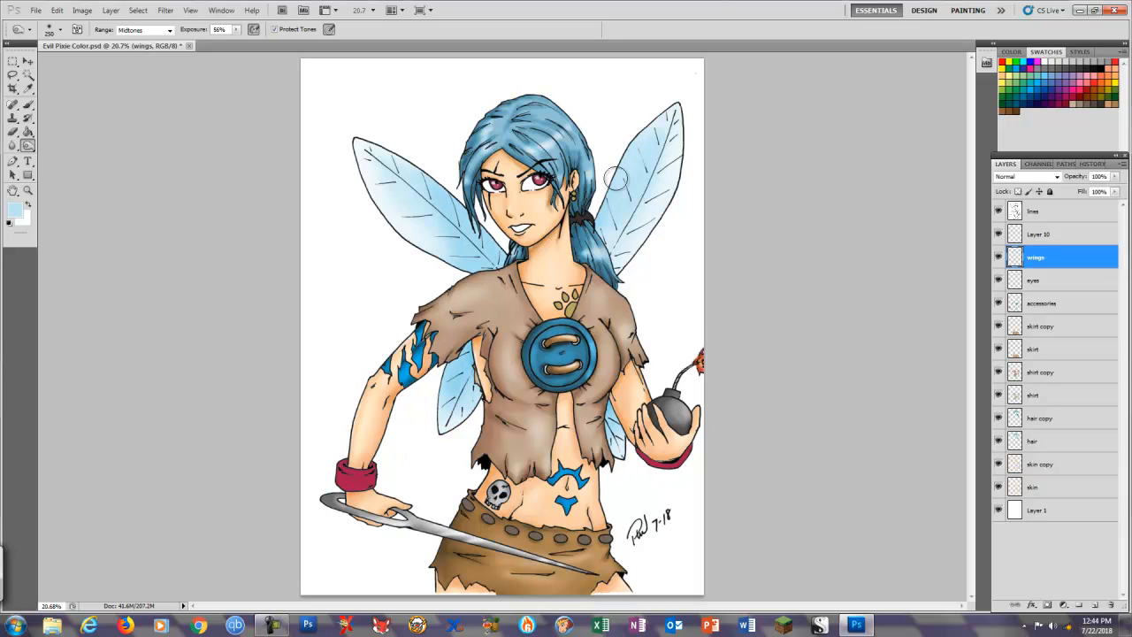
pyautogui.moveTo(617, 179); pyautogui.dragTo(608, 226)
pyautogui.moveTo(498, 244); pyautogui.dragTo(466, 257)
pyautogui.moveTo(463, 353); pyautogui.dragTo(456, 375)
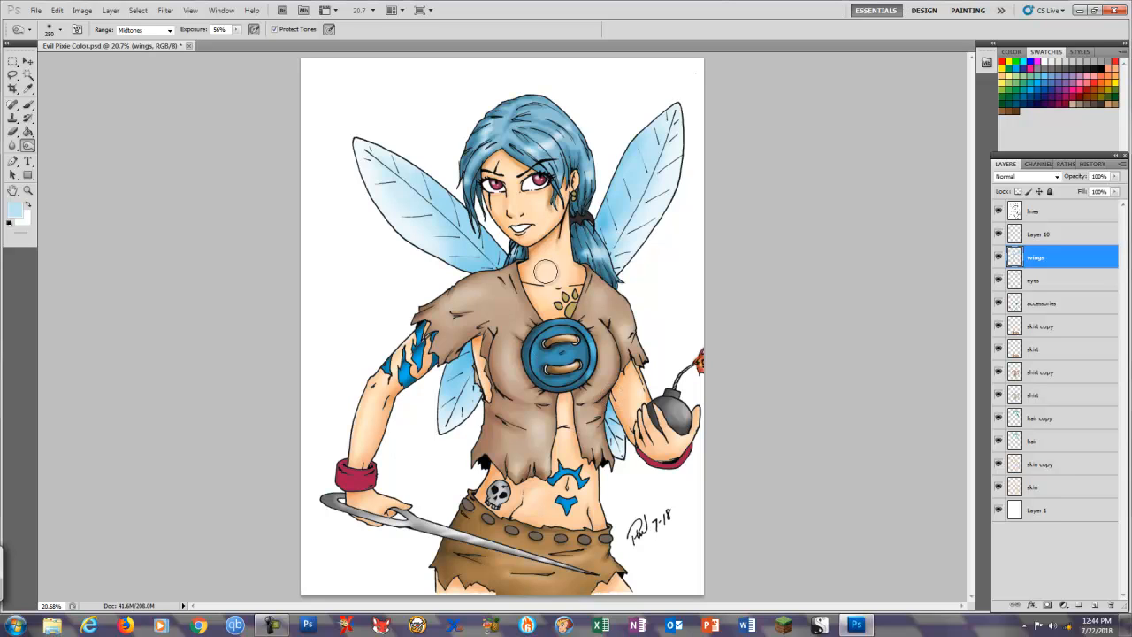
pyautogui.moveTo(608, 228); pyautogui.dragTo(622, 161)
pyautogui.moveTo(423, 181); pyautogui.dragTo(479, 226)
pyautogui.moveTo(456, 346); pyautogui.dragTo(452, 389)
pyautogui.moveTo(608, 406); pyautogui.dragTo(611, 444)
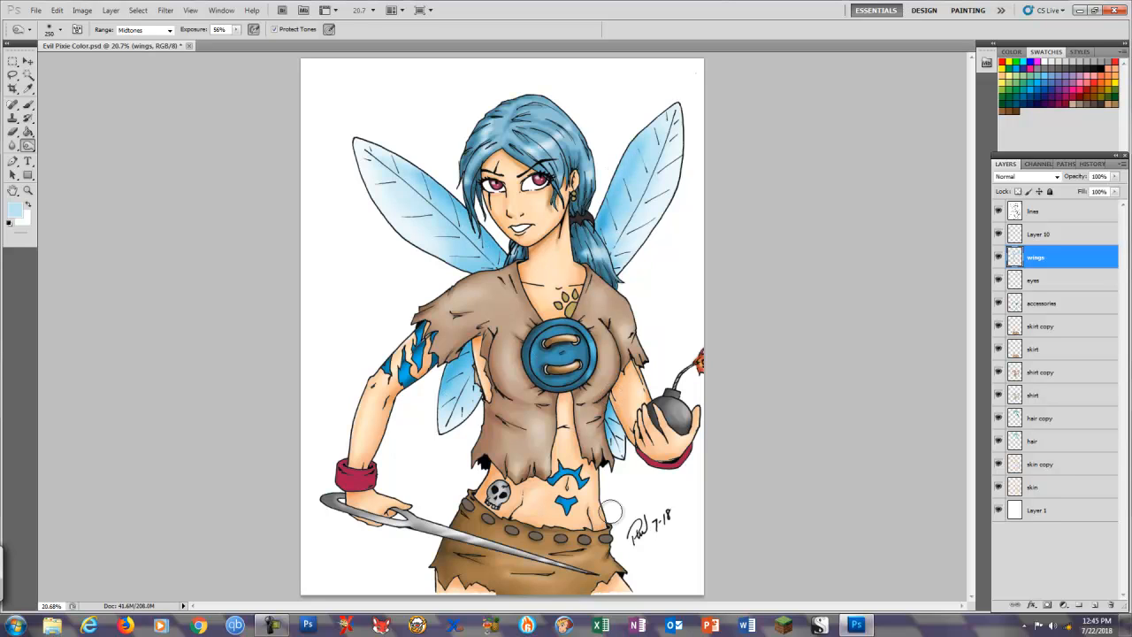
# Set a white brush to 40% opacity and 64% flow, and paint fine highlights beside the lower wings' veins
pyautogui.press('b')
pyautogui.press('x')
pyautogui.click(312, 29)
pyautogui.click(123, 66)
pyautogui.hotkey('ctrl', '+')
pyautogui.hotkey('ctrl', '+')
pyautogui.hotkey('ctrl', '+')
pyautogui.hotkey('ctrl', '+')
pyautogui.moveTo(317, 428); pyautogui.dragTo(499, 257)
pyautogui.press('[')
pyautogui.press('[')
pyautogui.press('[')
pyautogui.press('[')
pyautogui.press('[')
pyautogui.press('[')
pyautogui.press('[')
pyautogui.press('[')
pyautogui.press('[')
pyautogui.press('[')
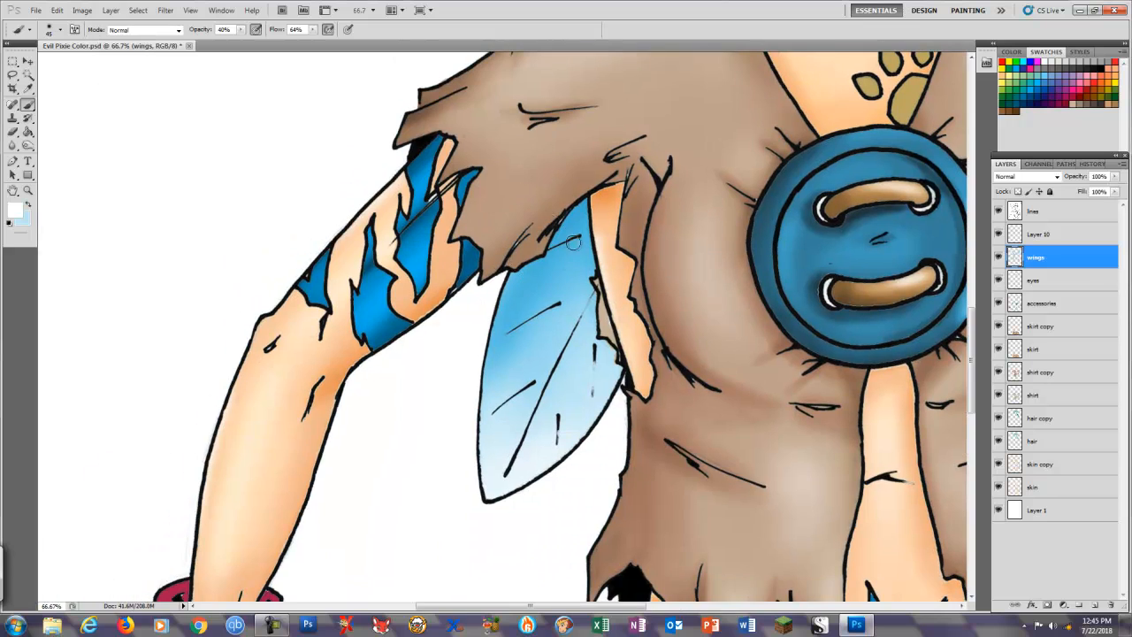
pyautogui.hscroll(5, 607, 388)
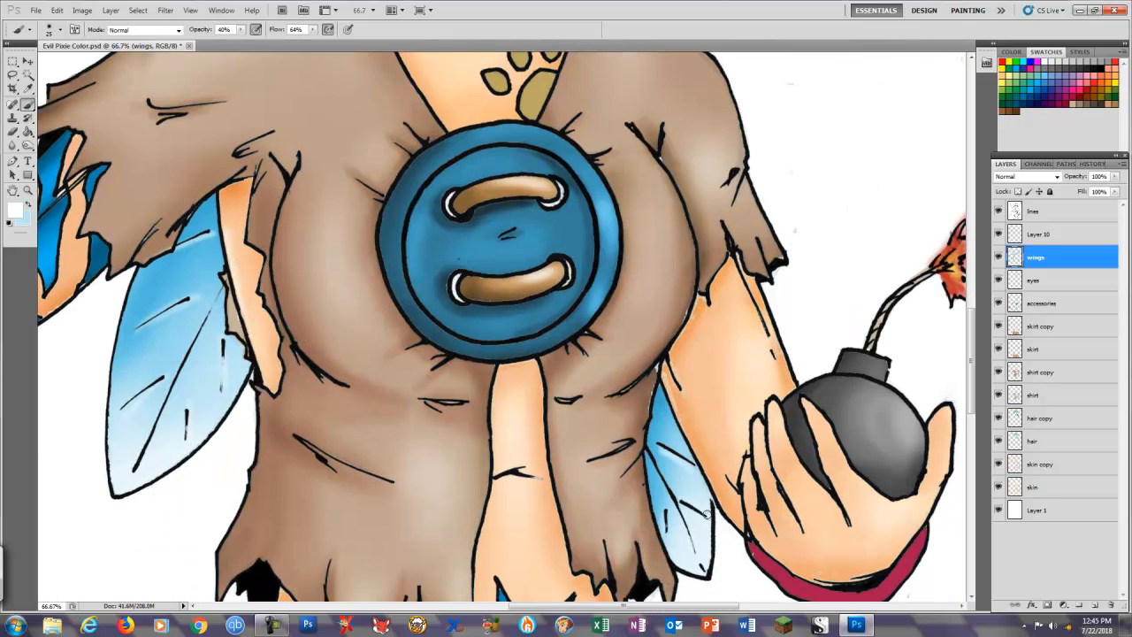
# Paint thin white highlights beside the veins of the two upper wings
pyautogui.moveTo(672, 106)
pyautogui.mouseDown()
pyautogui.moveTo(676, 548)
pyautogui.moveTo(665, 599)
pyautogui.mouseUp()
pyautogui.press(']')
pyautogui.moveTo(759, 294); pyautogui.dragTo(767, 362)
pyautogui.moveTo(712, 387); pyautogui.dragTo(727, 448)
pyautogui.moveTo(662, 465); pyautogui.dragTo(677, 528)
pyautogui.moveTo(637, 536); pyautogui.dragTo(645, 580)
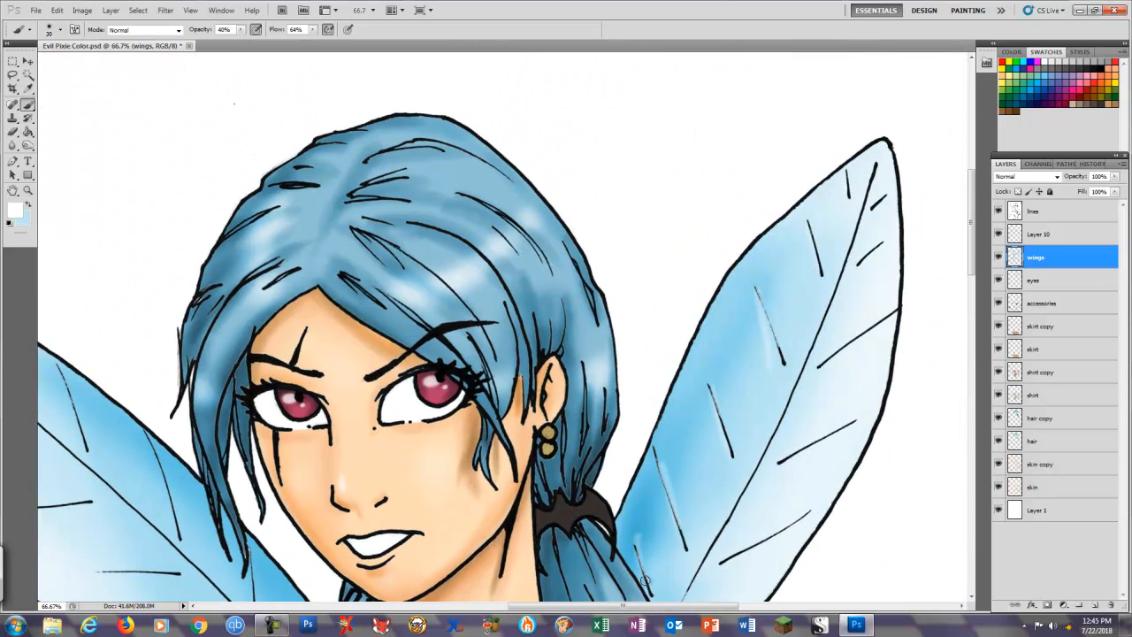
pyautogui.moveTo(790, 446); pyautogui.dragTo(912, 249)
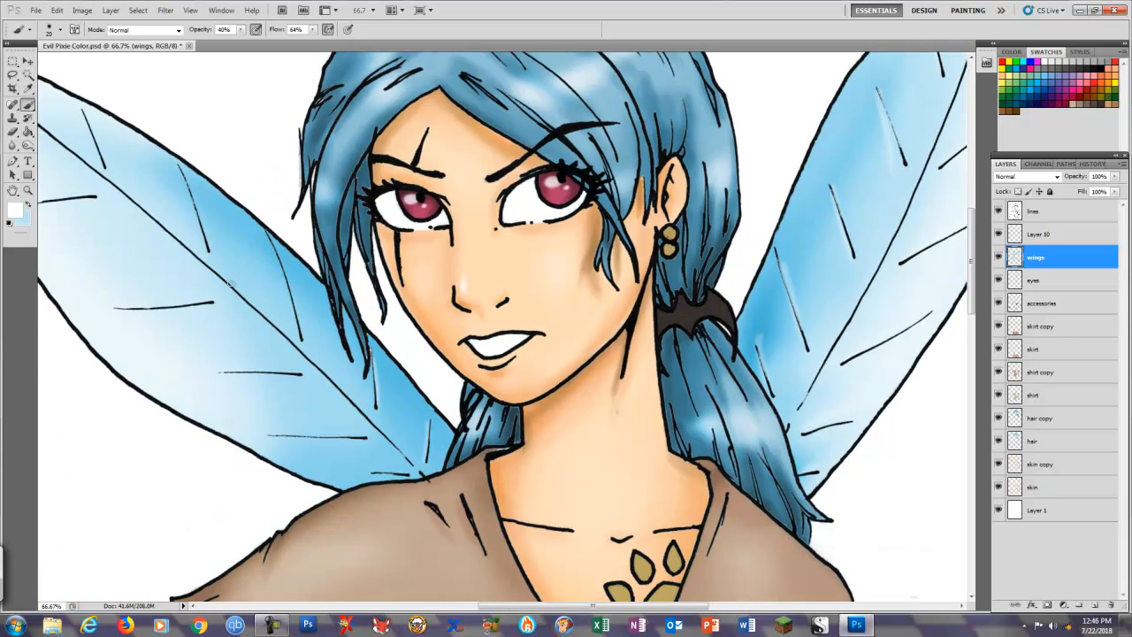
pyautogui.moveTo(59, 222); pyautogui.dragTo(231, 235)
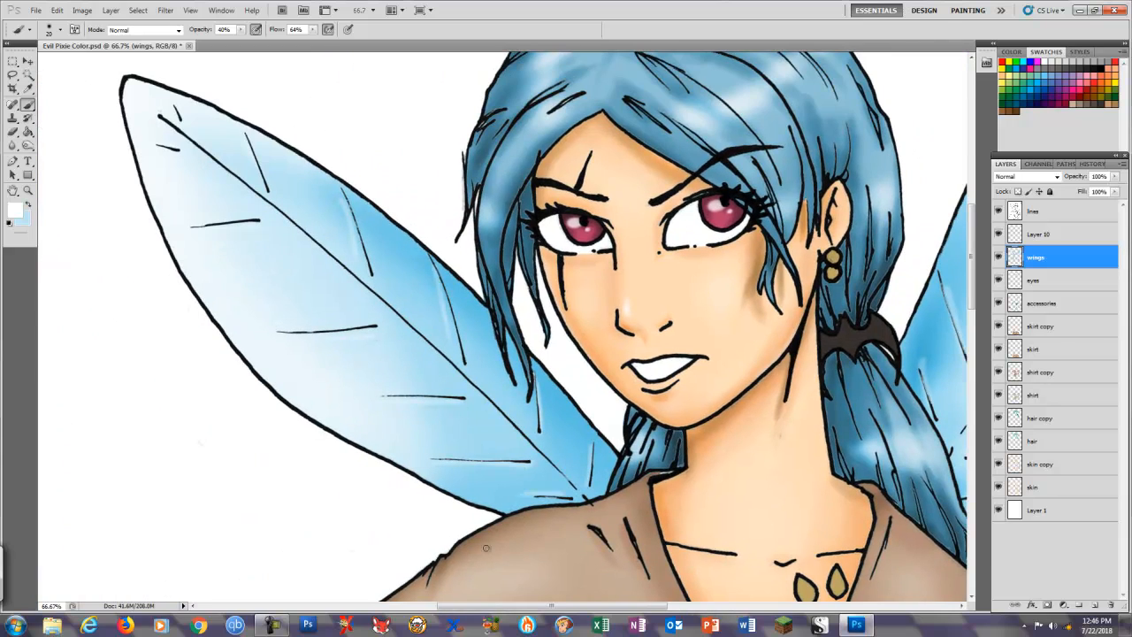
pyautogui.hotkey('ctrl', '0')
# Select the paw-print tattoo on the accessories layer, shade it in the Shadows range with a 50 px tip, and clear the selection
pyautogui.press('o')
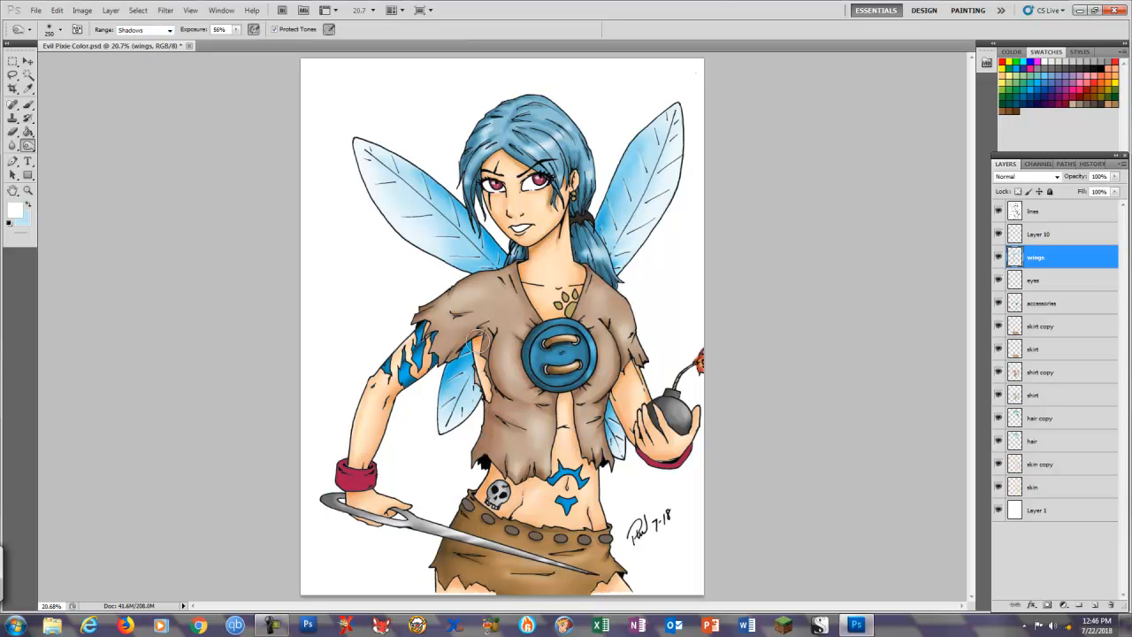
pyautogui.scroll(4, 565, 273)
pyautogui.click(1044, 303)
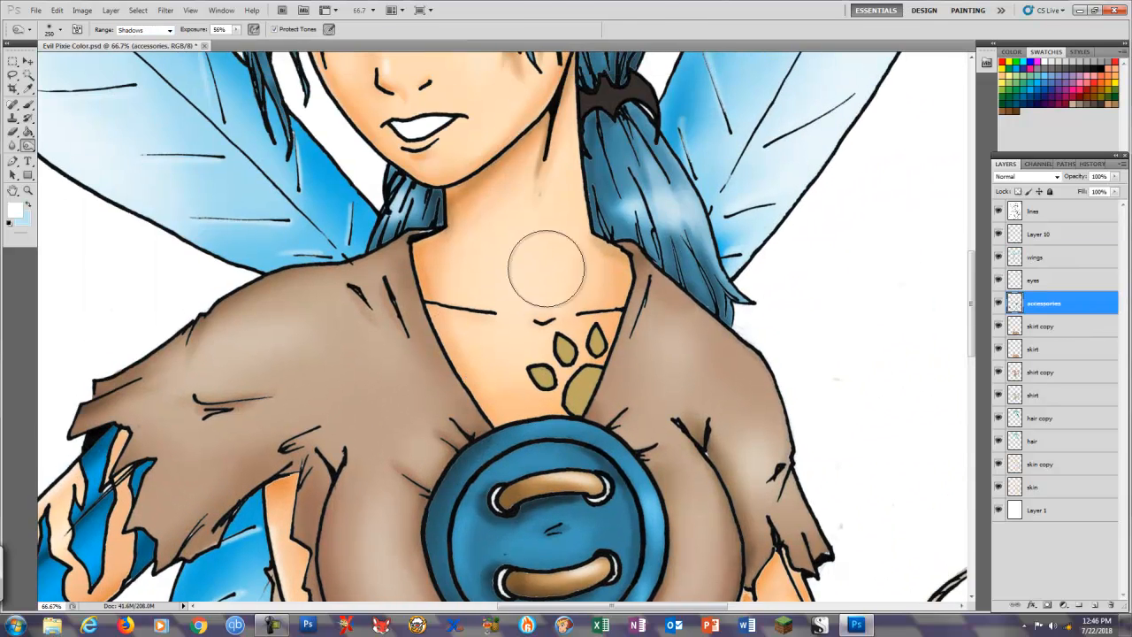
pyautogui.press('w')
pyautogui.click(585, 391)
pyautogui.press('o')
pyautogui.press('[')
pyautogui.press('[')
pyautogui.press('[')
pyautogui.press('[')
pyautogui.press('[')
pyautogui.press('[')
pyautogui.press('[')
pyautogui.press('[')
pyautogui.press('[')
pyautogui.press('[')
pyautogui.moveTo(602, 364)
pyautogui.mouseDown()
pyautogui.moveTo(575, 405)
pyautogui.moveTo(586, 396)
pyautogui.mouseUp()
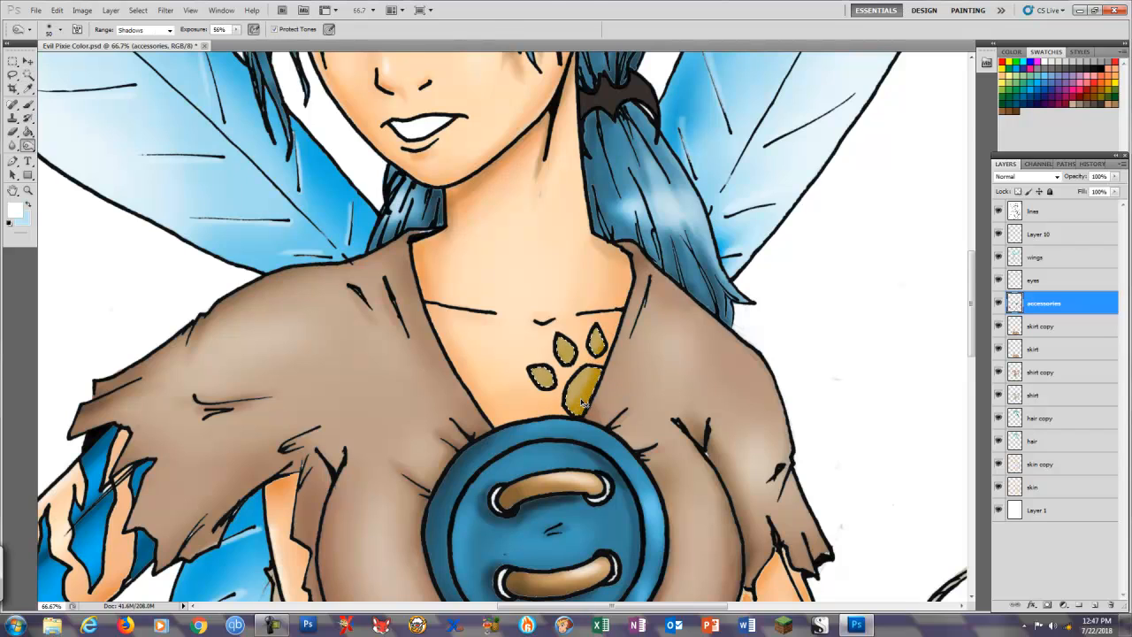
pyautogui.hotkey('ctrl', 'd')
# Select the whites of both eyes on the eyes layer with the Magic Wand and pick a light grey swatch
pyautogui.moveTo(549, 230); pyautogui.dragTo(586, 450)
pyautogui.click(1043, 280)
pyautogui.press('w')
pyautogui.click(356, 212)
pyautogui.click(520, 214)
pyautogui.click(1074, 63)
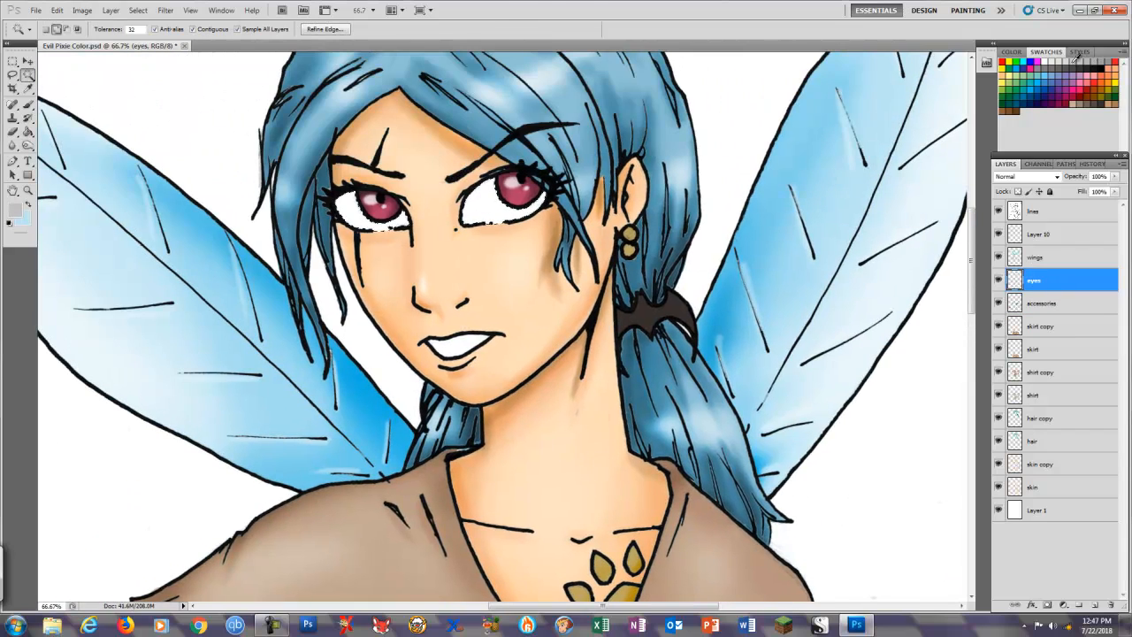
# Shade the upper edges and corners of both eye whites with a 40 px grey brush at 40% opacity
pyautogui.press('b')
pyautogui.hotkey('ctrl', '+')
pyautogui.hotkey('ctrl', '+')
pyautogui.moveTo(422, 210); pyautogui.dragTo(655, 431)
pyautogui.press(']')
pyautogui.press(']')
pyautogui.moveTo(607, 211); pyautogui.dragTo(699, 108)
pyautogui.moveTo(699, 111)
pyautogui.mouseDown()
pyautogui.moveTo(528, 291)
pyautogui.moveTo(596, 276)
pyautogui.mouseUp()
pyautogui.moveTo(595, 268)
pyautogui.mouseDown()
pyautogui.moveTo(501, 357)
pyautogui.moveTo(590, 269)
pyautogui.mouseUp()
pyautogui.moveTo(759, 306); pyautogui.dragTo(699, 349)
pyautogui.moveTo(102, 360)
pyautogui.mouseDown()
pyautogui.moveTo(188, 338)
pyautogui.moveTo(173, 315)
pyautogui.mouseUp()
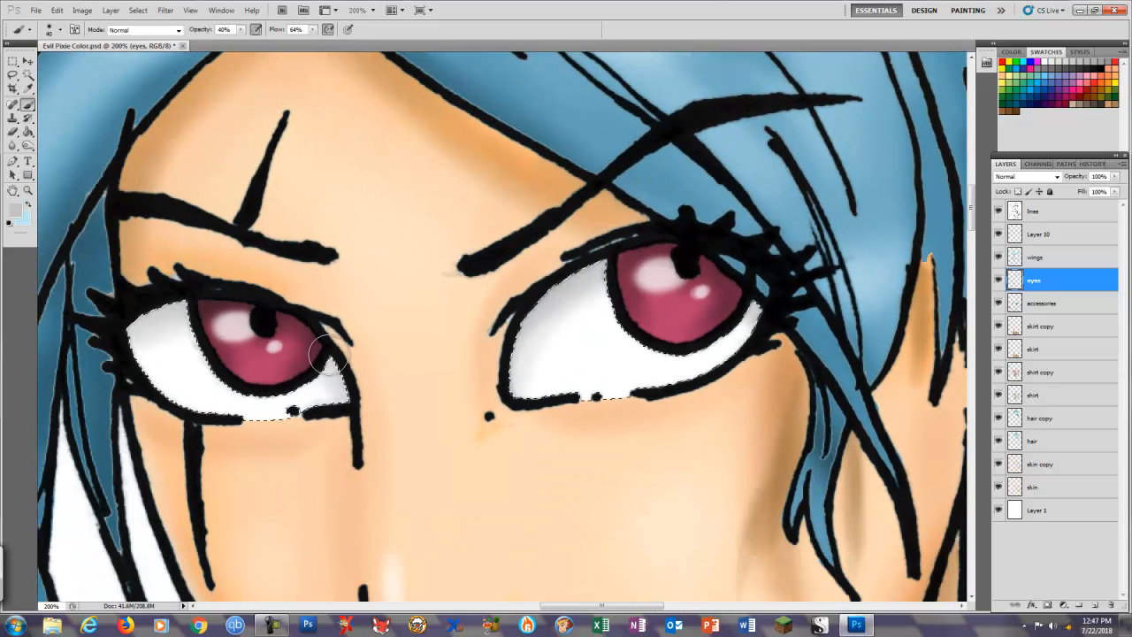
pyautogui.moveTo(319, 354); pyautogui.dragTo(346, 389)
# Pick a darker grey and deepen the shadows under the eyelids of both eyes
pyautogui.hotkey('ctrl', 'd')
pyautogui.click(1081, 63)
pyautogui.moveTo(113, 308); pyautogui.dragTo(210, 298)
pyautogui.moveTo(329, 358); pyautogui.dragTo(362, 386)
pyautogui.moveTo(584, 276); pyautogui.dragTo(522, 306)
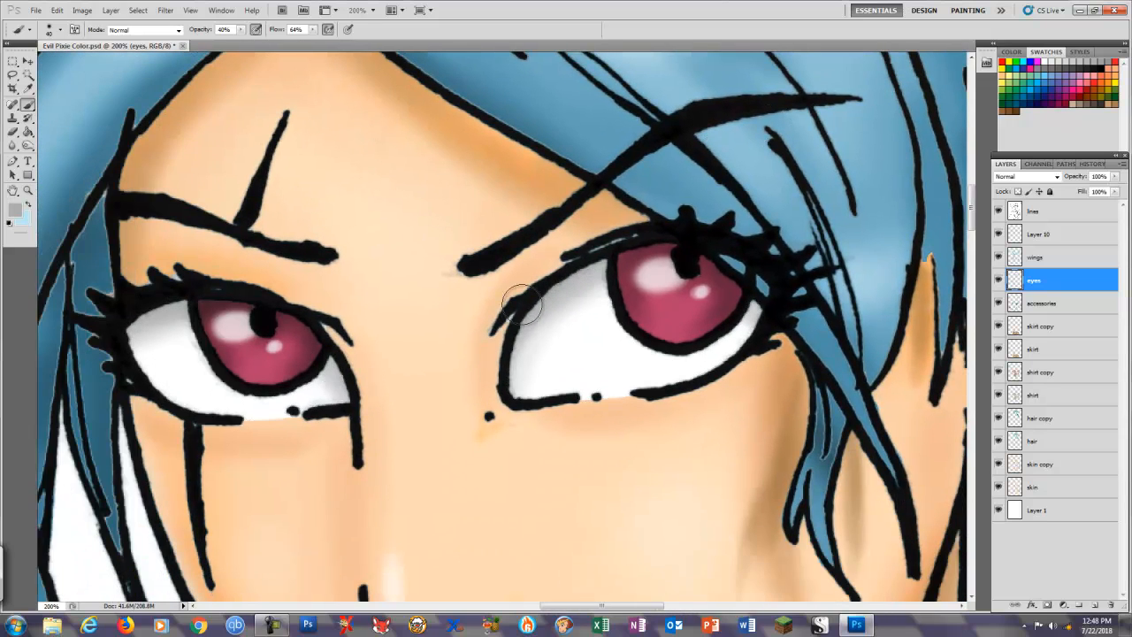
pyautogui.moveTo(748, 294)
pyautogui.mouseDown()
pyautogui.moveTo(769, 317)
pyautogui.moveTo(751, 329)
pyautogui.mouseUp()
pyautogui.hotkey('ctrl', '-')
pyautogui.hotkey('ctrl', '-')
pyautogui.hotkey('ctrl', '-')
# Select the teeth with the Magic Wand and shade their upper edge with the grey brush
pyautogui.hotkey('ctrl', '+')
pyautogui.hotkey('ctrl', '+')
pyautogui.hotkey('ctrl', '+')
pyautogui.moveTo(546, 406); pyautogui.dragTo(552, 101)
pyautogui.press('w')
pyautogui.click(472, 463)
pyautogui.press('b')
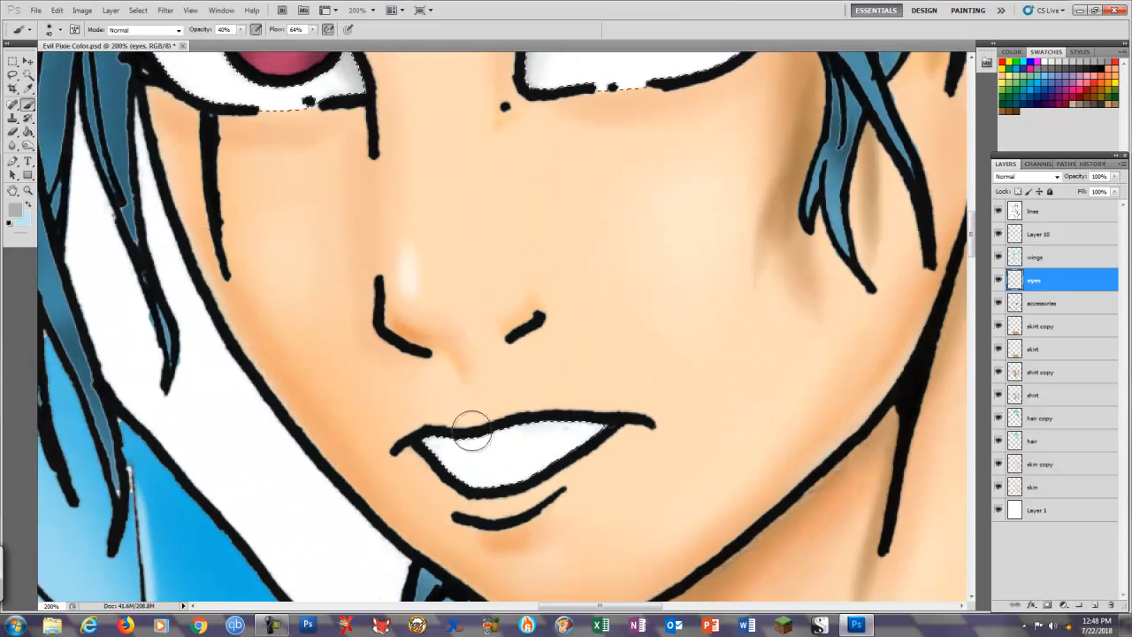
pyautogui.moveTo(472, 433); pyautogui.dragTo(425, 452)
pyautogui.moveTo(596, 412); pyautogui.dragTo(591, 417)
pyautogui.hotkey('ctrl', '-')
pyautogui.hotkey('ctrl', '-')
pyautogui.hotkey('ctrl', '-')
pyautogui.hotkey('ctrl', '-')
pyautogui.hotkey('ctrl', '-')
pyautogui.hotkey('ctrl', '-')
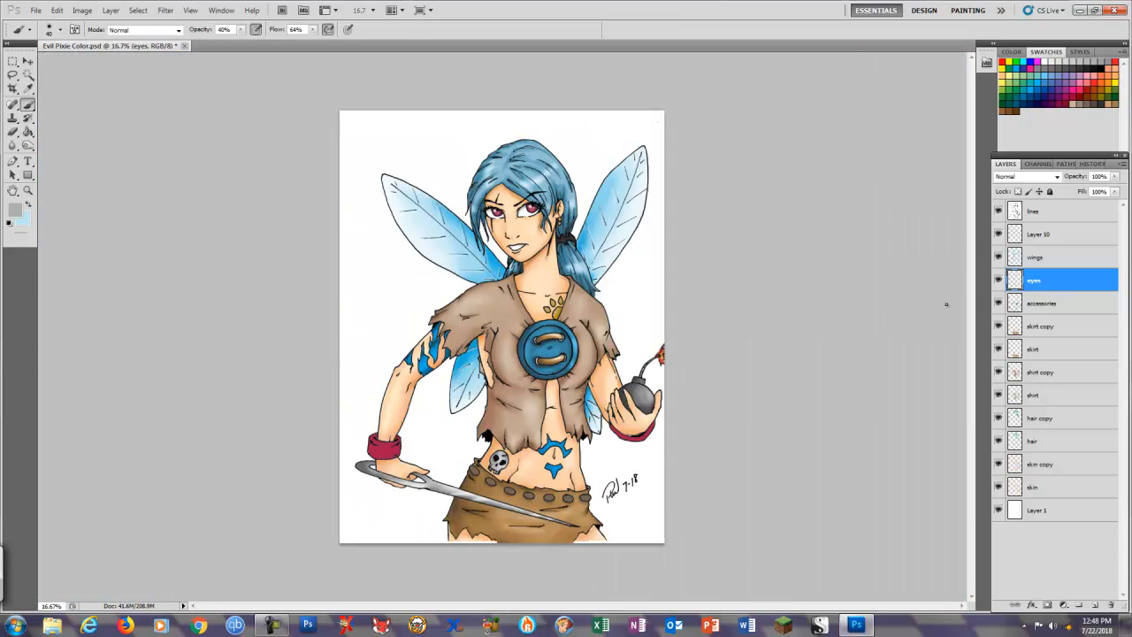
# On the accessories layer, darken the edges of the red wristbands with a 100 px tip in the Shadows range
pyautogui.click(1043, 303)
pyautogui.press('o')
pyautogui.hotkey('ctrl', '+')
pyautogui.hotkey('ctrl', '+')
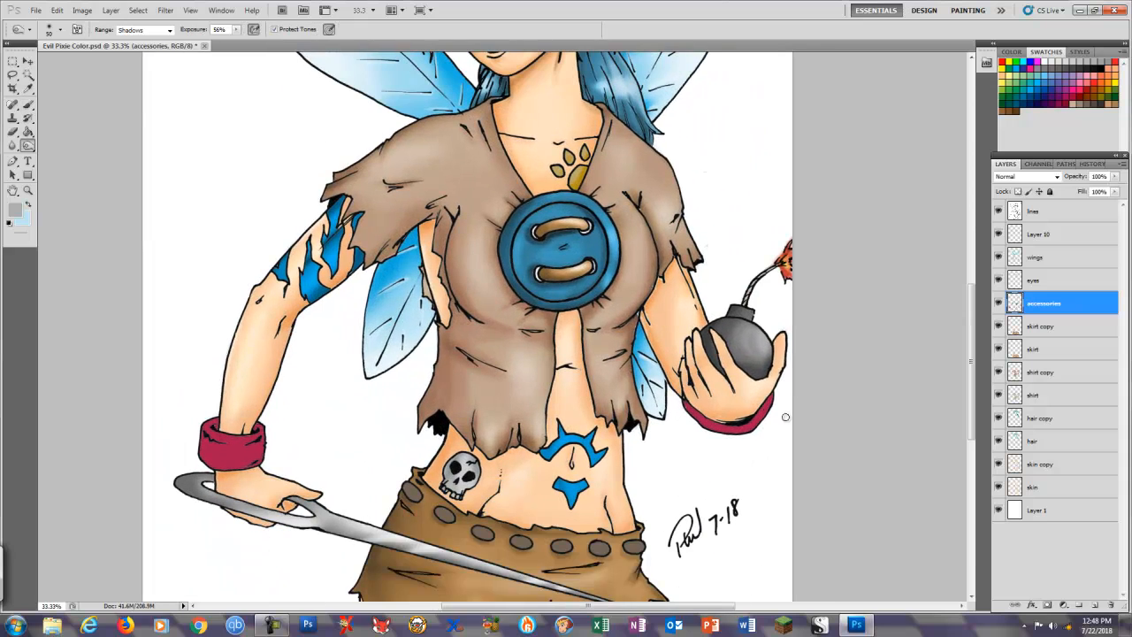
pyautogui.press('[')
pyautogui.press('[')
pyautogui.press('[')
pyautogui.moveTo(211, 442); pyautogui.dragTo(216, 458)
# Set the range to Midtones, lighten the wristbands with a 40 px tip, and add white brush glints
pyautogui.click(146, 30)
pyautogui.click(138, 47)
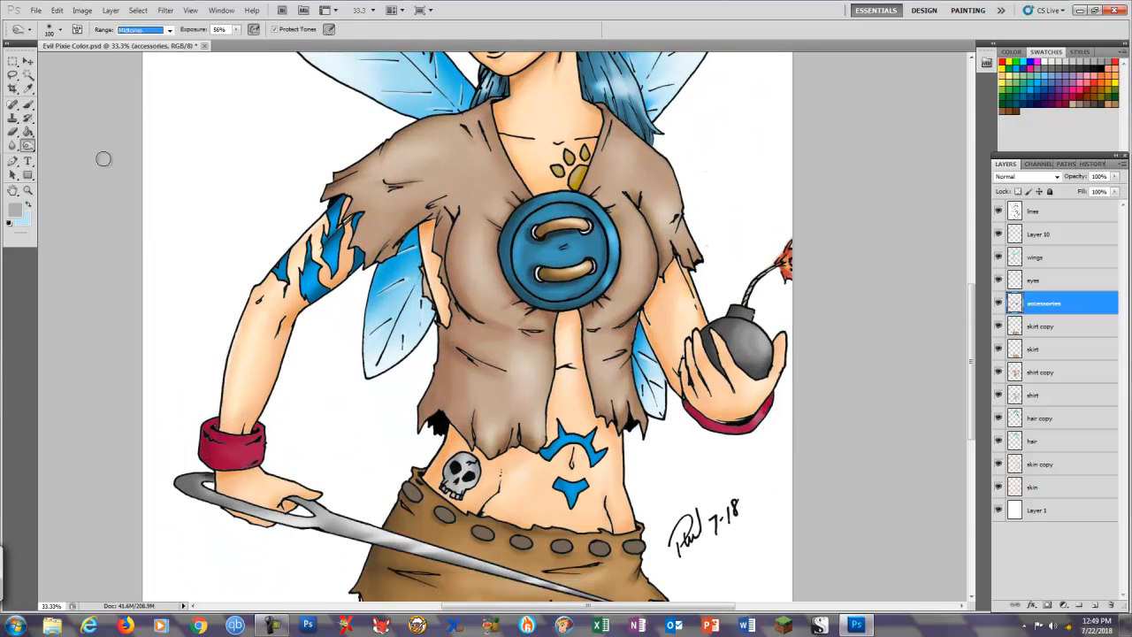
pyautogui.press('[')
pyautogui.press('[')
pyautogui.press('[')
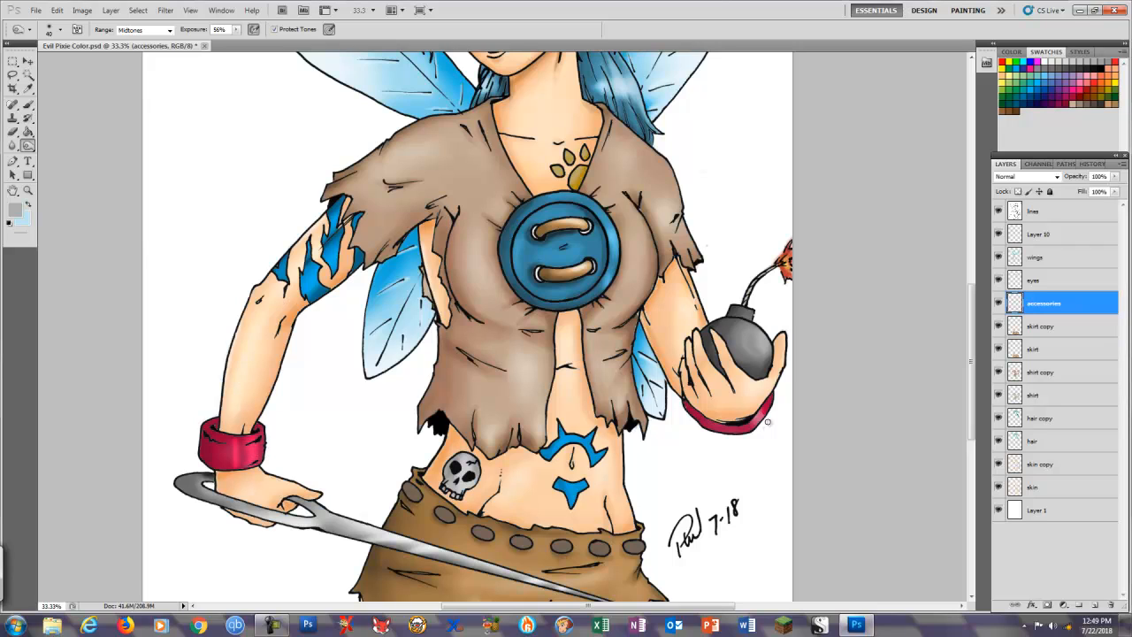
pyautogui.press('b')
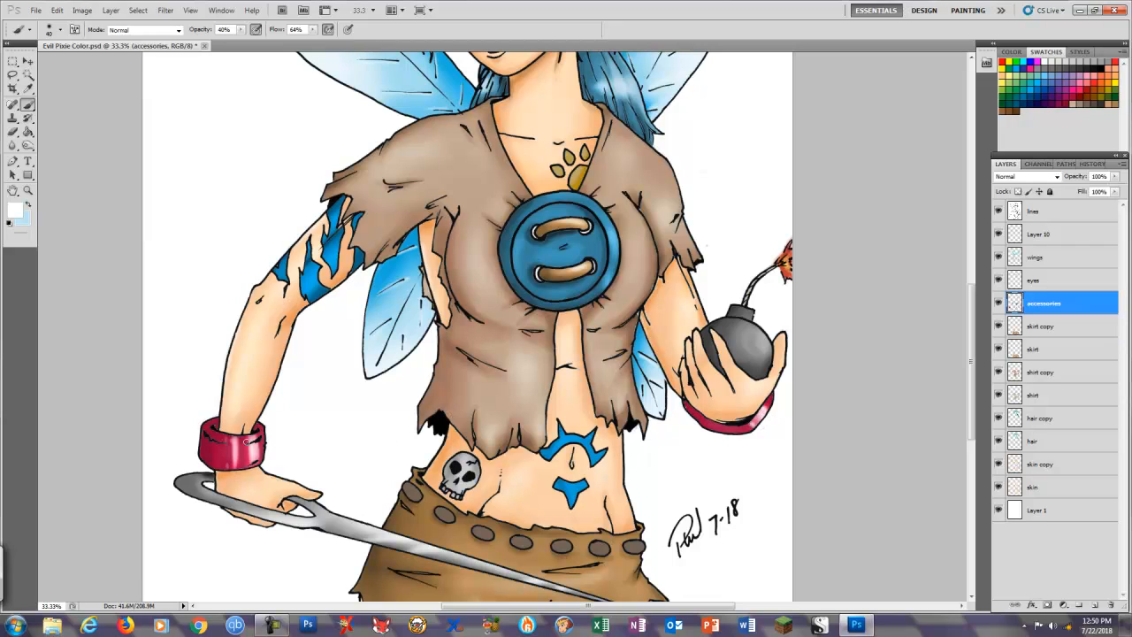
pyautogui.scroll(-2, 307, 403)
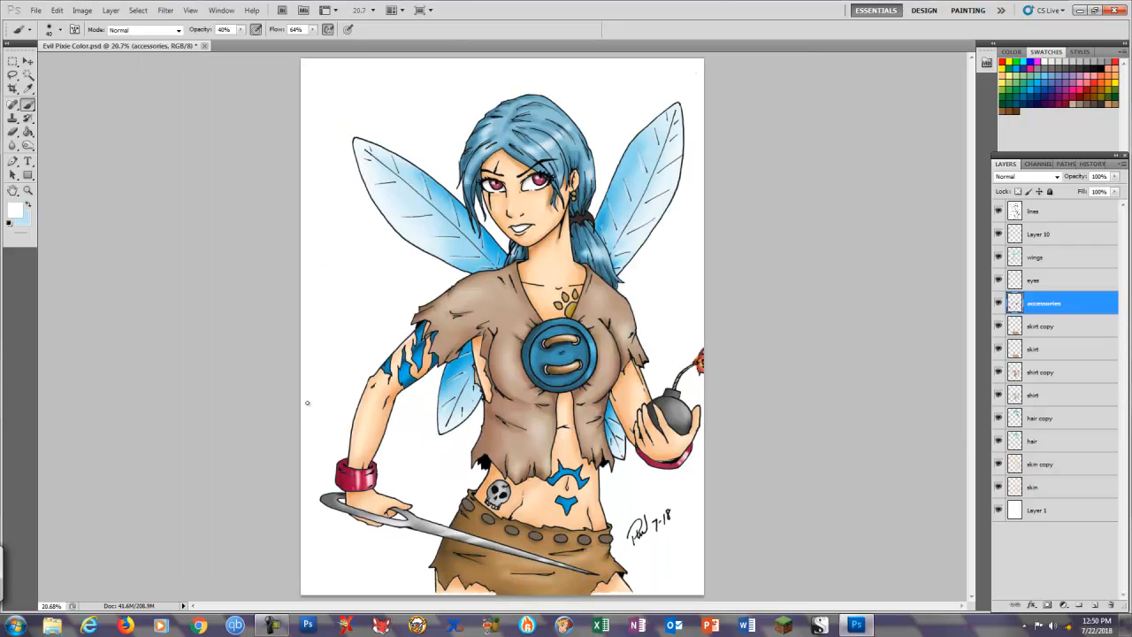
# Crop away the empty strip of canvas beside the needle's eye, keeping the full height
pyautogui.click(13, 88)
pyautogui.moveTo(313, 573); pyautogui.dragTo(317, 596)
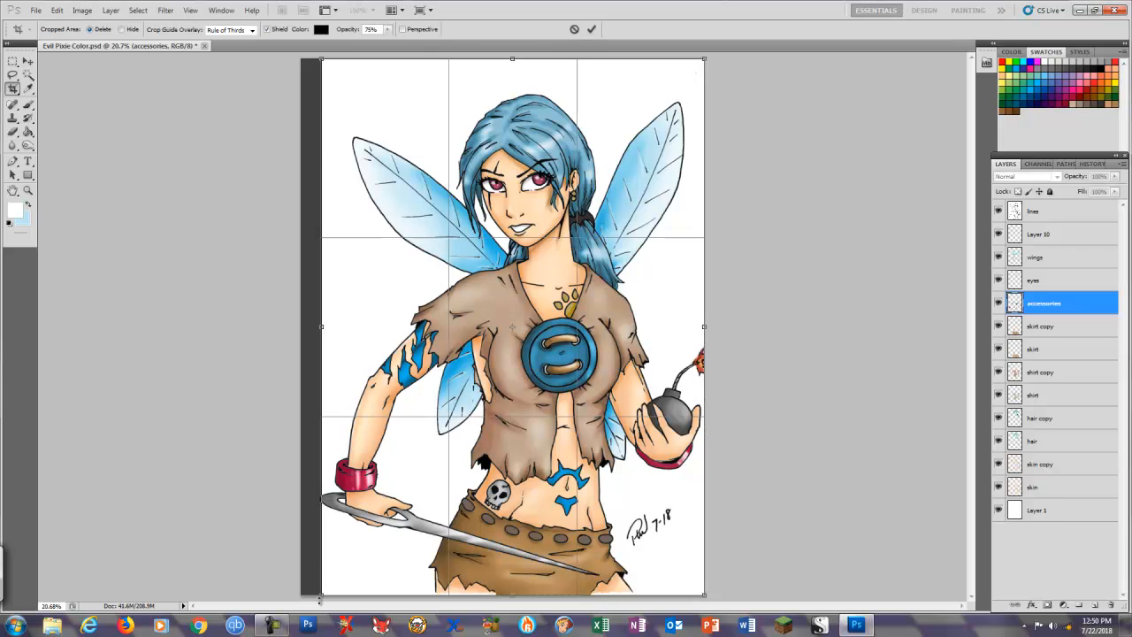
pyautogui.press('Return')
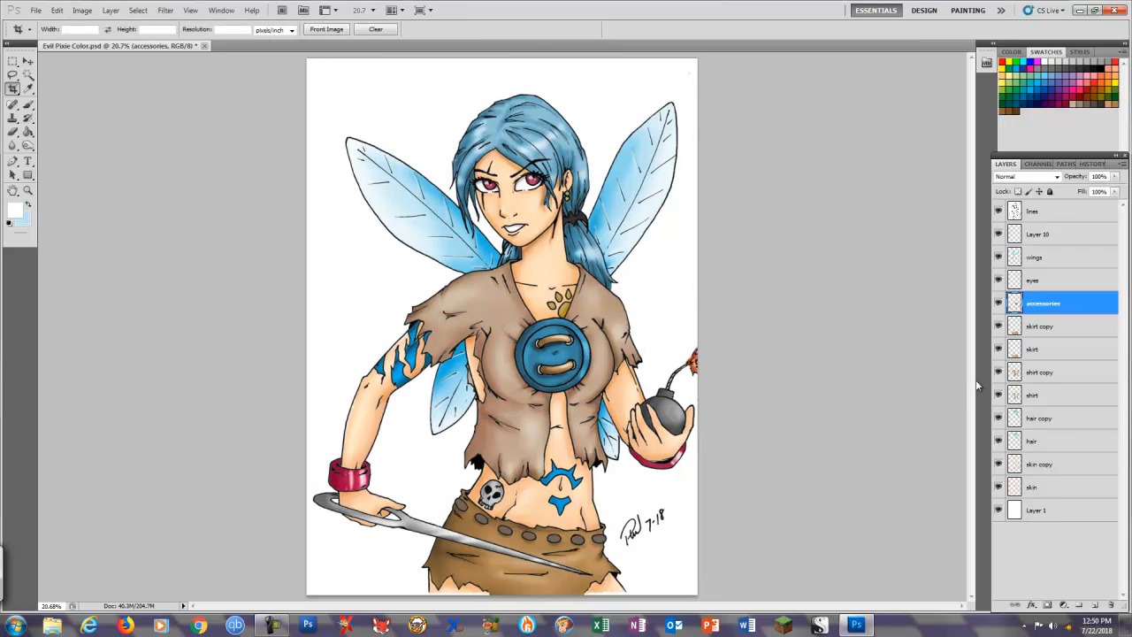
# Create a new layer directly above Layer 1 and set the foreground colour to yellow
pyautogui.hotkey('alt', '.')
pyautogui.press('b')
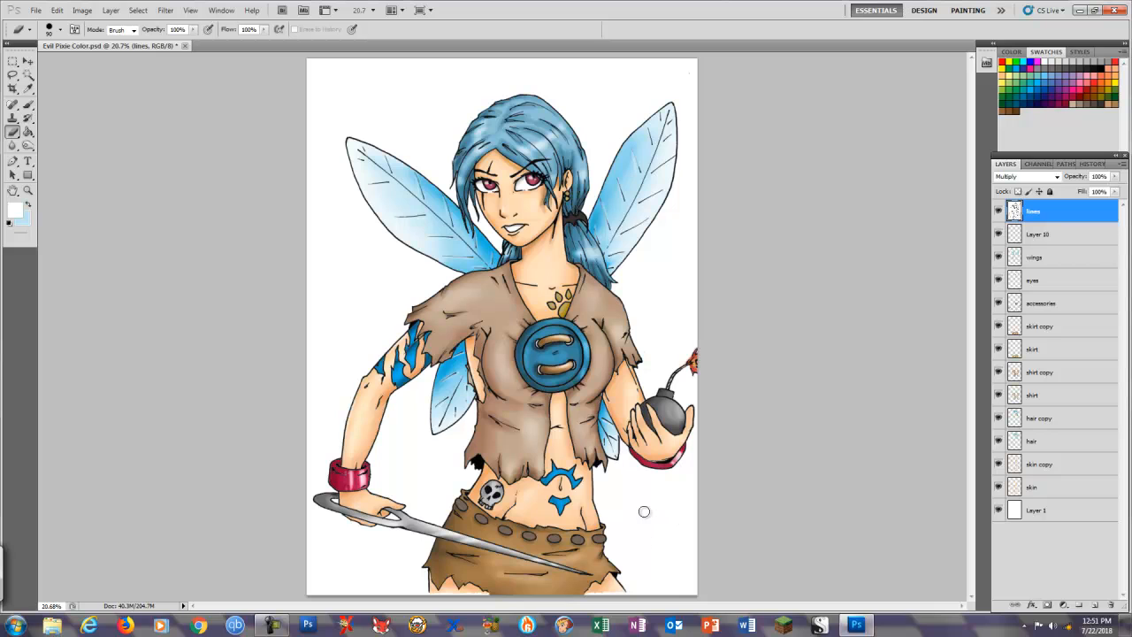
pyautogui.hotkey('alt', ',')
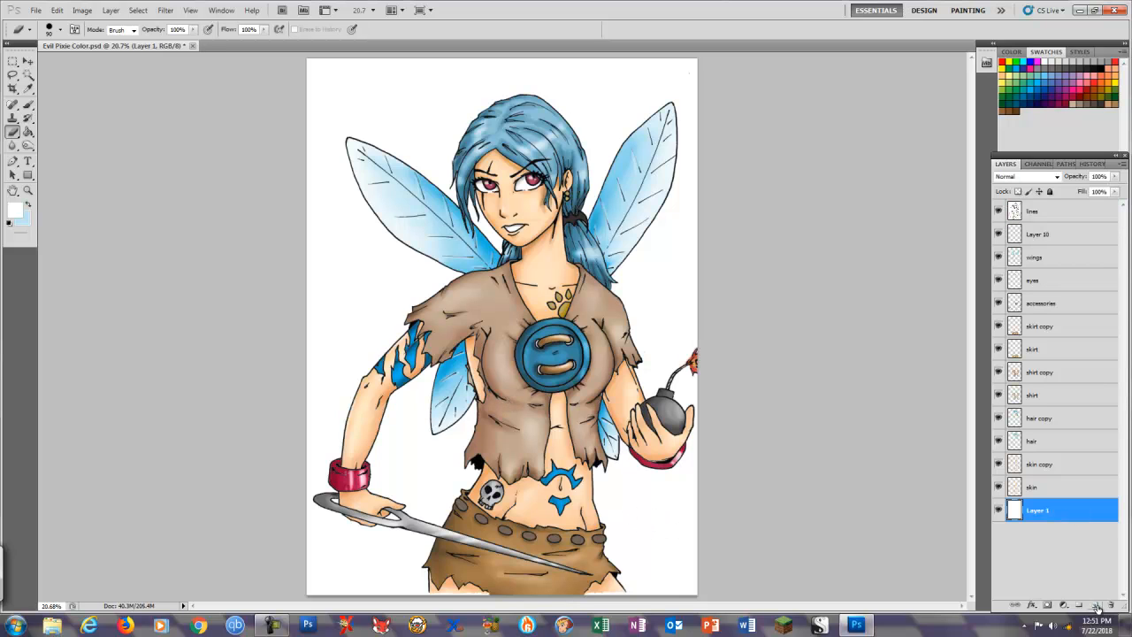
pyautogui.hotkey('ctrl', 'alt', 'shift', 'n')
pyautogui.click(1117, 84)
# Hide the colour layers from skin up to Layer 10 and set the brush to 100% opacity and 100% flow
pyautogui.scroll(3, 488, 77)
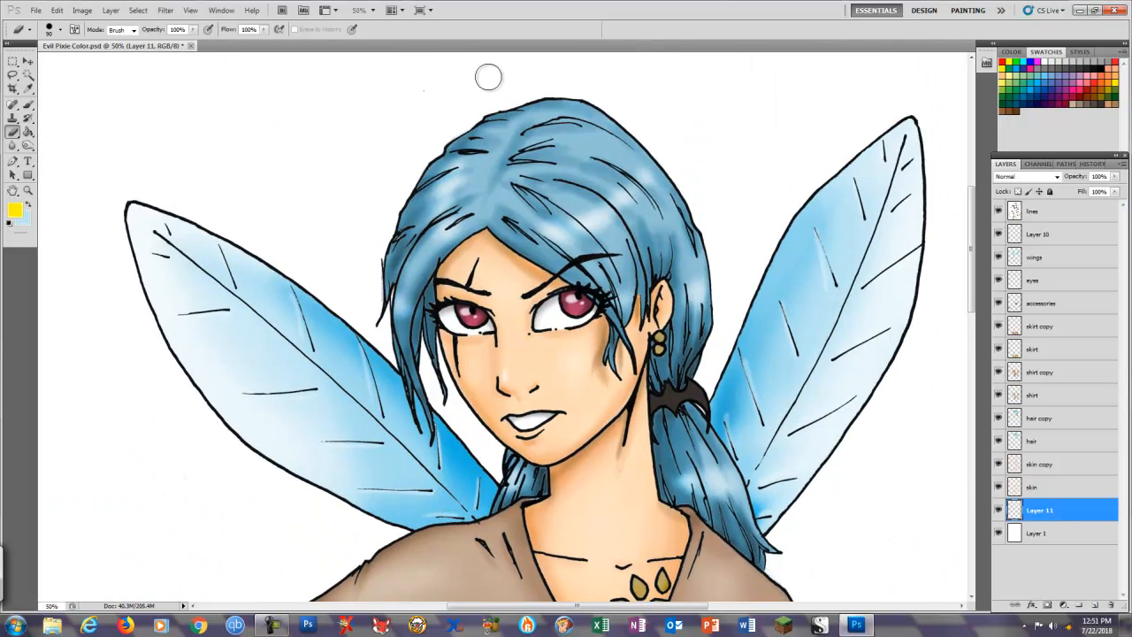
pyautogui.moveTo(999, 486); pyautogui.dragTo(998, 234)
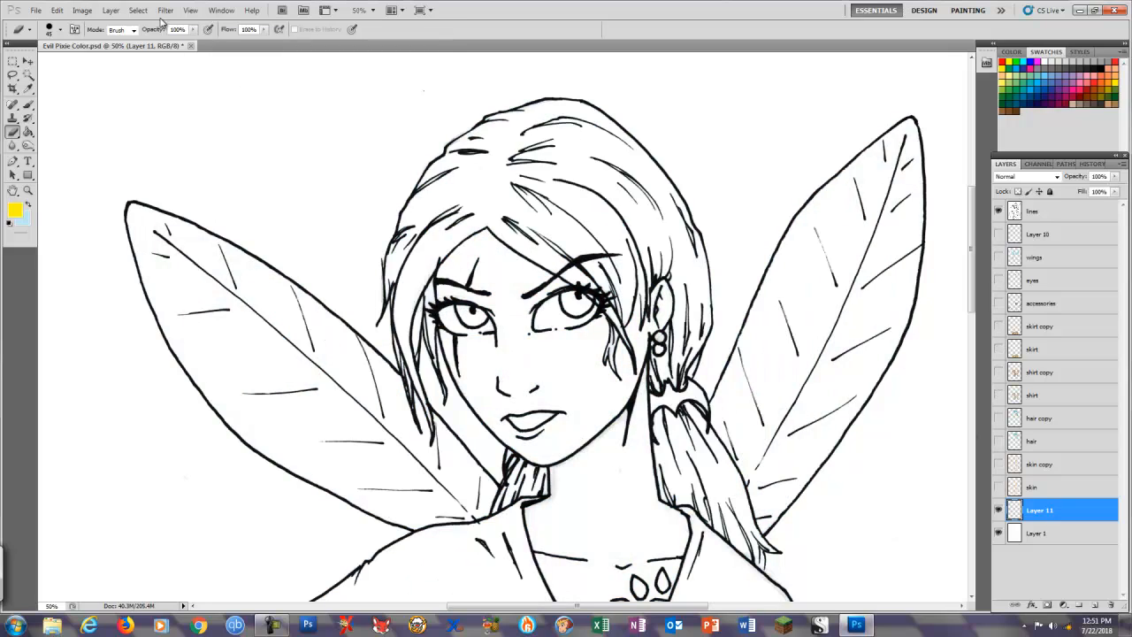
pyautogui.press('b')
pyautogui.click(240, 29)
pyautogui.click(312, 29)
pyautogui.click(257, 30)
pyautogui.click(60, 29)
pyautogui.click(435, 190)
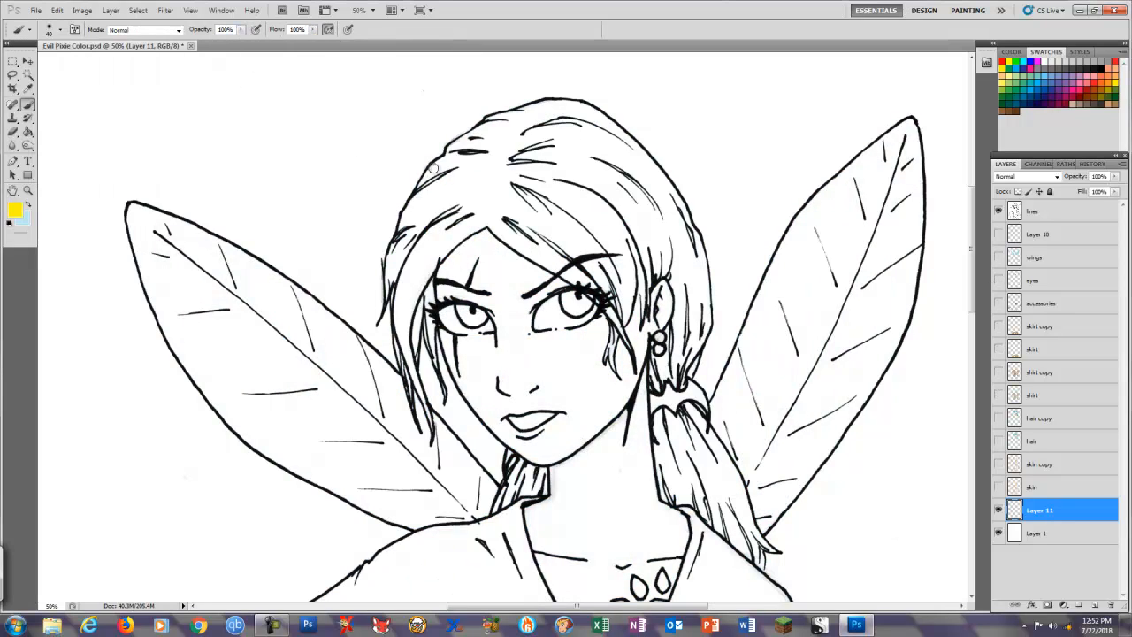
# Outline the crown and back of the hair and the upper wing beside the ponytail in yellow with a 50 px brush
pyautogui.moveTo(391, 317)
pyautogui.mouseDown()
pyautogui.moveTo(405, 188)
pyautogui.moveTo(496, 106)
pyautogui.moveTo(635, 137)
pyautogui.moveTo(673, 175)
pyautogui.moveTo(709, 255)
pyautogui.moveTo(696, 376)
pyautogui.mouseUp()
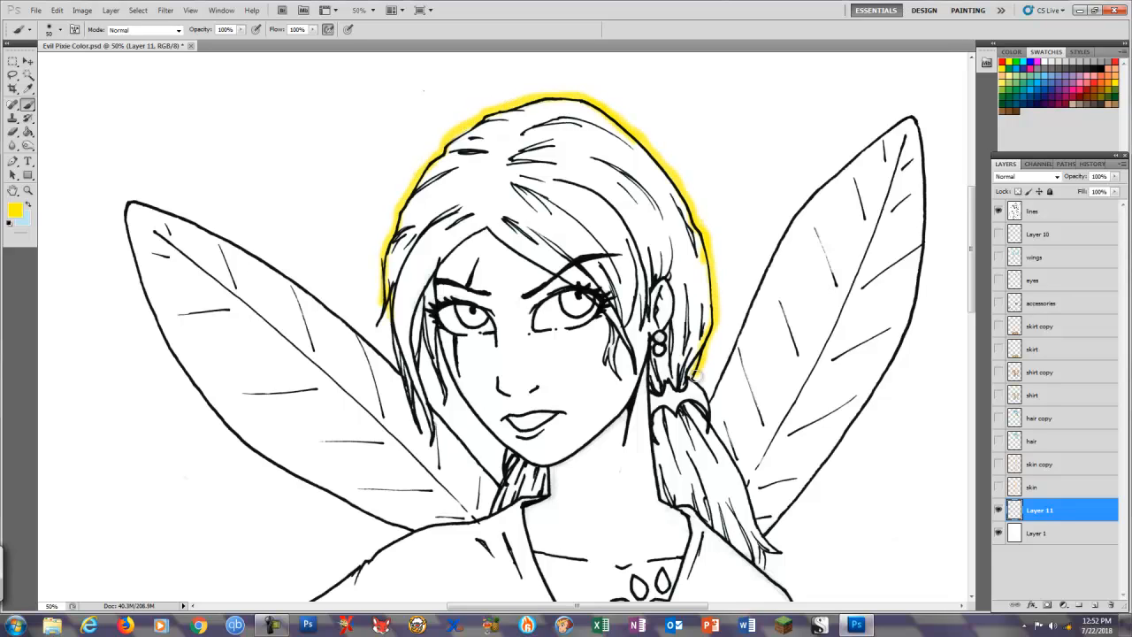
pyautogui.moveTo(911, 118)
pyautogui.mouseDown()
pyautogui.moveTo(785, 221)
pyautogui.moveTo(718, 380)
pyautogui.mouseUp()
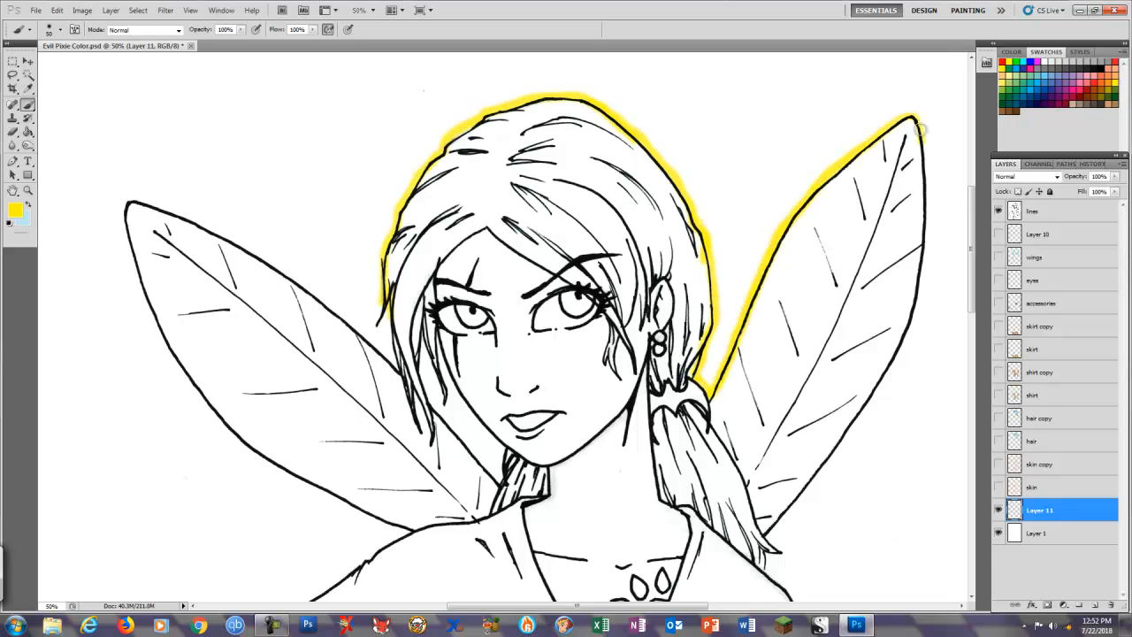
pyautogui.moveTo(920, 129)
pyautogui.mouseDown()
pyautogui.moveTo(924, 252)
pyautogui.moveTo(831, 460)
pyautogui.mouseUp()
pyautogui.hotkey('ctrl', 'z')
pyautogui.moveTo(913, 115)
pyautogui.mouseDown()
pyautogui.moveTo(925, 217)
pyautogui.moveTo(909, 338)
pyautogui.moveTo(766, 541)
pyautogui.moveTo(782, 282)
pyautogui.mouseUp()
# Continue the yellow outline along the sleeve, arm, bomb and hand holding it, then down the lower wing, waist and skirt on that side
pyautogui.moveTo(713, 302)
pyautogui.mouseDown()
pyautogui.moveTo(757, 444)
pyautogui.moveTo(763, 511)
pyautogui.moveTo(790, 540)
pyautogui.moveTo(870, 566)
pyautogui.mouseUp()
pyautogui.scroll(-3, 869, 566)
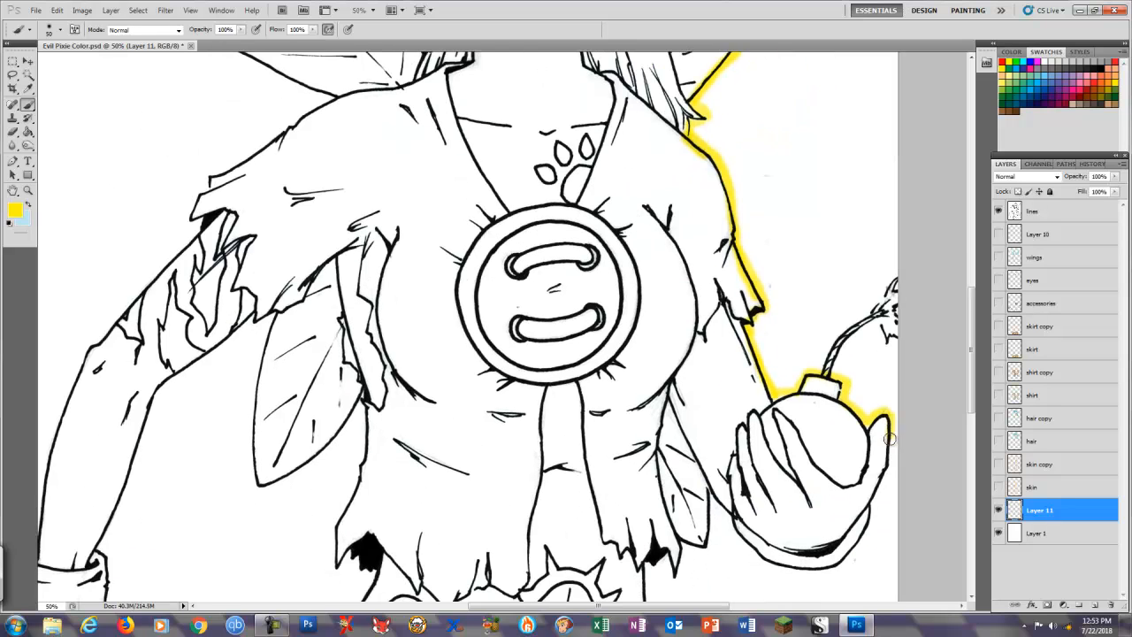
pyautogui.moveTo(885, 434)
pyautogui.mouseDown()
pyautogui.moveTo(809, 570)
pyautogui.moveTo(713, 496)
pyautogui.moveTo(663, 567)
pyautogui.moveTo(675, 394)
pyautogui.mouseUp()
pyautogui.moveTo(675, 394)
pyautogui.mouseDown()
pyautogui.moveTo(635, 418)
pyautogui.moveTo(663, 585)
pyautogui.mouseUp()
pyautogui.moveTo(686, 530); pyautogui.dragTo(702, 361)
pyautogui.moveTo(679, 428); pyautogui.dragTo(734, 548)
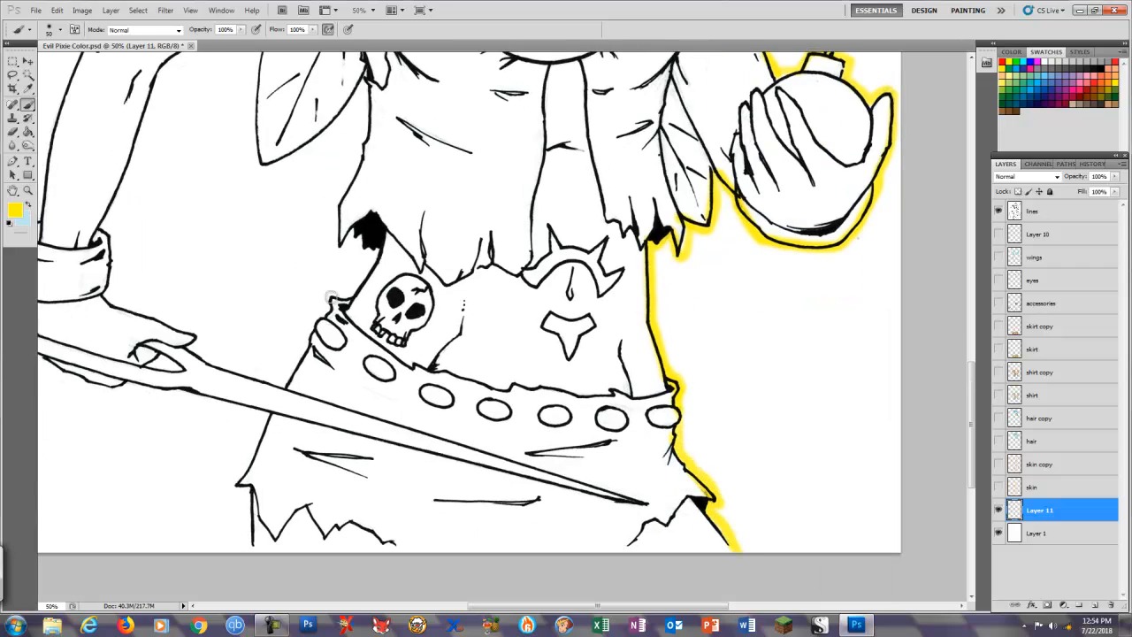
# Outline the skirt's opposite edge, the exposed needle, the hand gripping it and the inner side of its wristband in yellow
pyautogui.moveTo(332, 298)
pyautogui.mouseDown()
pyautogui.moveTo(265, 382)
pyautogui.moveTo(191, 332)
pyautogui.mouseUp()
pyautogui.moveTo(182, 390)
pyautogui.mouseDown()
pyautogui.moveTo(265, 425)
pyautogui.moveTo(252, 543)
pyautogui.mouseUp()
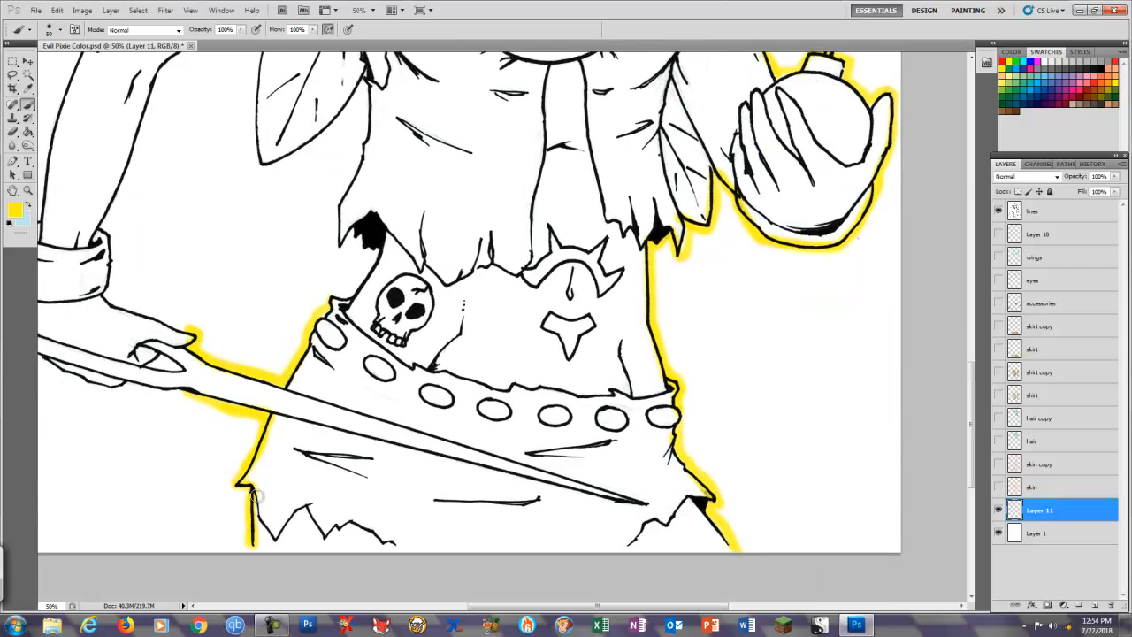
pyautogui.moveTo(142, 372); pyautogui.dragTo(381, 367)
pyautogui.hotkey('ctrl', 'z')
pyautogui.moveTo(269, 296)
pyautogui.mouseDown()
pyautogui.moveTo(227, 290)
pyautogui.moveTo(243, 342)
pyautogui.moveTo(442, 386)
pyautogui.mouseUp()
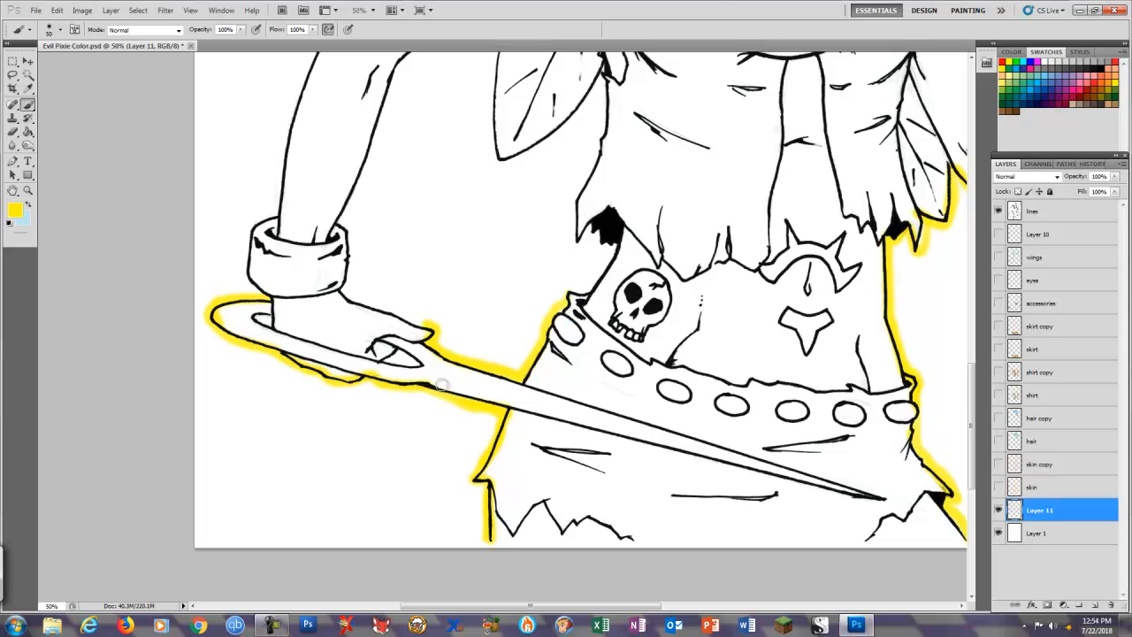
pyautogui.moveTo(430, 328)
pyautogui.mouseDown()
pyautogui.moveTo(382, 308)
pyautogui.moveTo(357, 235)
pyautogui.mouseUp()
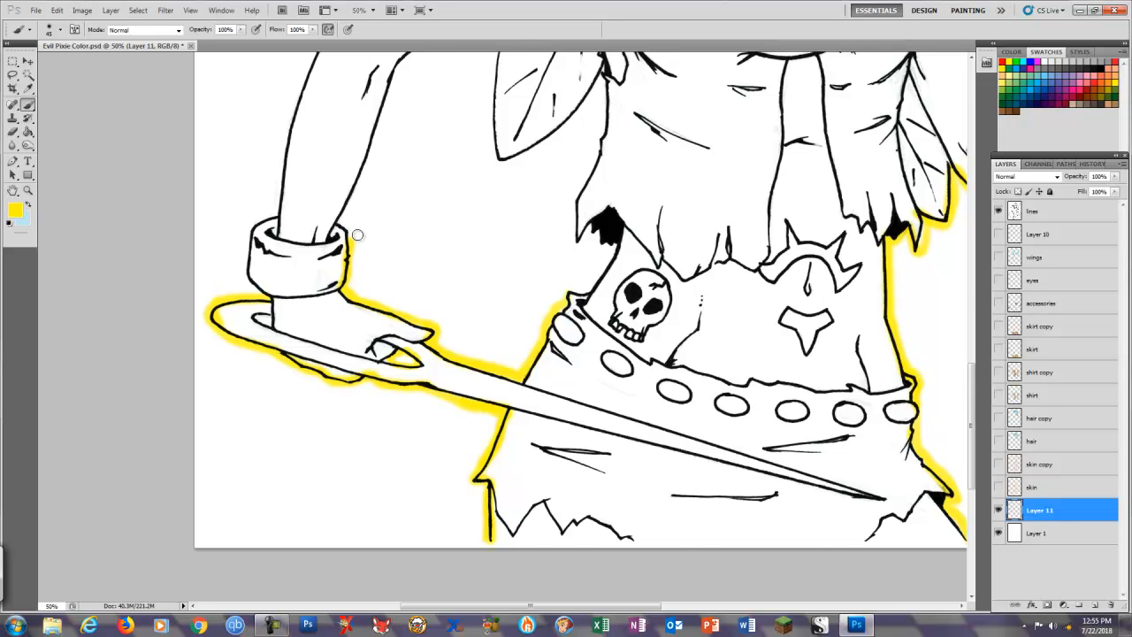
# Trace the inner needle arm, the adjacent lower wing and the torso down to the belt in yellow with a 45 px brush
pyautogui.scroll(3, 357, 234)
pyautogui.moveTo(495, 135)
pyautogui.mouseDown()
pyautogui.moveTo(387, 232)
pyautogui.moveTo(332, 369)
pyautogui.mouseUp()
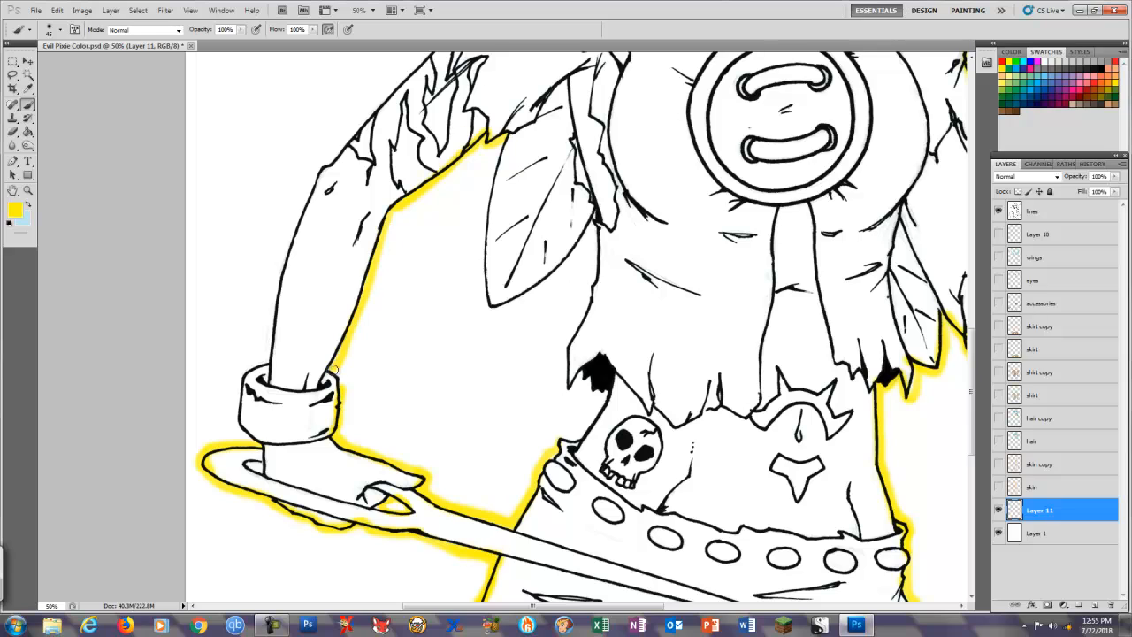
pyautogui.moveTo(498, 144)
pyautogui.mouseDown()
pyautogui.moveTo(487, 298)
pyautogui.moveTo(595, 209)
pyautogui.moveTo(576, 277)
pyautogui.mouseUp()
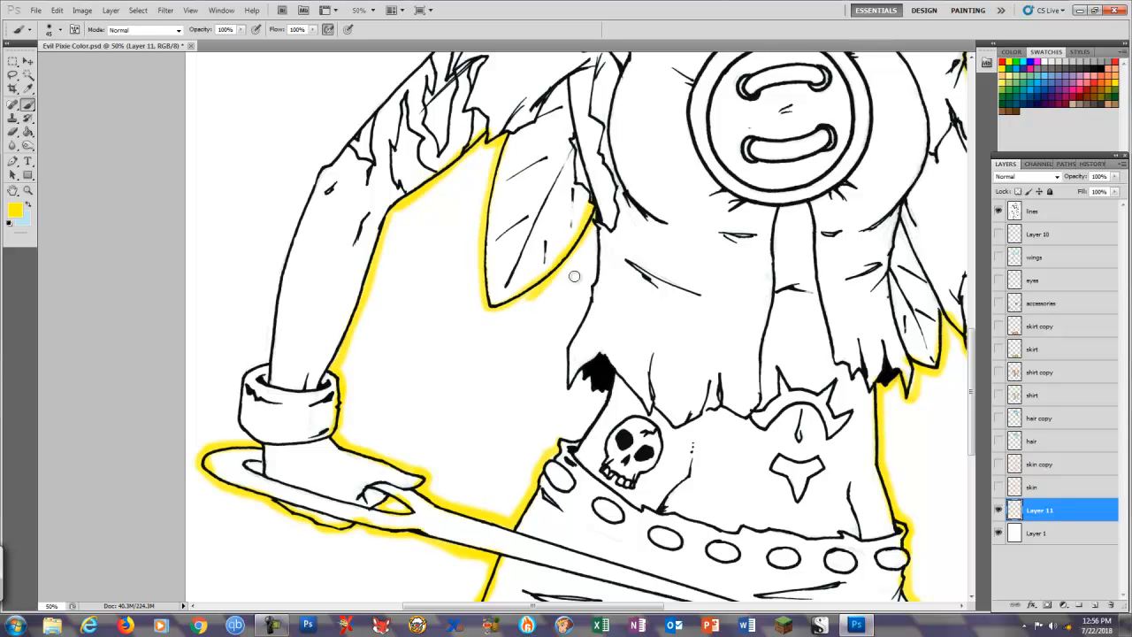
pyautogui.press('e')
pyautogui.press('b')
pyautogui.moveTo(595, 221); pyautogui.dragTo(559, 439)
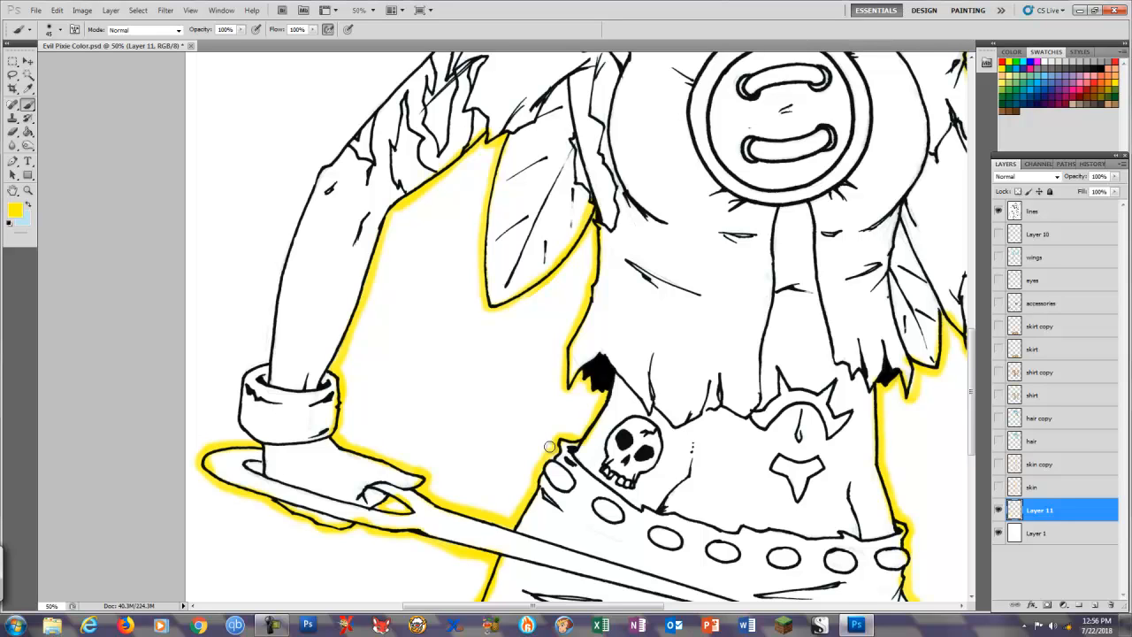
# Outline the wristband's outer side, the outer edge of the needle arm and the ragged sleeve hem in yellow
pyautogui.moveTo(300, 367); pyautogui.dragTo(393, 364)
pyautogui.moveTo(339, 431)
pyautogui.mouseDown()
pyautogui.moveTo(329, 419)
pyautogui.moveTo(356, 359)
pyautogui.mouseUp()
pyautogui.moveTo(412, 177); pyautogui.dragTo(364, 349)
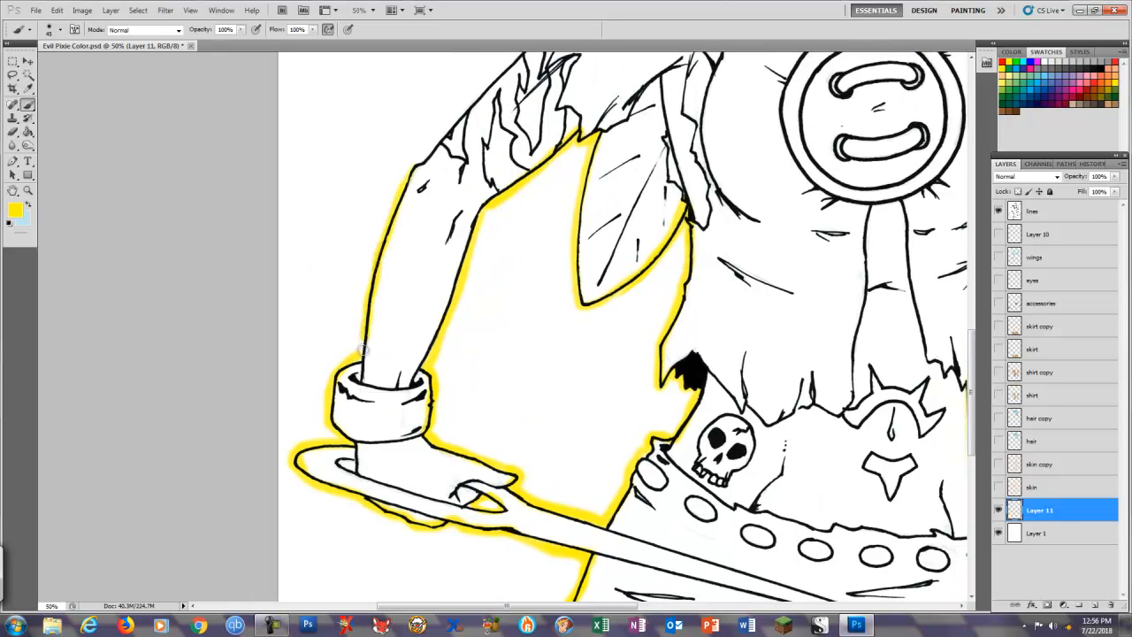
pyautogui.moveTo(394, 212); pyautogui.dragTo(380, 244)
pyautogui.moveTo(515, 126)
pyautogui.mouseDown()
pyautogui.moveTo(515, 162)
pyautogui.moveTo(564, 243)
pyautogui.mouseUp()
pyautogui.moveTo(581, 114)
pyautogui.mouseDown()
pyautogui.moveTo(563, 160)
pyautogui.moveTo(477, 273)
pyautogui.moveTo(421, 579)
pyautogui.mouseUp()
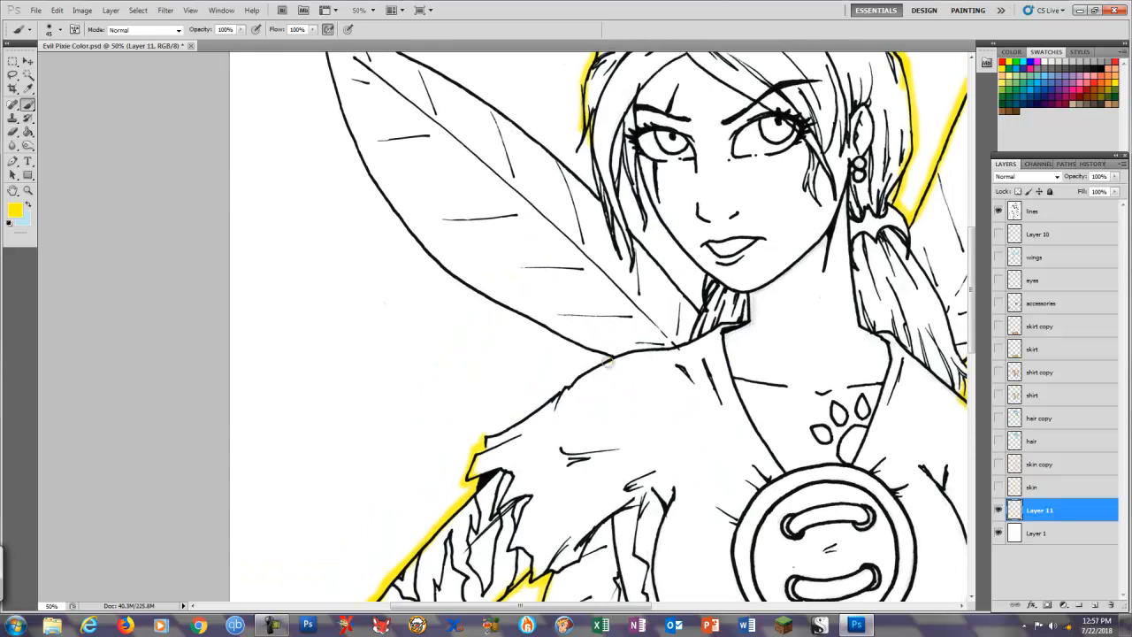
# Outline the shoulder above the needle arm, the hair beside the face and the adjoining upper wing in yellow, adjusting the brush size
pyautogui.moveTo(610, 360); pyautogui.dragTo(485, 433)
pyautogui.press('[')
pyautogui.press('[')
pyautogui.moveTo(622, 184)
pyautogui.mouseDown()
pyautogui.moveTo(664, 272)
pyautogui.moveTo(676, 244)
pyautogui.moveTo(629, 164)
pyautogui.moveTo(595, 195)
pyautogui.moveTo(669, 309)
pyautogui.mouseUp()
pyautogui.press(']')
pyautogui.moveTo(682, 310)
pyautogui.mouseDown()
pyautogui.moveTo(583, 221)
pyautogui.moveTo(450, 144)
pyautogui.mouseUp()
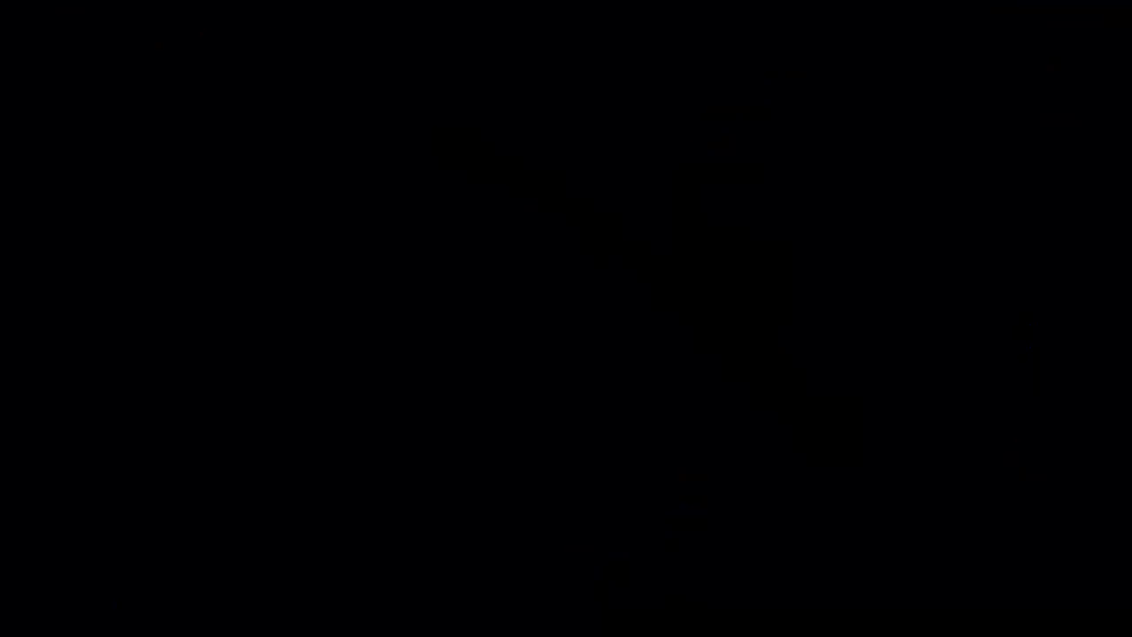